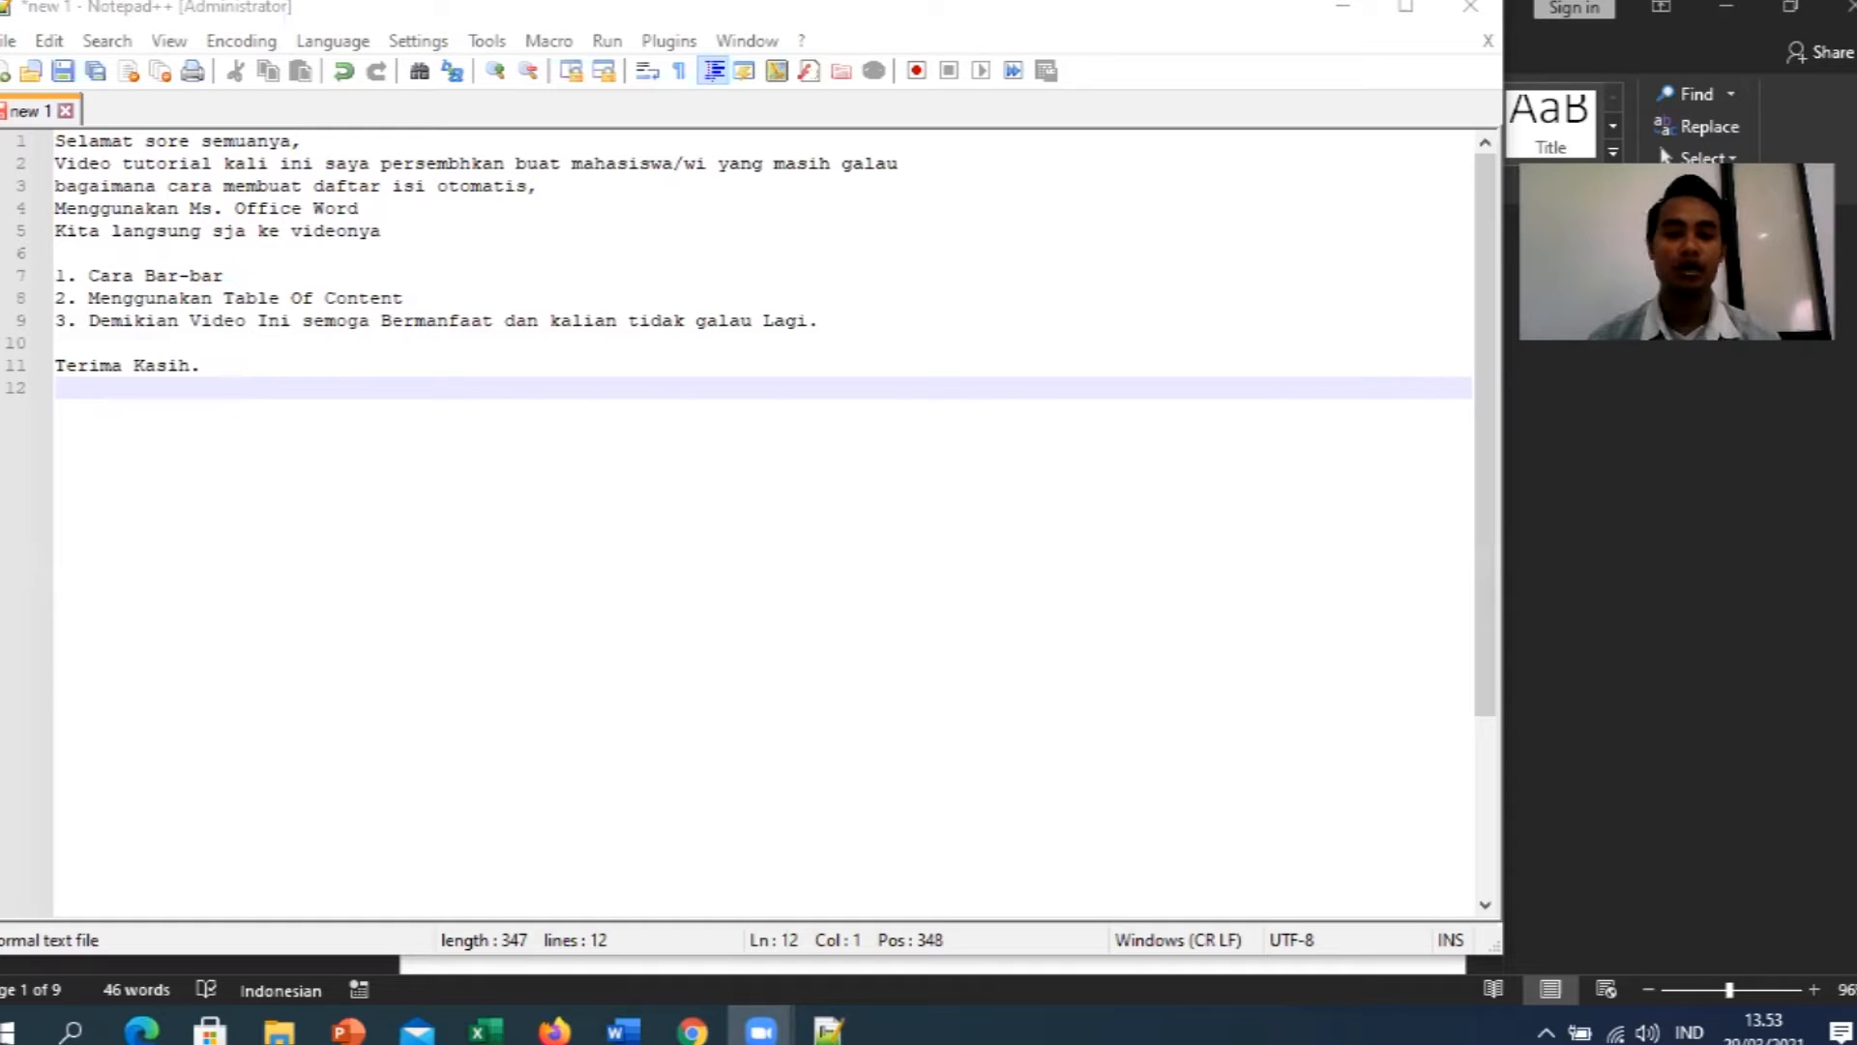
Switch to Word, create a new blank document and enter "Cover" as its first line.
click(624, 1030)
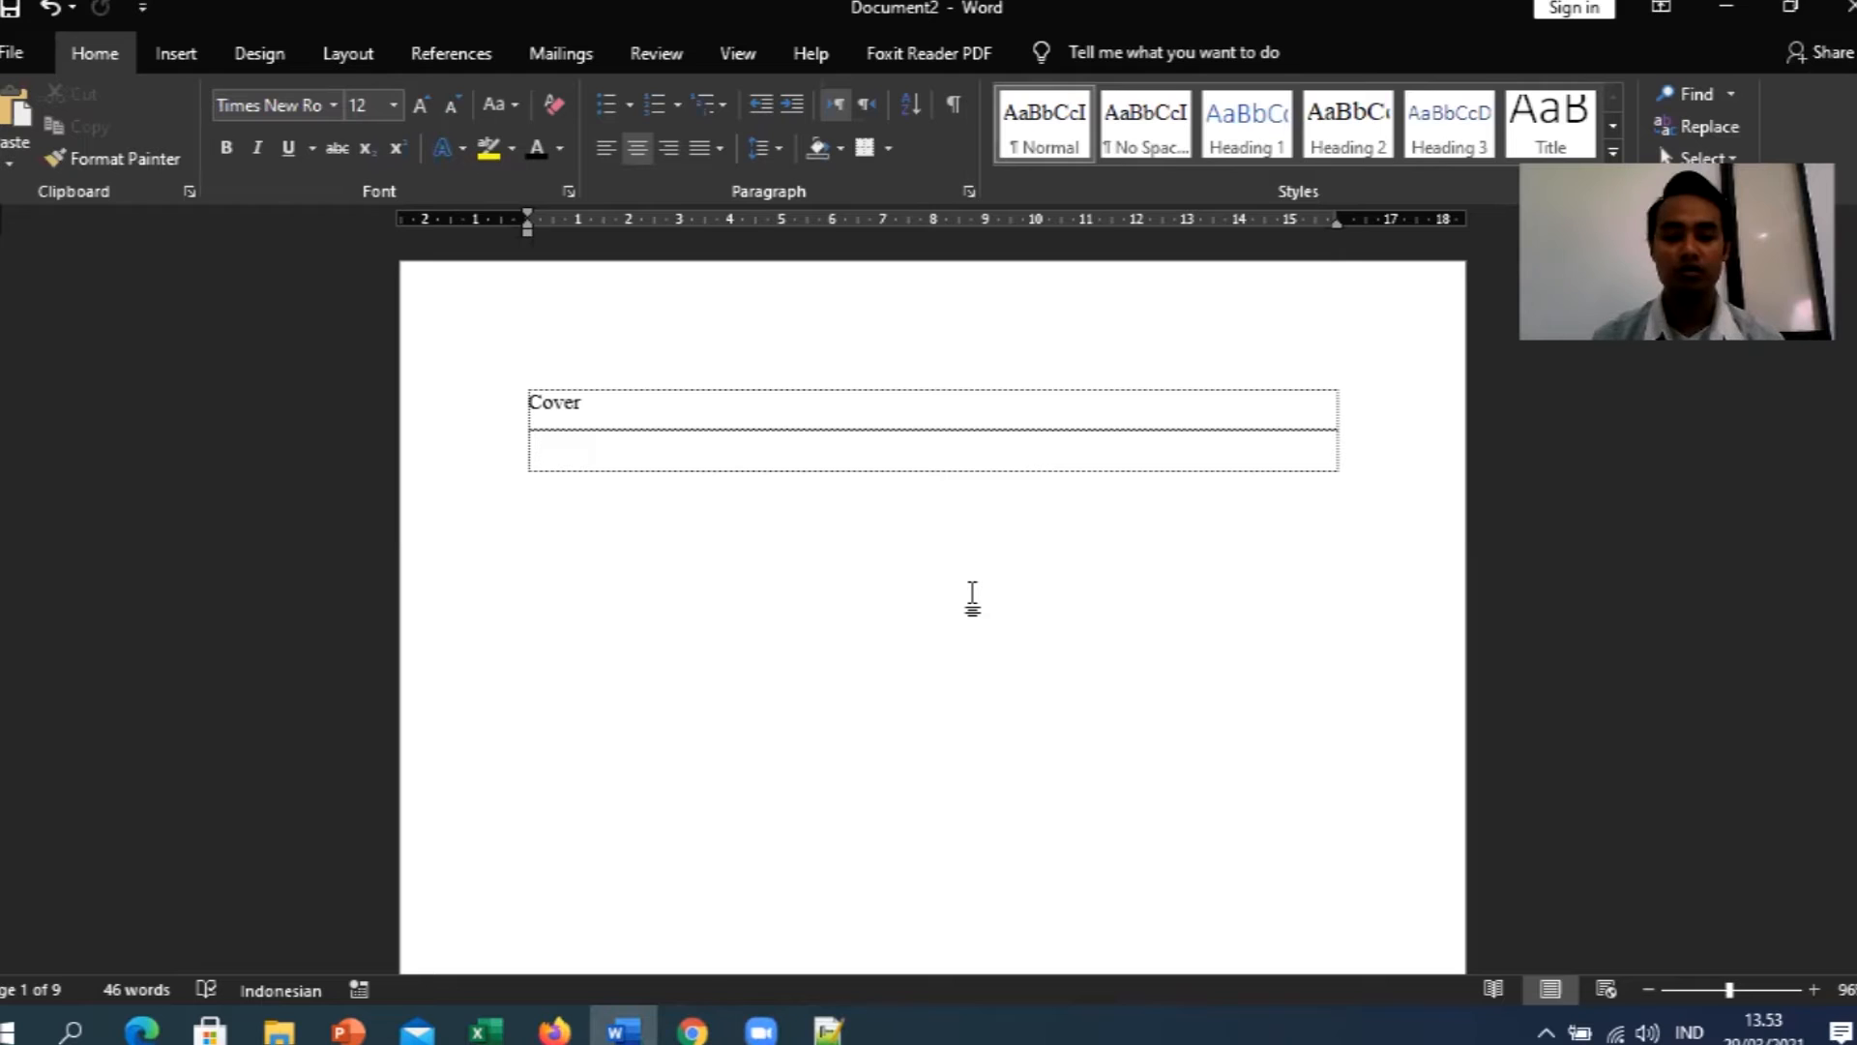
key(ctrl+n)
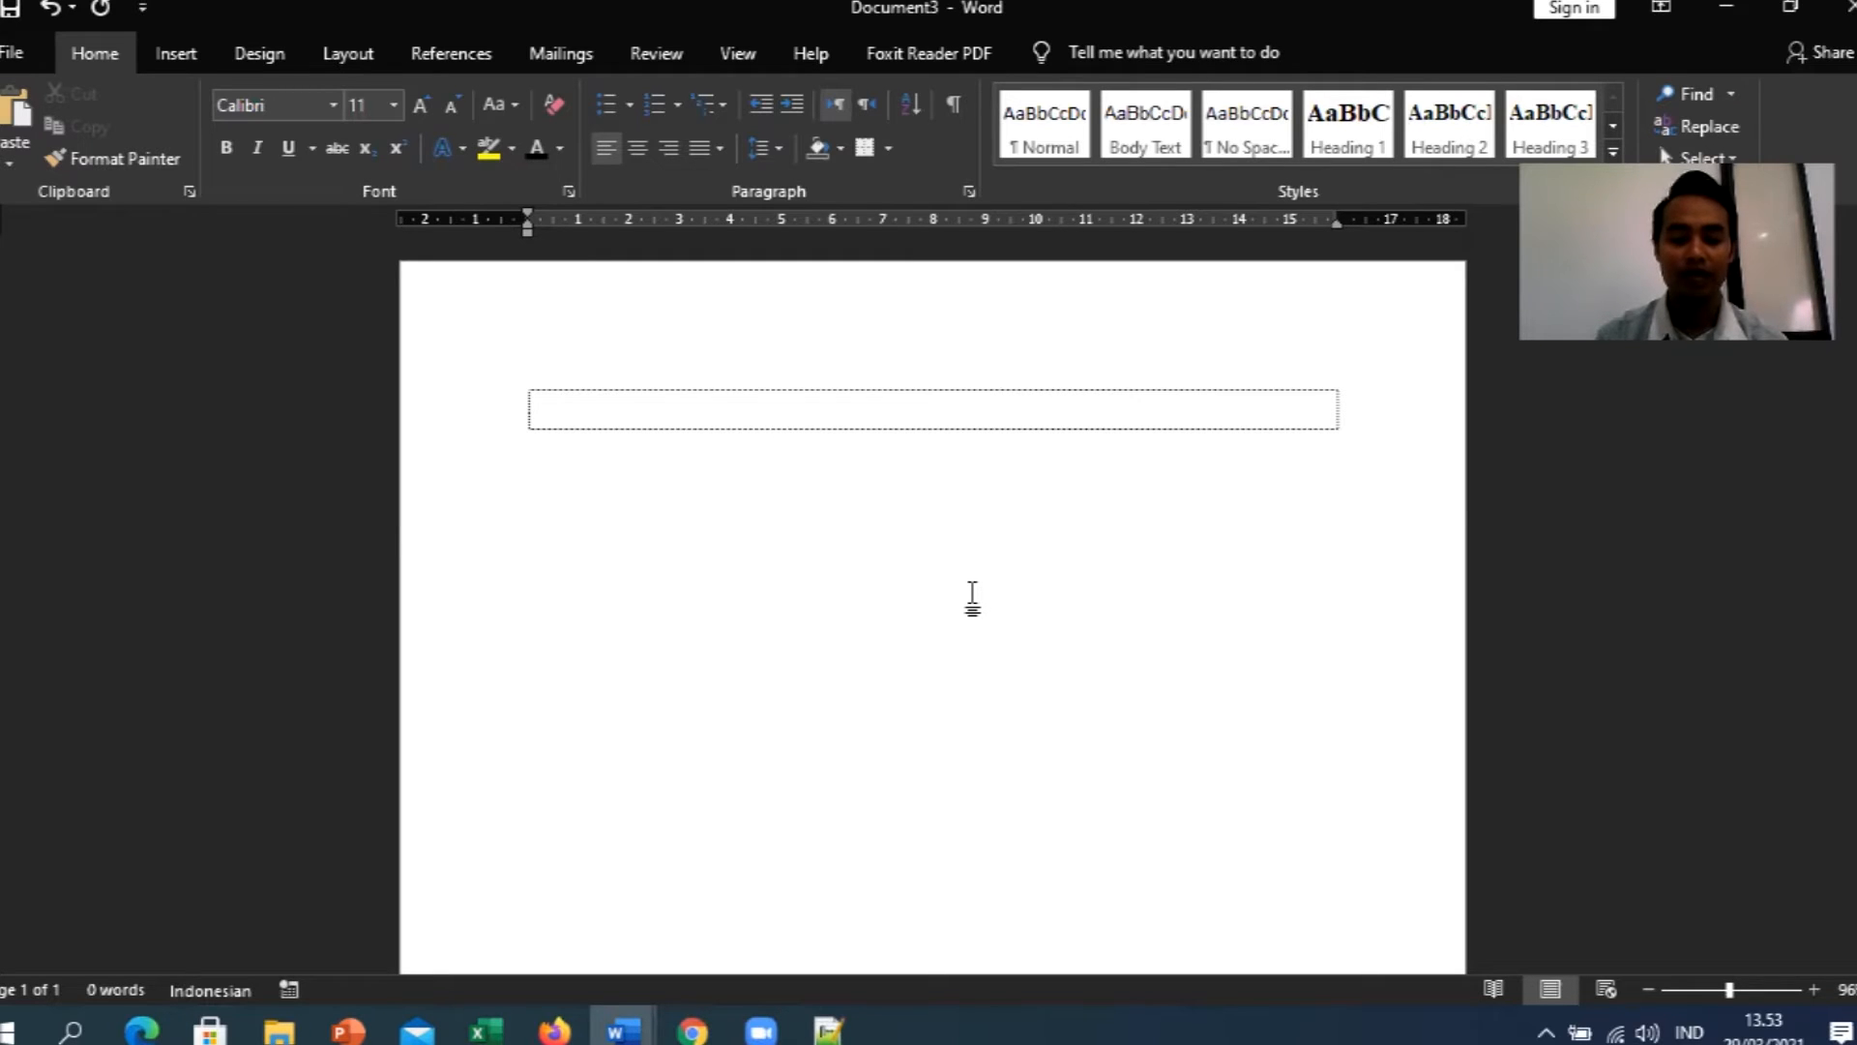
text(Cover)
key(Return)
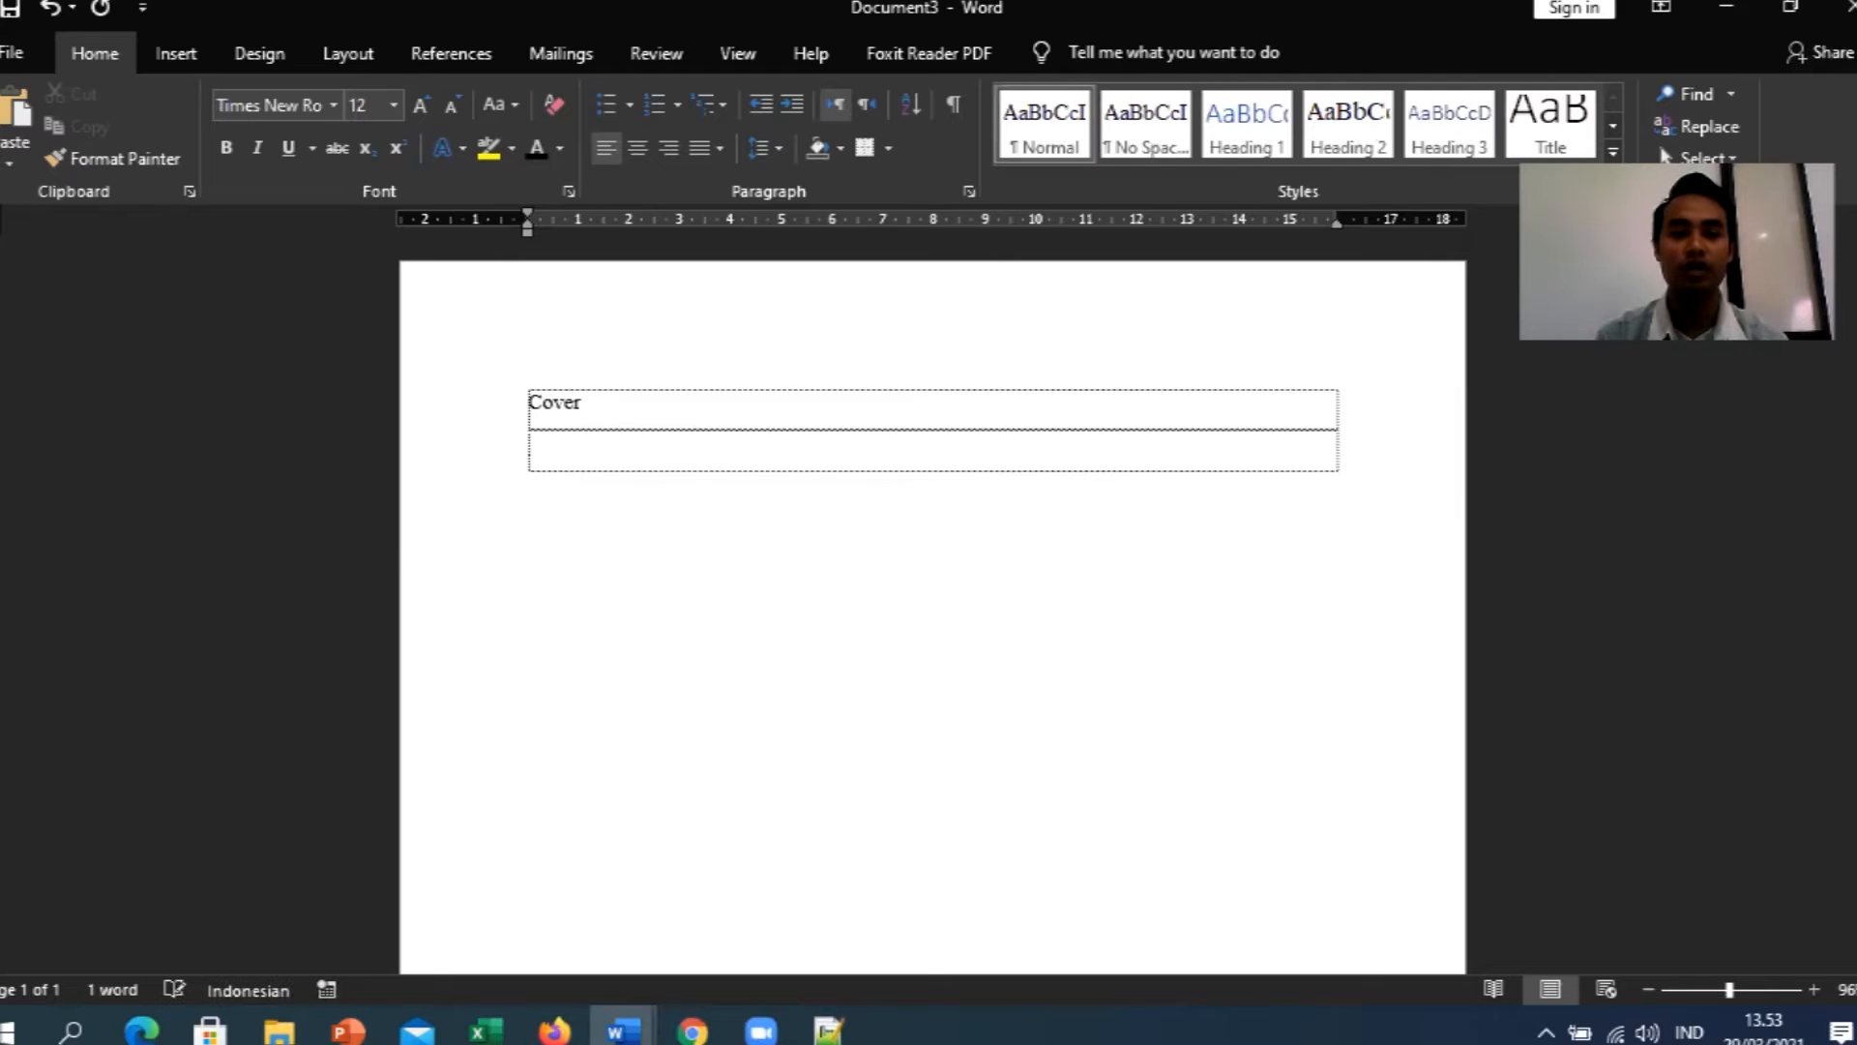
Add the front-matter lines "Halaman Pengesahan", "Halaman Bimbingan" and "Kata Pengantar" below Cover, each on its own line.
text(Hal)
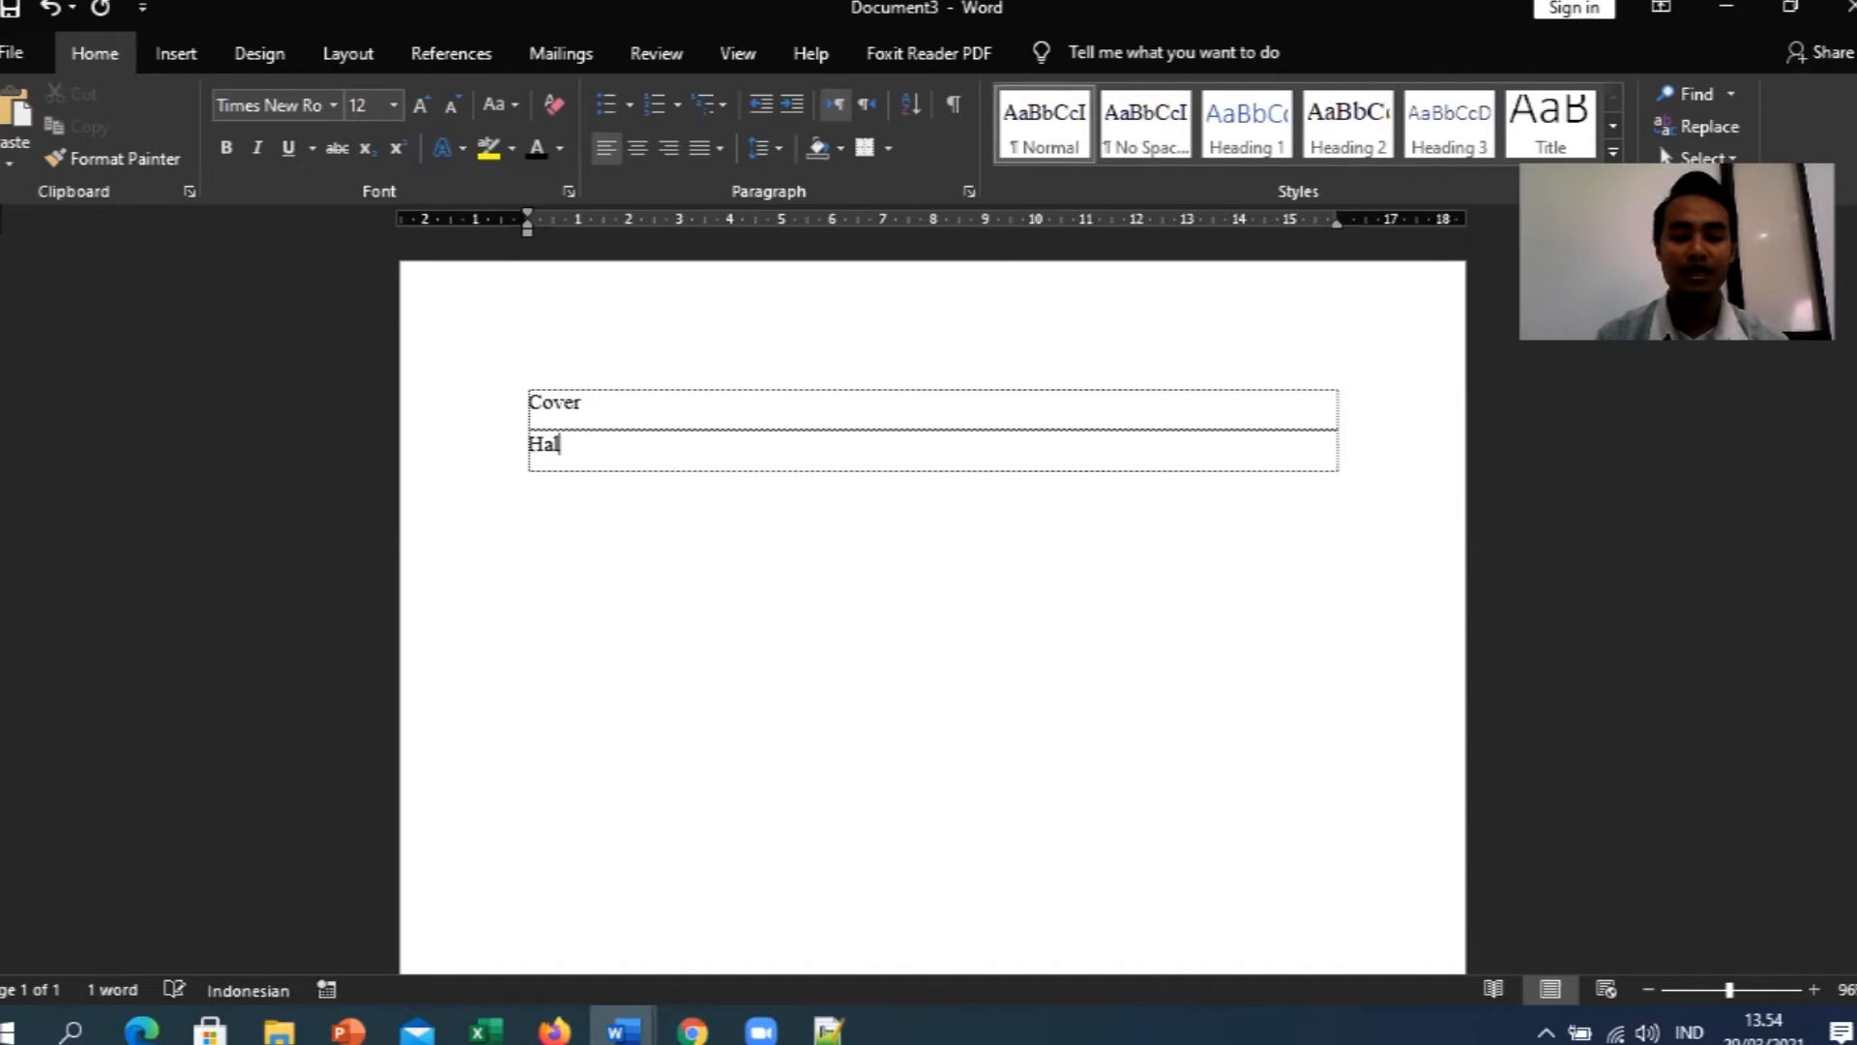
text(aman Pengesaan)
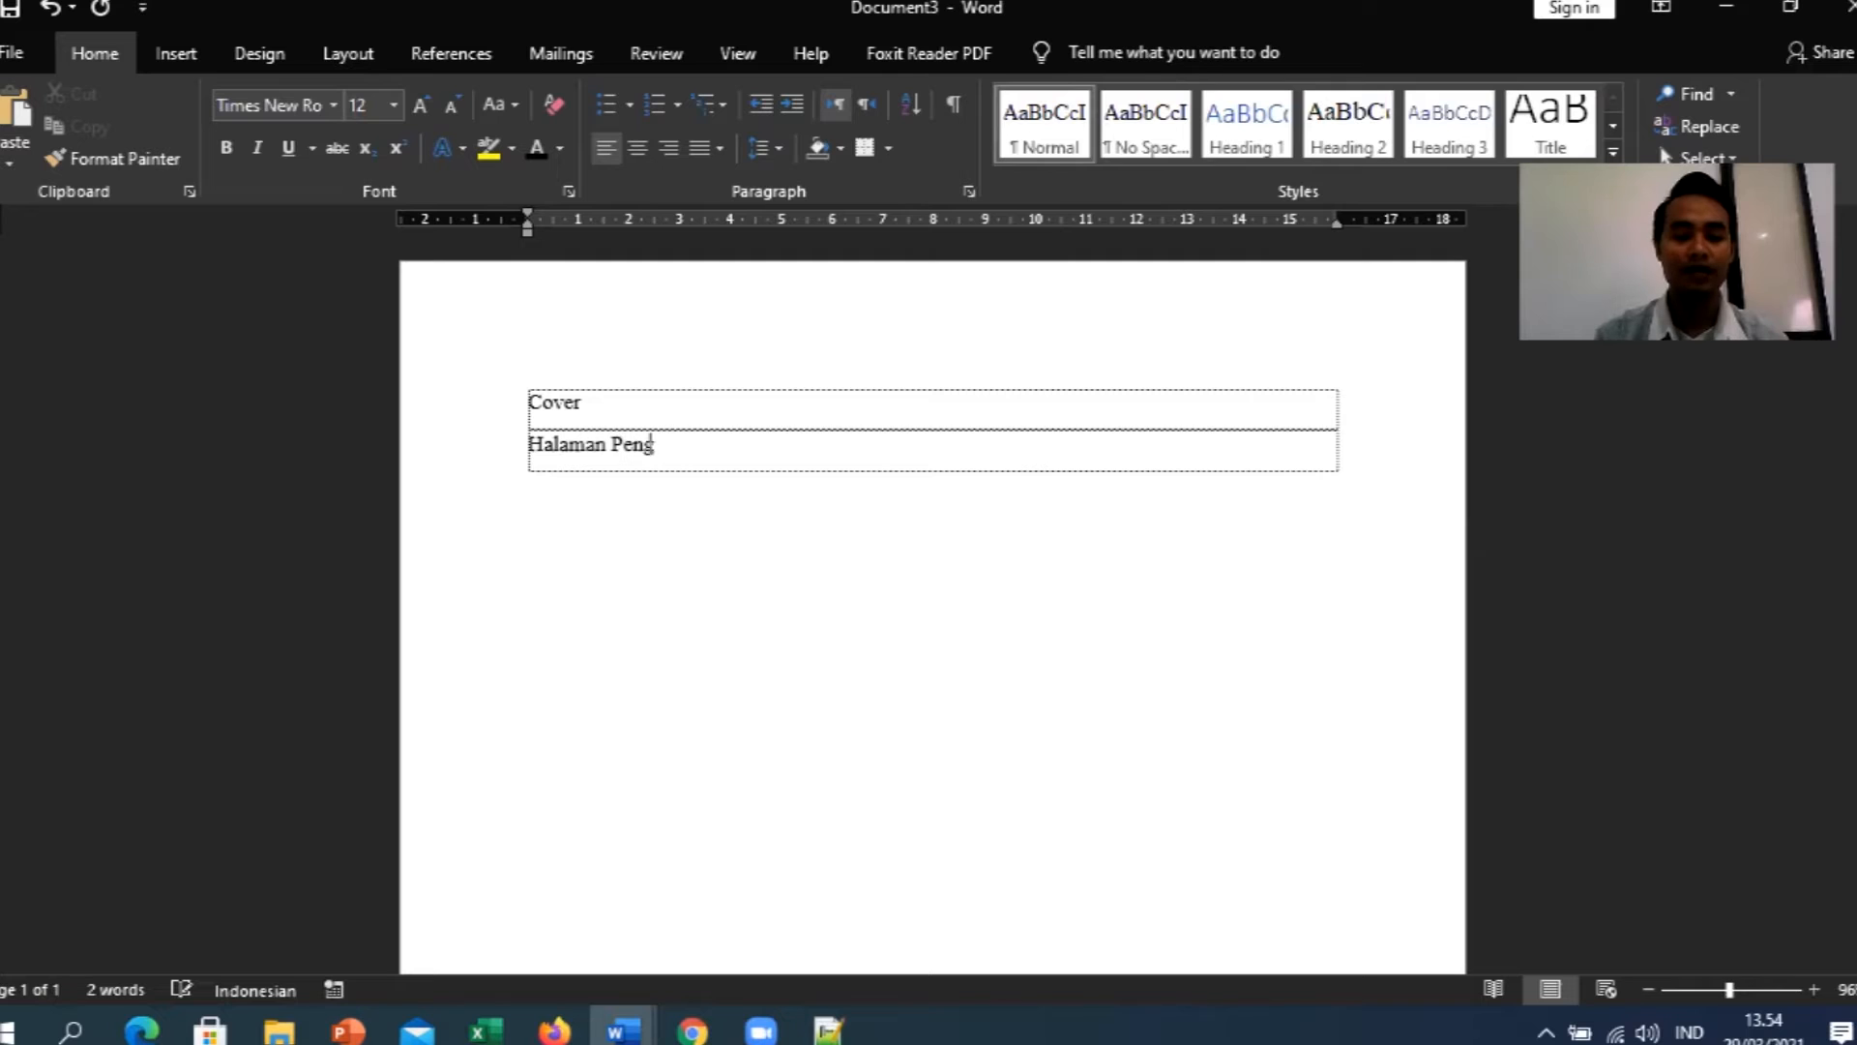
key(BackSpace)
key(BackSpace)
text(han)
key(Return)
text(Halaman )
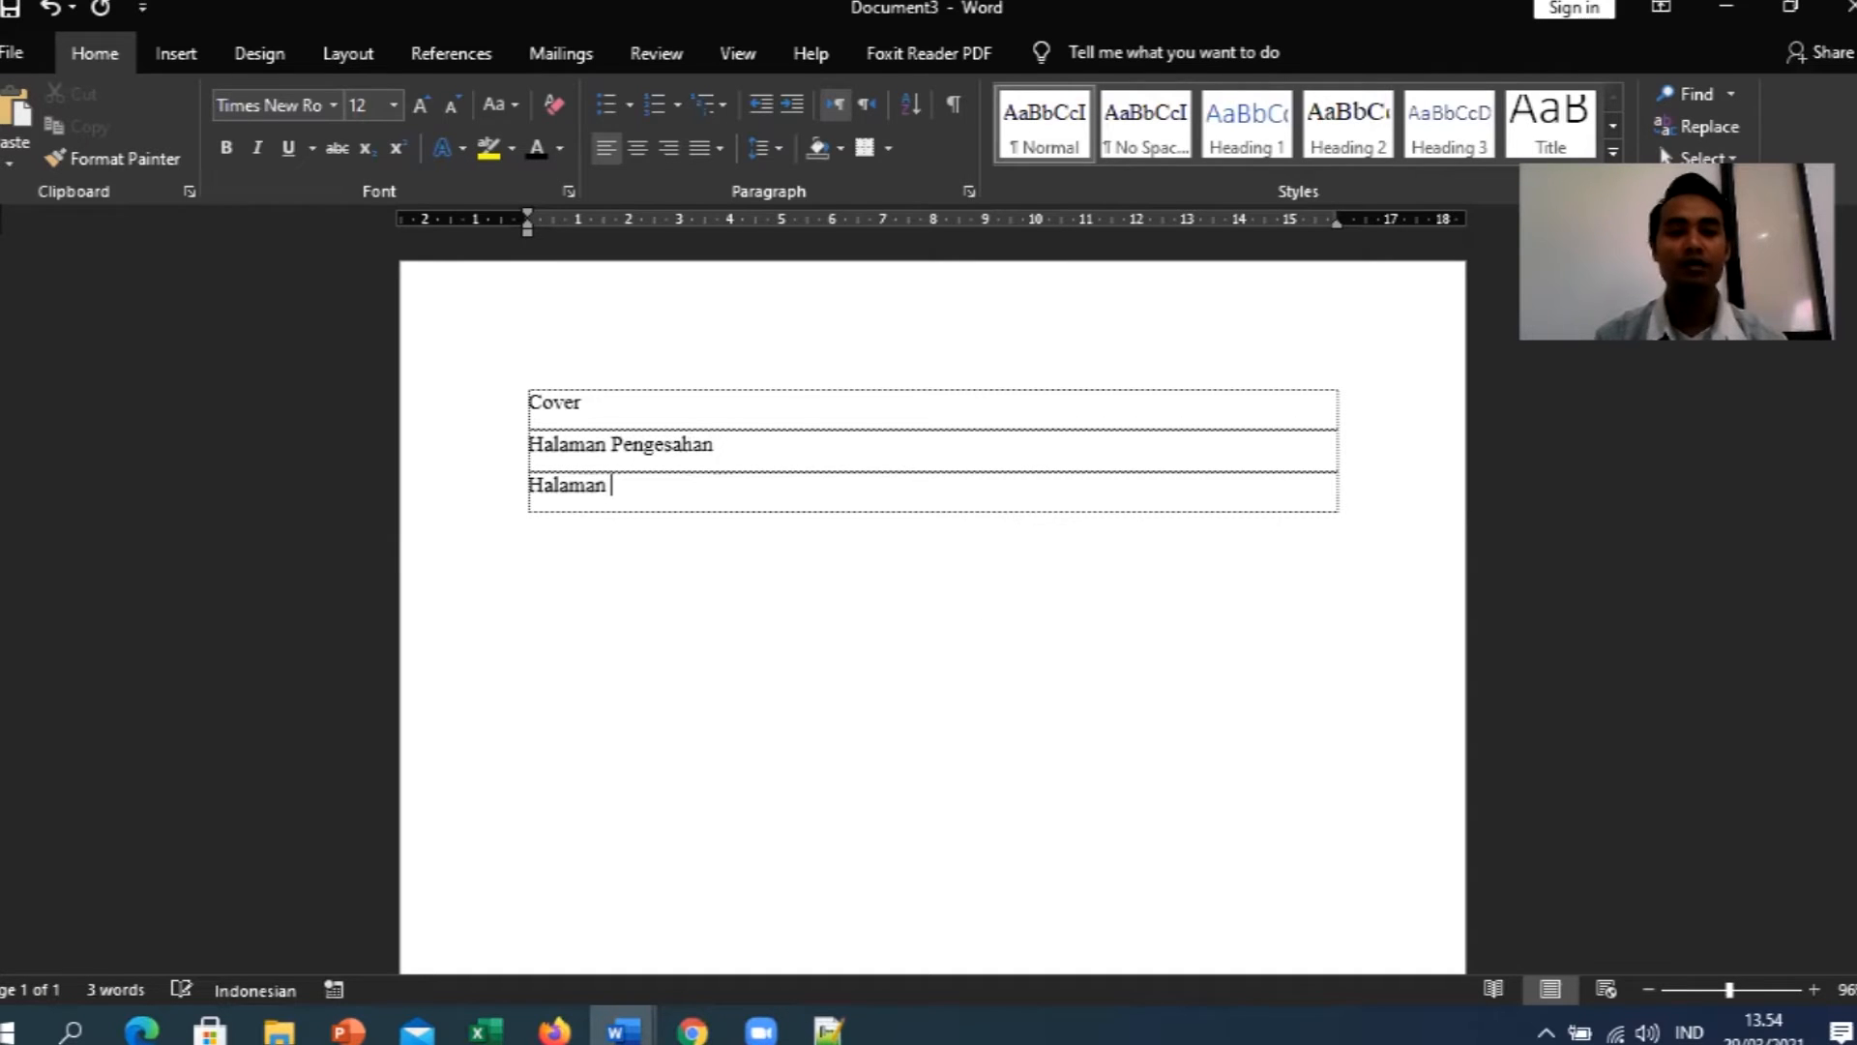
text(B)
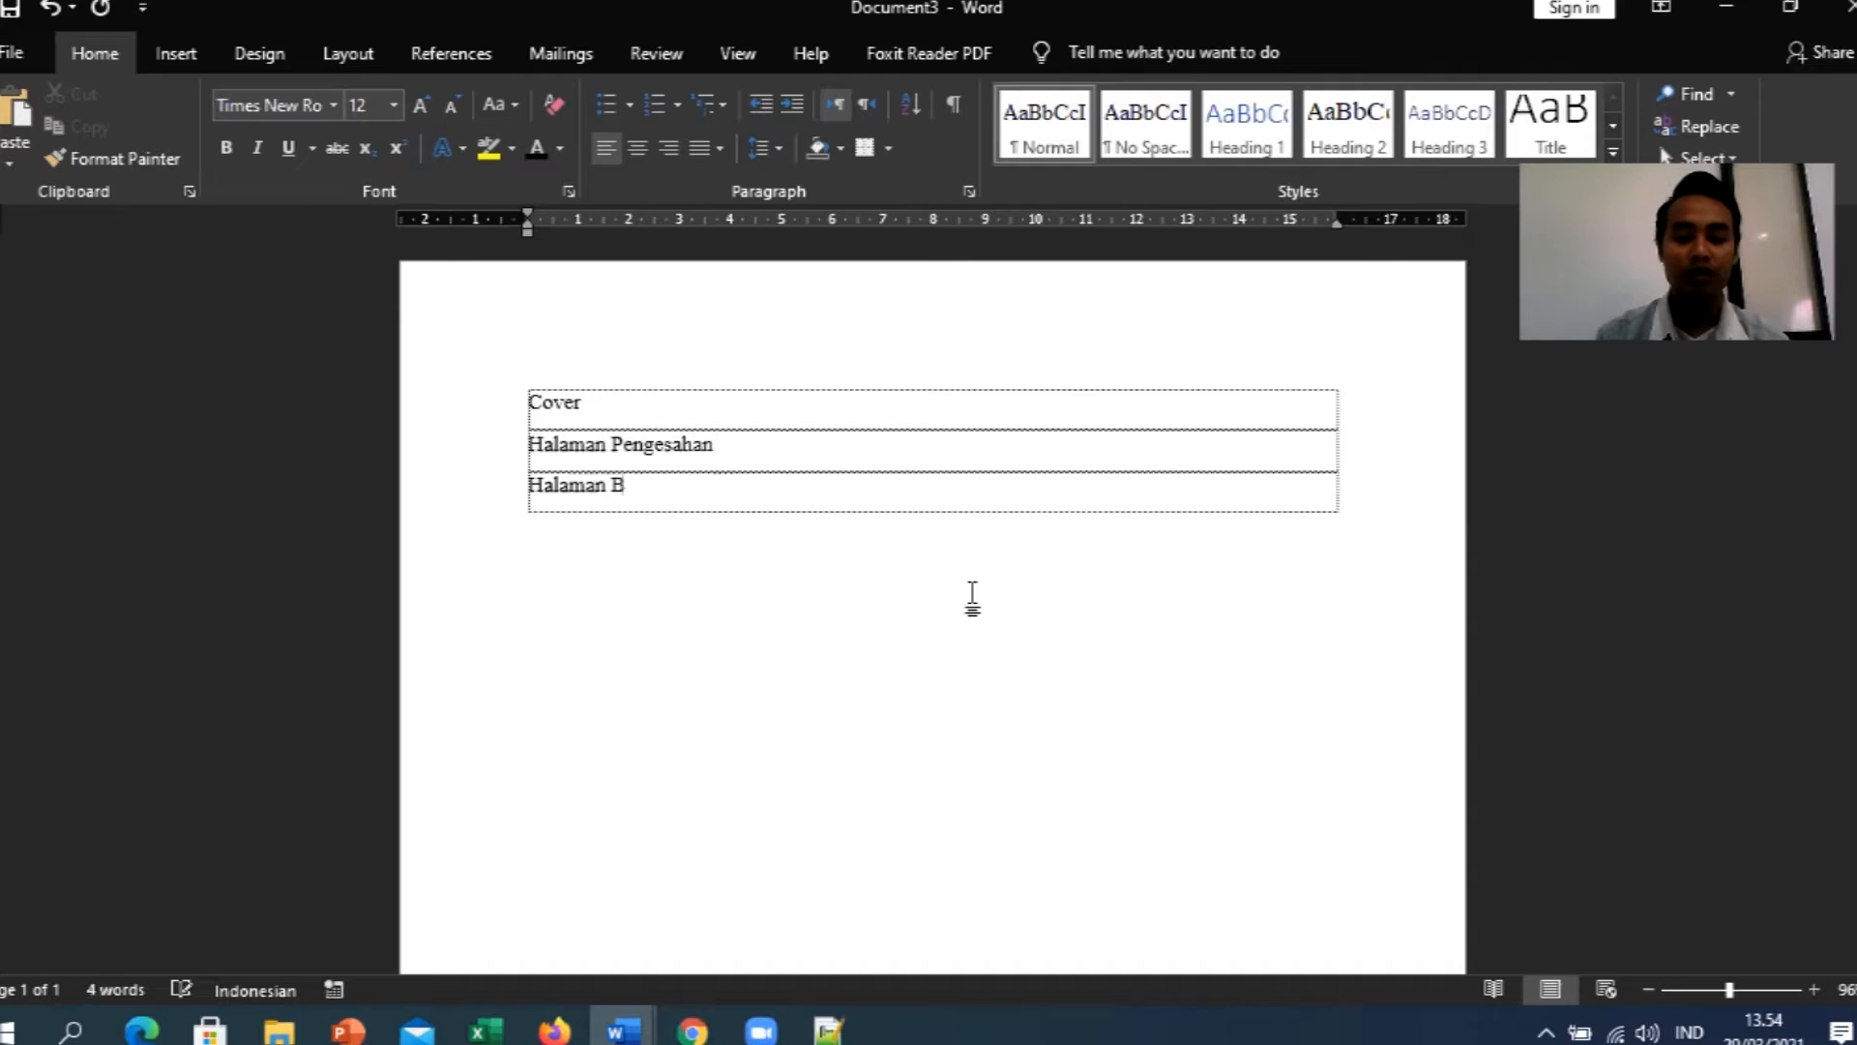
text(imbingan)
key(Return)
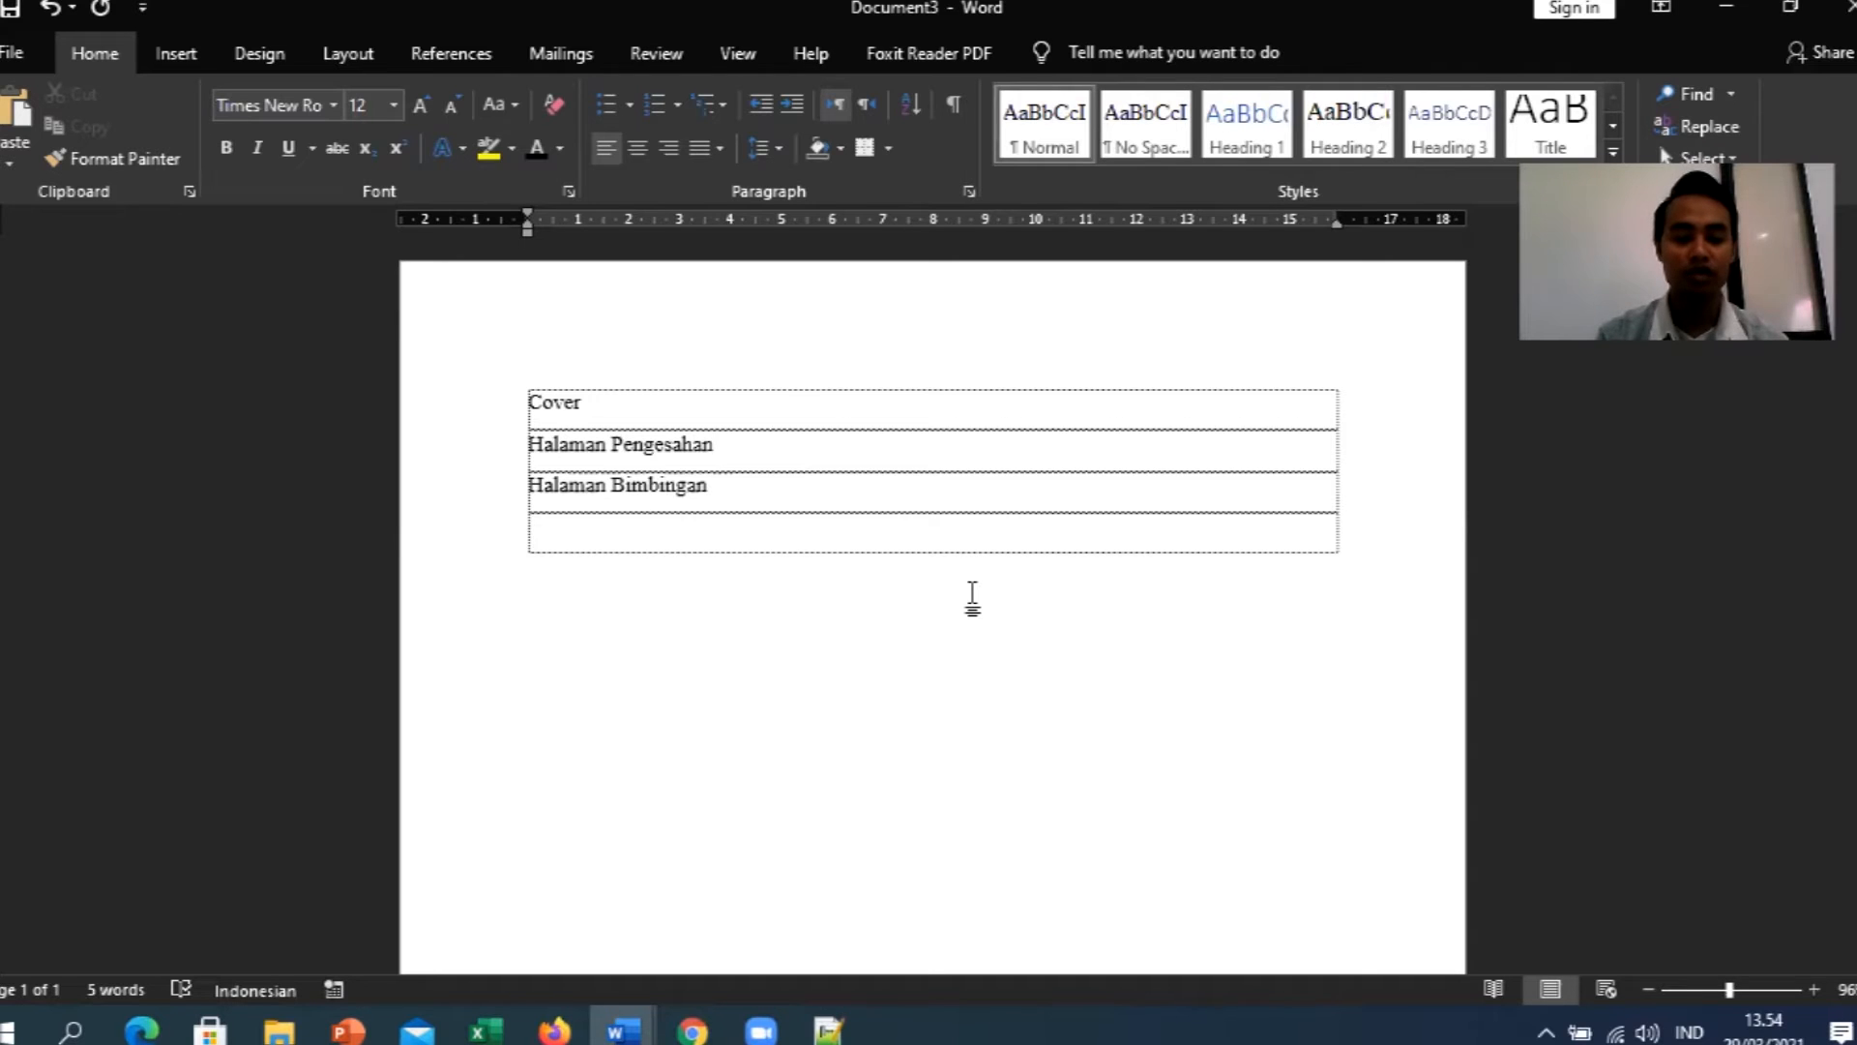
text(Kata Pengantar)
key(Return)
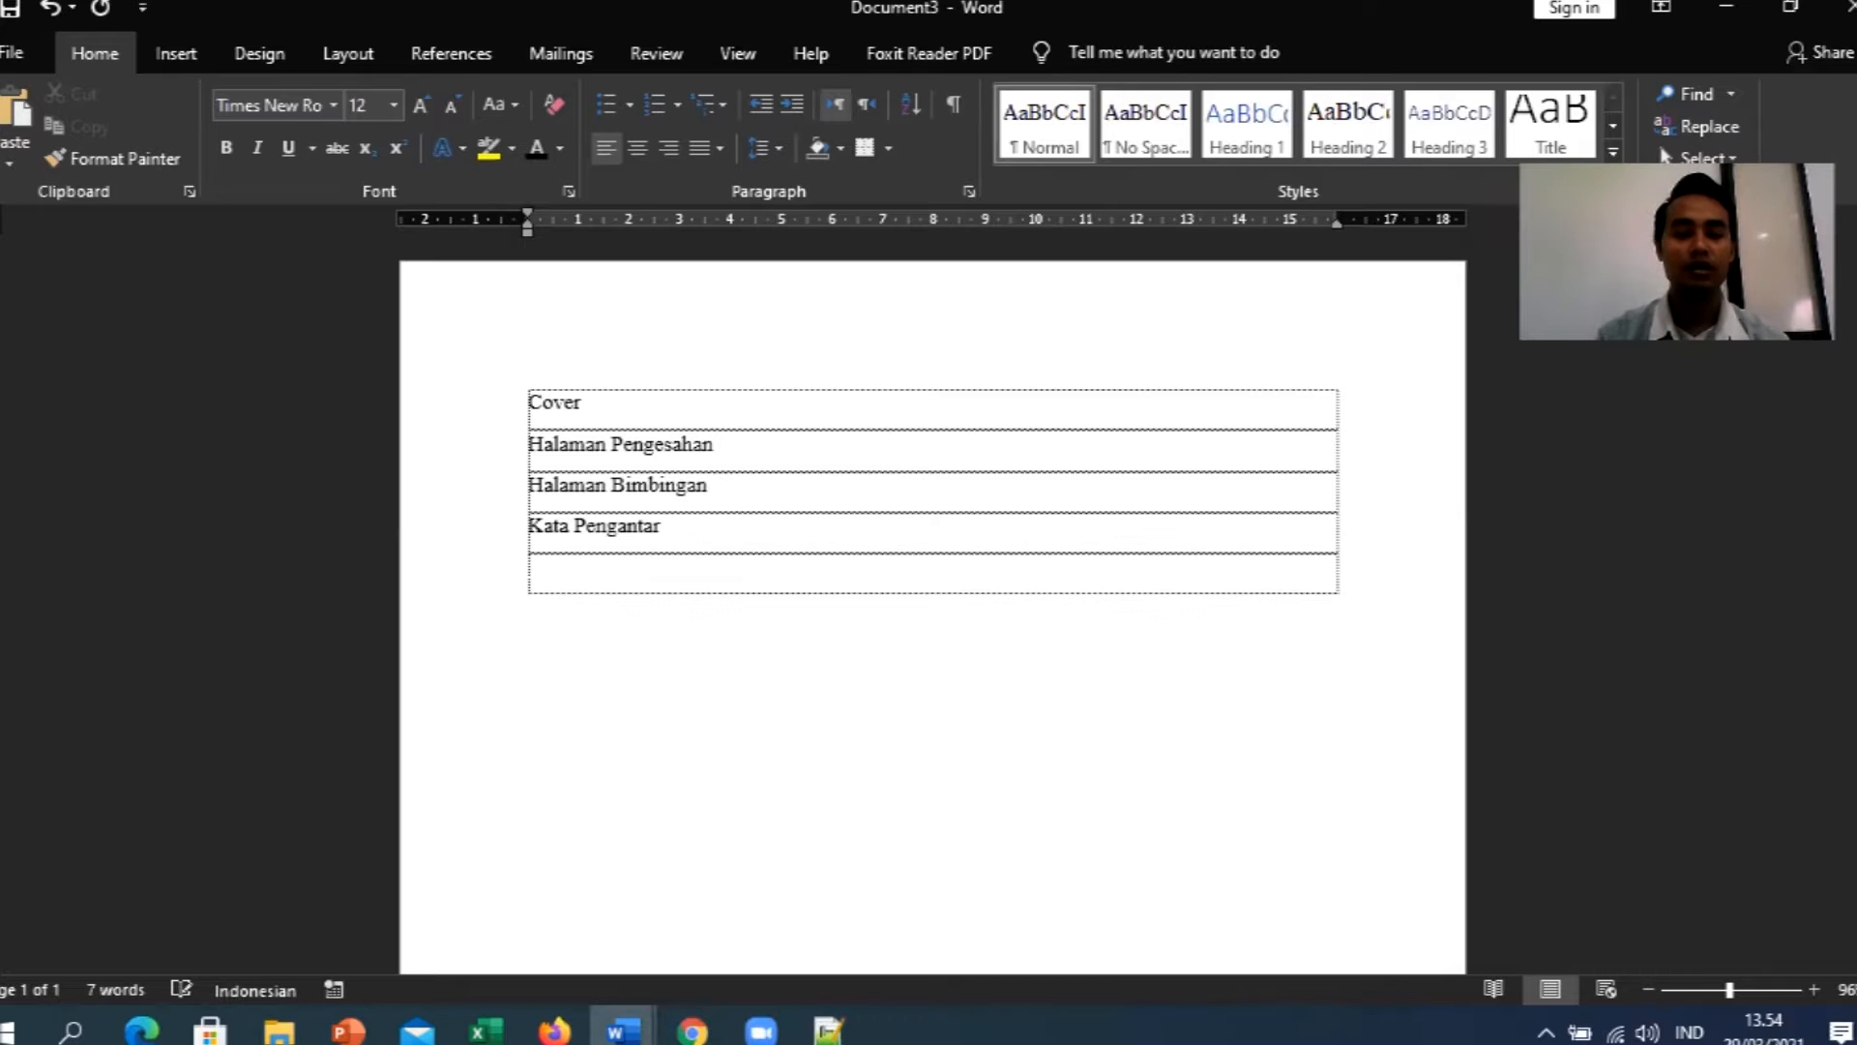
Add the first chapter's entries "BAB I", "PENDAHULUAN" and "Latar belakang" on separate lines below Kata Pengantar.
text(BAB I)
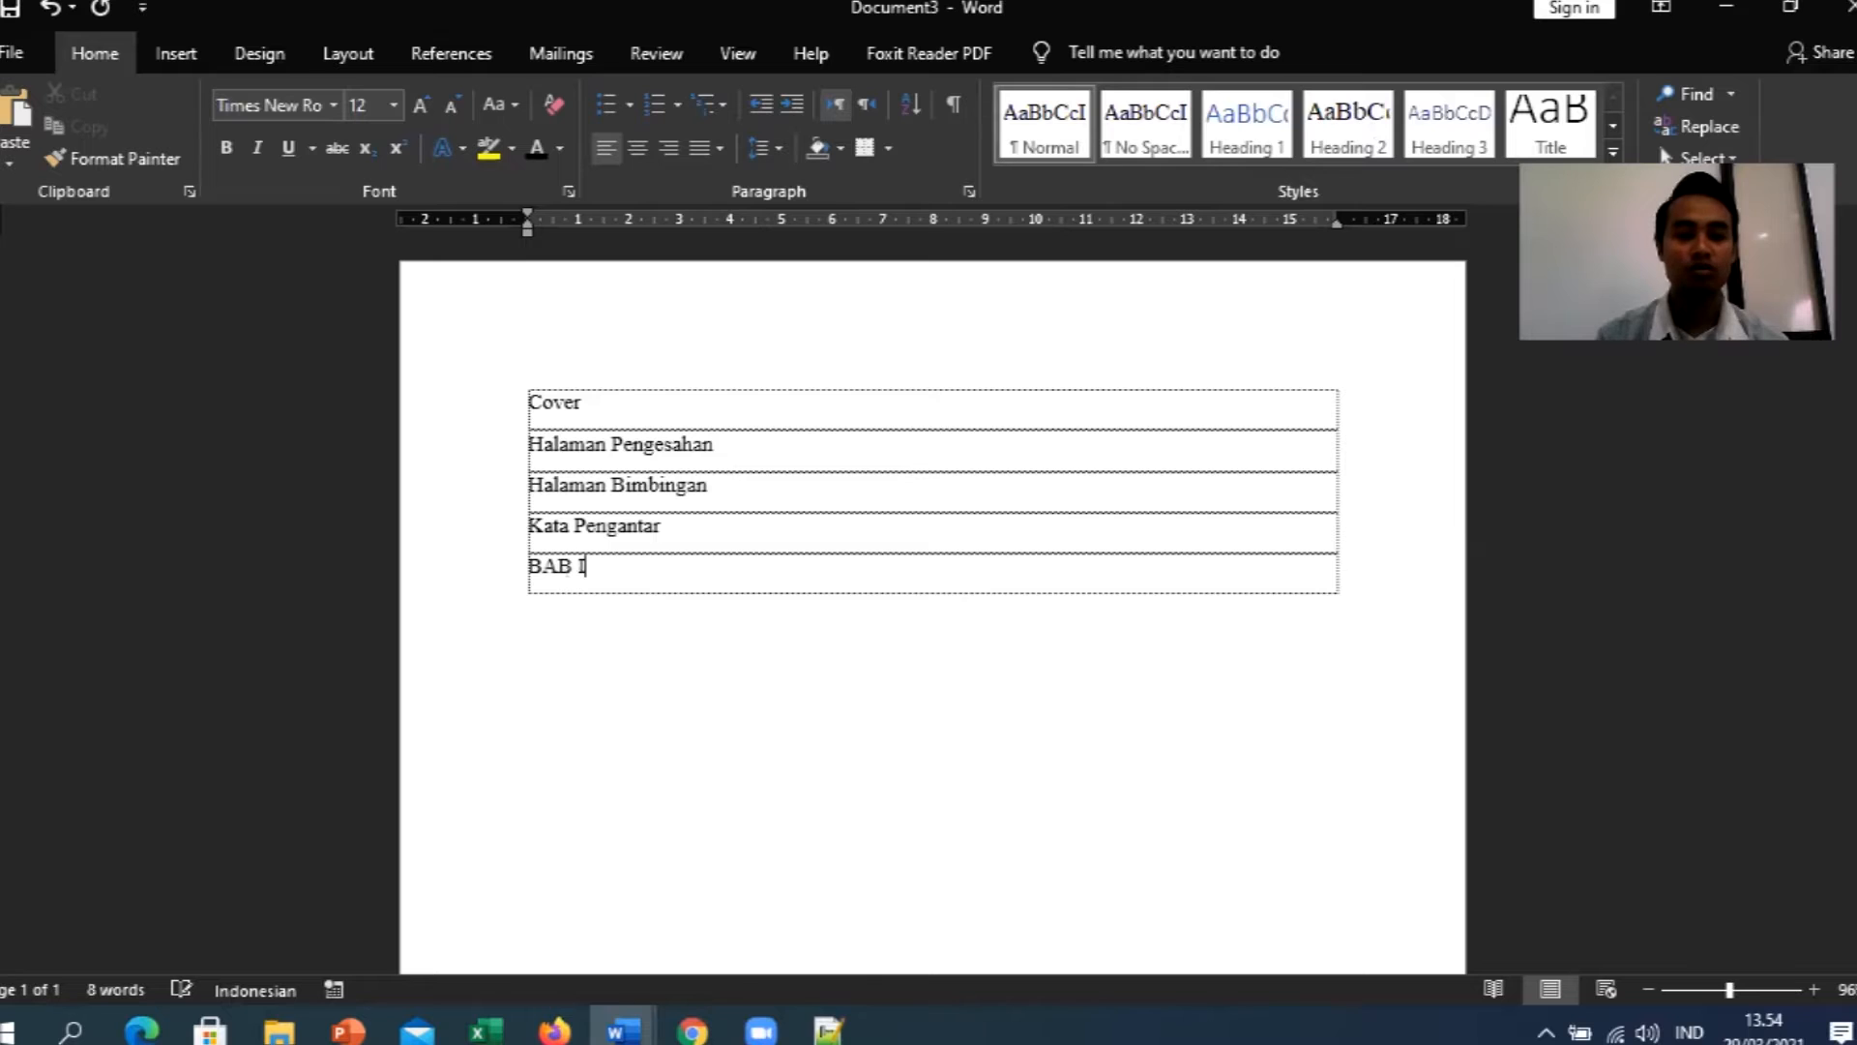
key(Return)
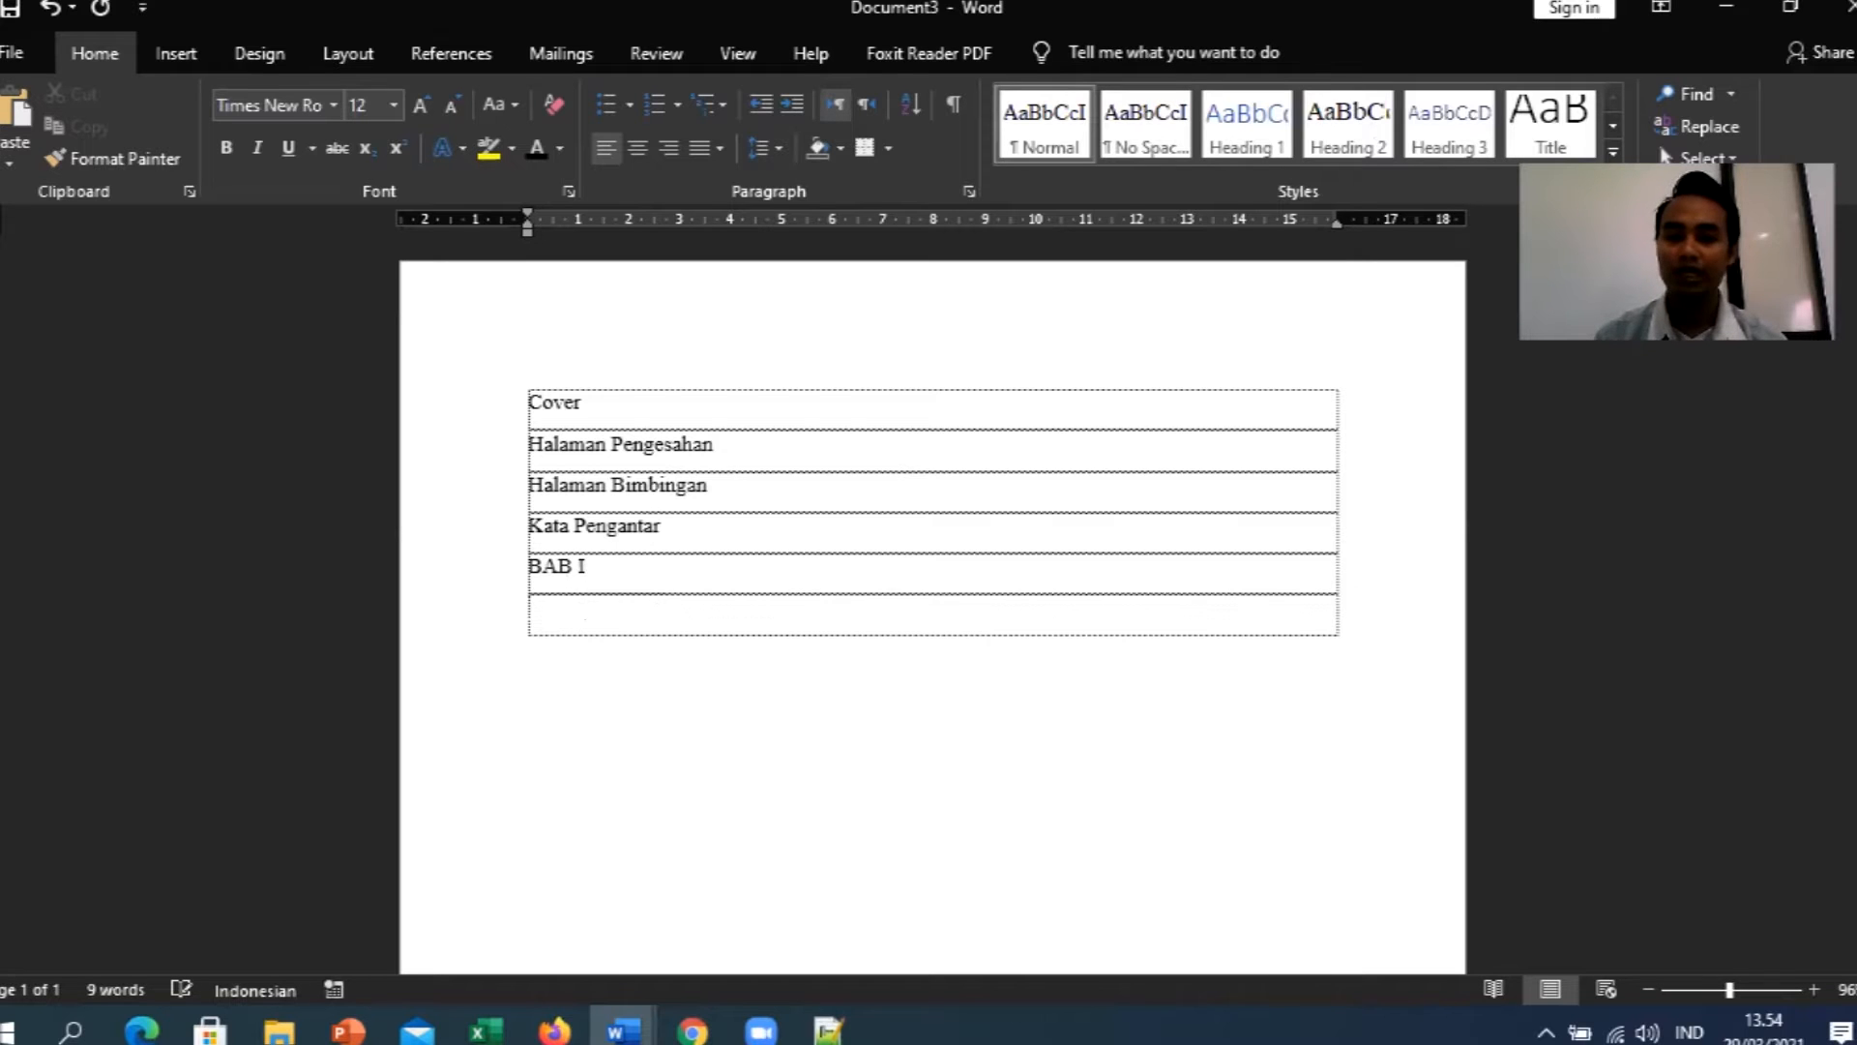
text(PENDA)
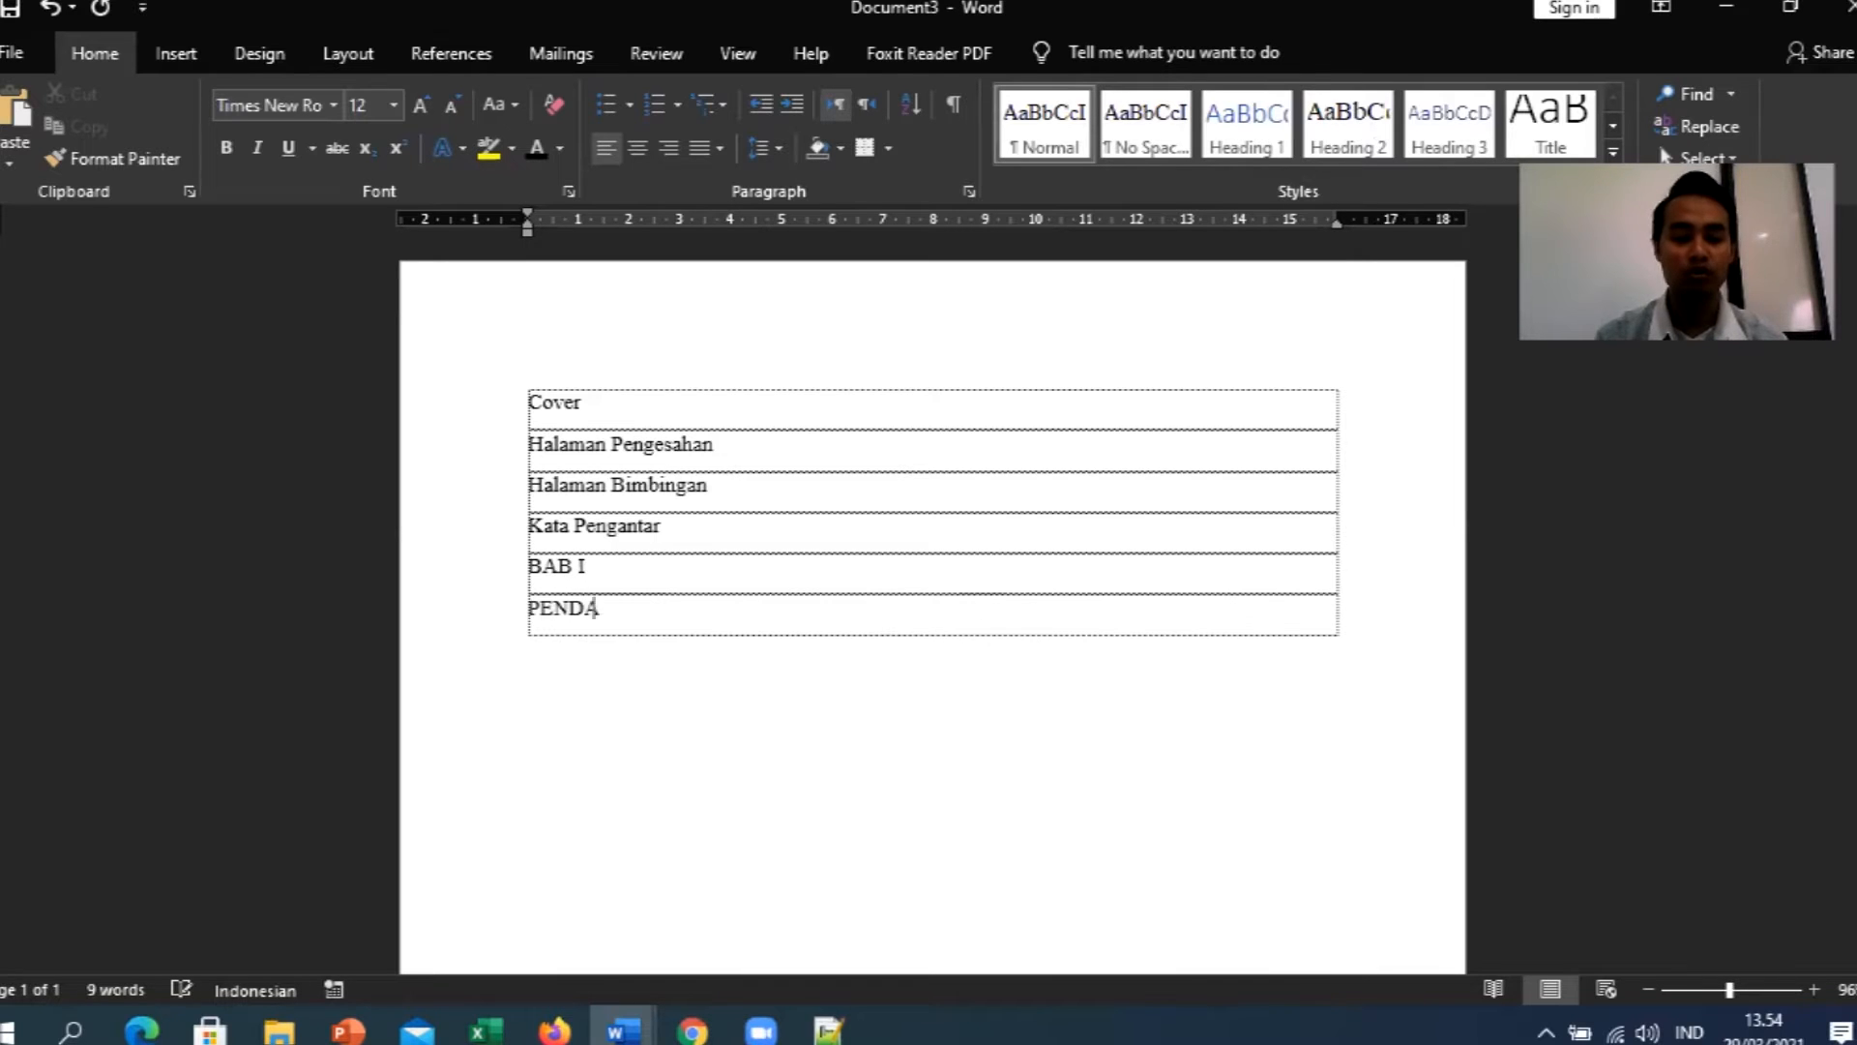
text(HULUAN)
key(Return)
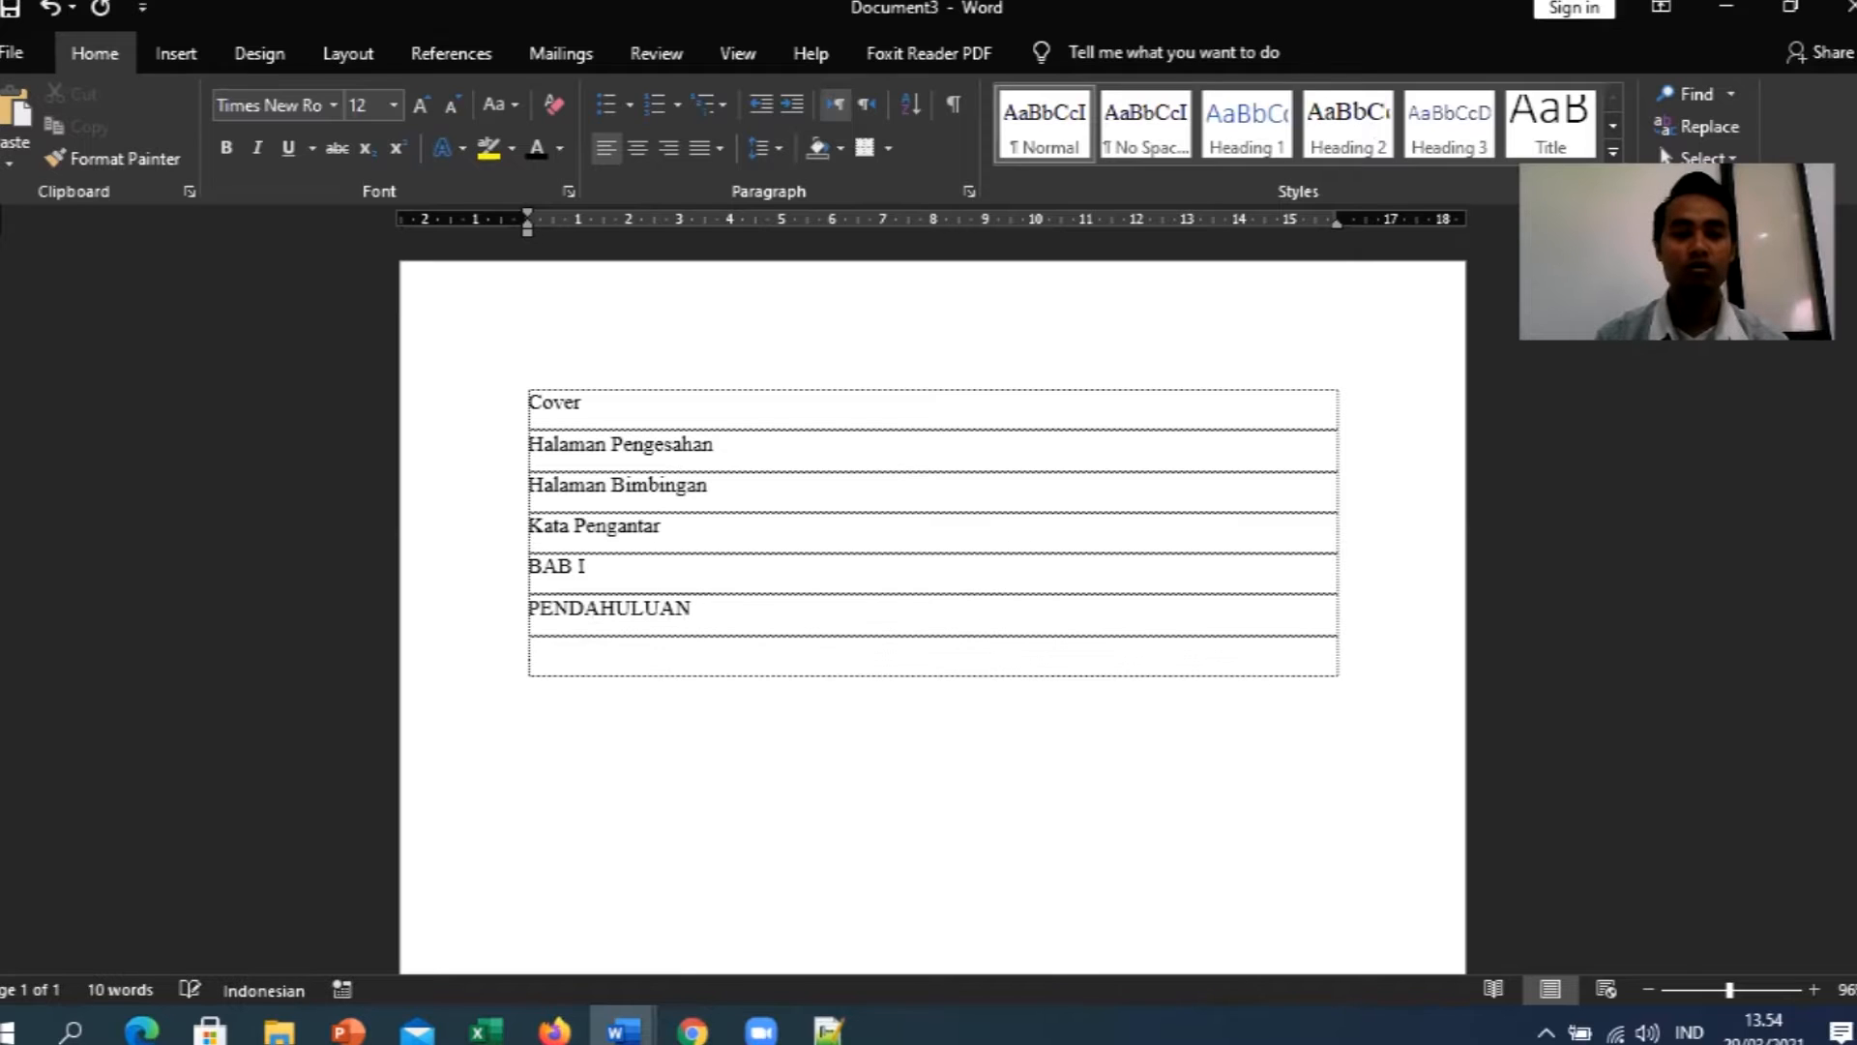
text(L)
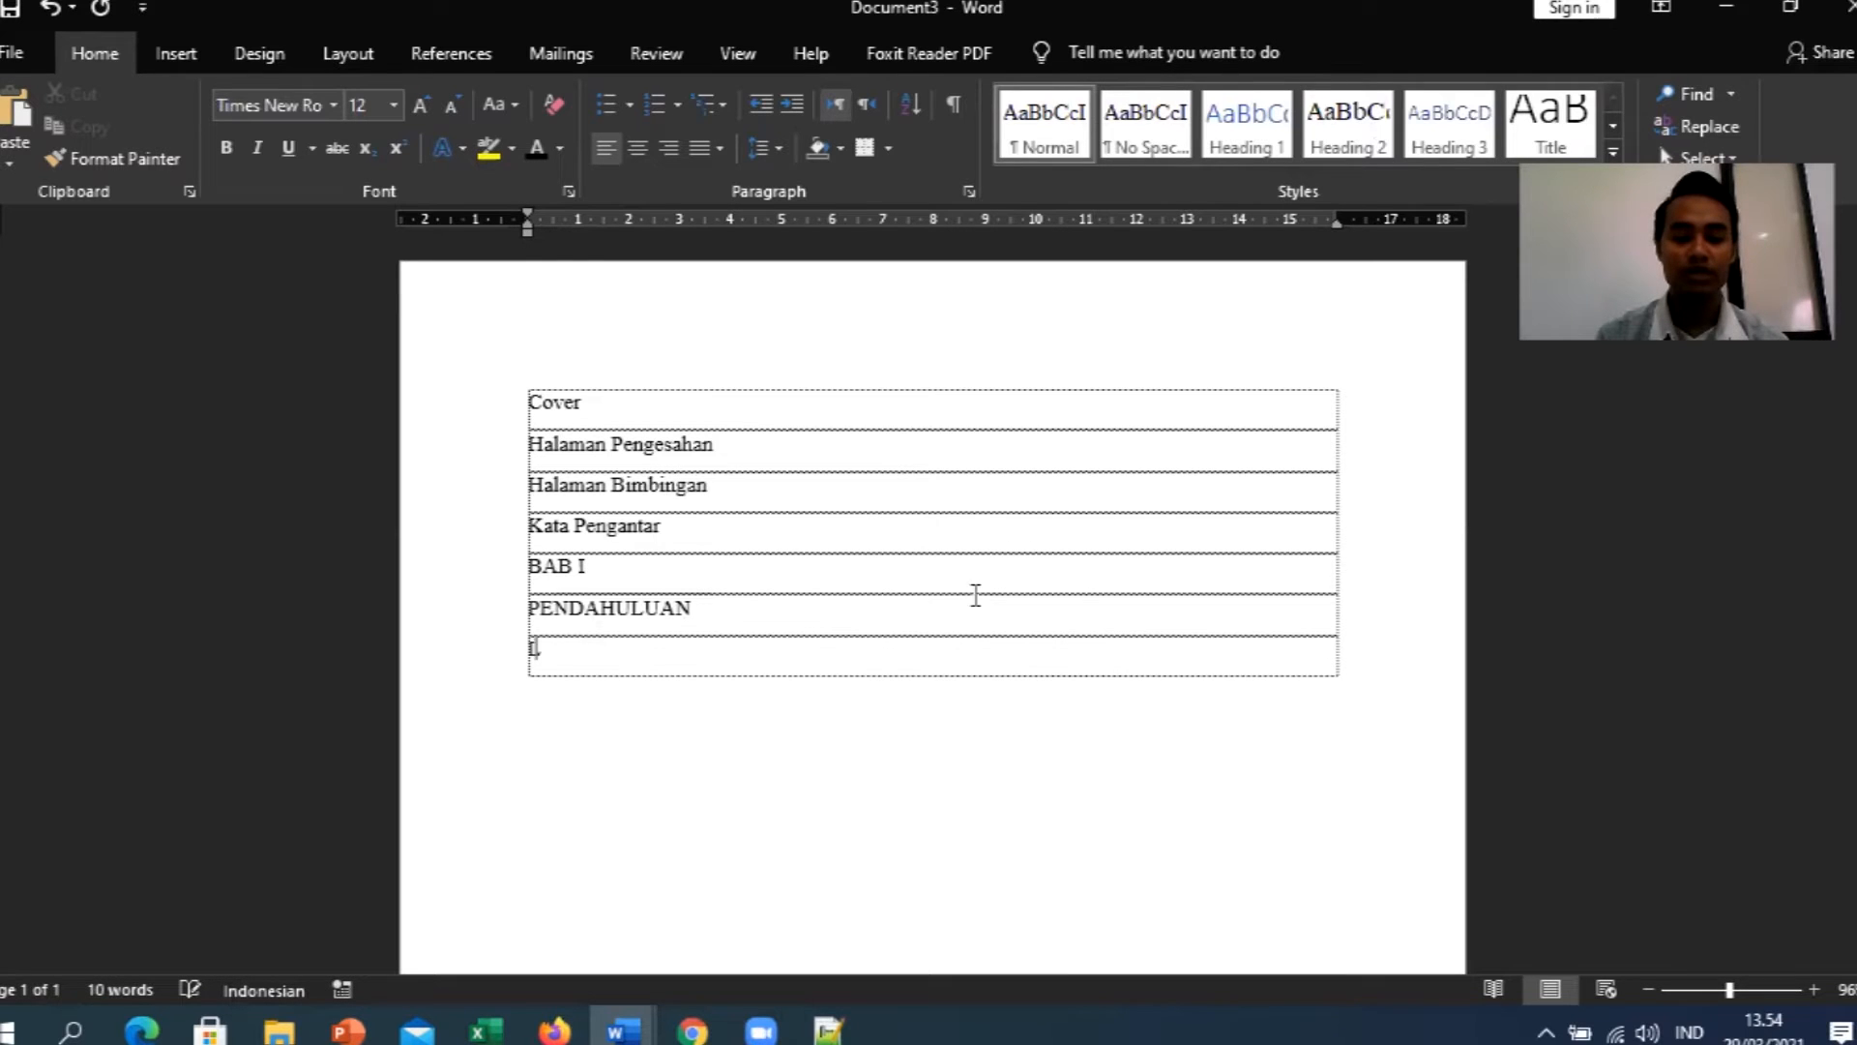
text(atar belakang)
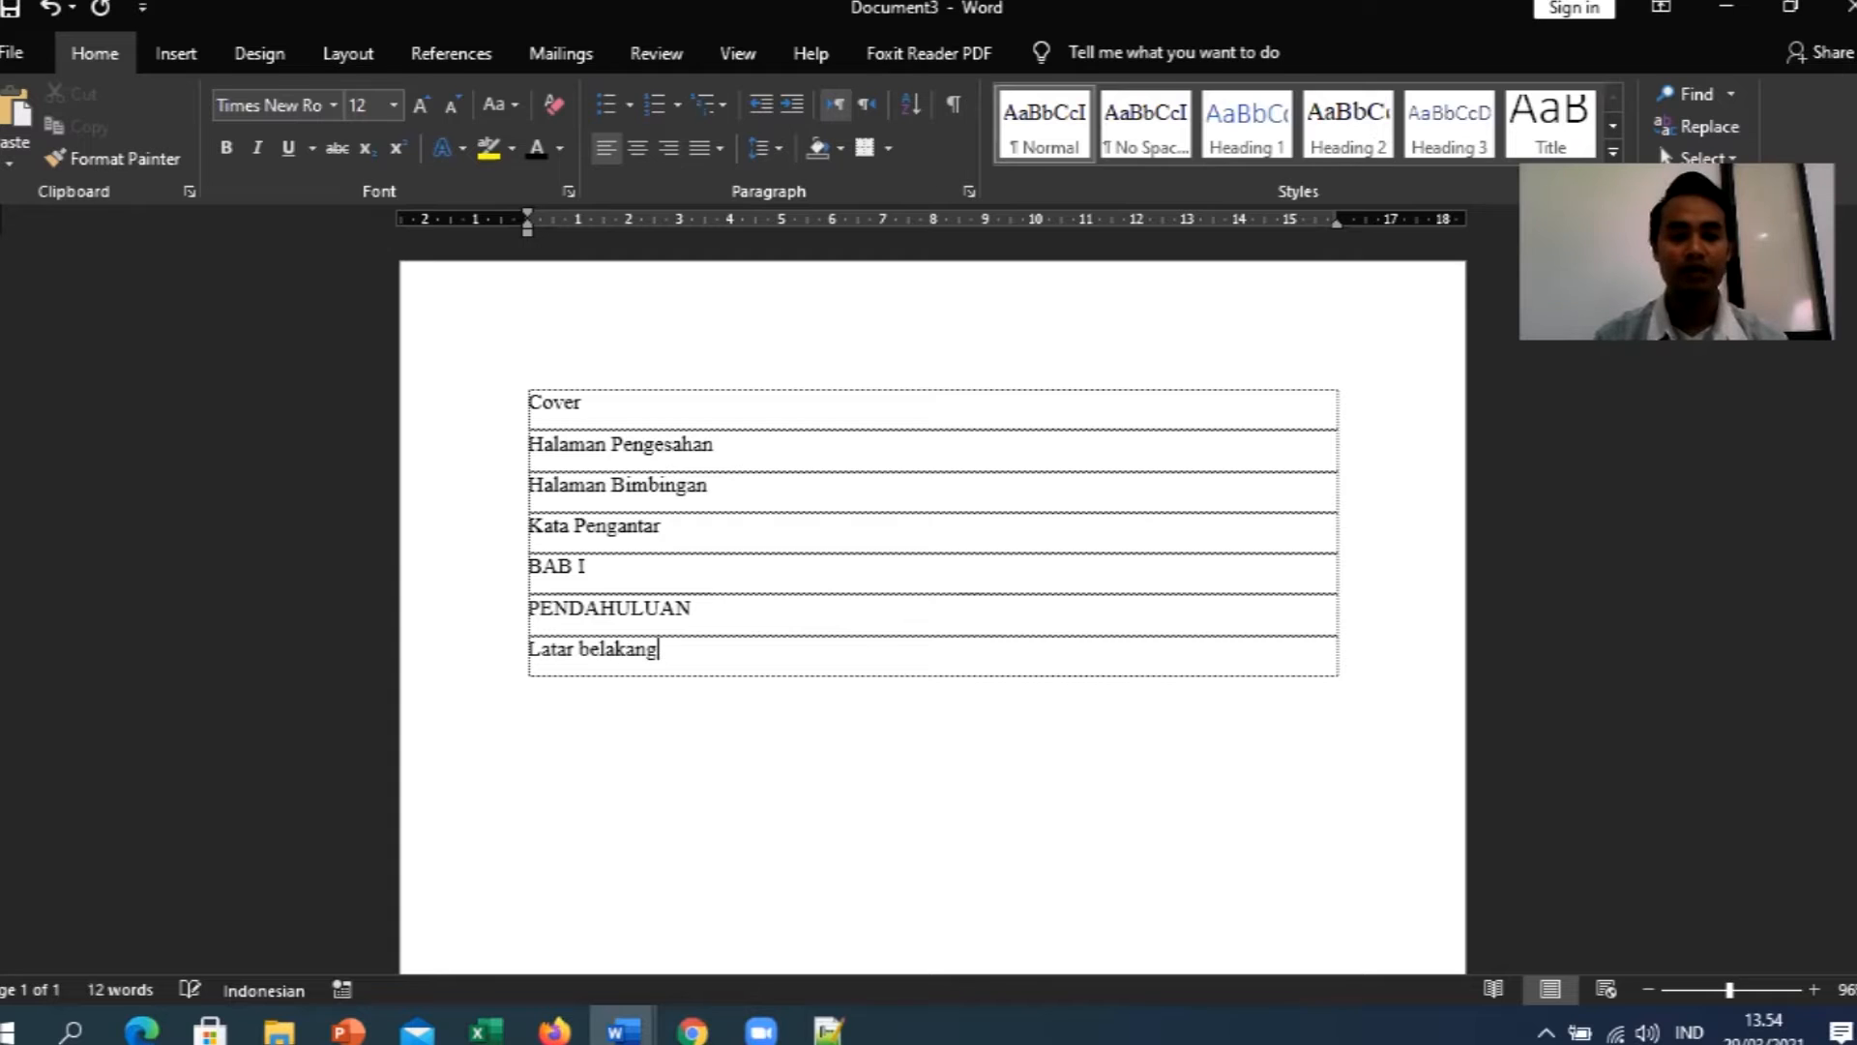
key(Return)
Add the remaining chapter entries "BAB II", "BAB III", "BAB IV" and "BAB V" on separate lines at the end of the list.
text(BAB II)
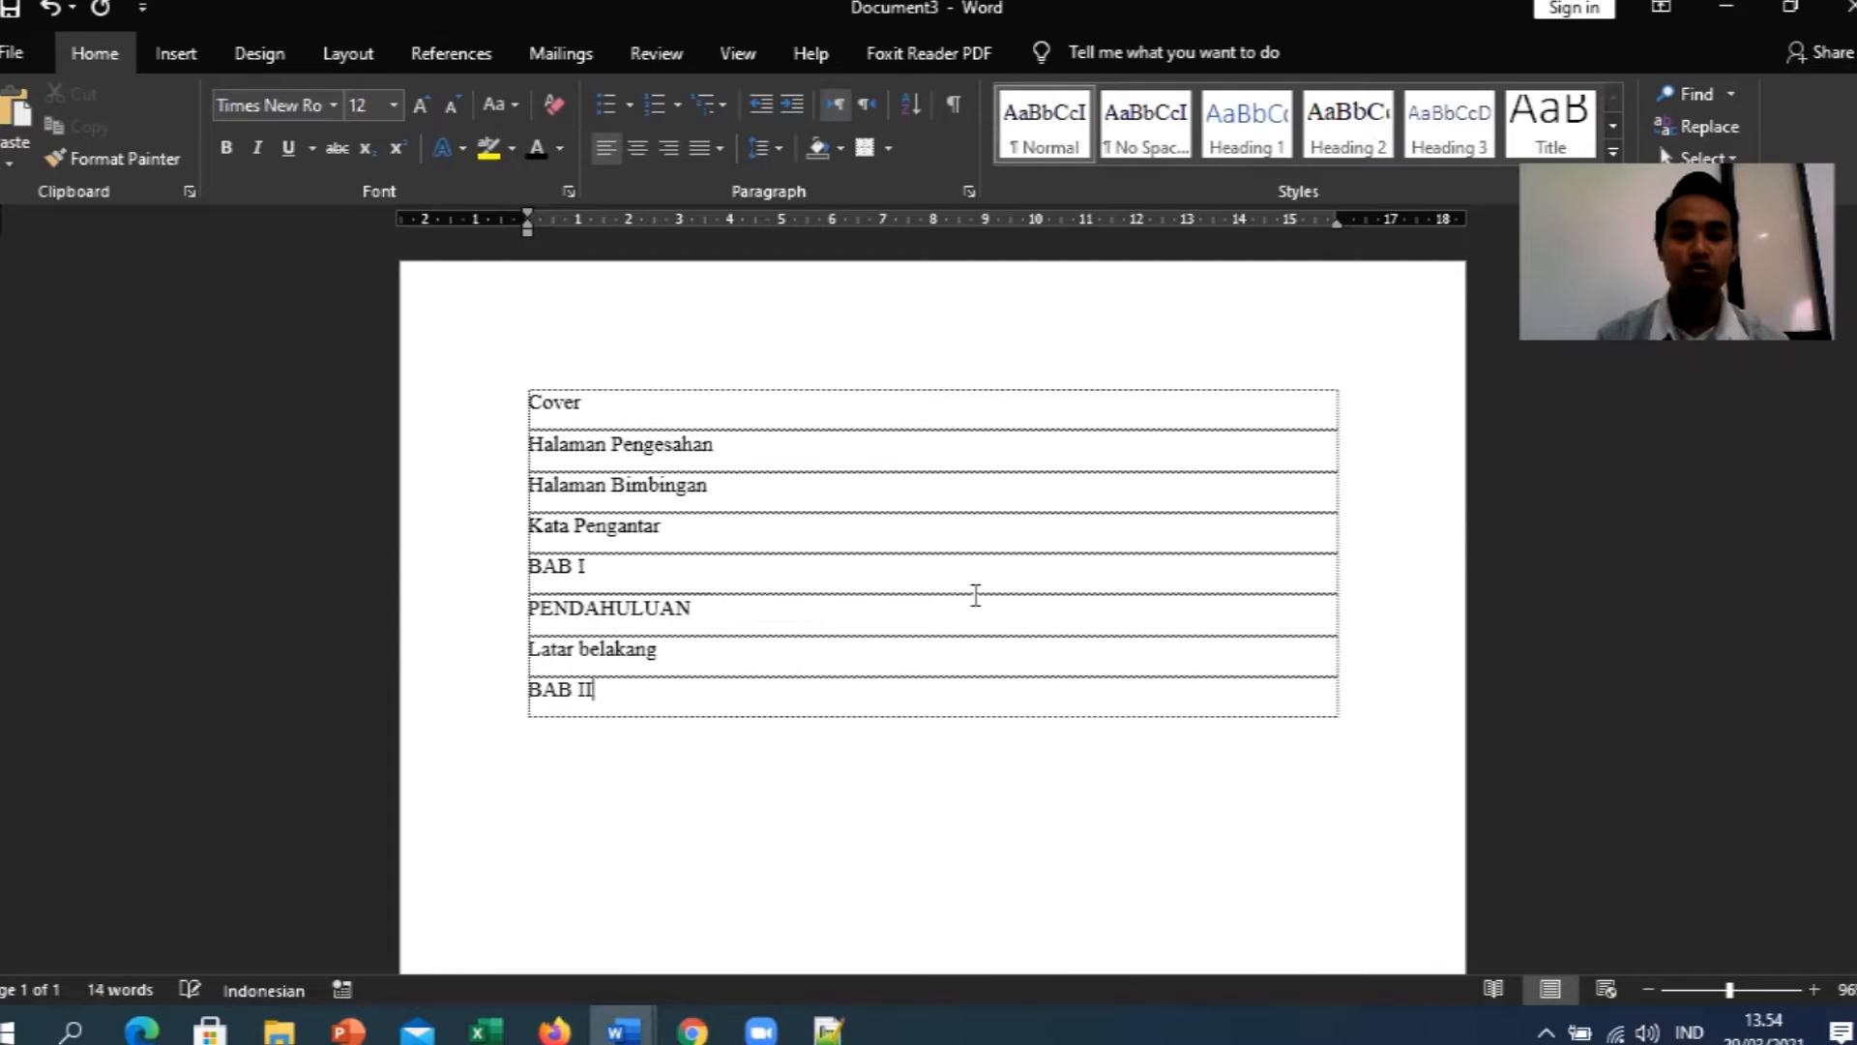
key(Return)
text(BAB III)
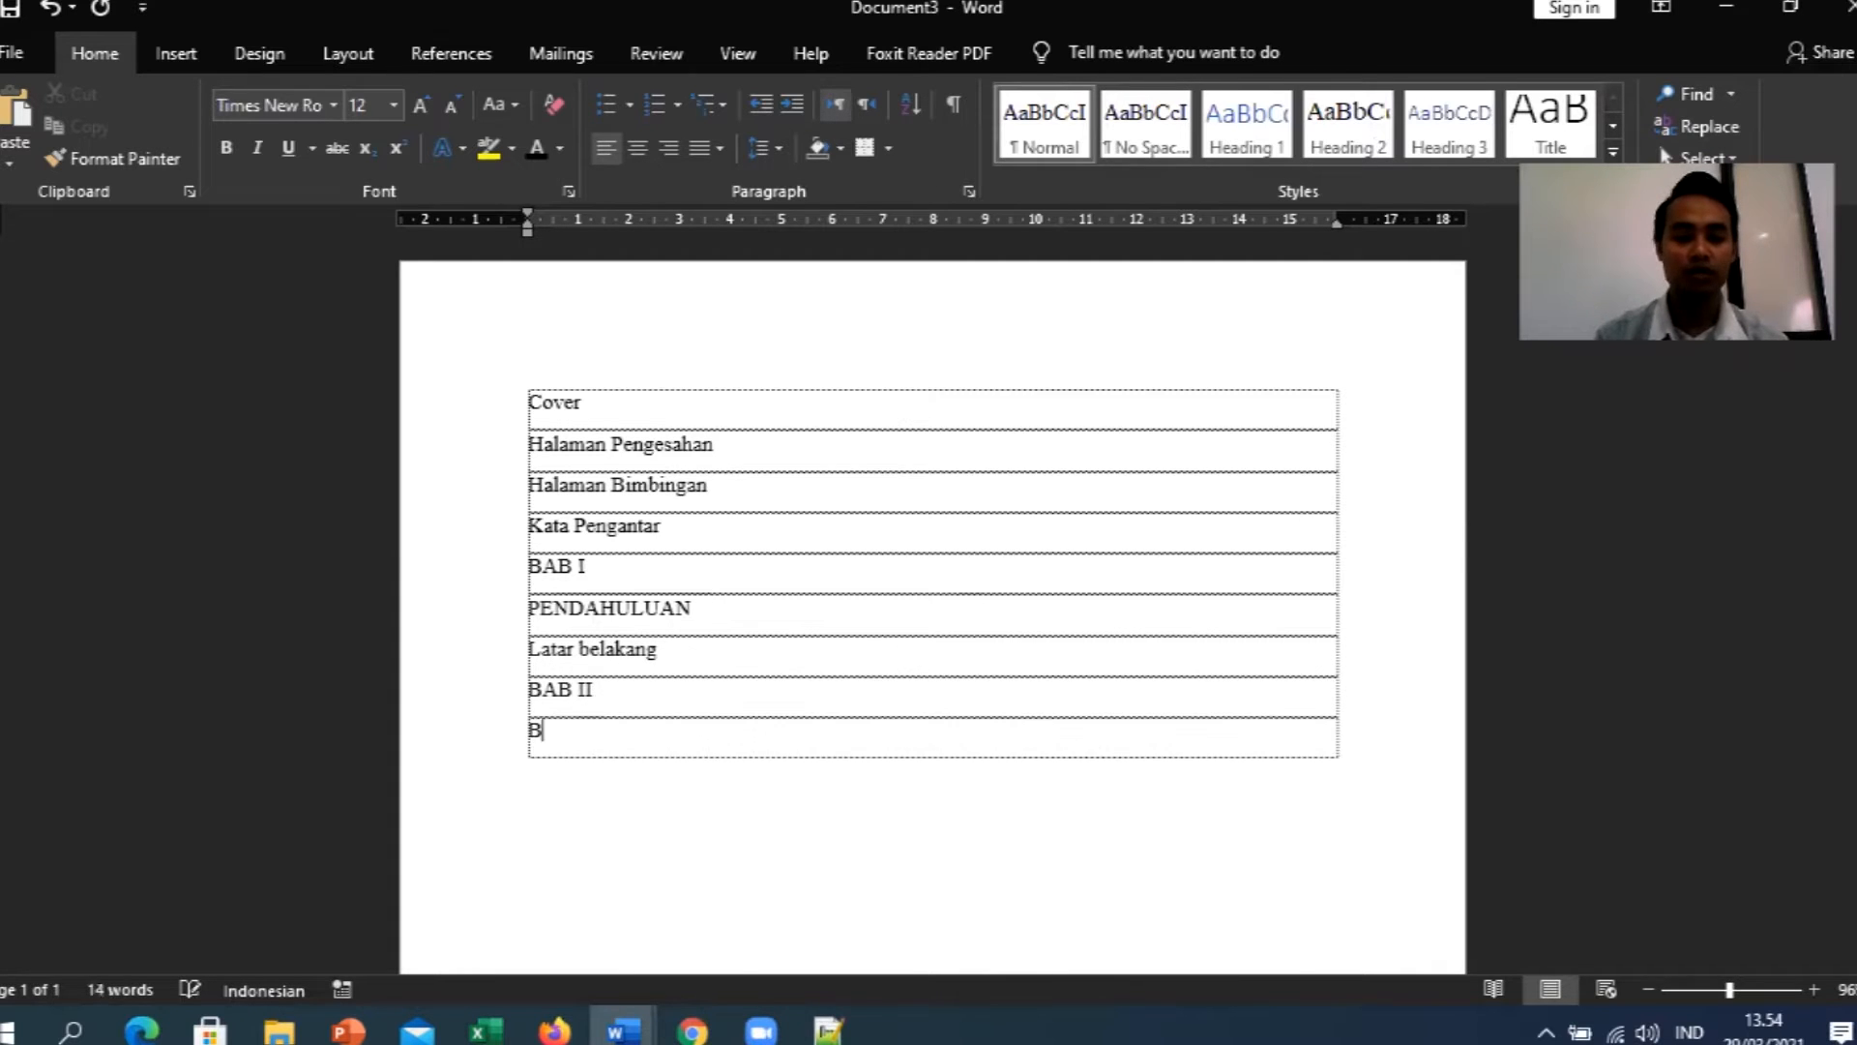
key(Return)
text(BAB III)
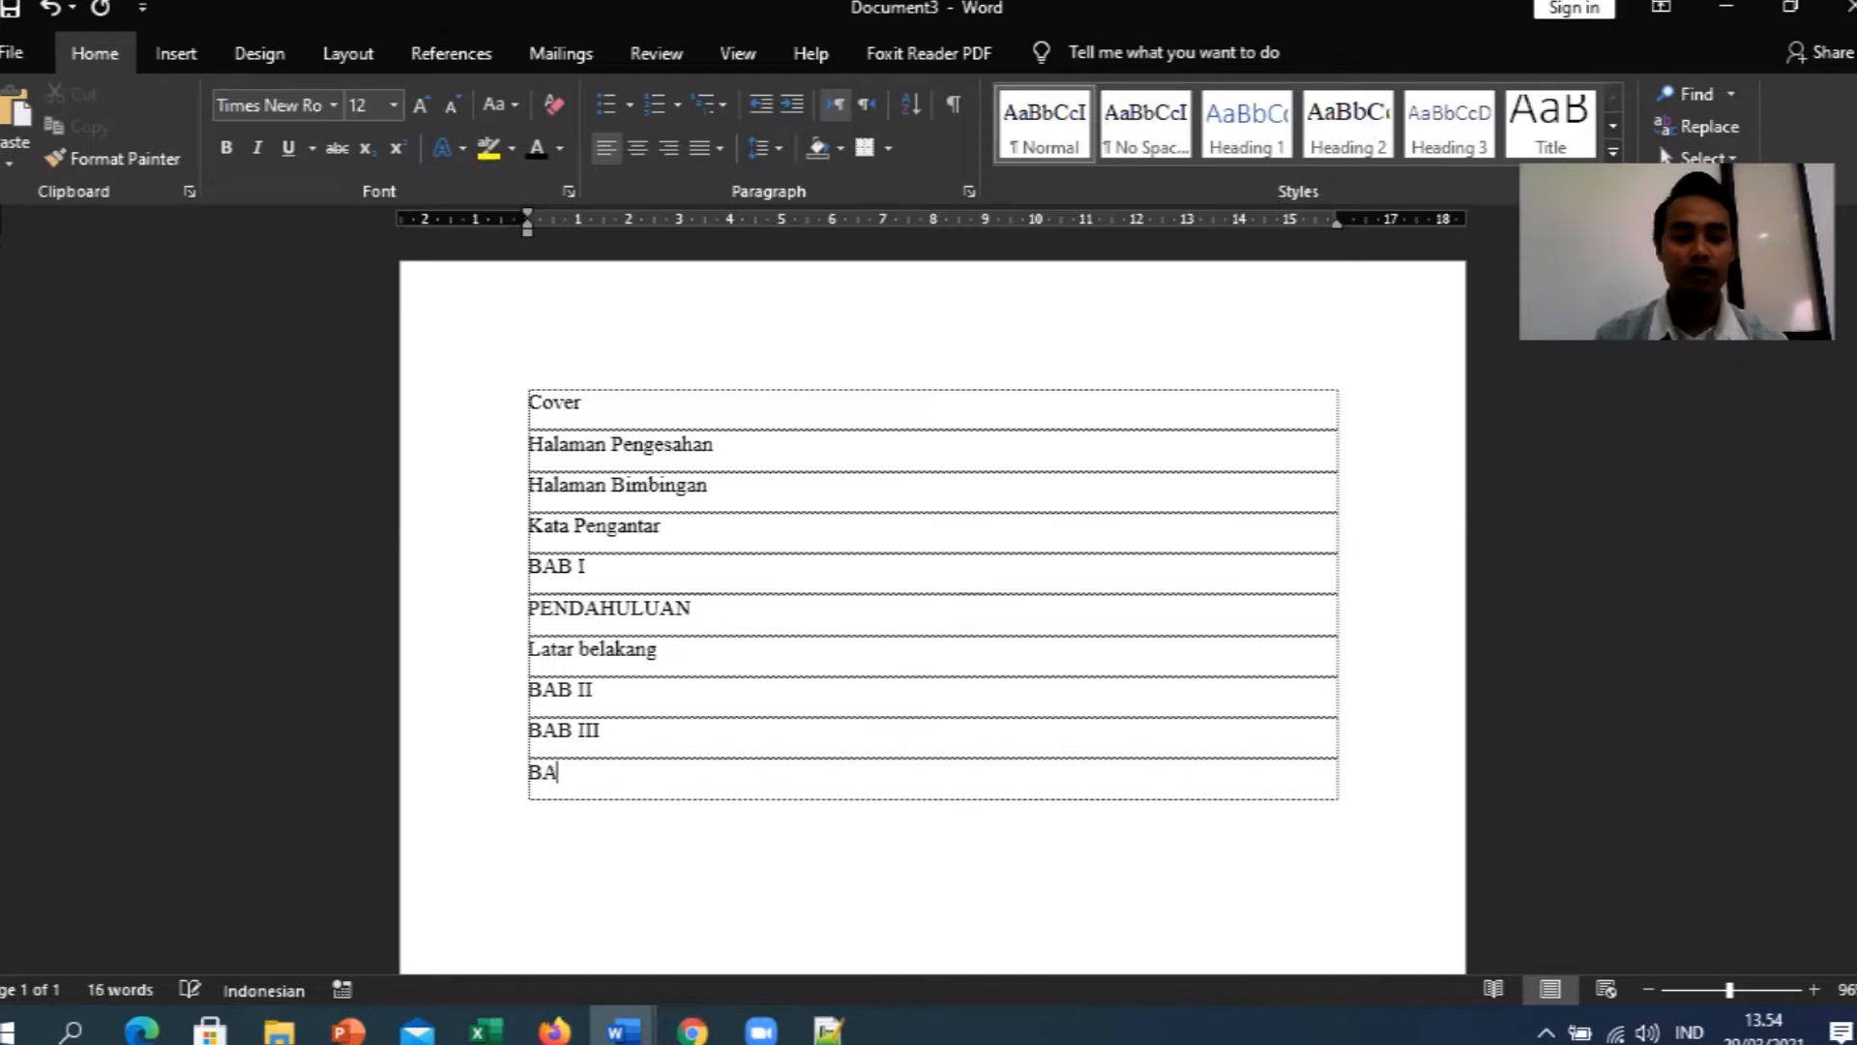
text(V)
key(Return)
text(BAB VI)
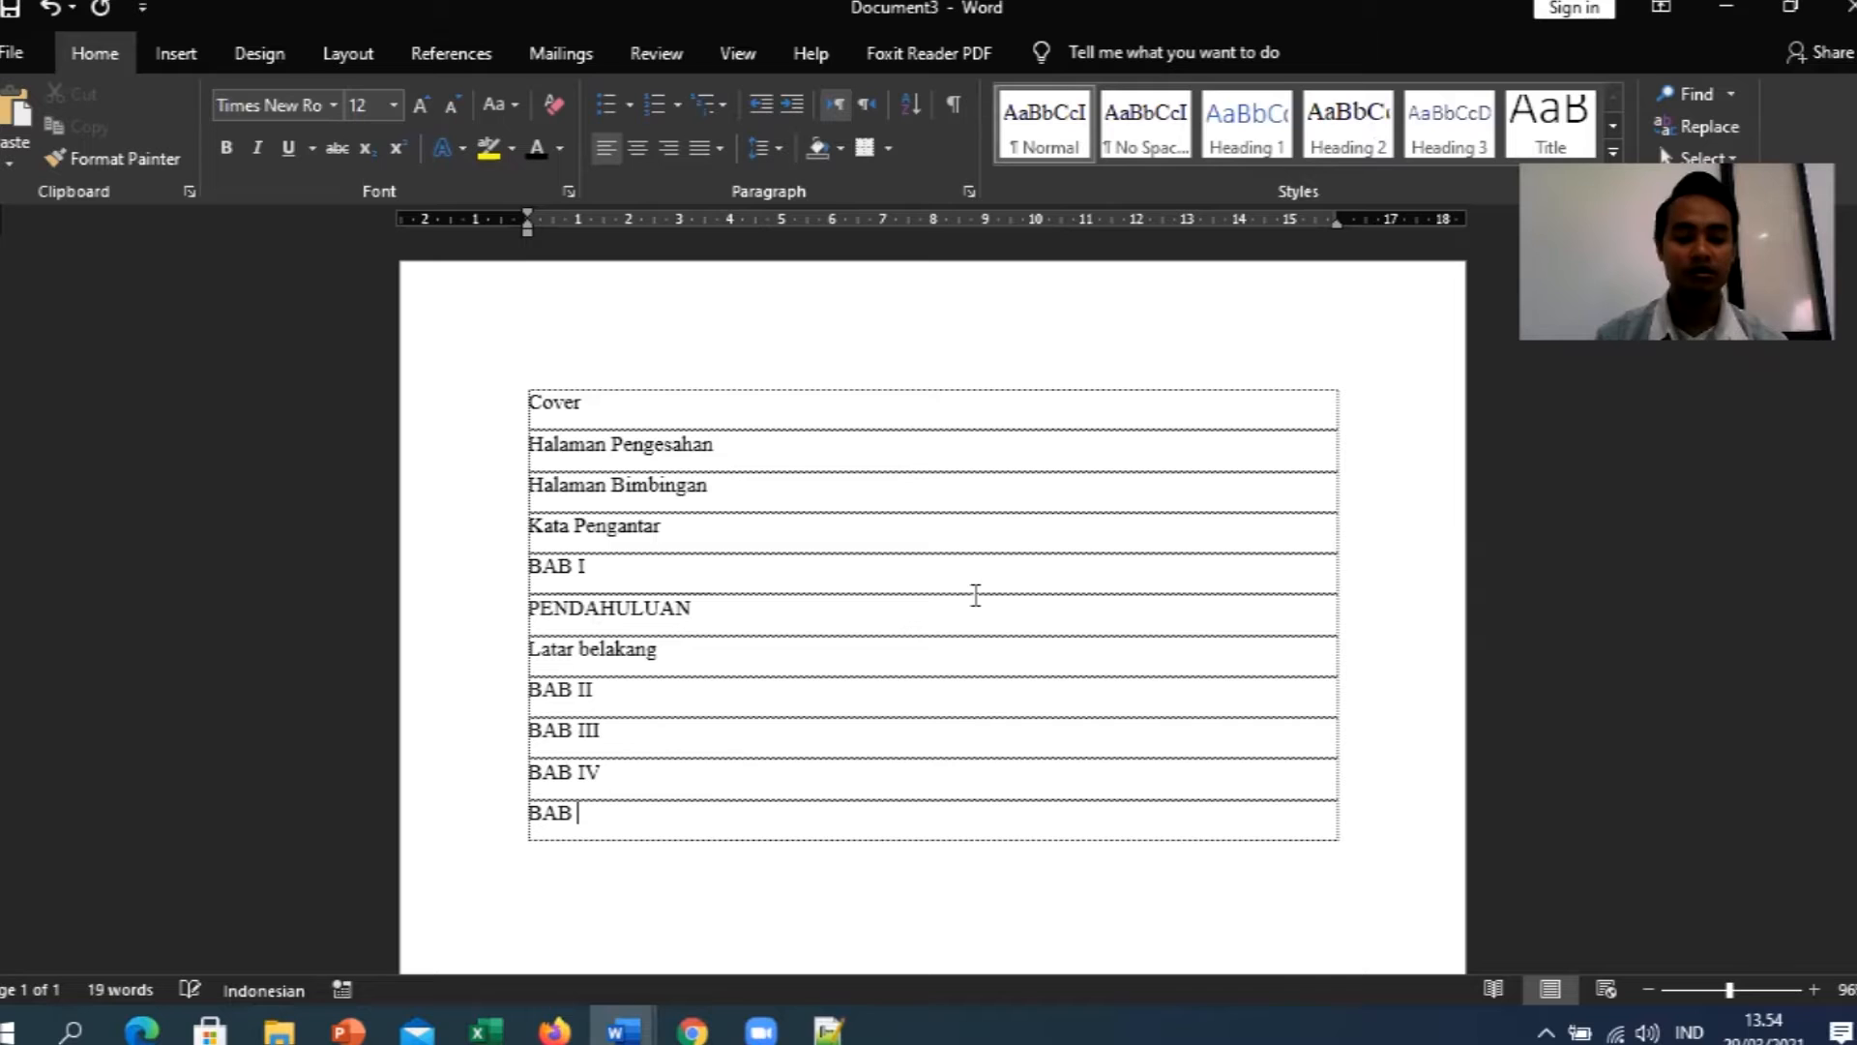
key(BackSpace)
key(ctrl+a)
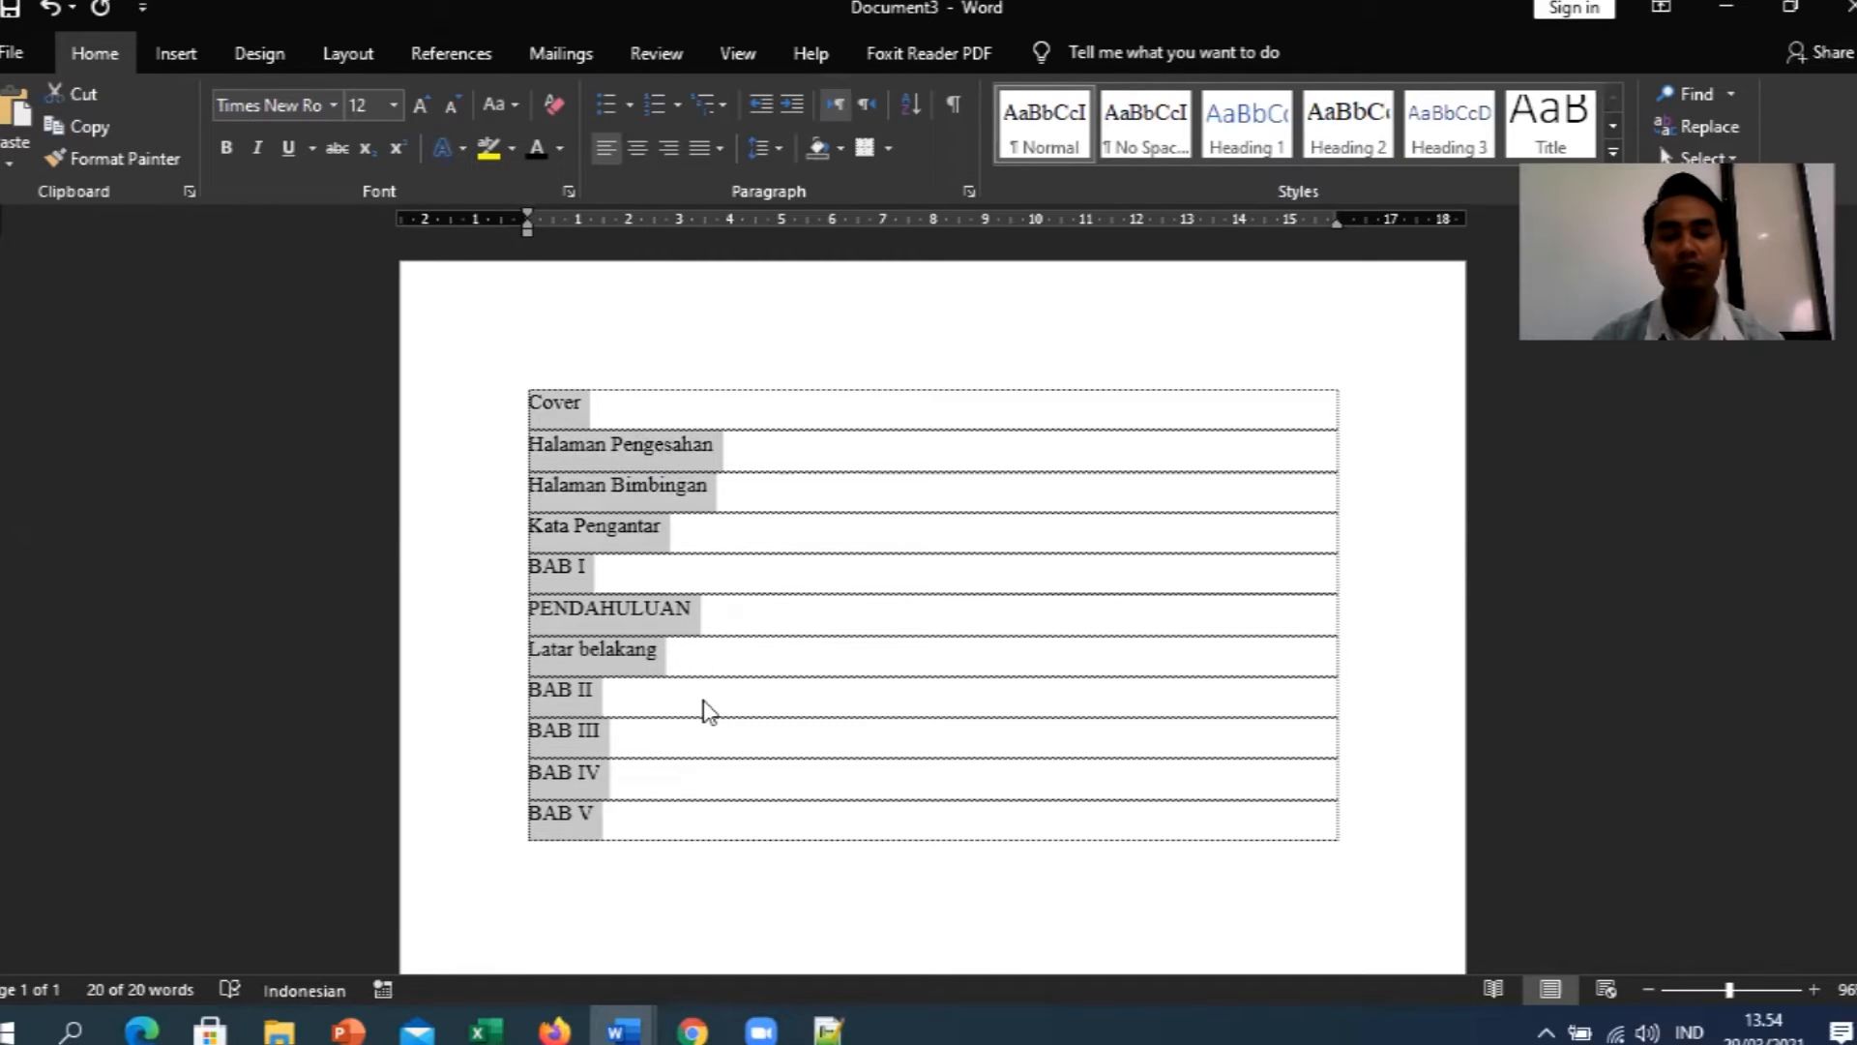
click(727, 607)
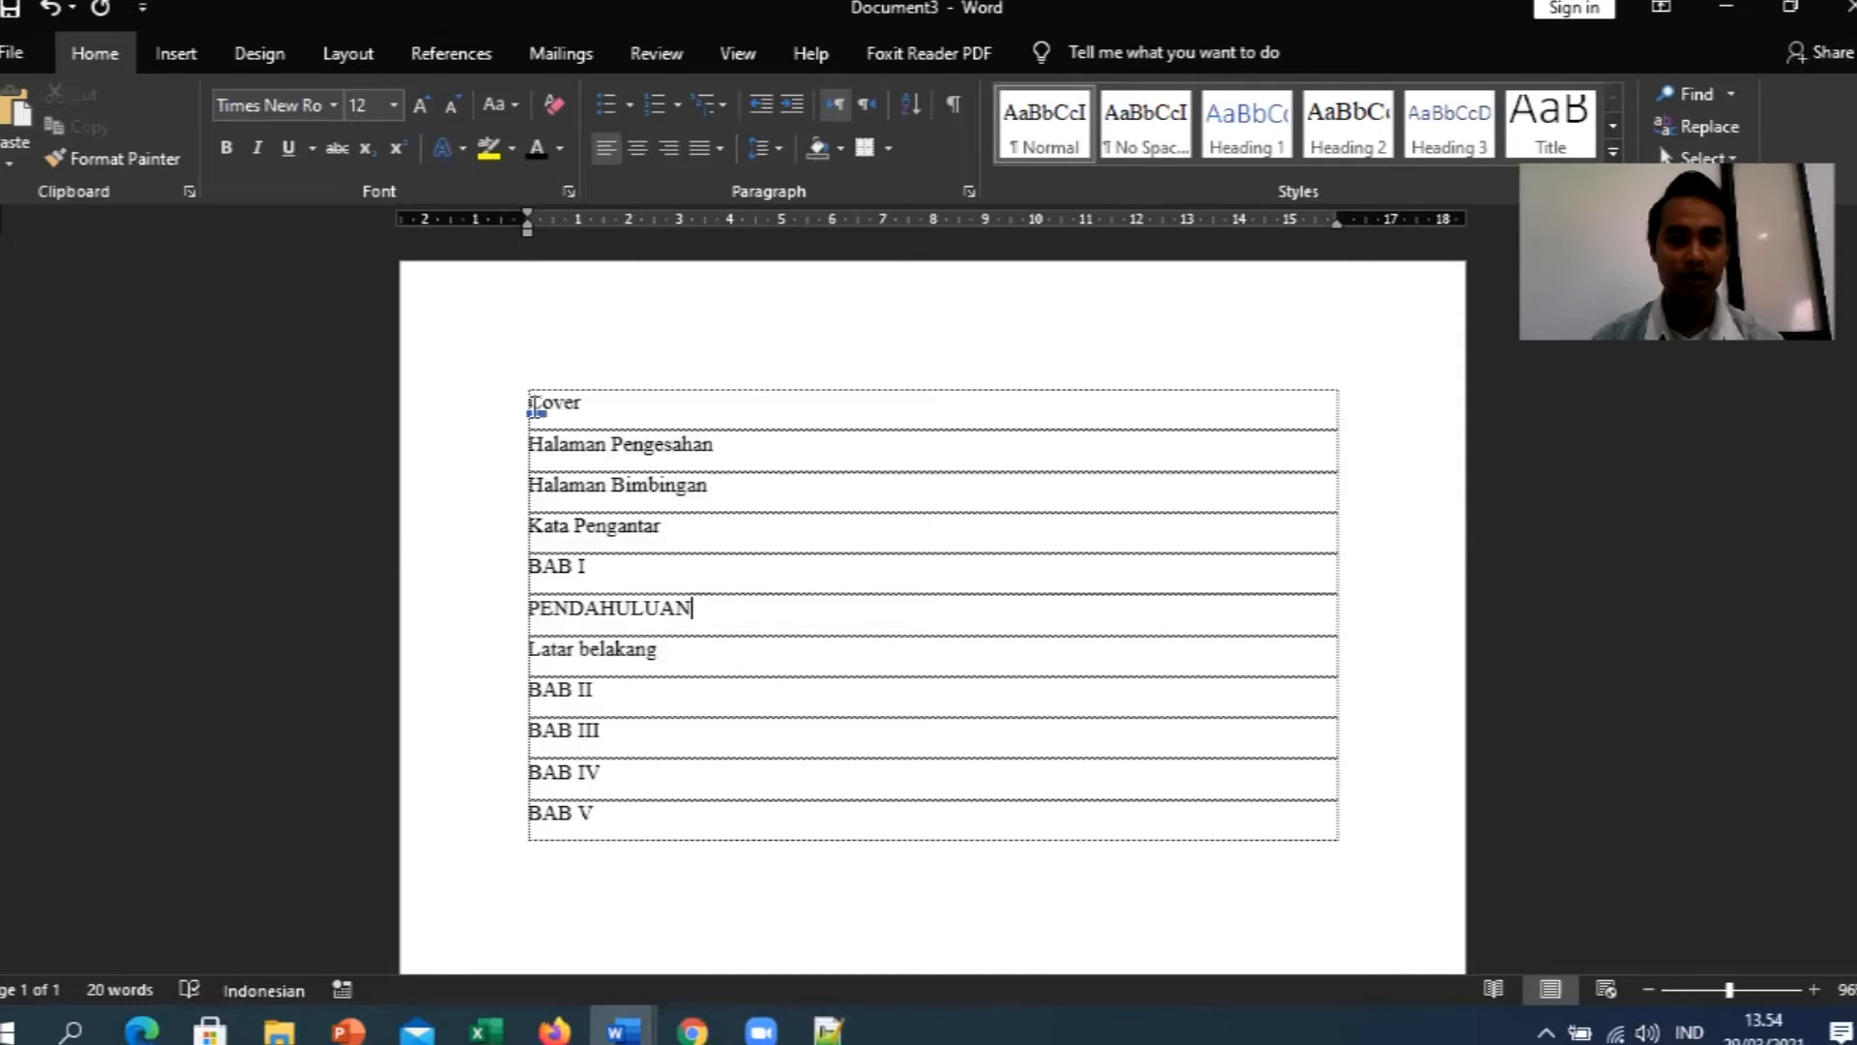
drag(534, 407, 603, 820)
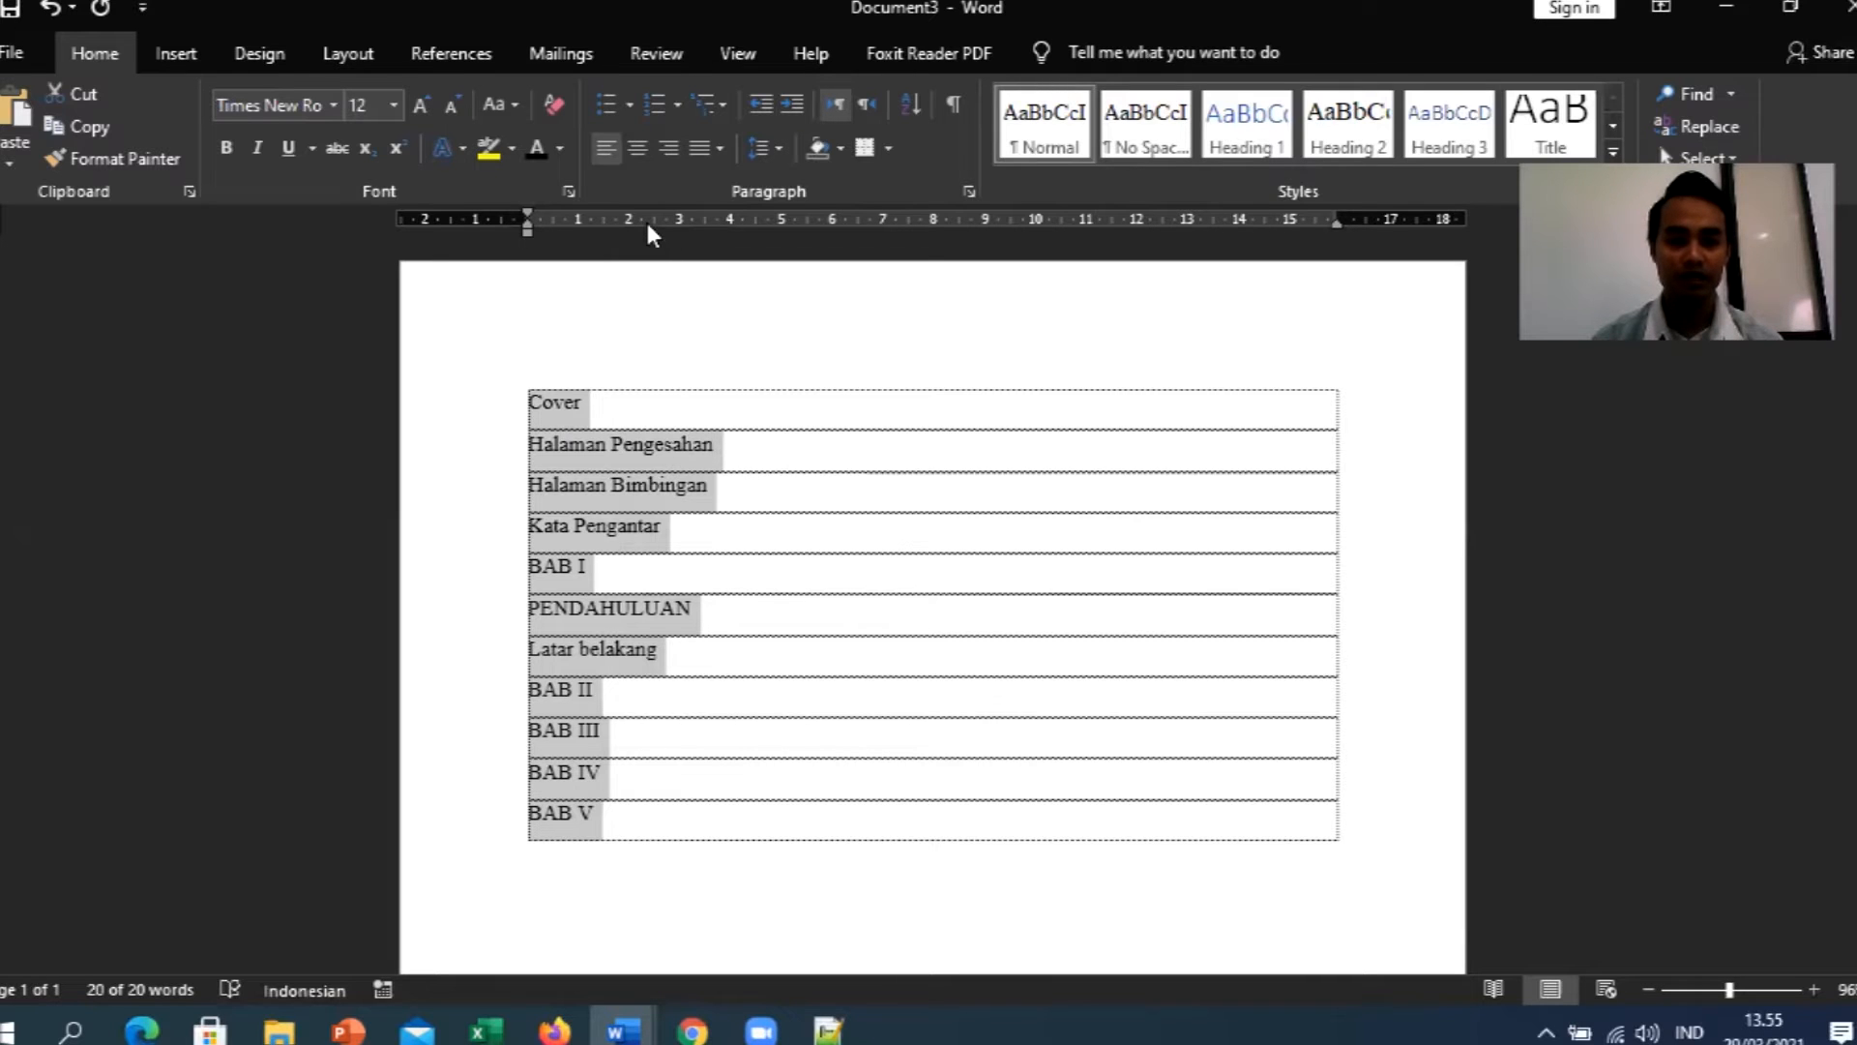
click(565, 401)
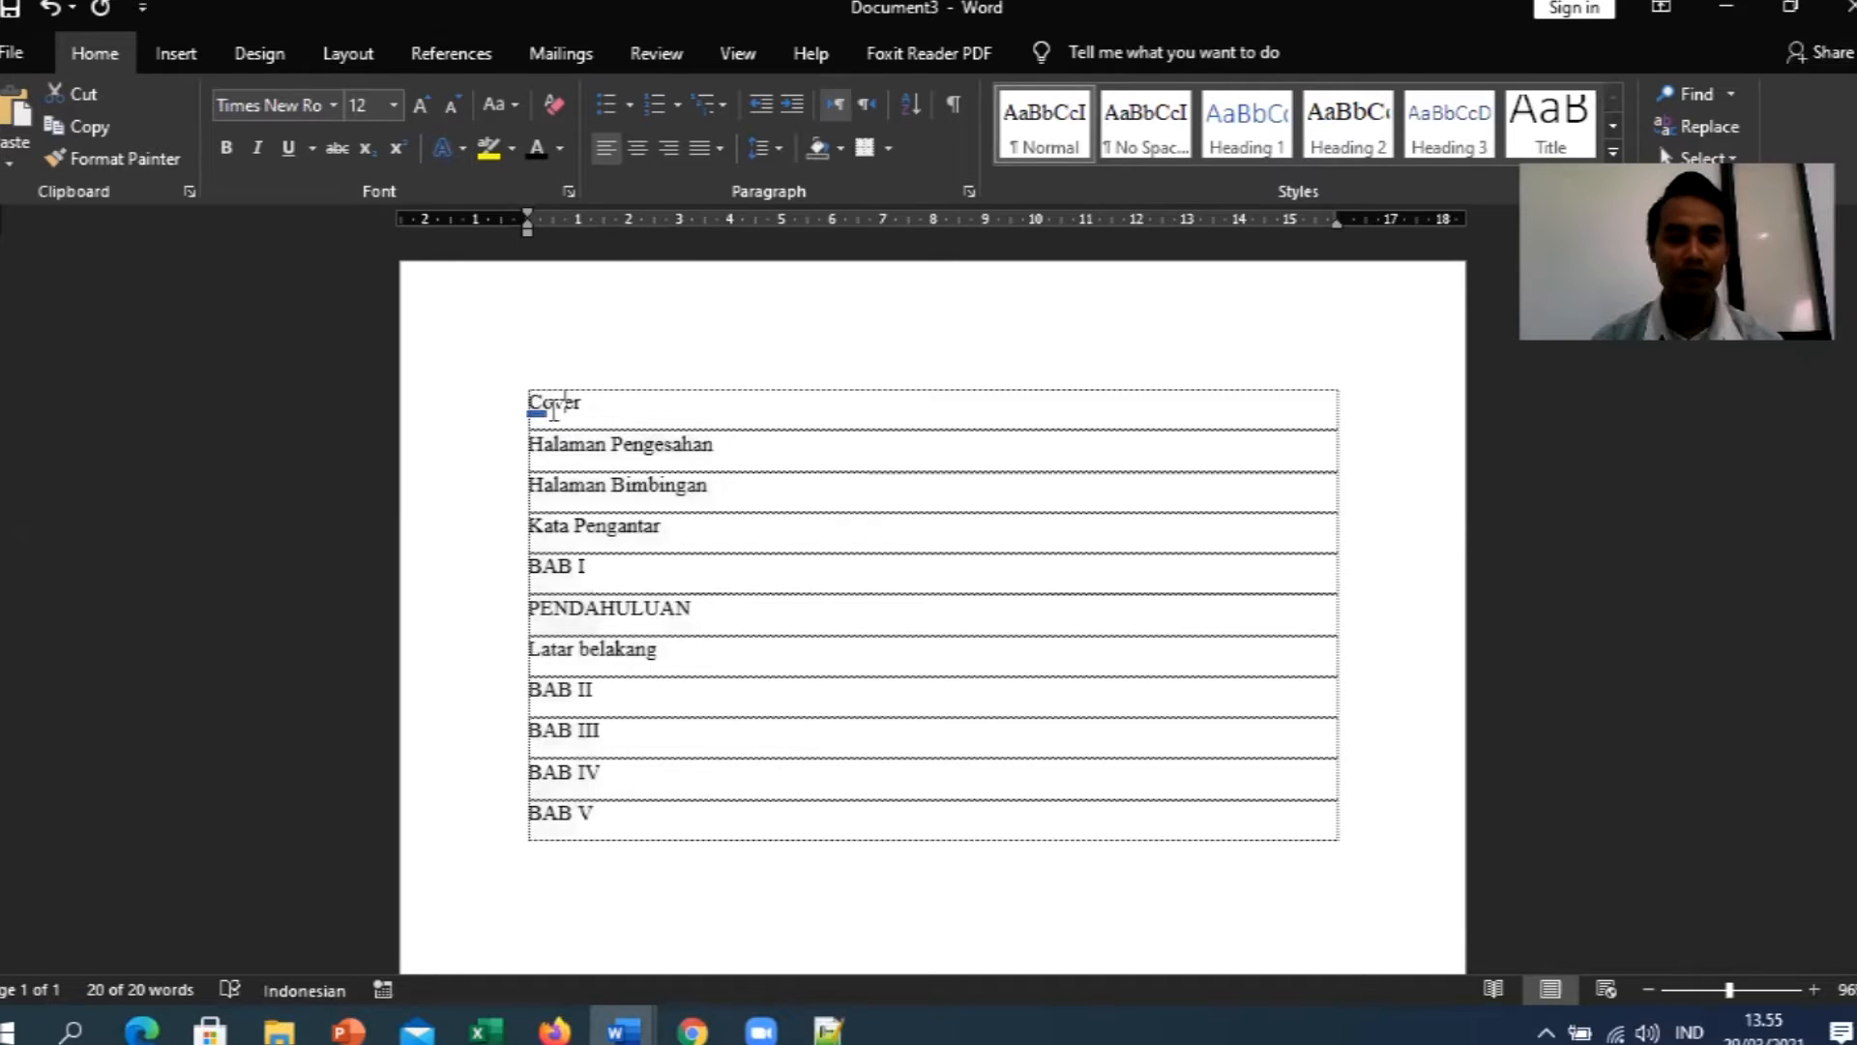
drag(565, 484, 676, 813)
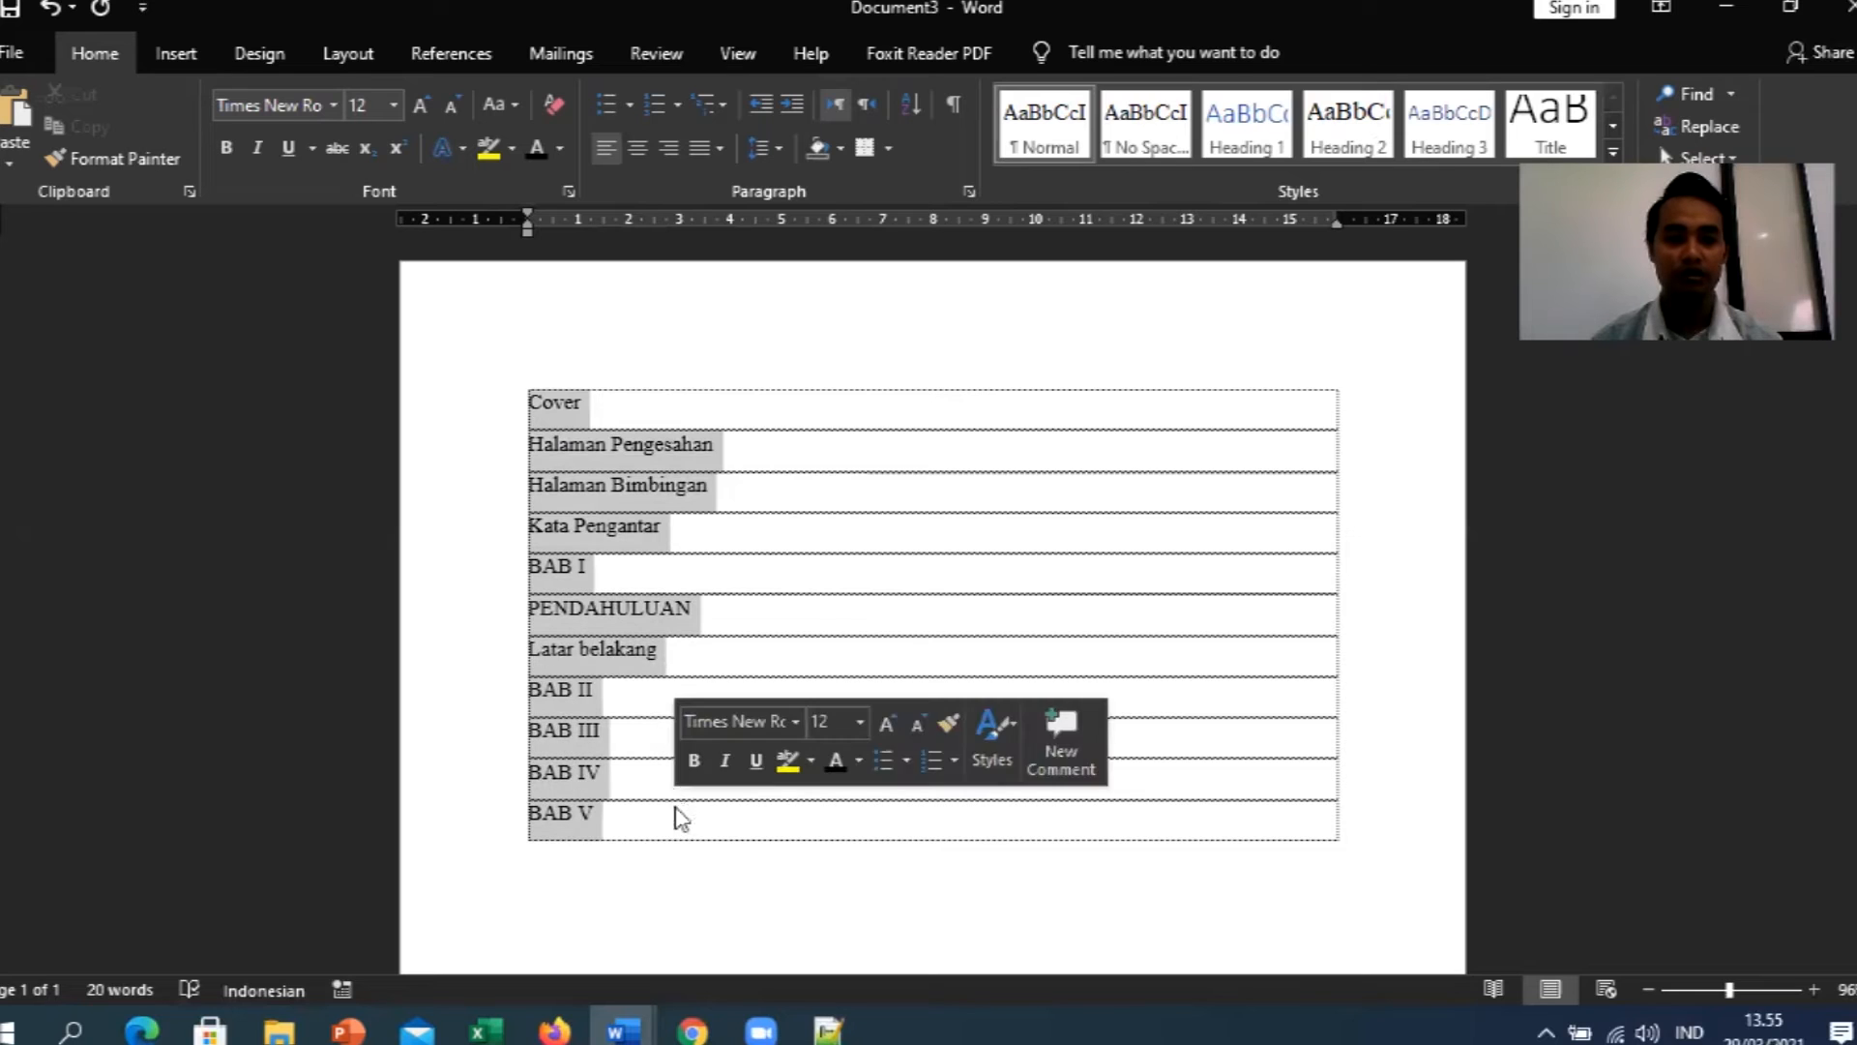
Insert the title line "Daftar Isi" above Cover at the start of the document.
key(Left)
text(Daftar ISi)
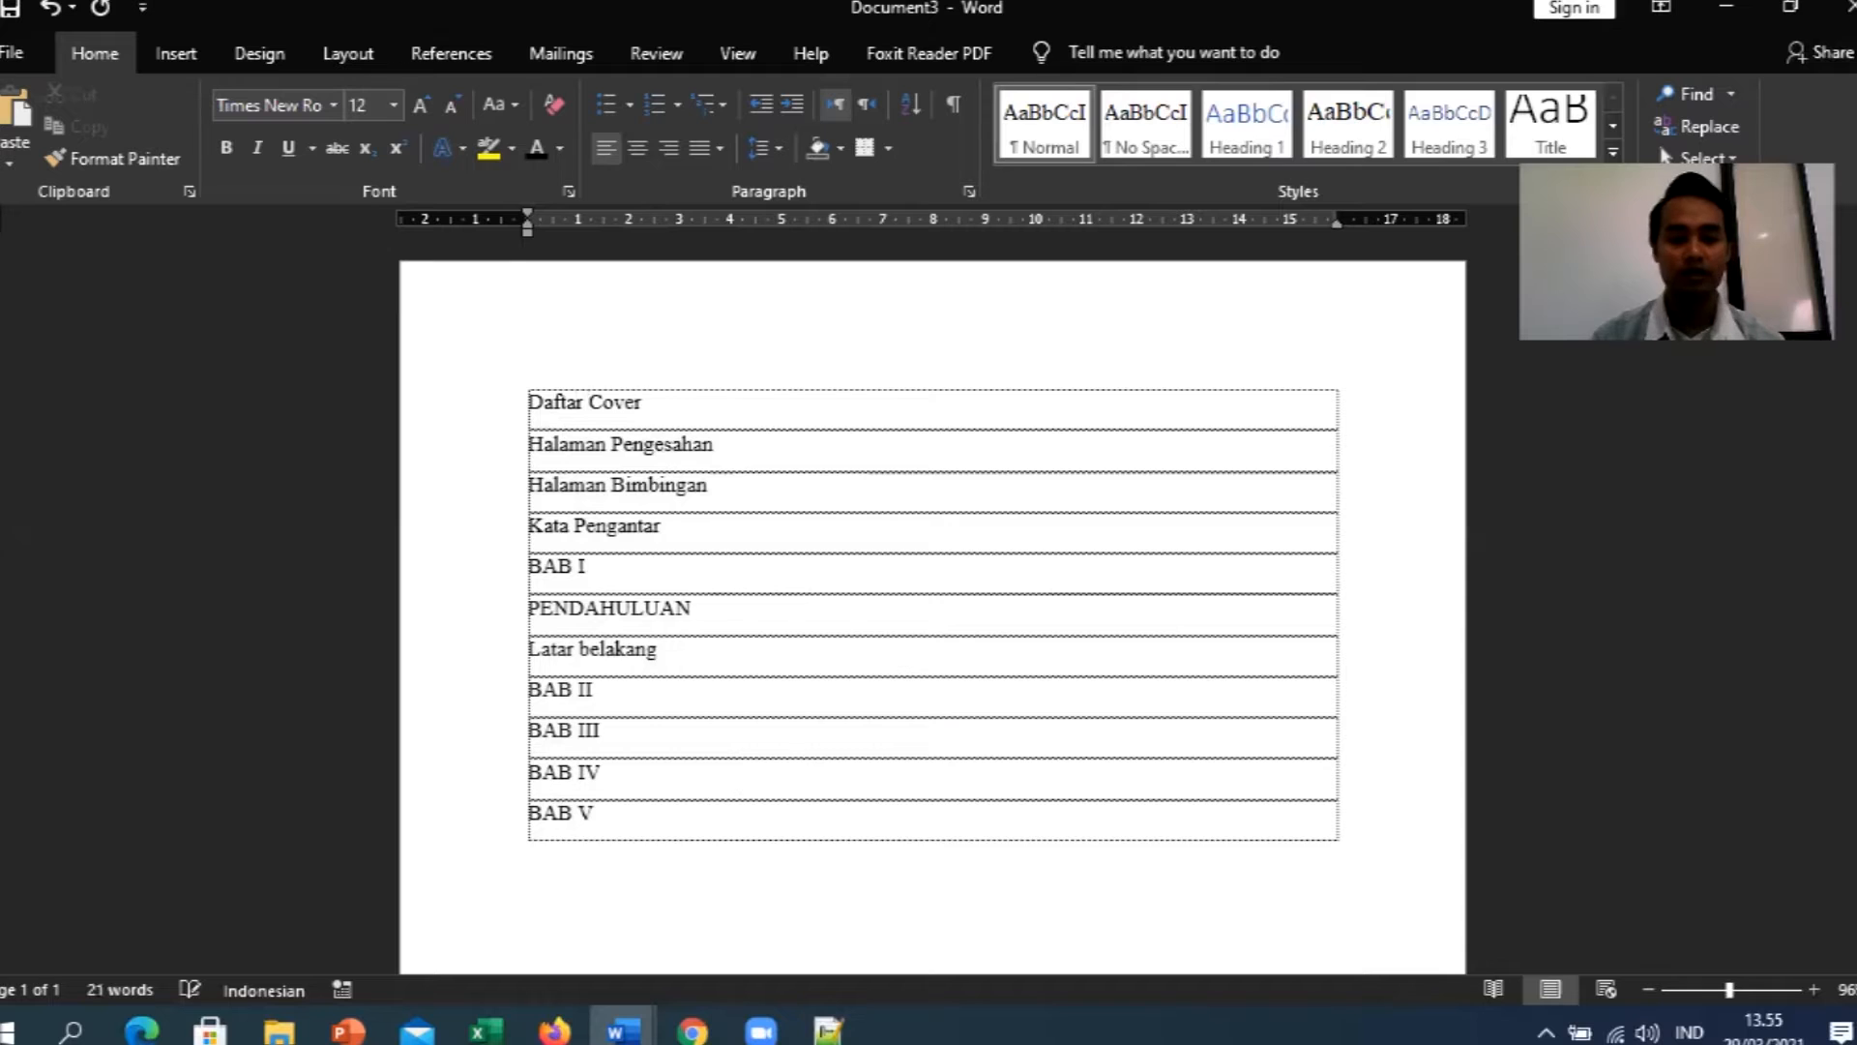
key(Return)
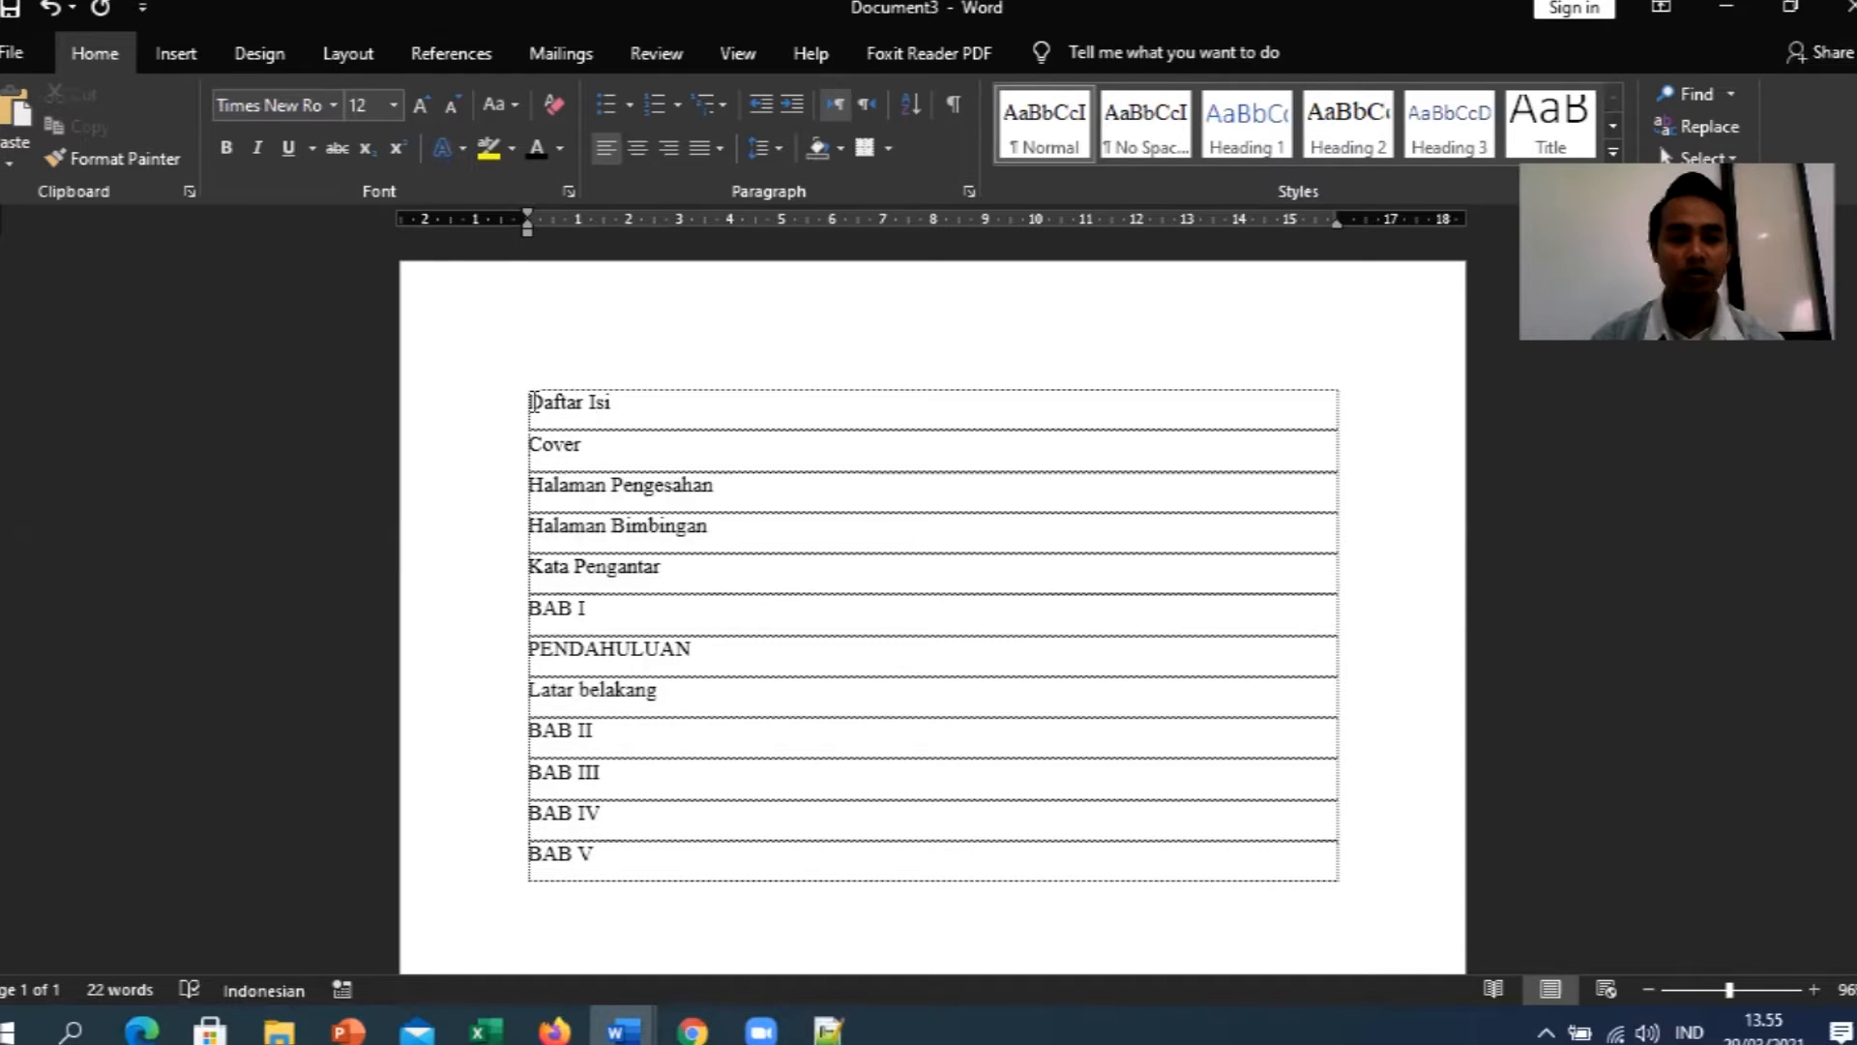
Give all lines from Daftar Isi to BAB V a left tab stop at 3,75 cm and another at 14 cm with dotted leader 2.
drag(542, 401, 663, 850)
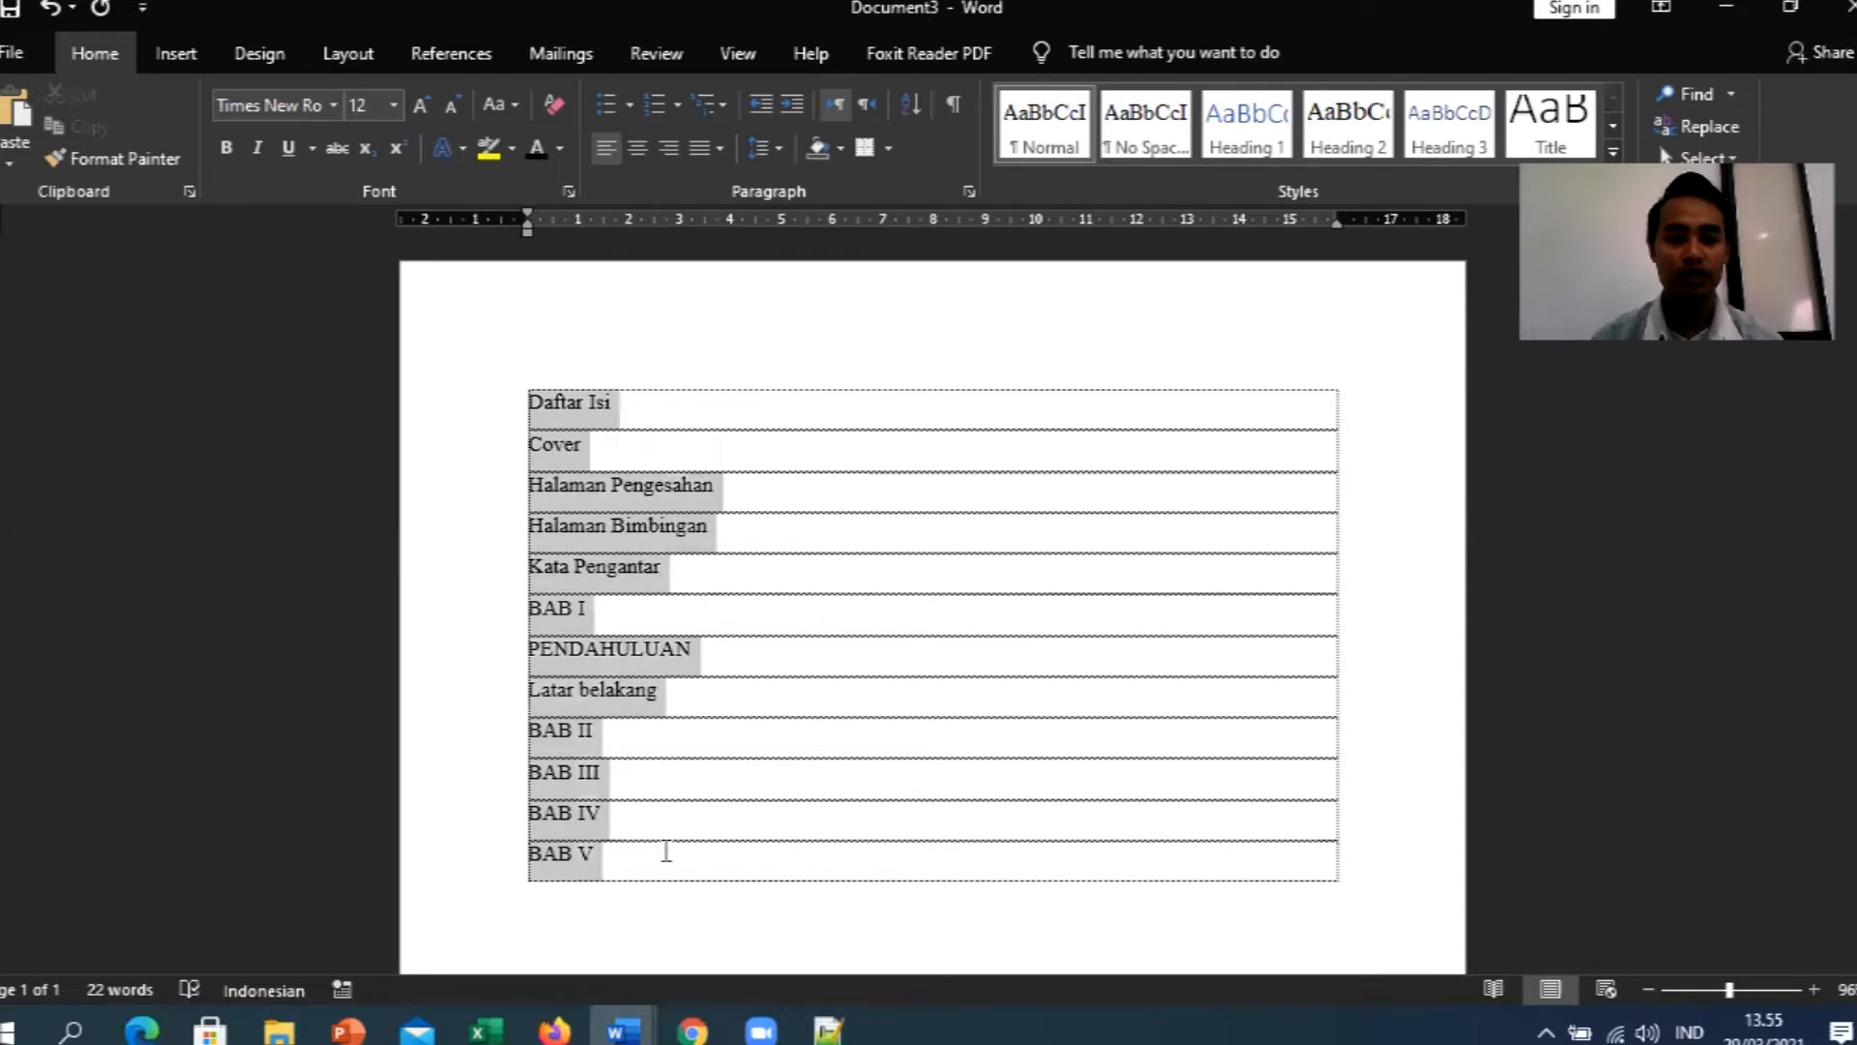
mouse_move(614, 217)
mouse_down()
mouse_move(706, 257)
mouse_move(737, 250)
mouse_move(716, 221)
mouse_up()
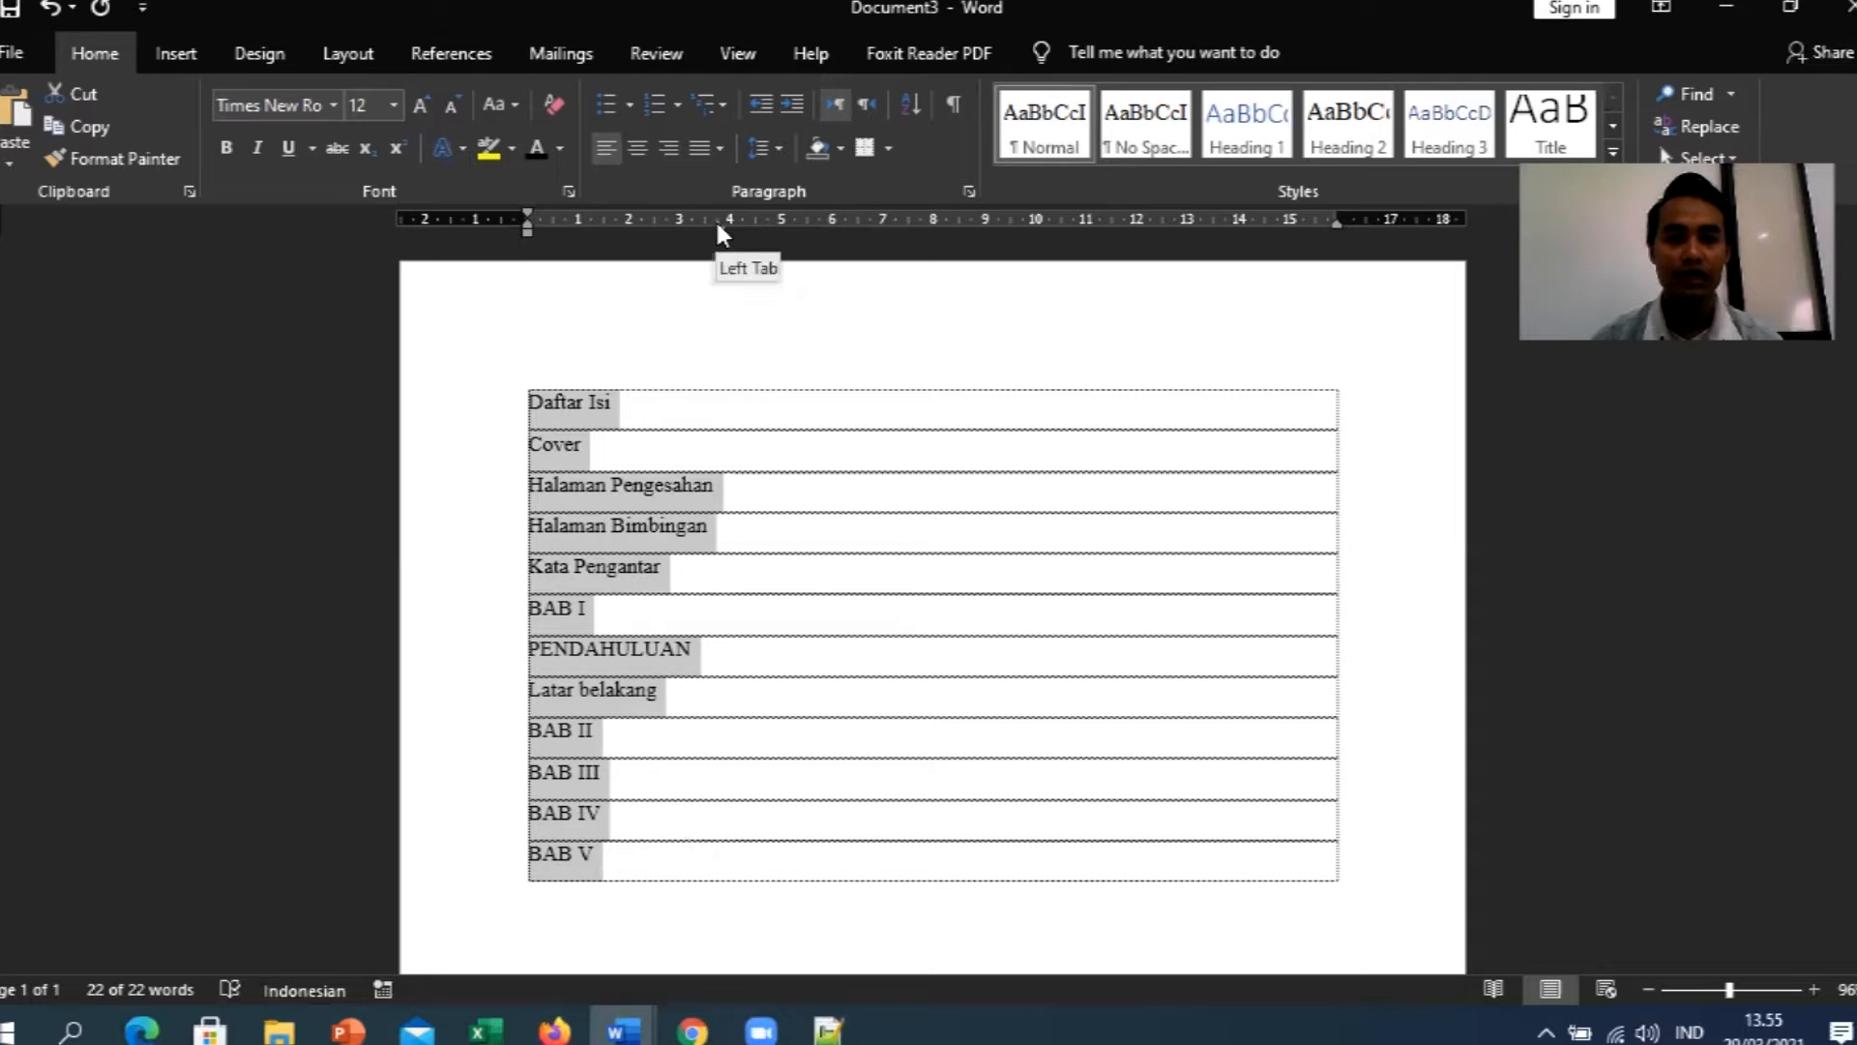
double_click(717, 224)
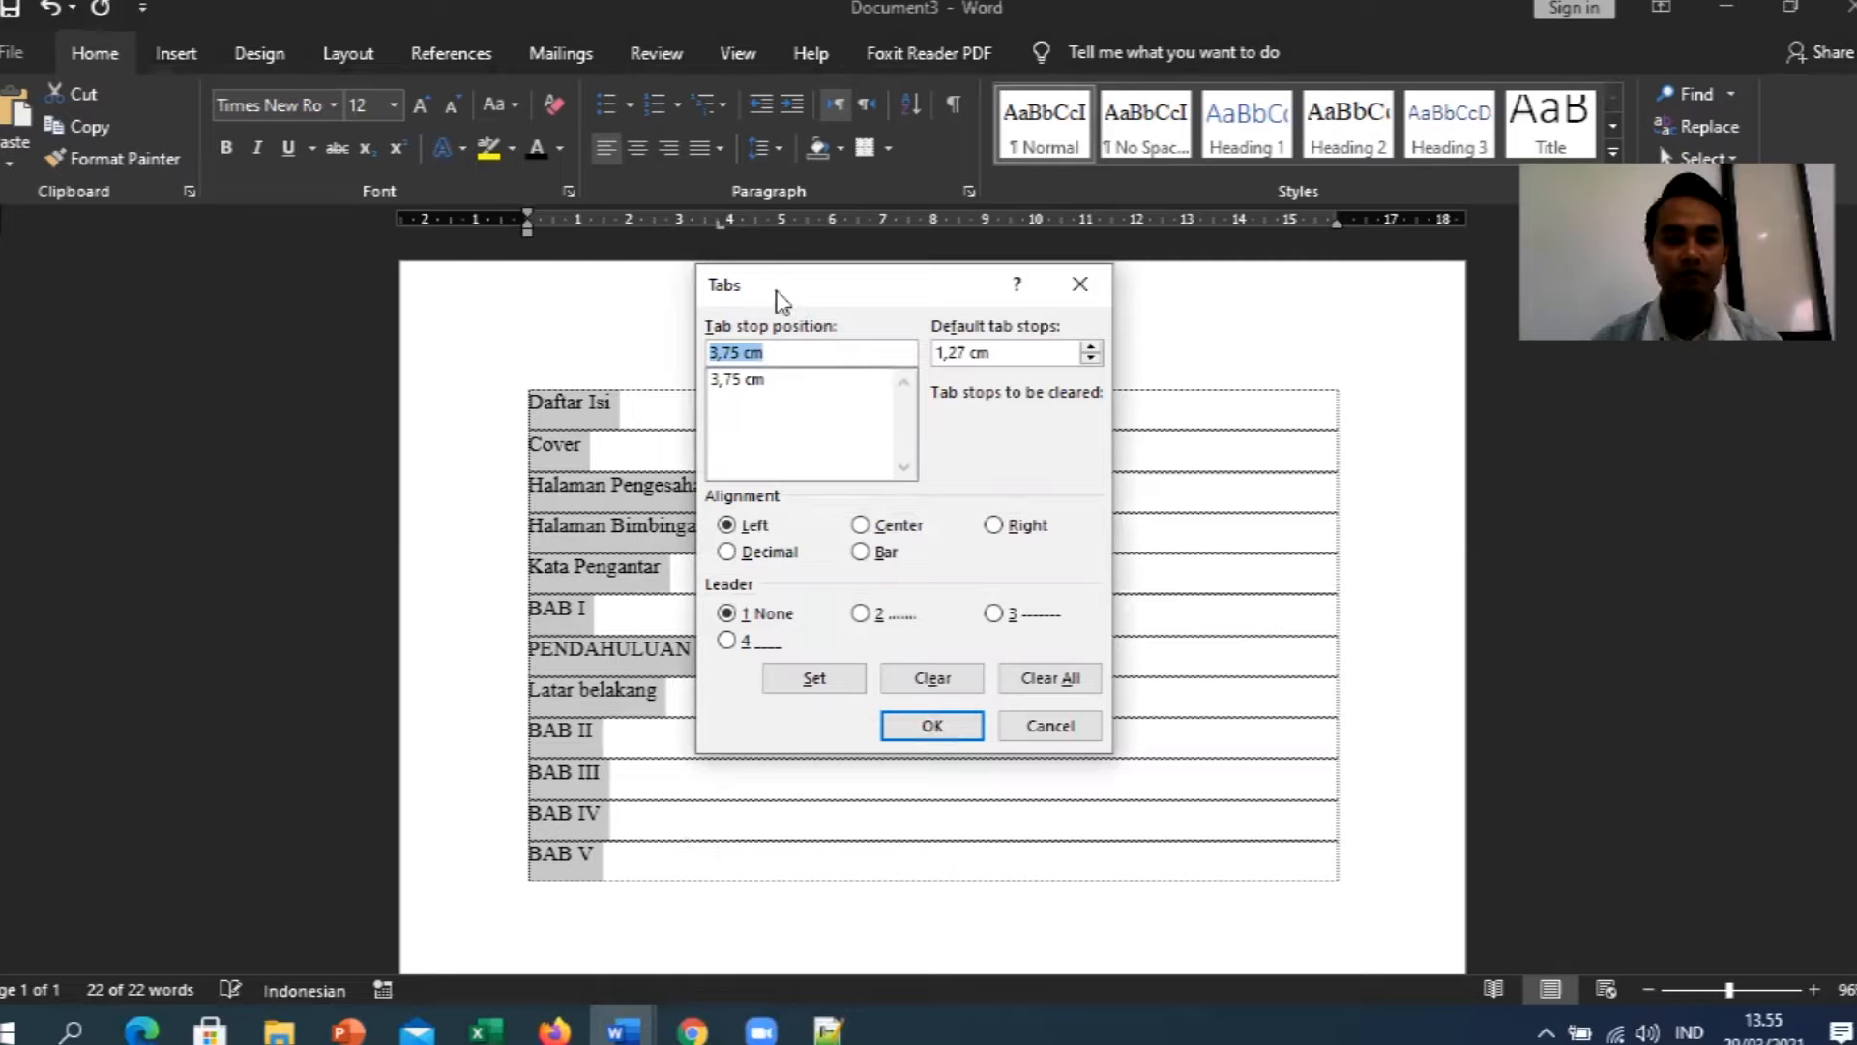
drag(743, 283, 715, 275)
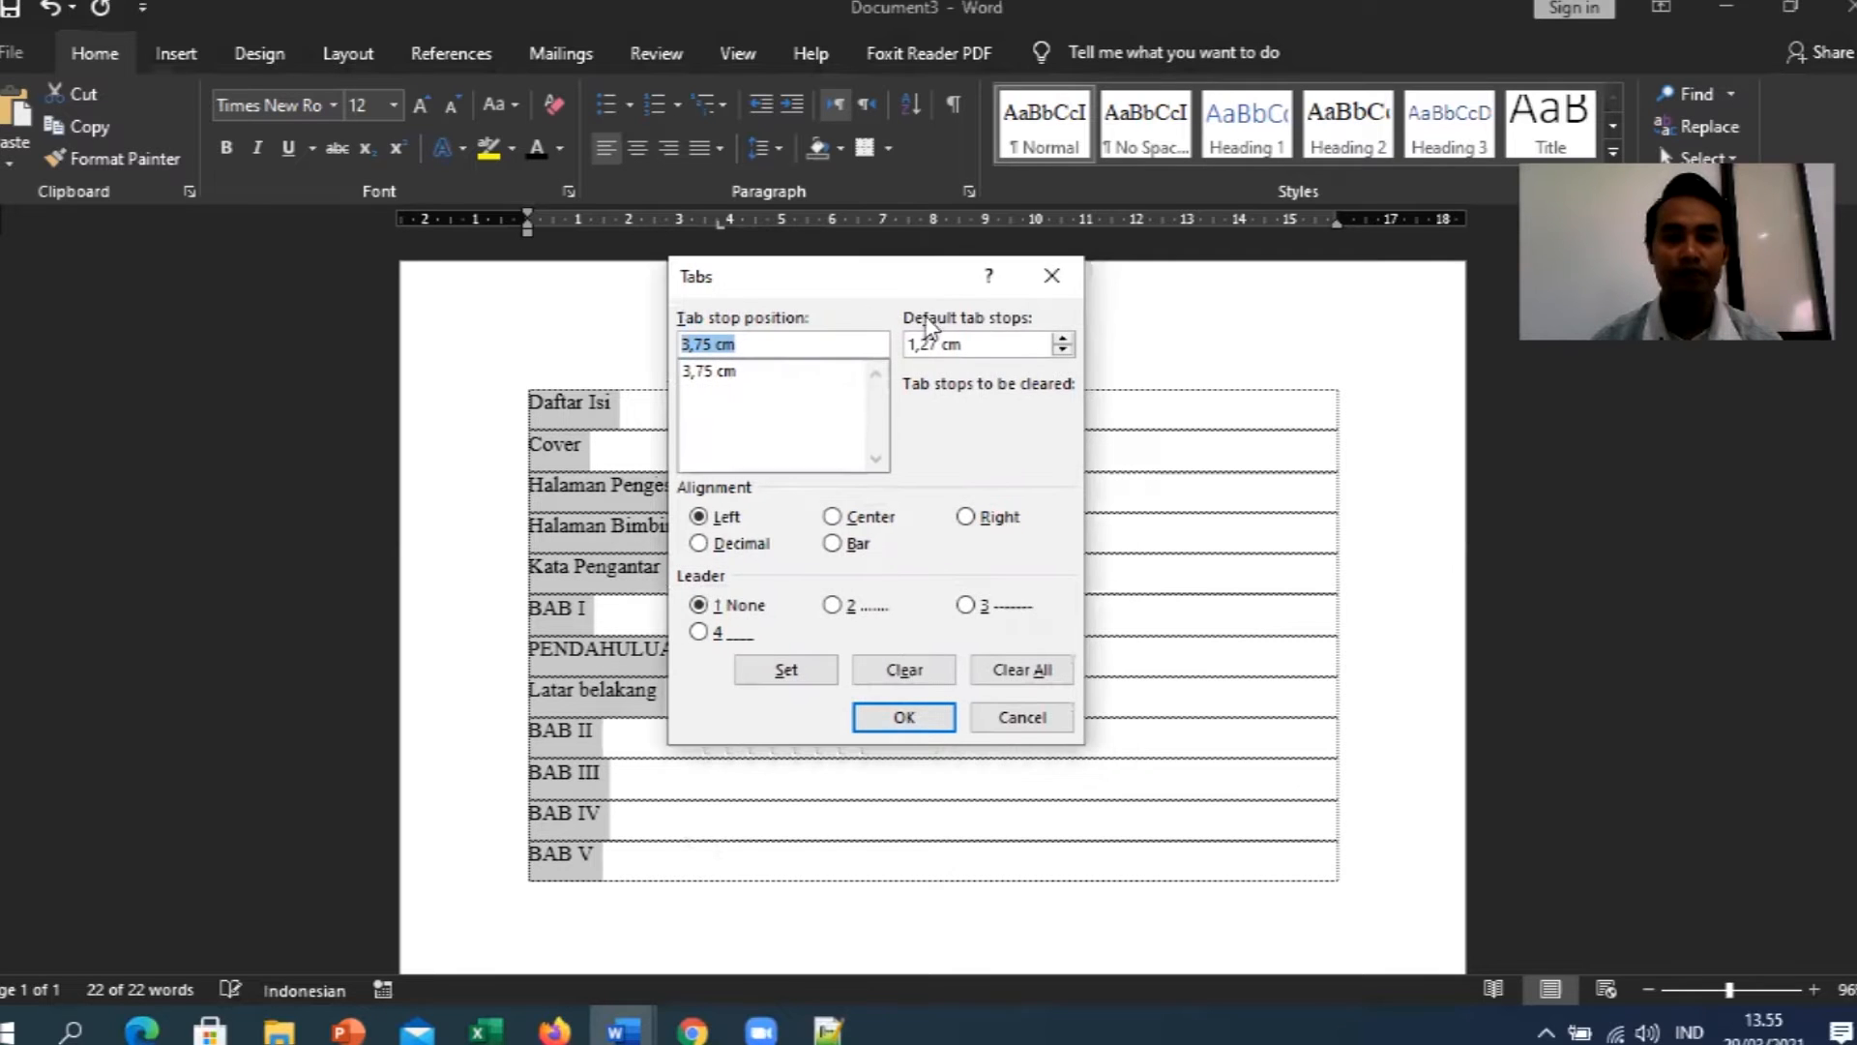
text(14)
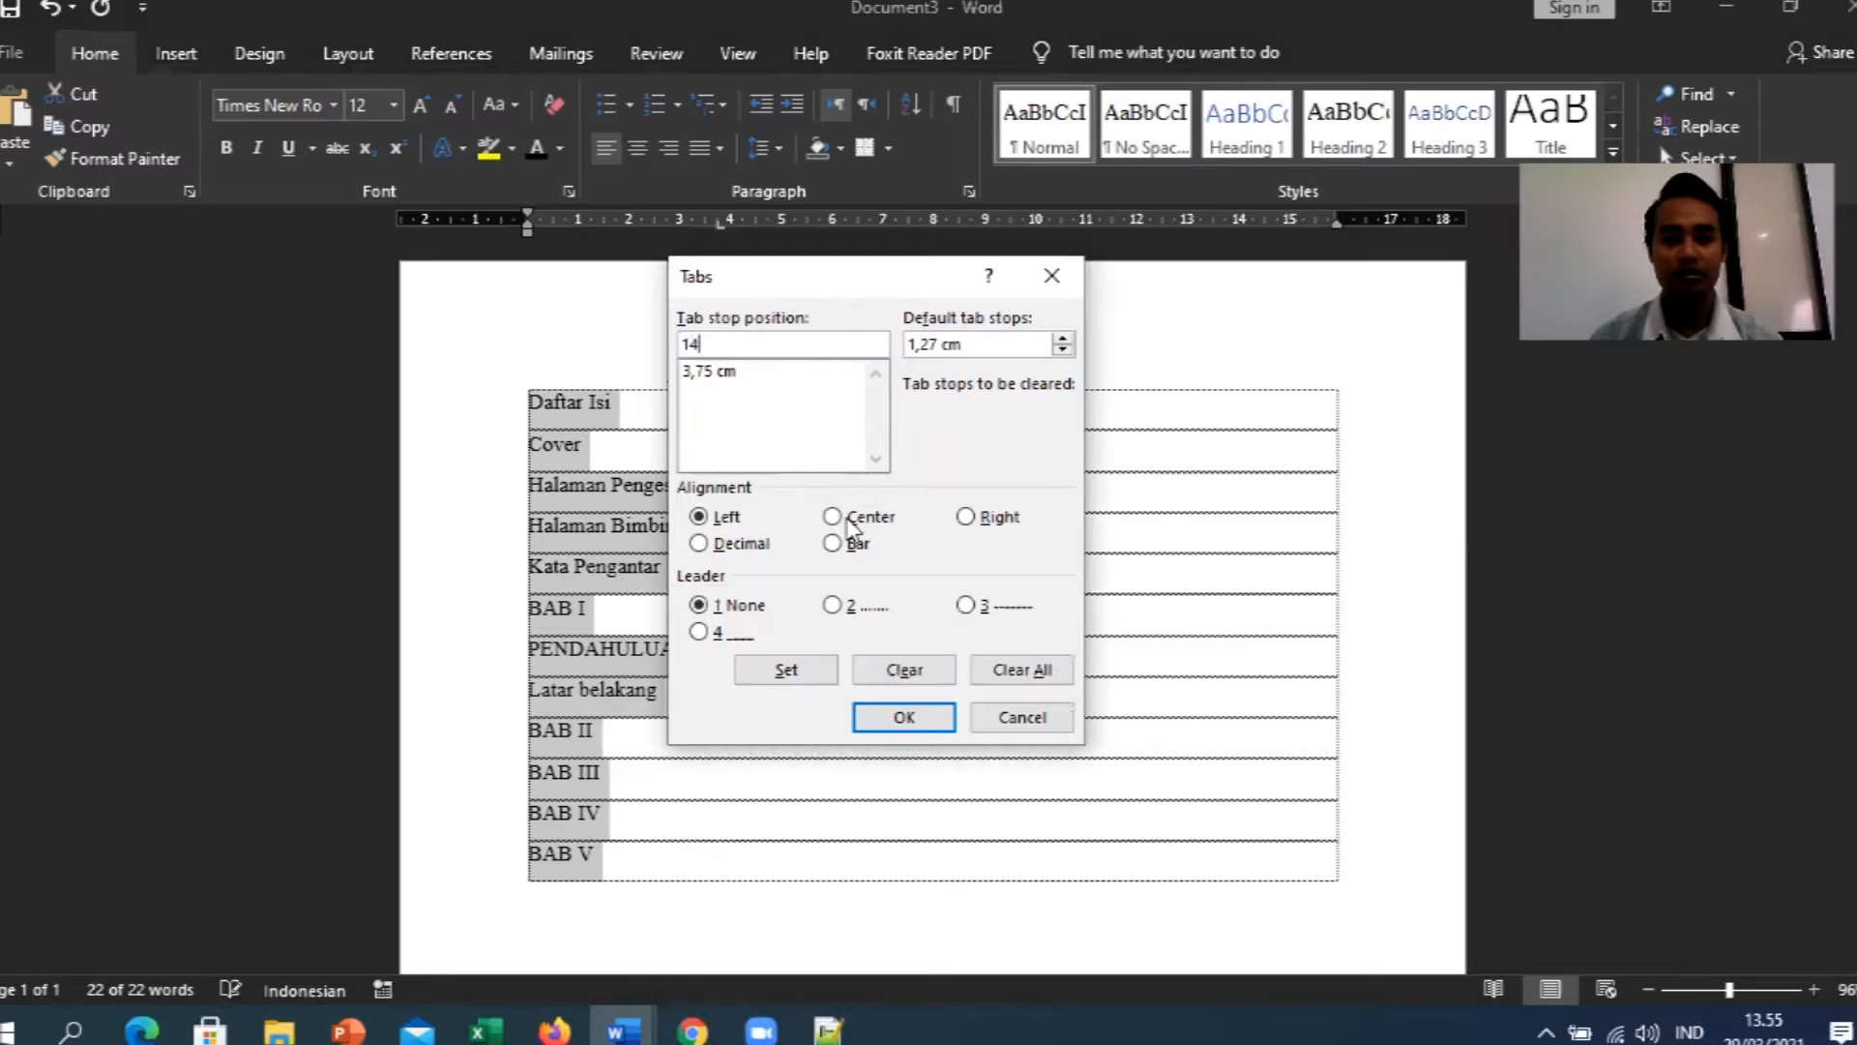
click(832, 606)
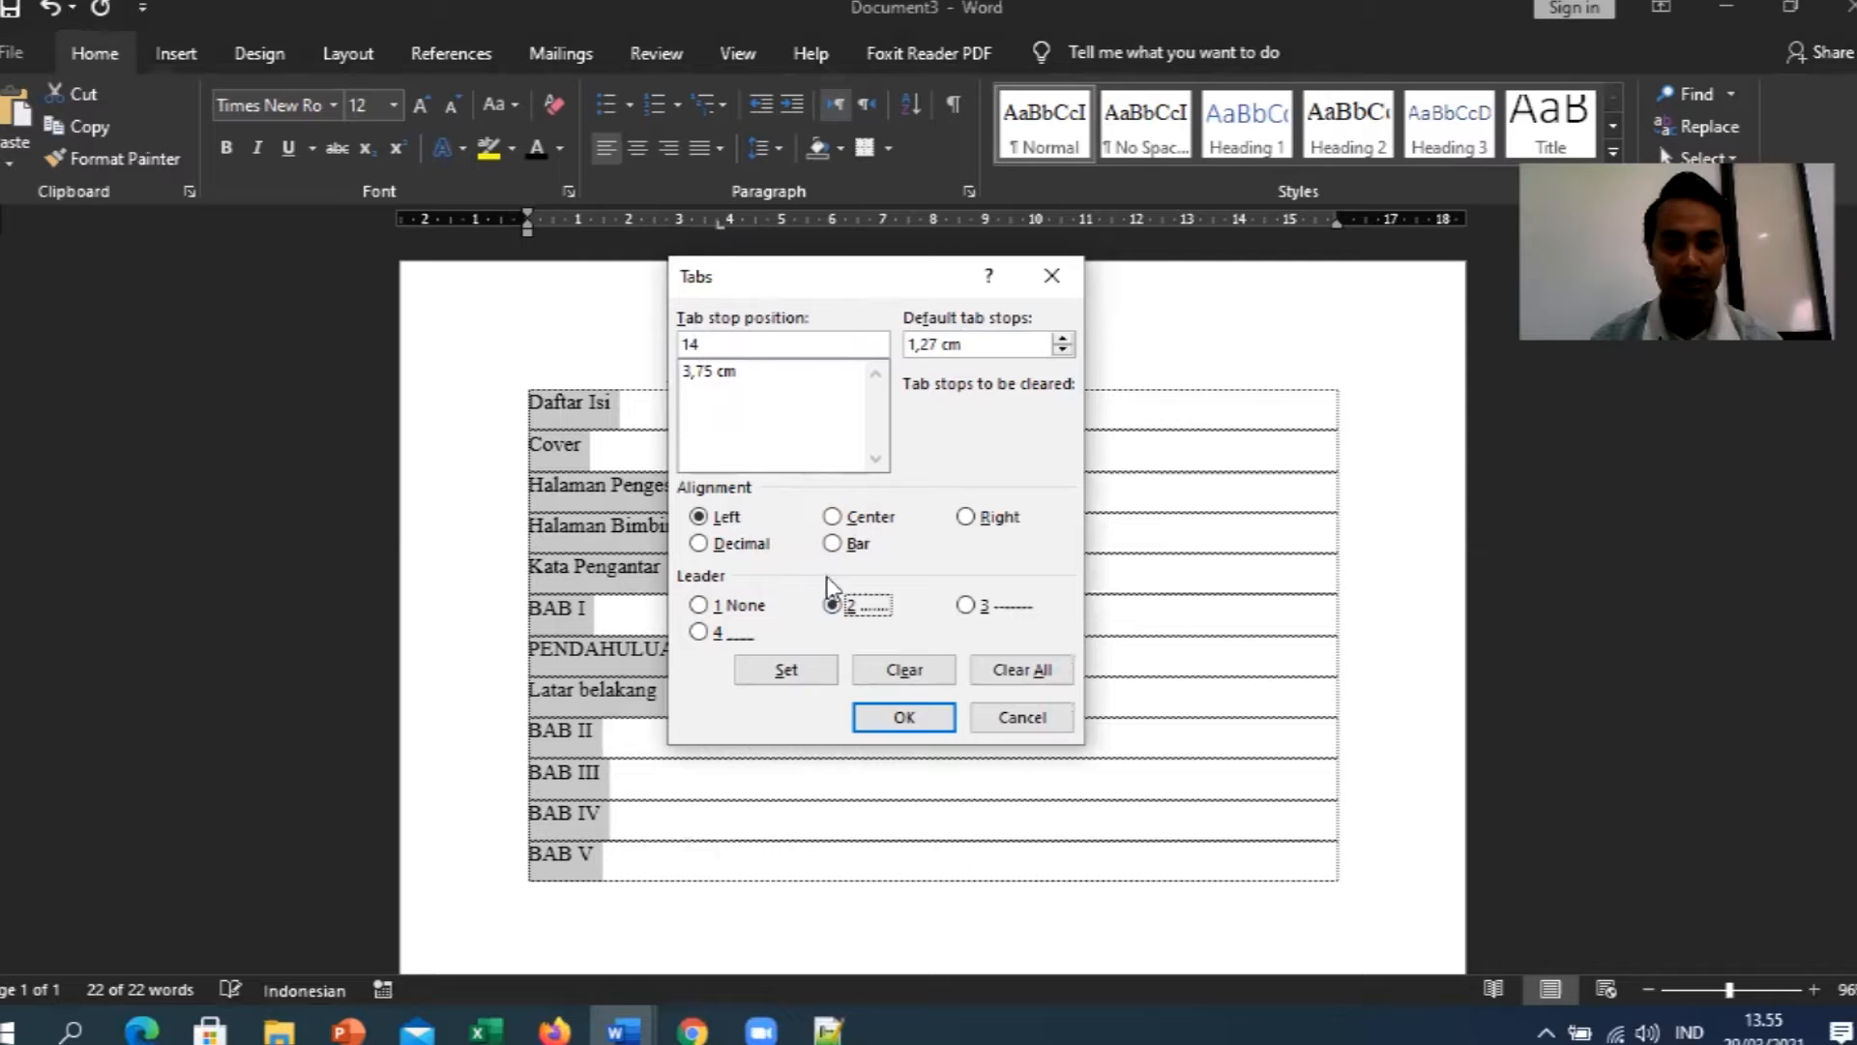
click(793, 669)
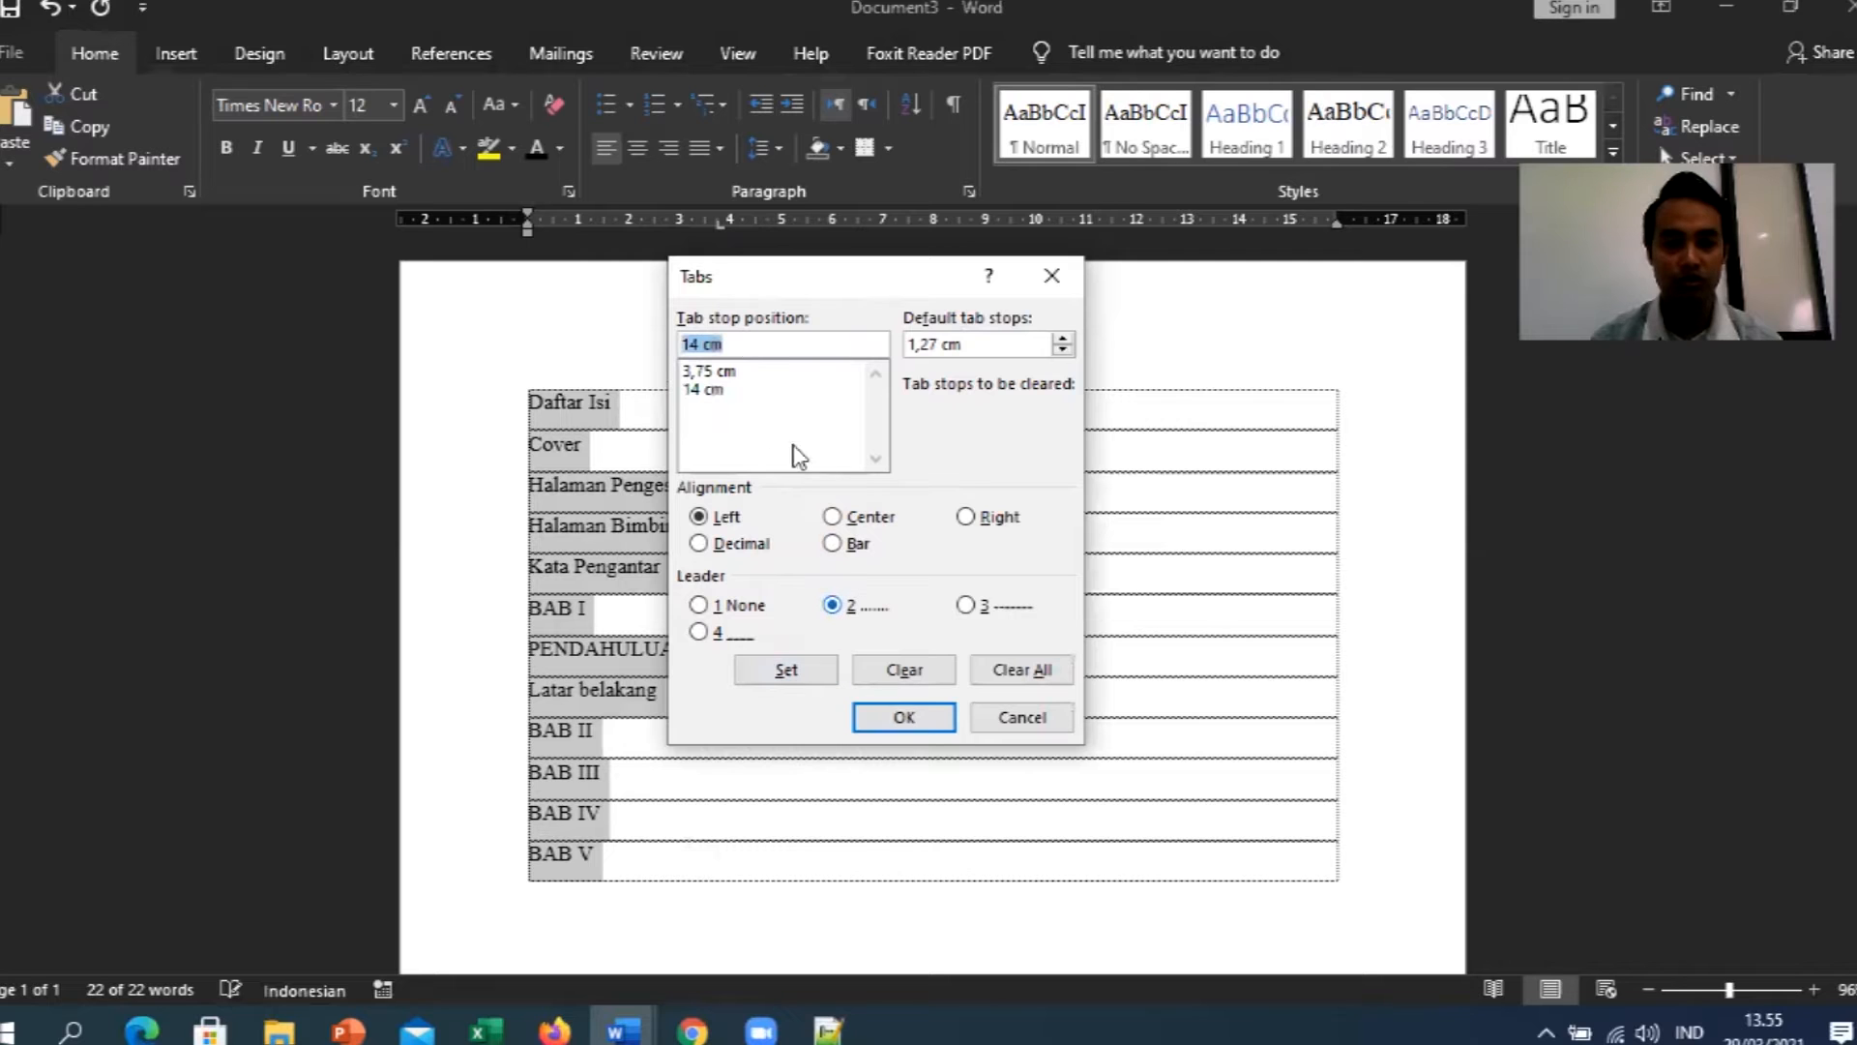
click(898, 719)
Insert two tabs after "Daftar Isi" so the dotted leader runs to the 14 cm tab stop.
click(726, 402)
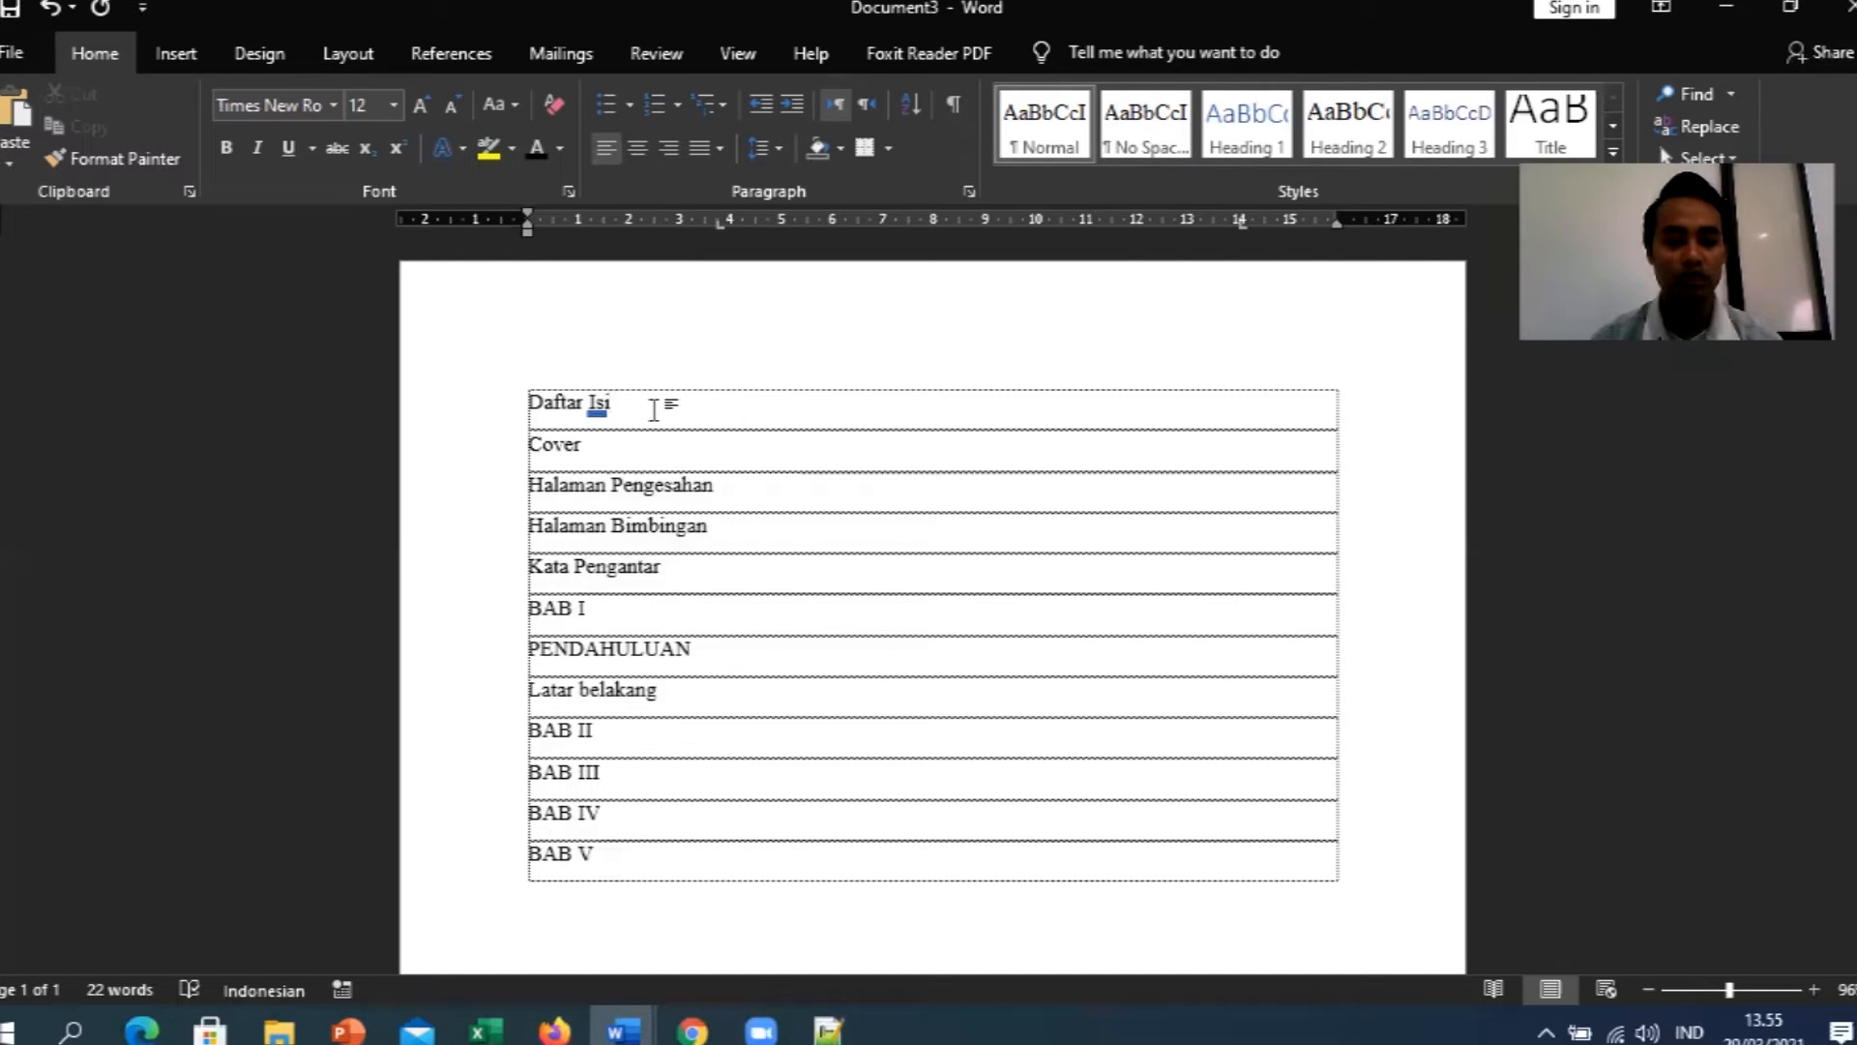
key(Tab)
key(Tab)
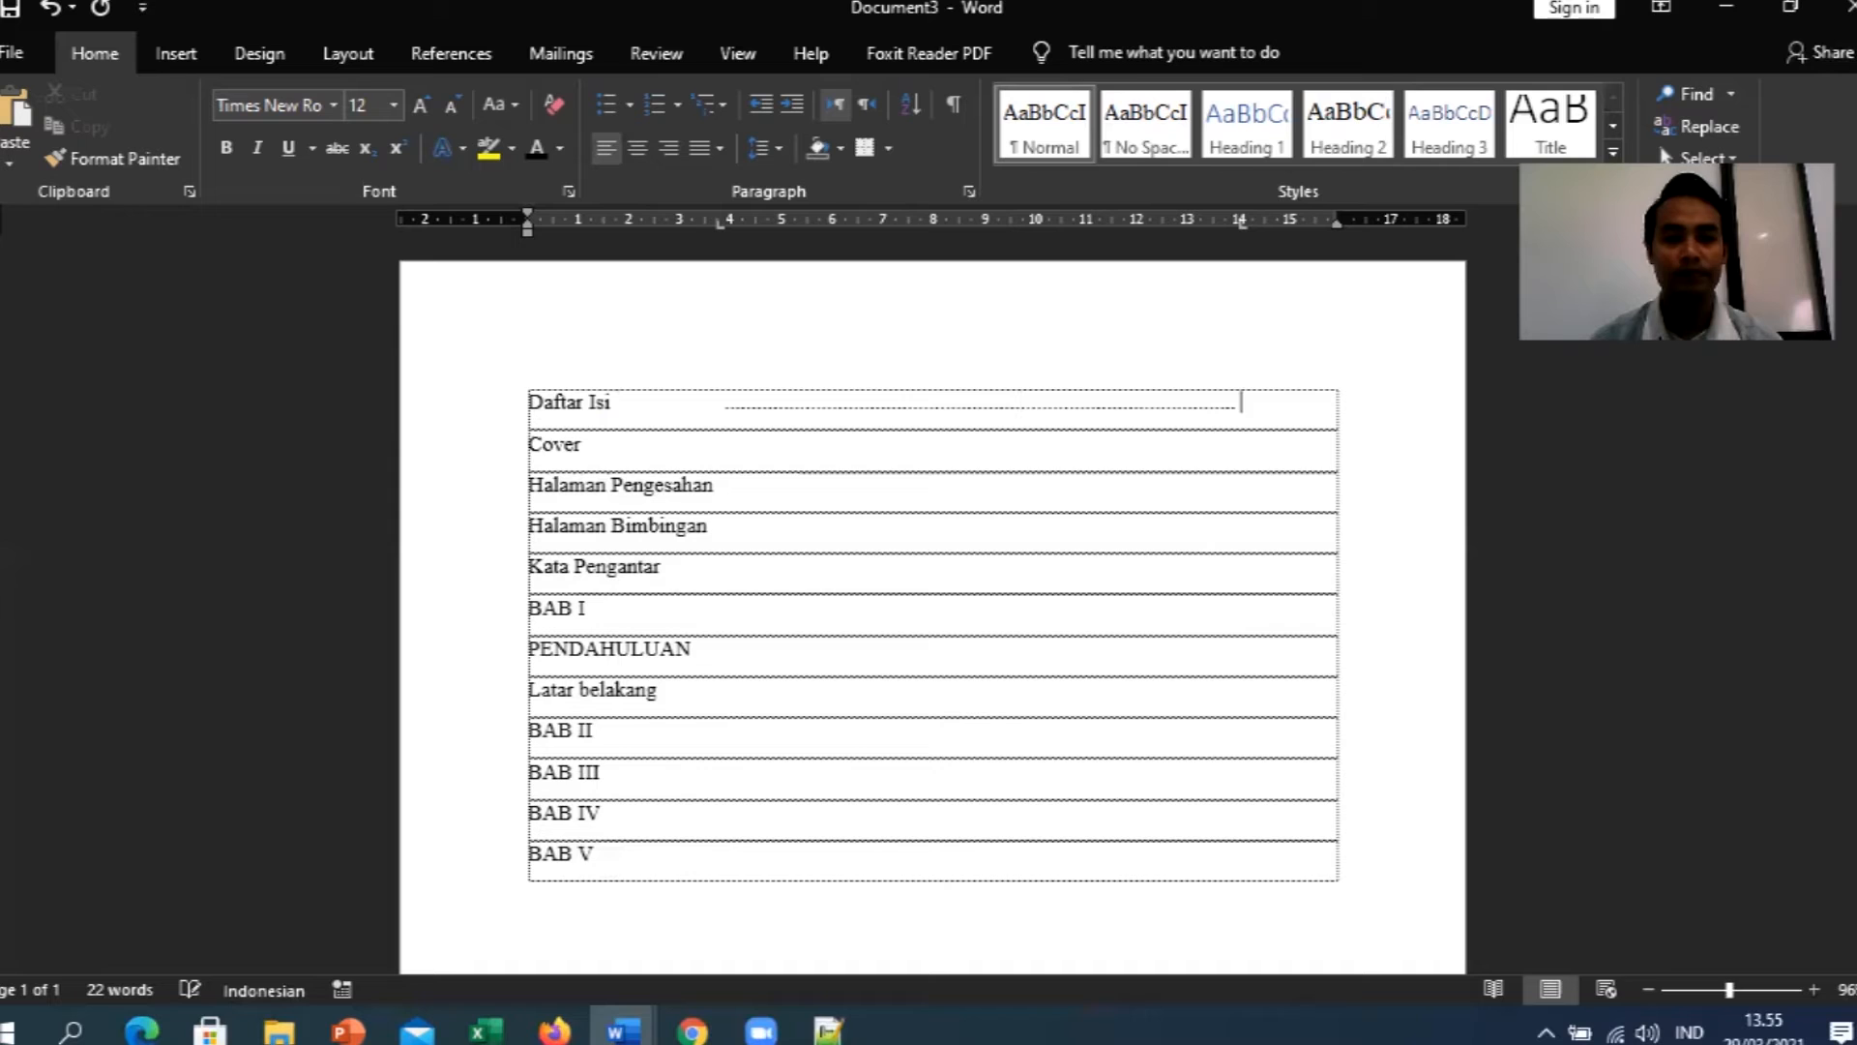
Insert two tabs after Cover, Halaman Pengesahan, Halaman Bimbingan and Kata Pengantar so each line gets its dotted leader.
click(741, 484)
click(723, 450)
key(Tab)
key(Tab)
click(750, 486)
key(Tab)
key(Tab)
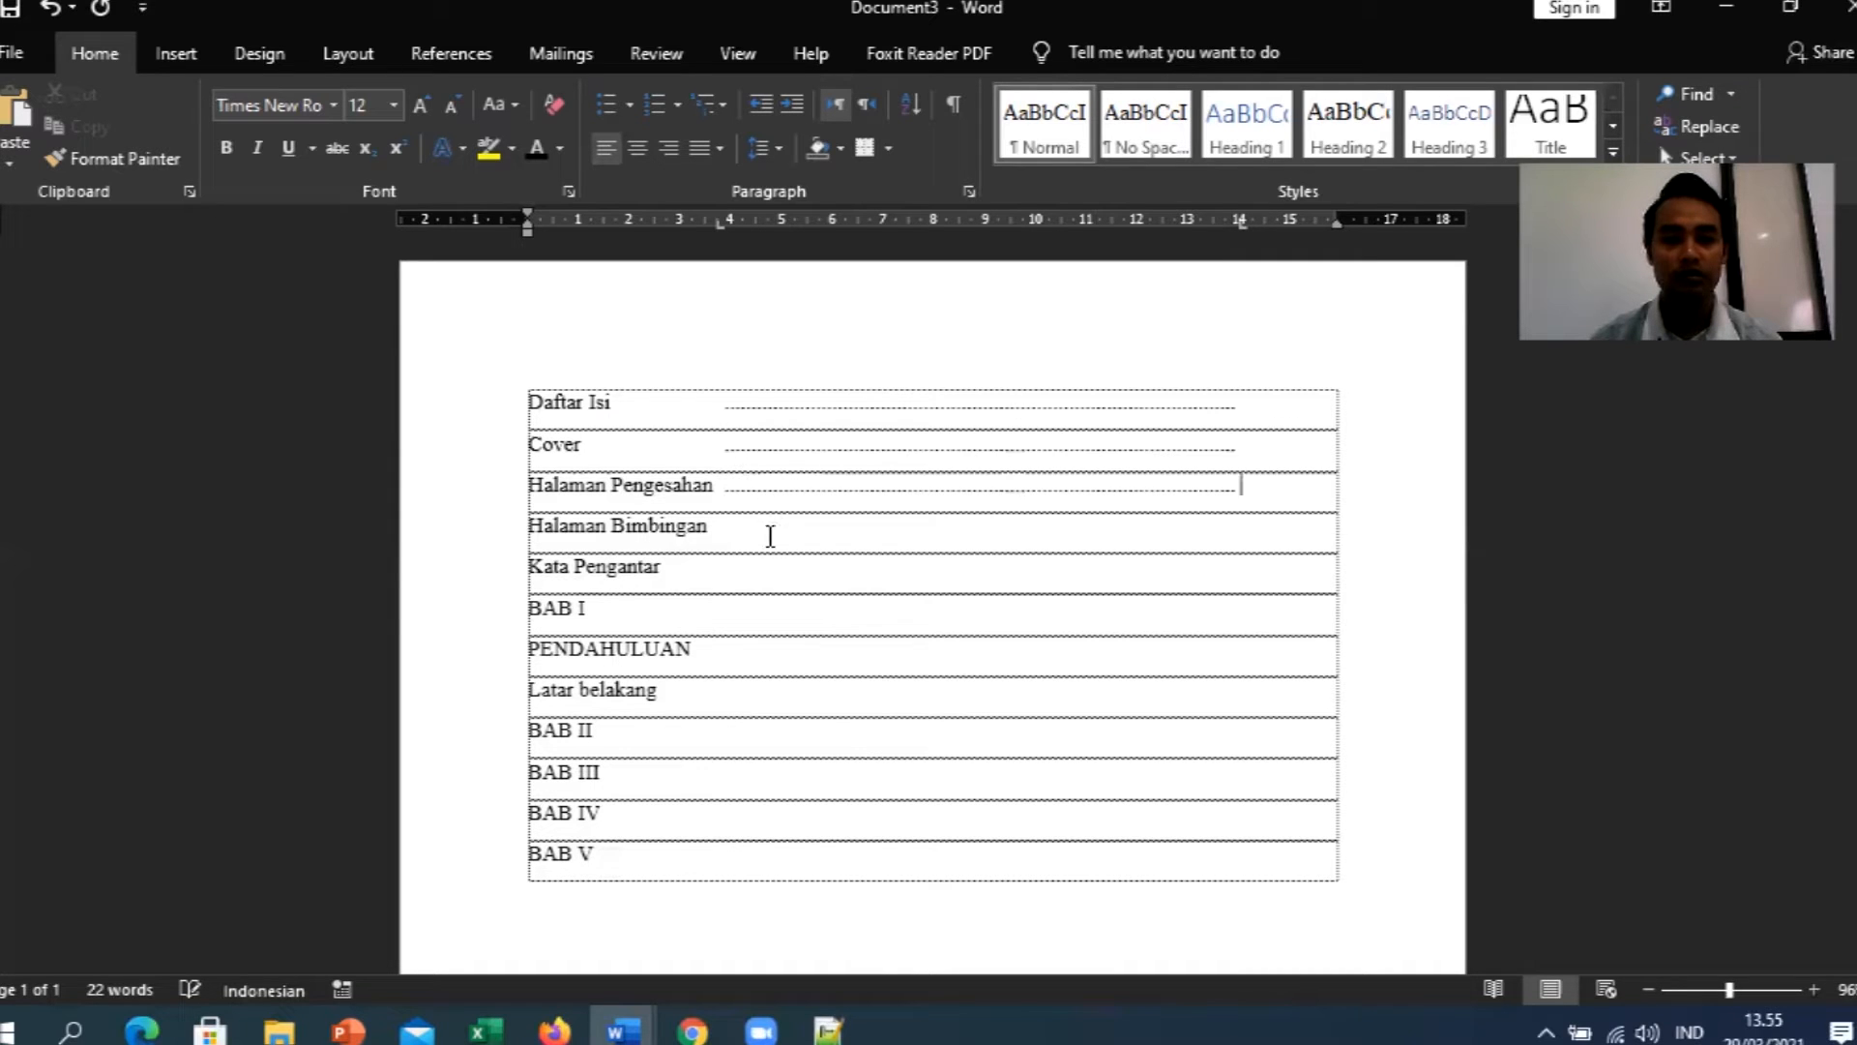
click(760, 533)
key(Tab)
key(Tab)
click(740, 569)
key(Tab)
key(Tab)
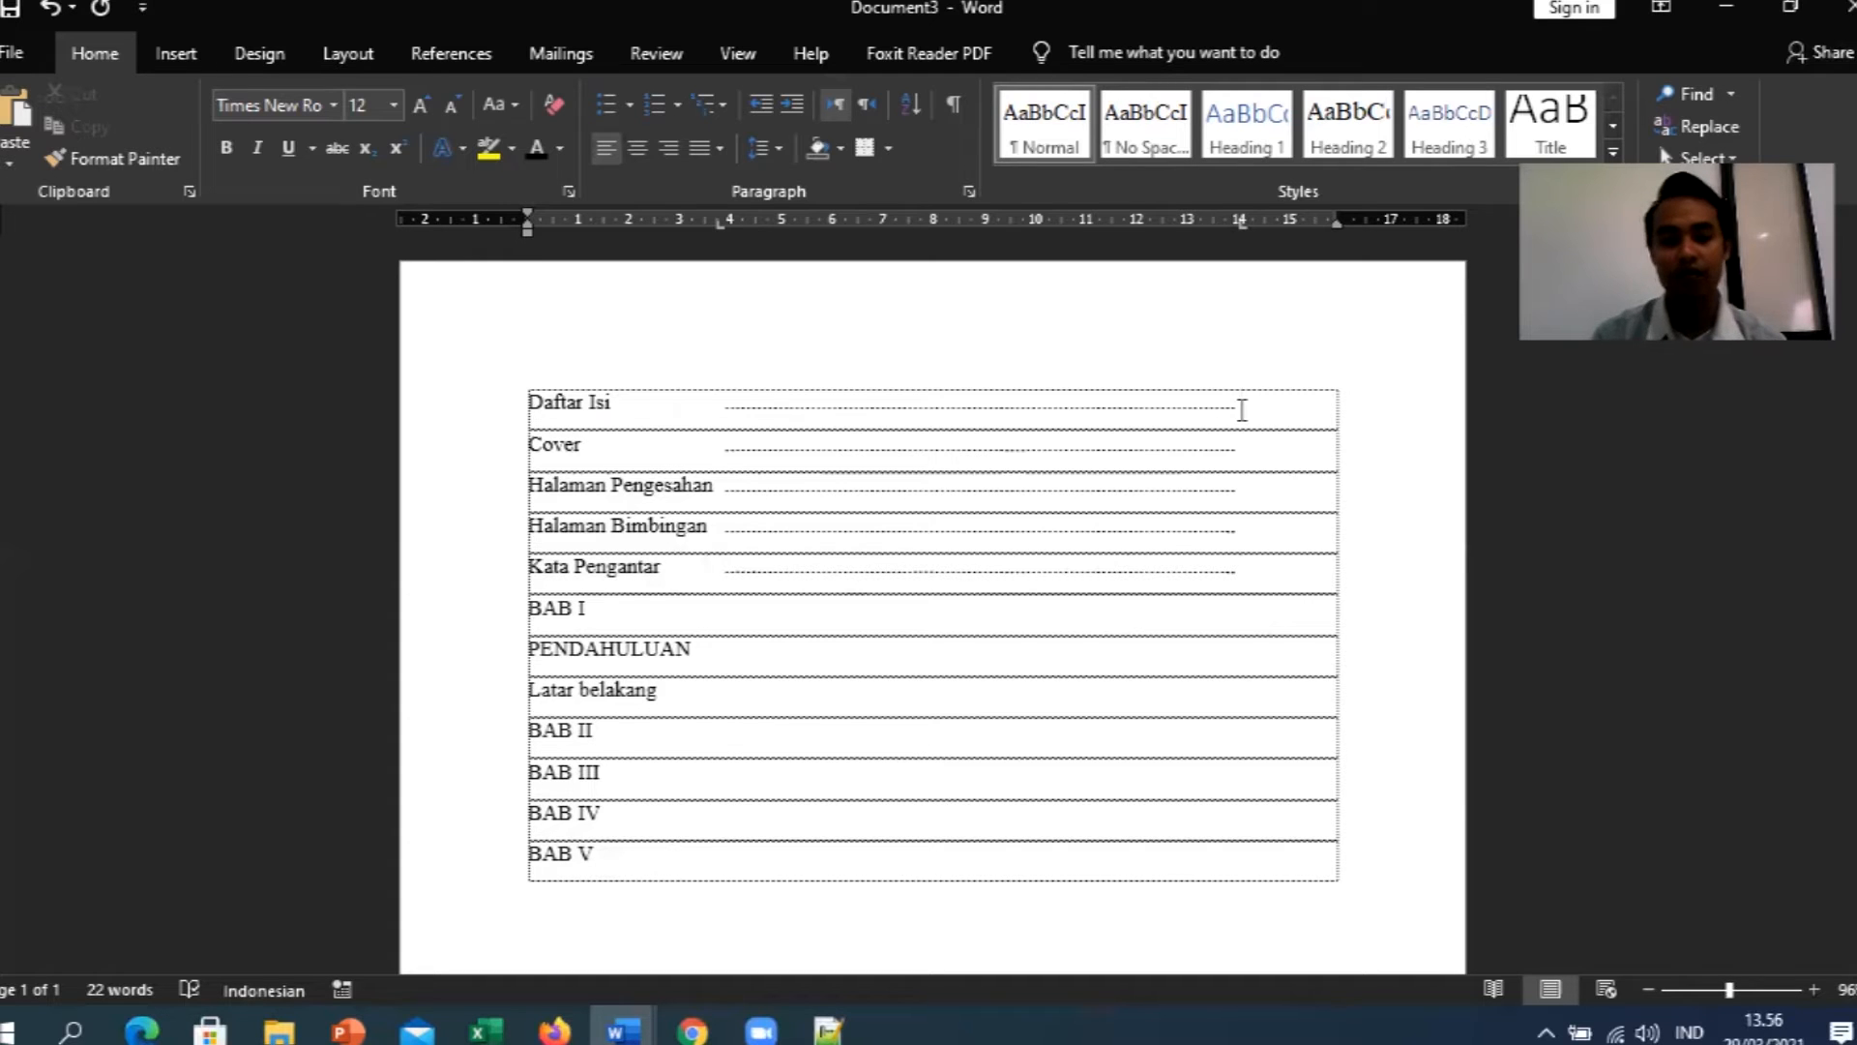
Enter the page numbers 01 to 05 after the dotted leaders of the lines from Daftar Isi to Kata Pengantar.
text(1)
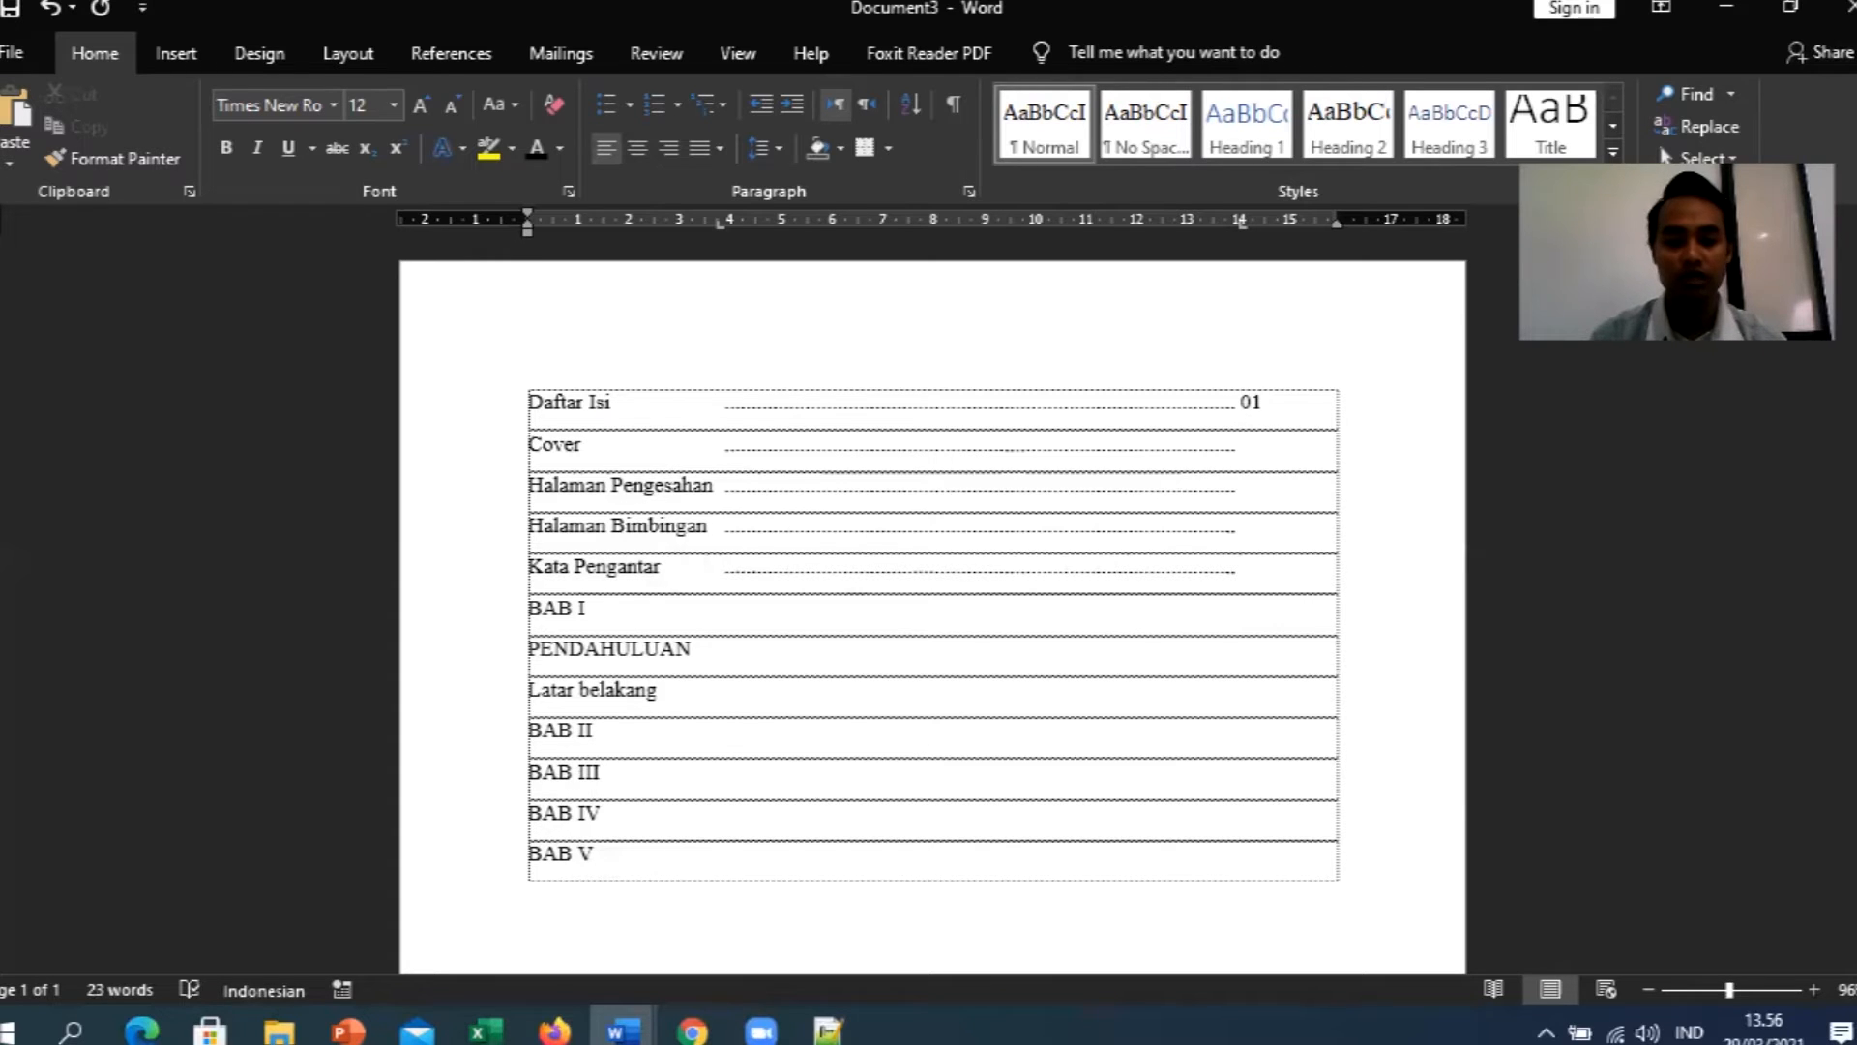
text(2)
text(03)
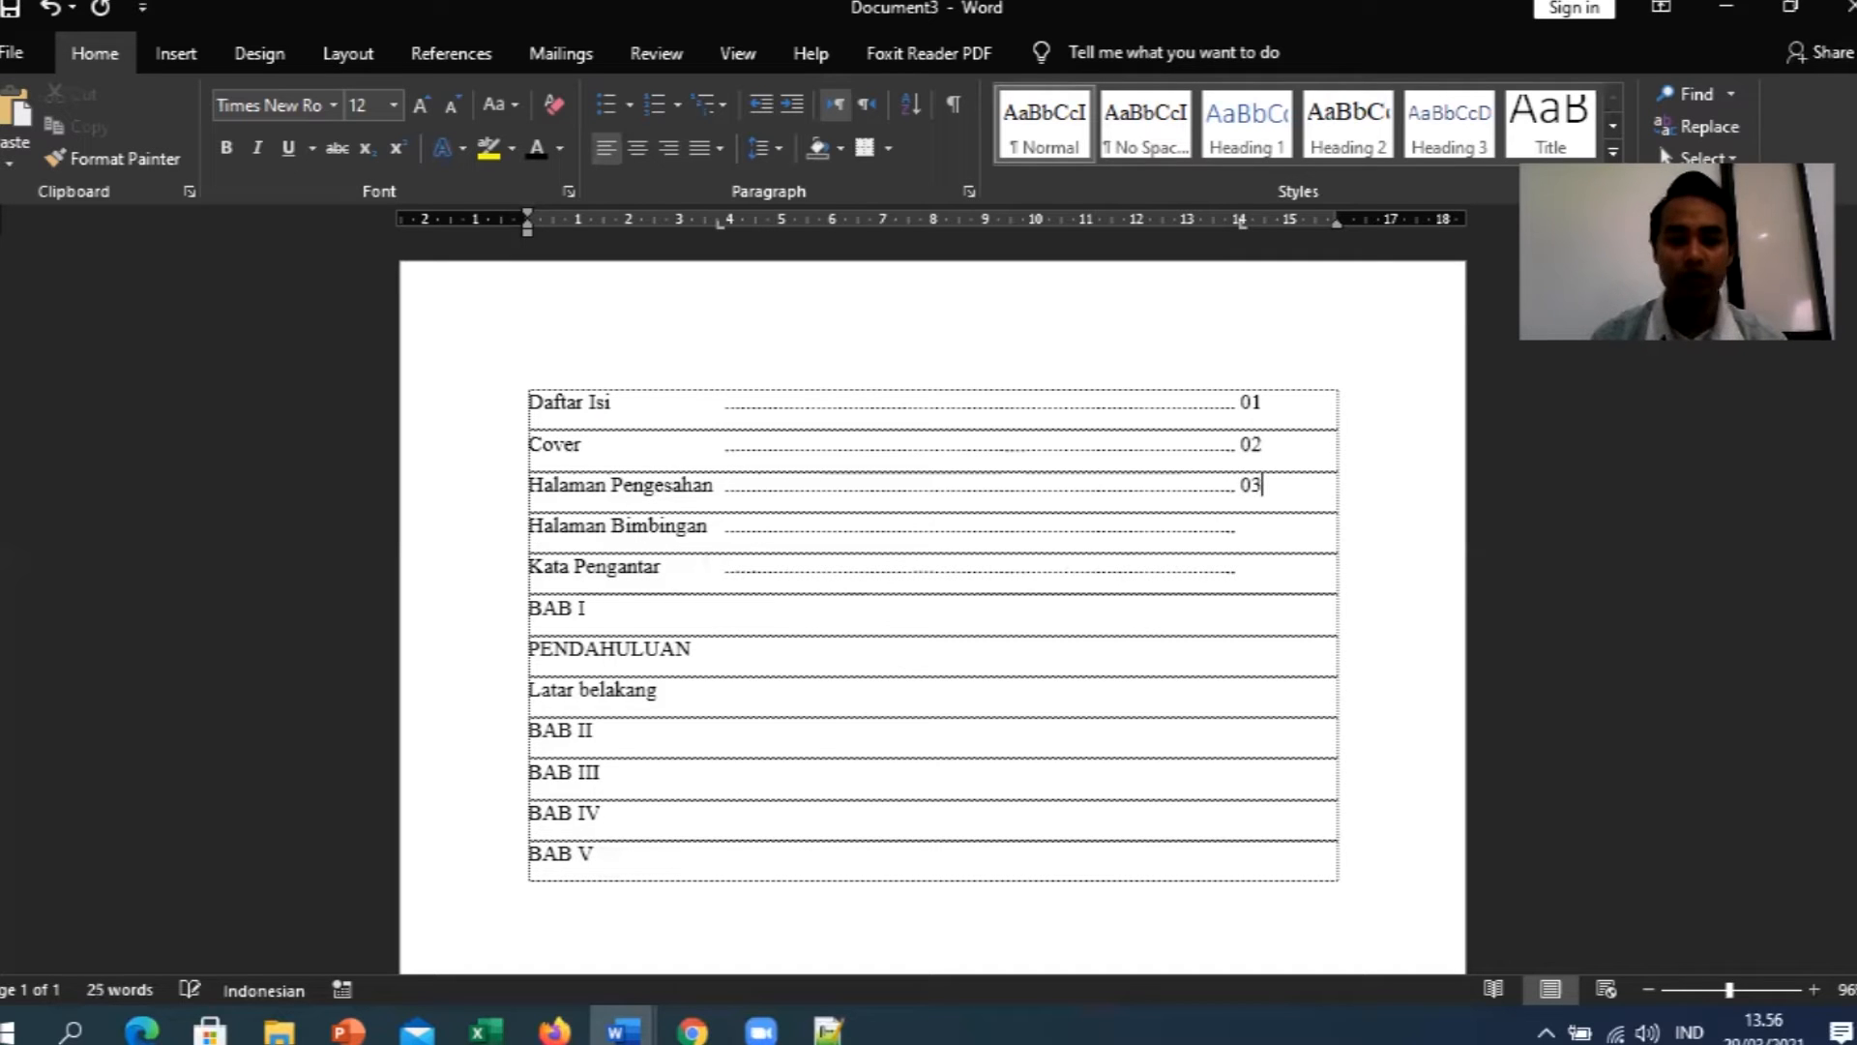
text(04)
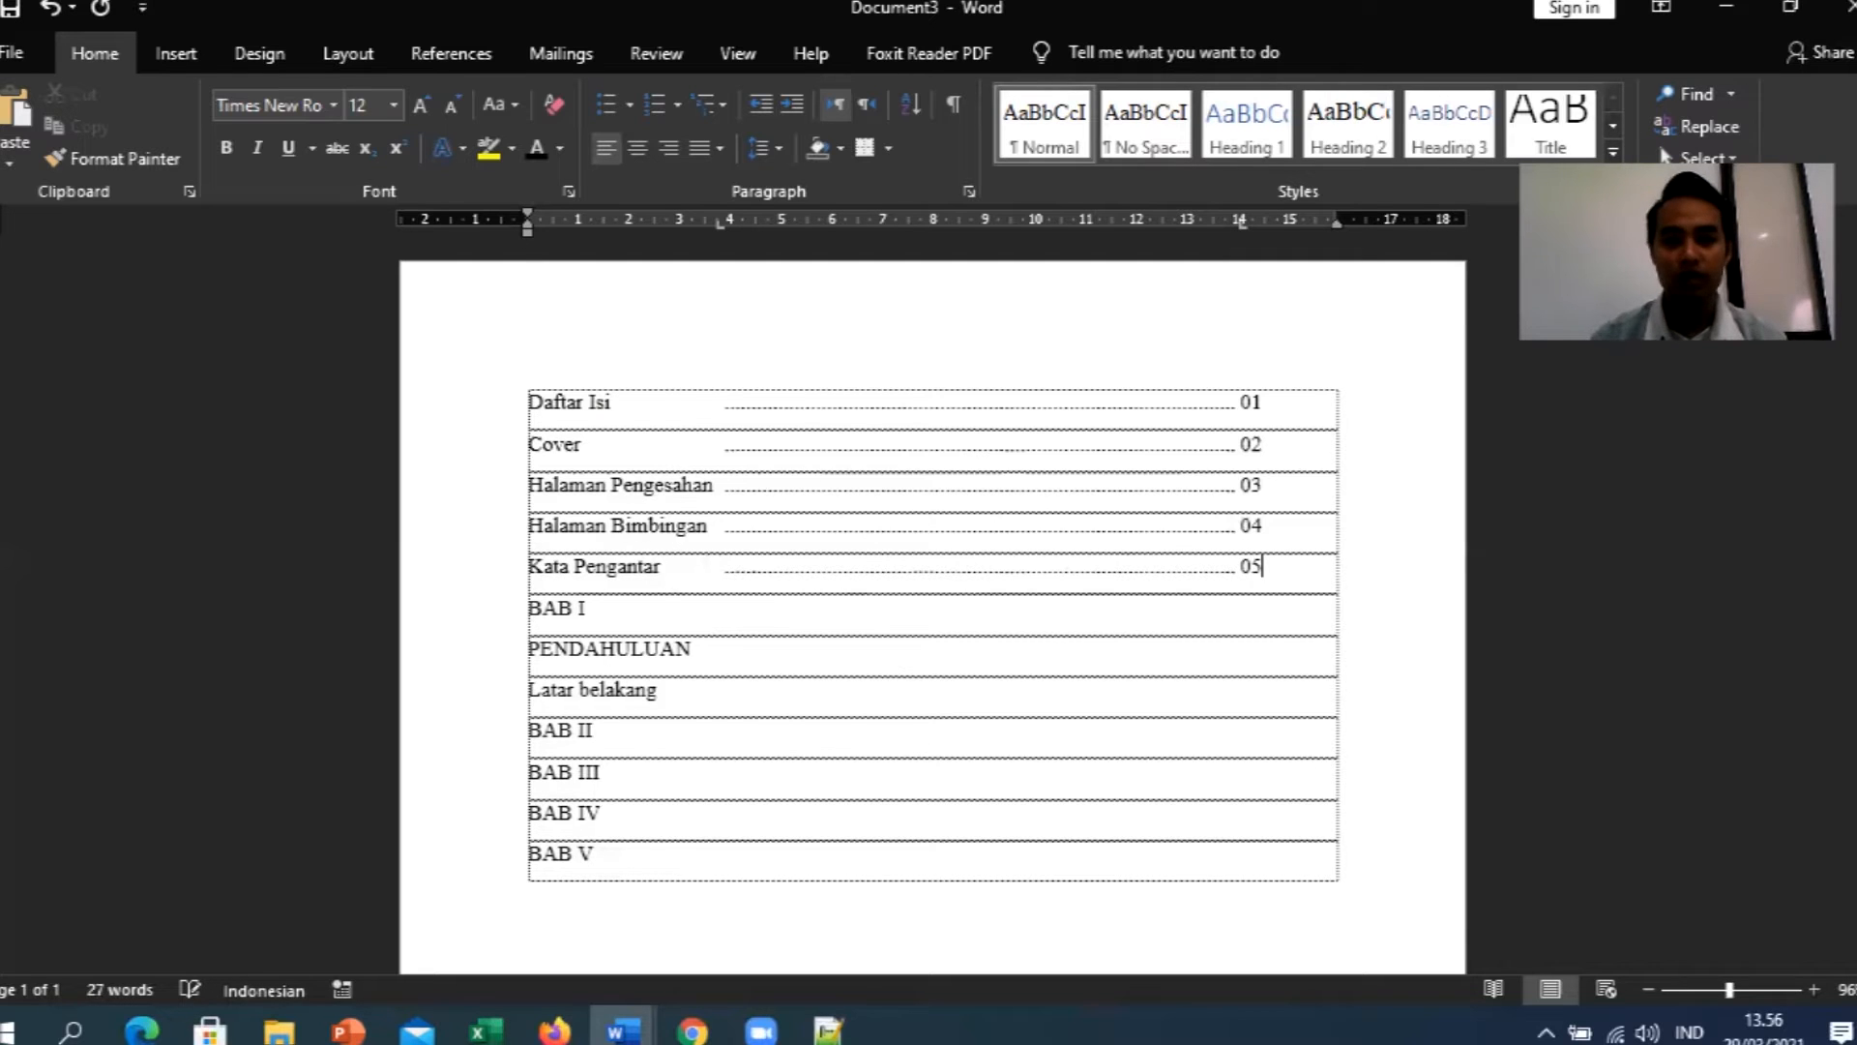
Insert two tabs after BAB I and after PENDAHULUAN so both lines get their dotted leader.
click(884, 627)
key(Tab)
key(Tab)
click(780, 663)
key(Tab)
key(Tab)
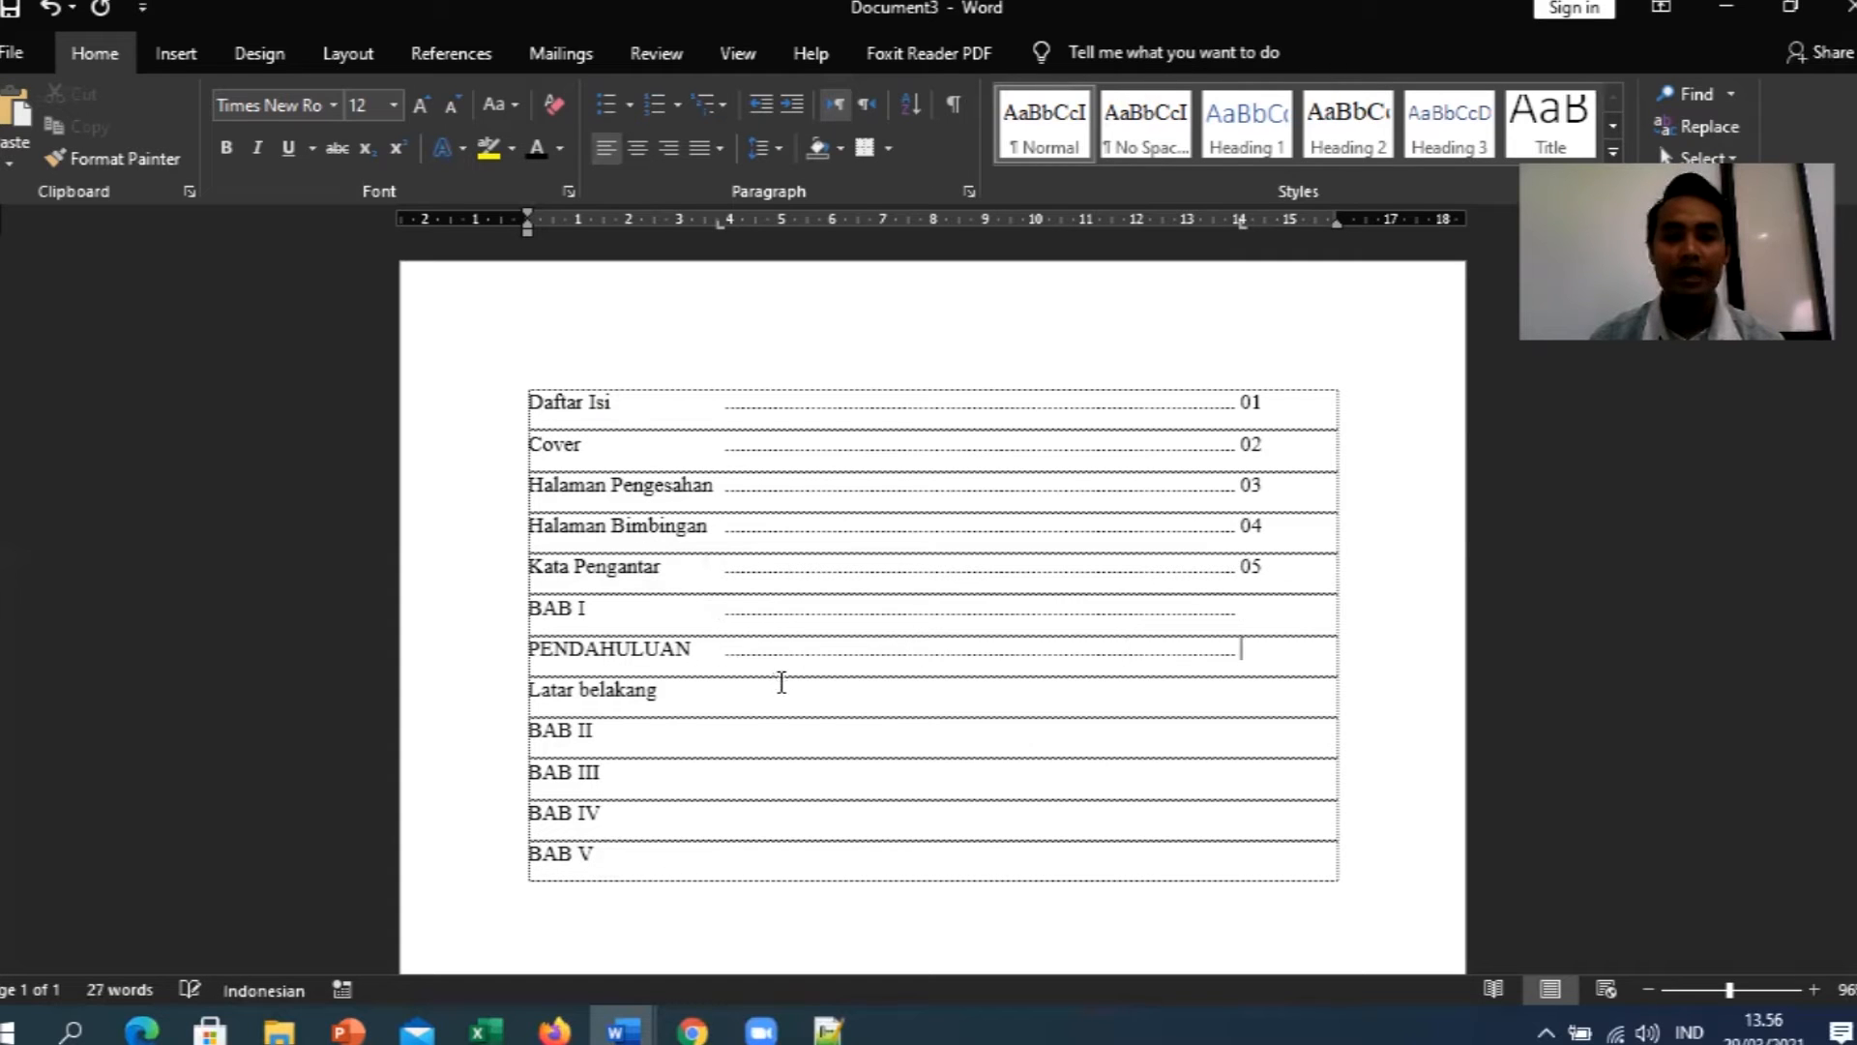
Try to add a dotted leader to the Latar belakang line with tabs, and remove the inserted tabs again.
click(780, 687)
key(Tab)
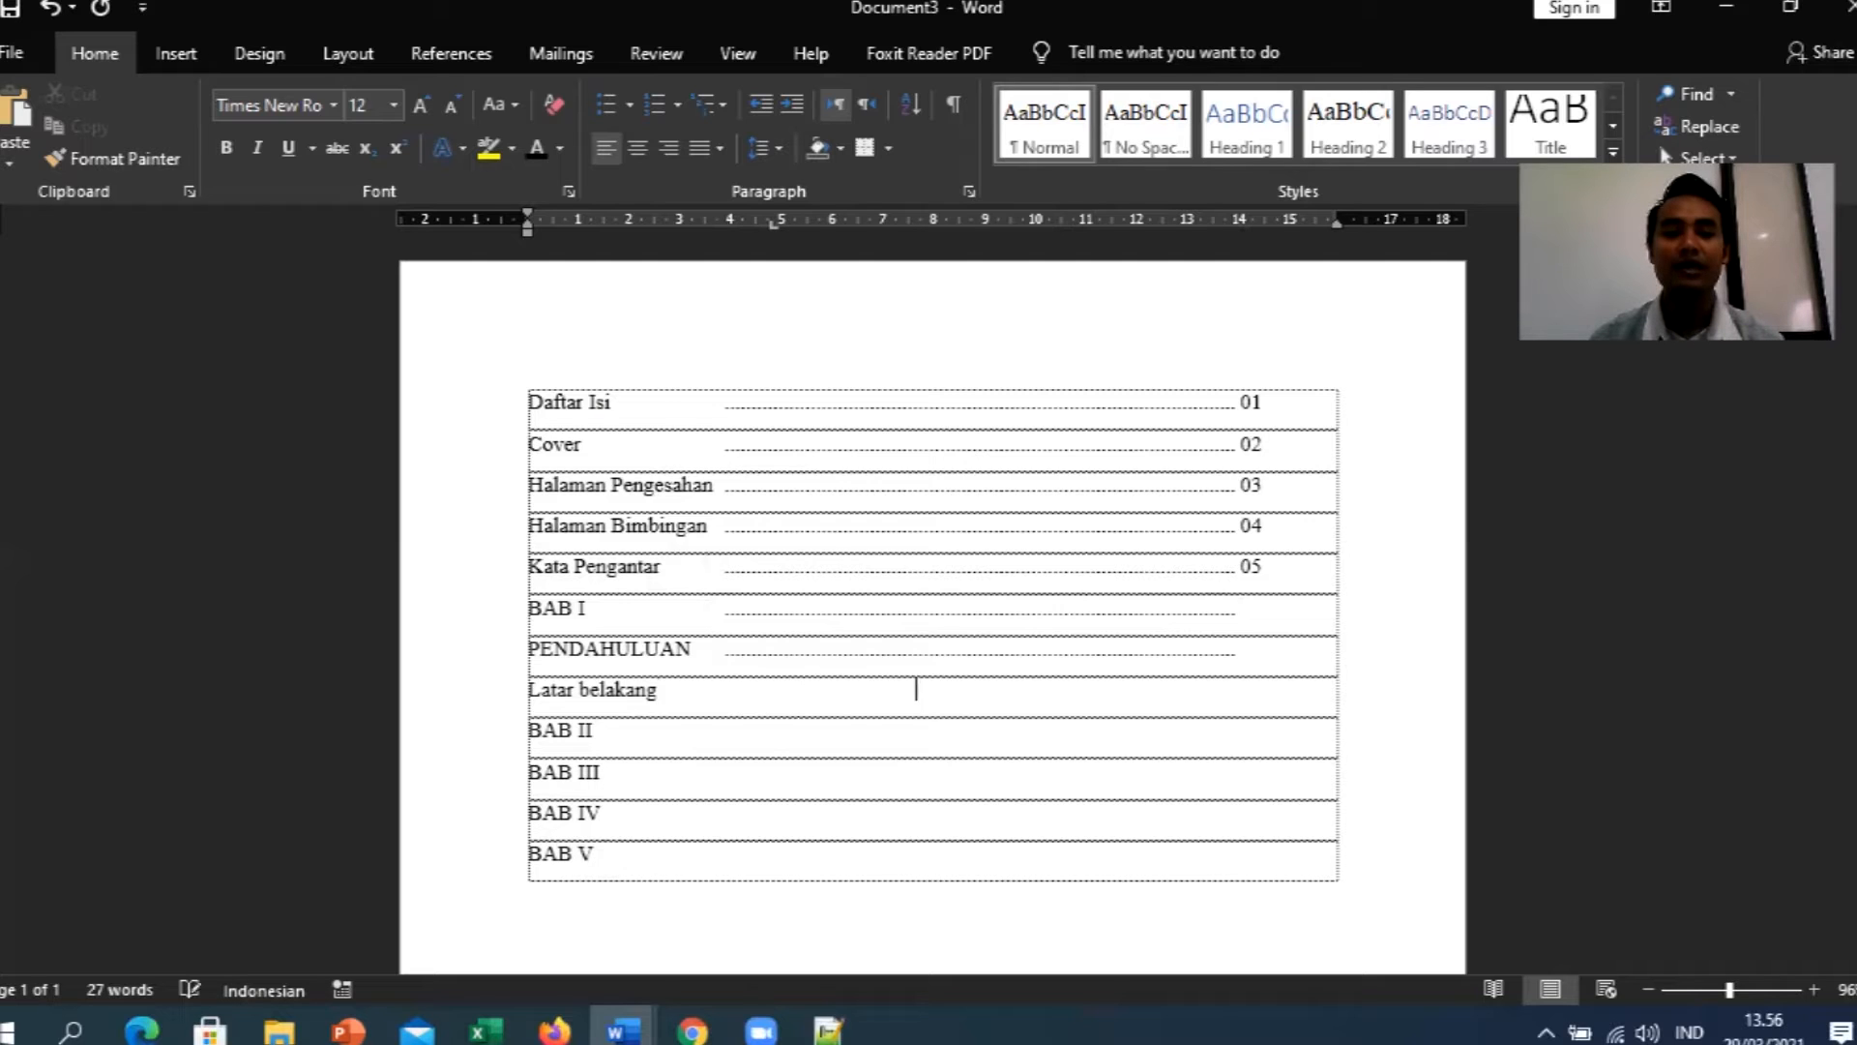
key(BackSpace)
key(BackSpace)
key(BackSpace)
key(BackSpace)
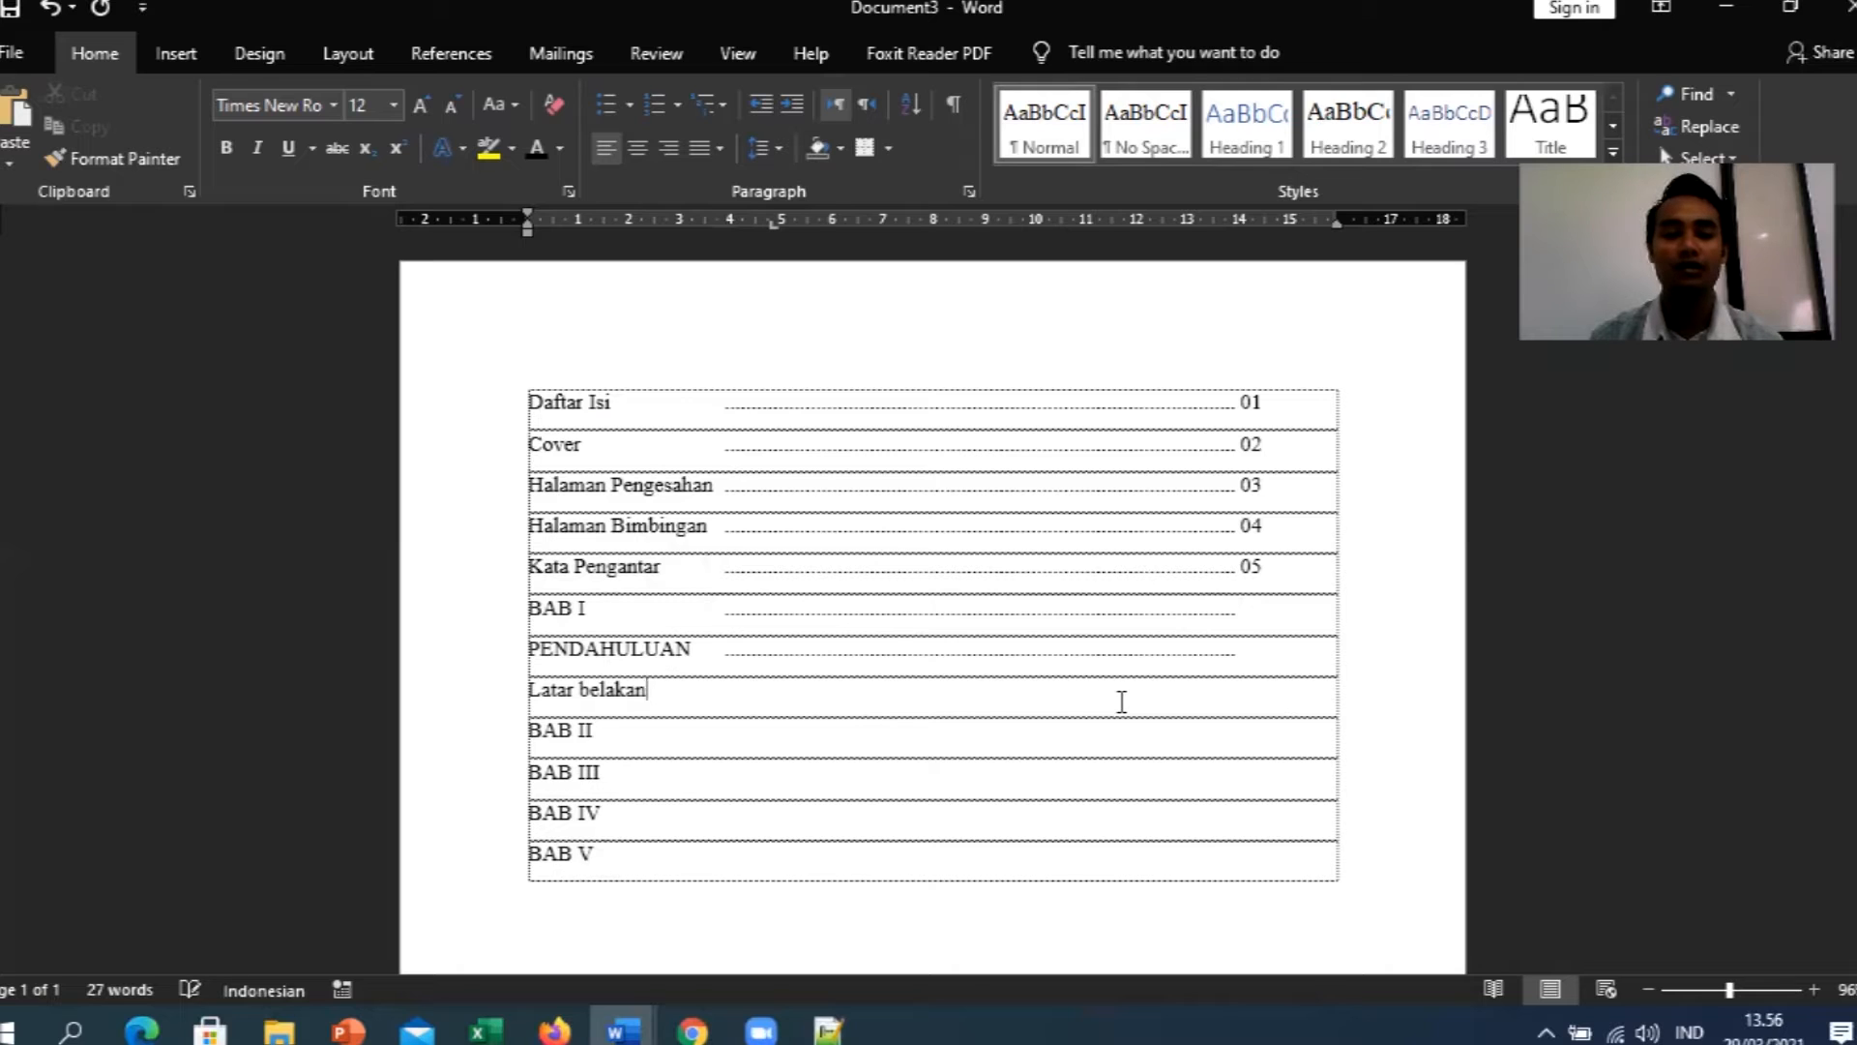
text(g)
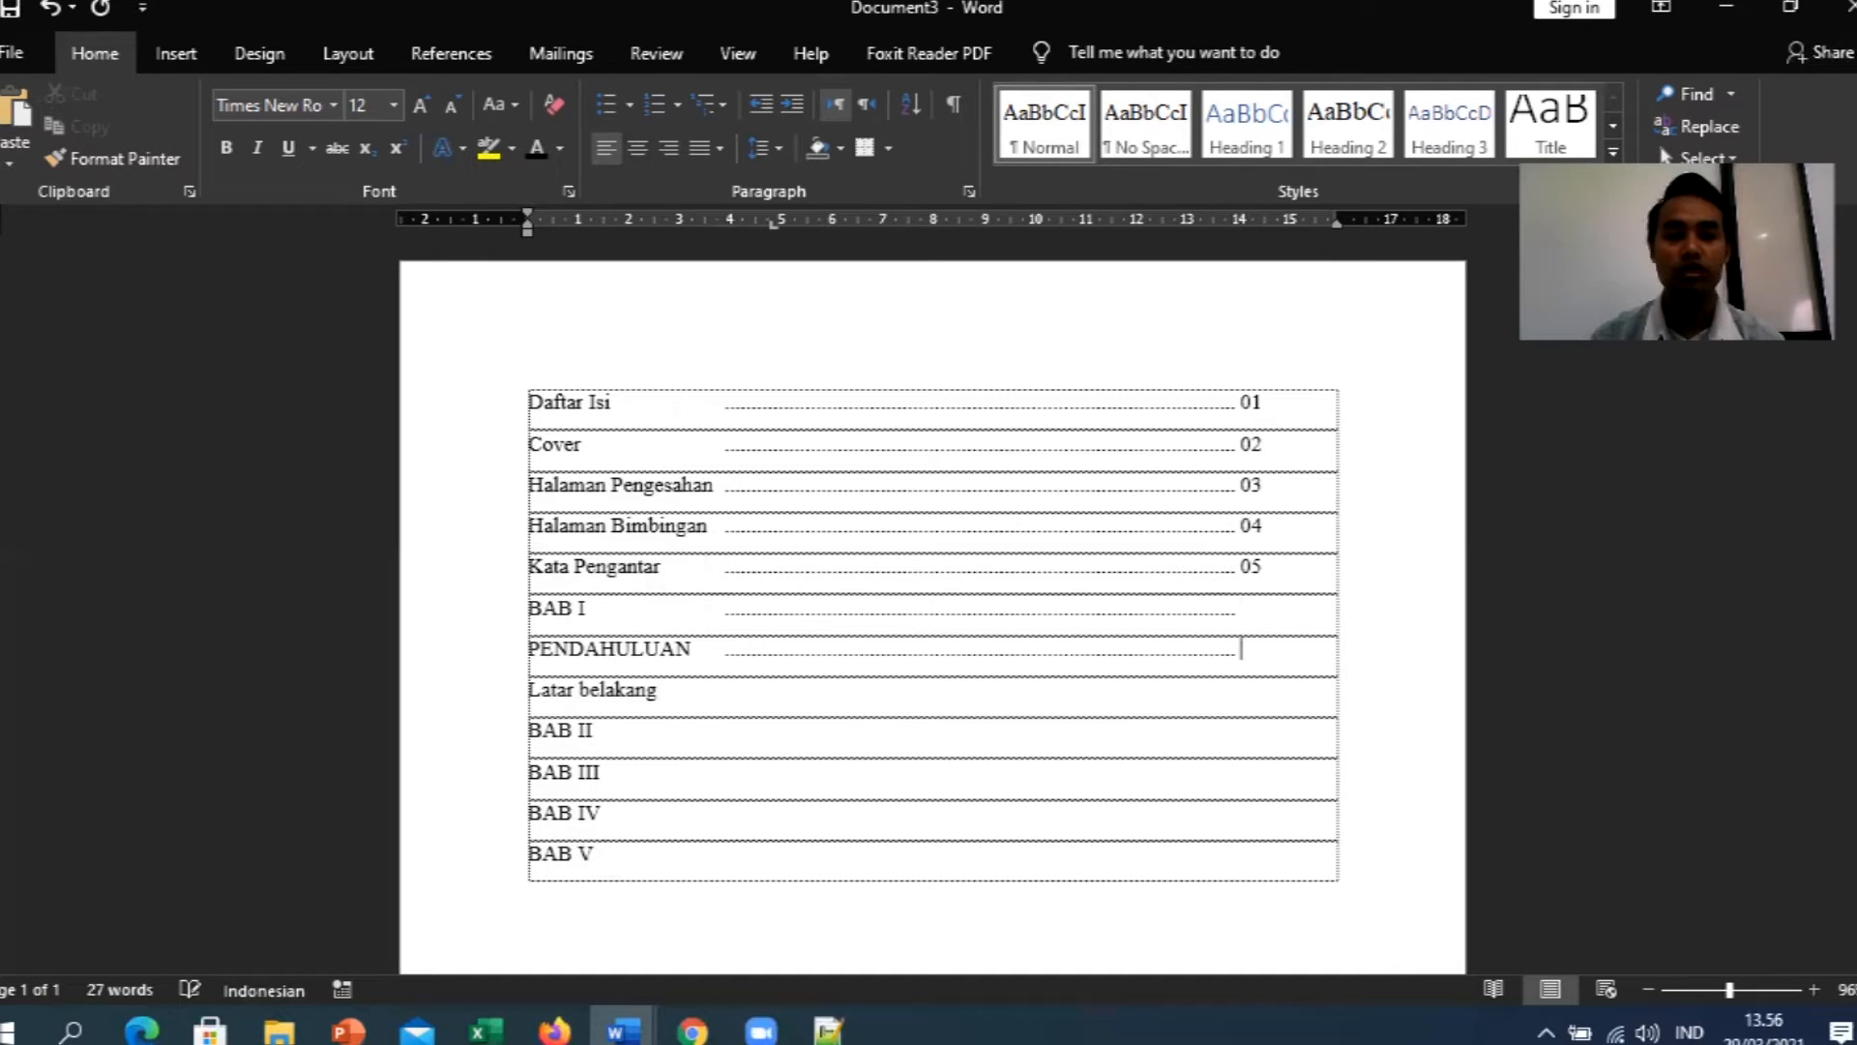
key(BackSpace)
key(BackSpace)
key(BackSpace)
key(Tab)
key(Tab)
key(Tab)
key(Tab)
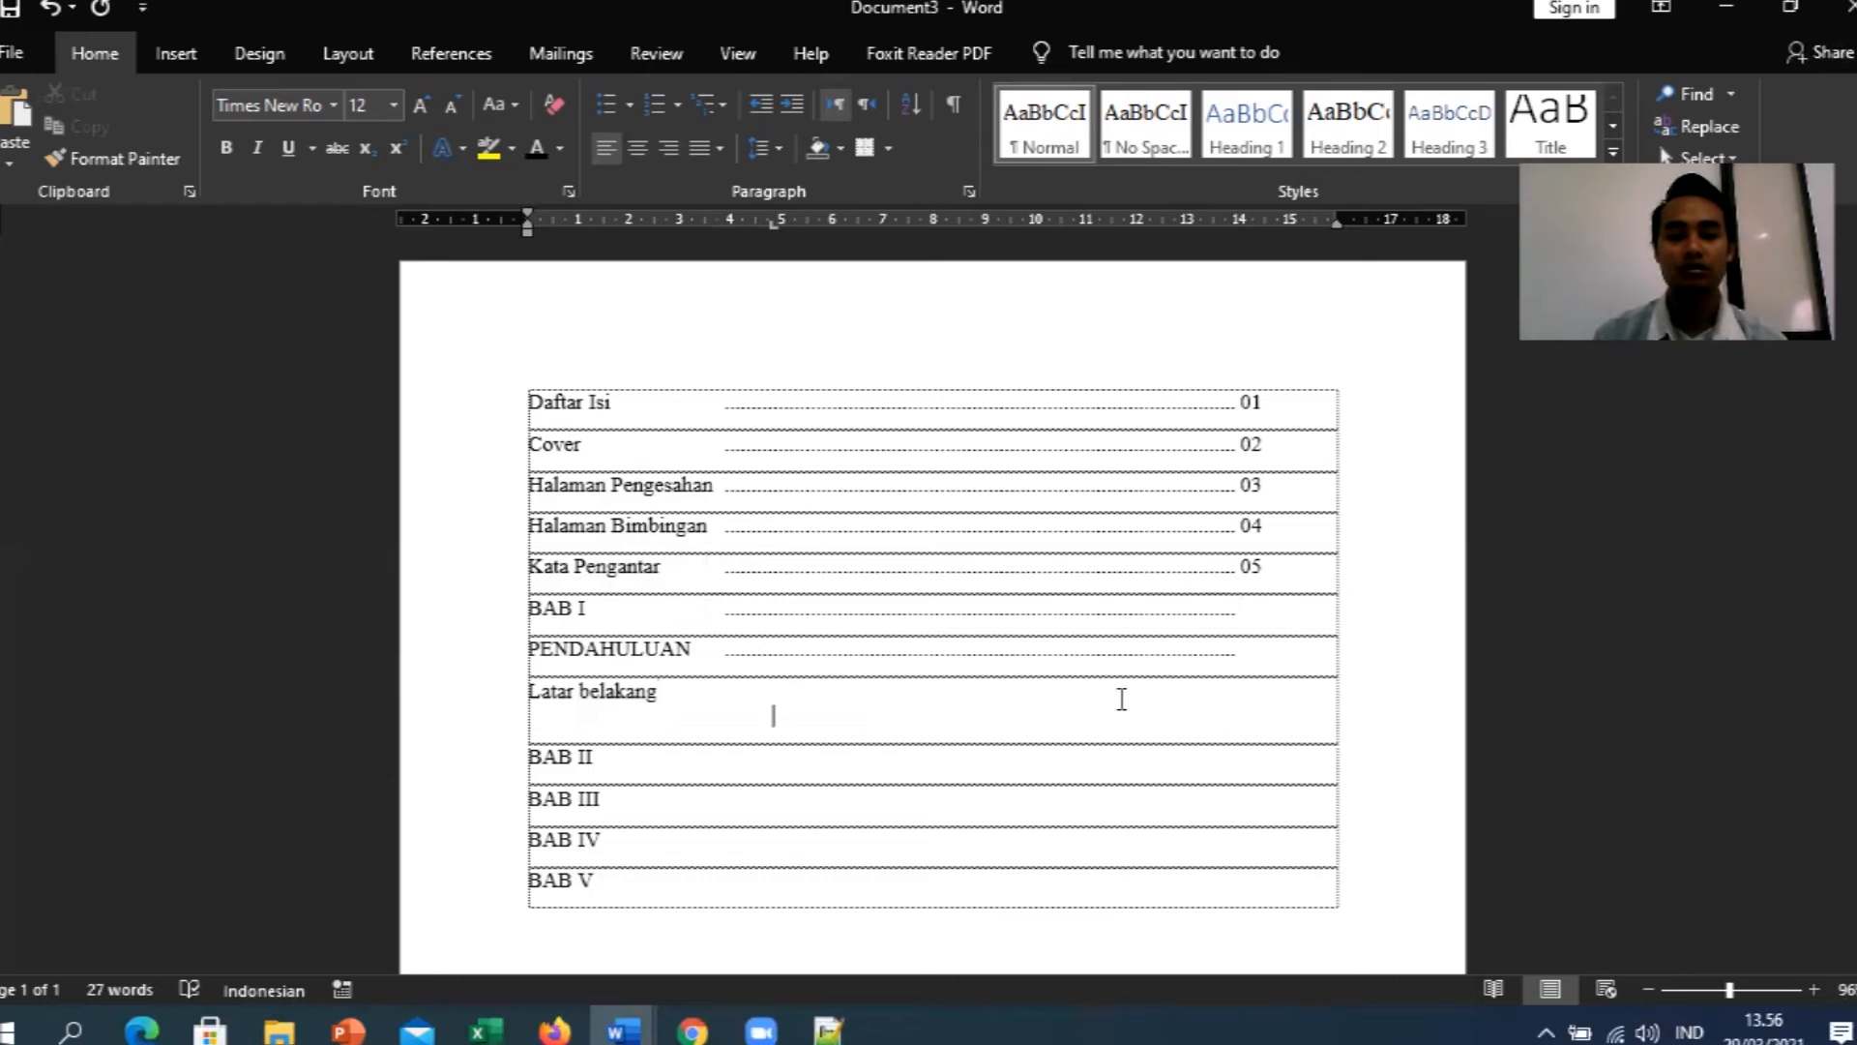
key(BackSpace)
key(BackSpace)
key(BackSpace)
key(BackSpace)
key(BackSpace)
key(BackSpace)
key(BackSpace)
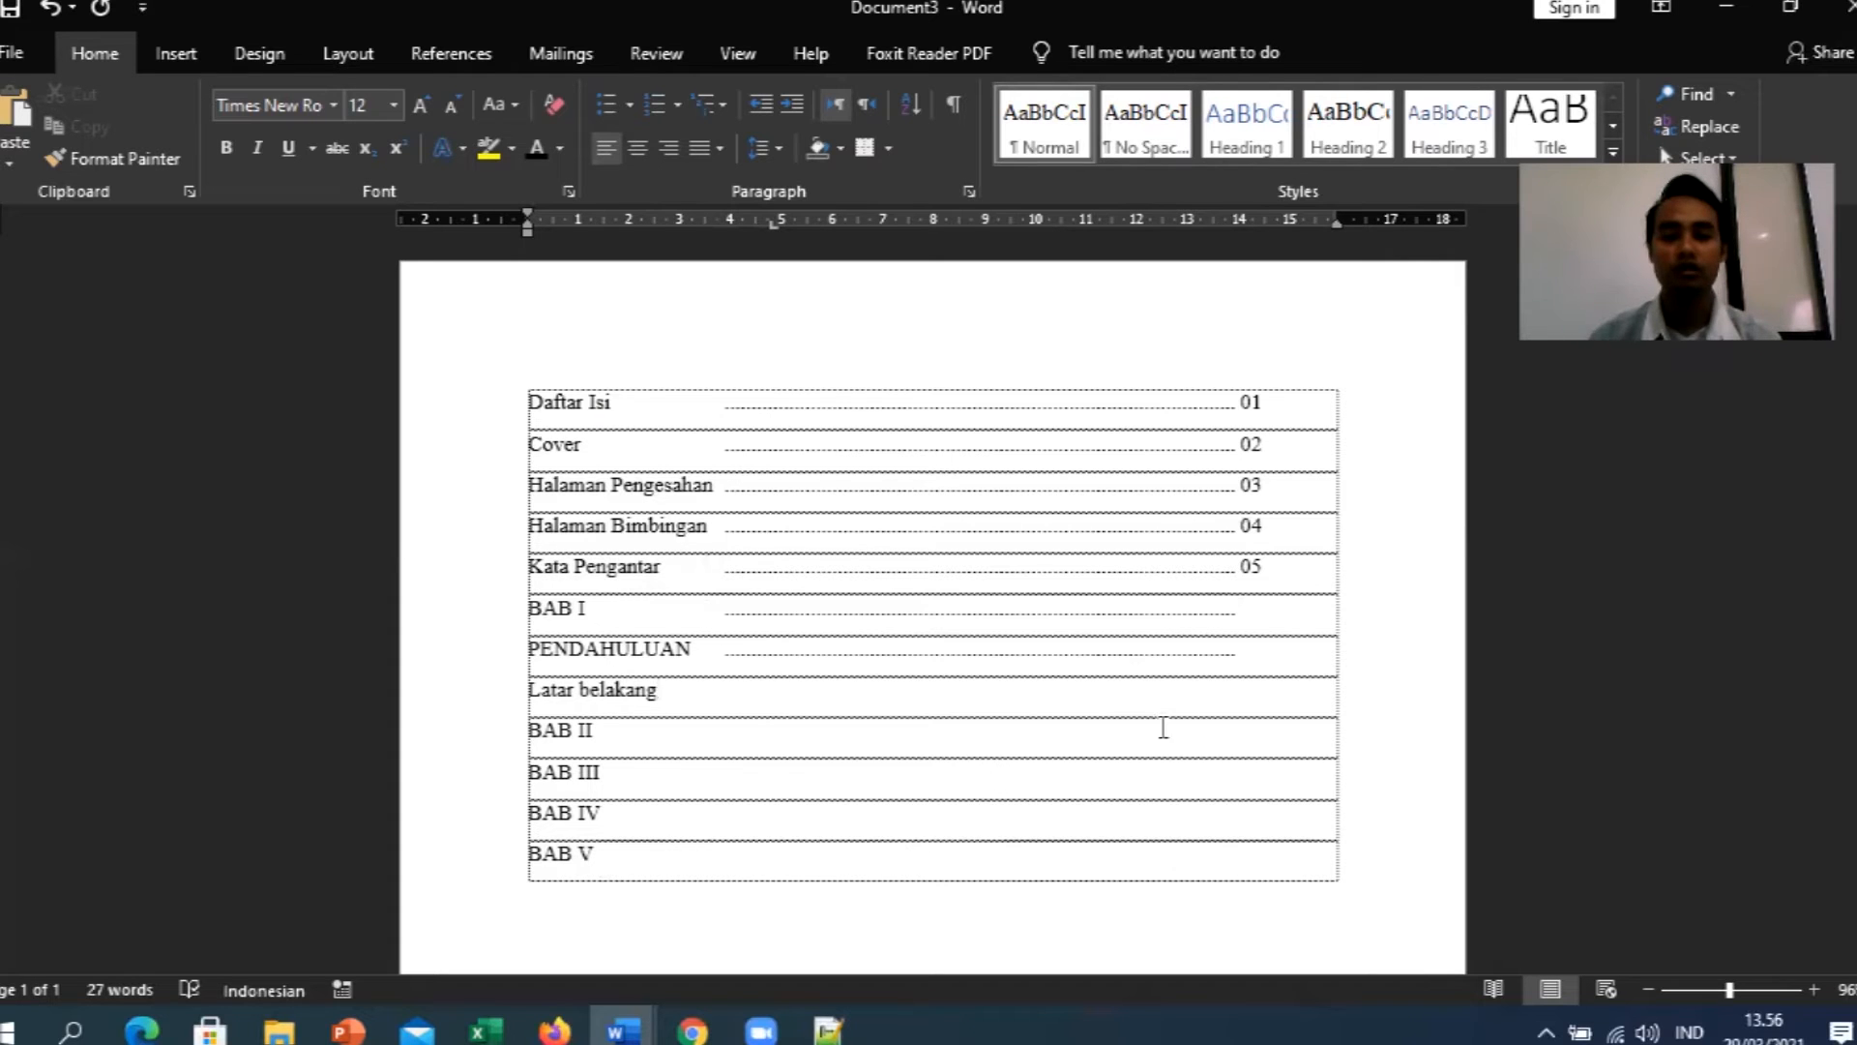
click(1267, 606)
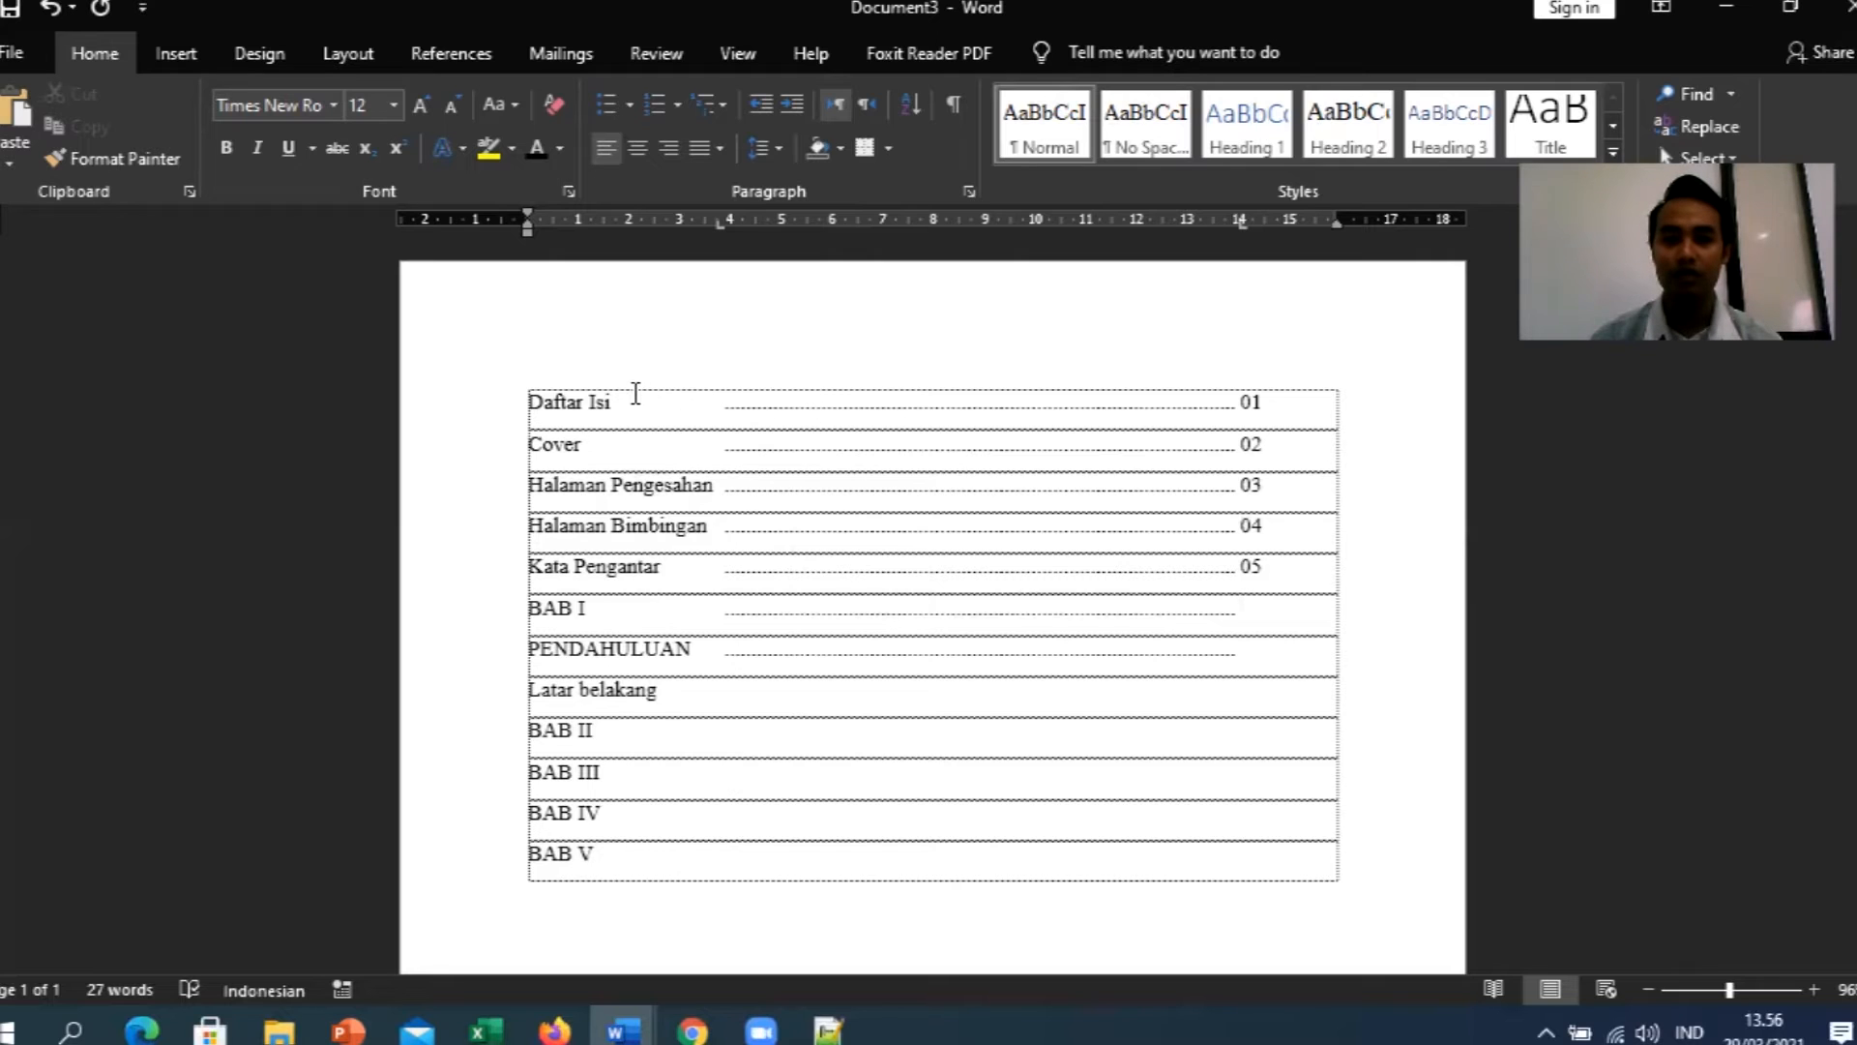
drag(627, 453, 539, 383)
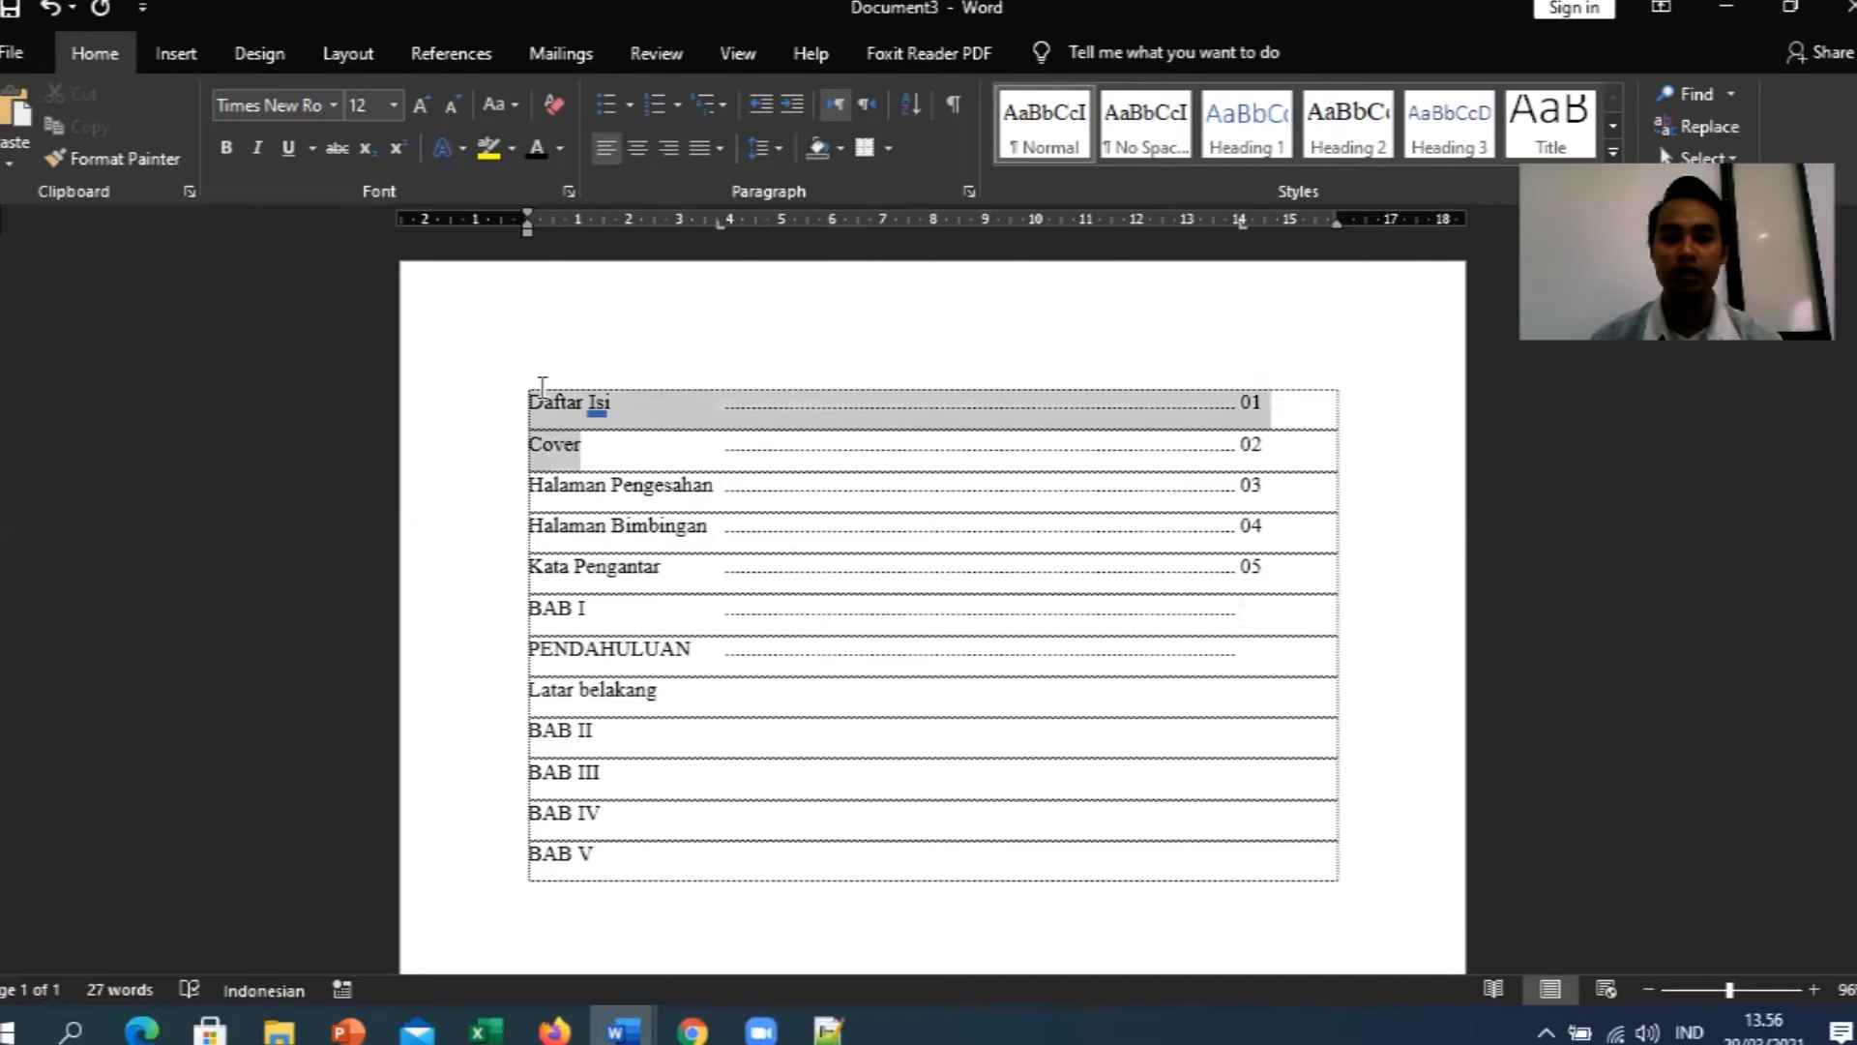
drag(723, 527, 532, 484)
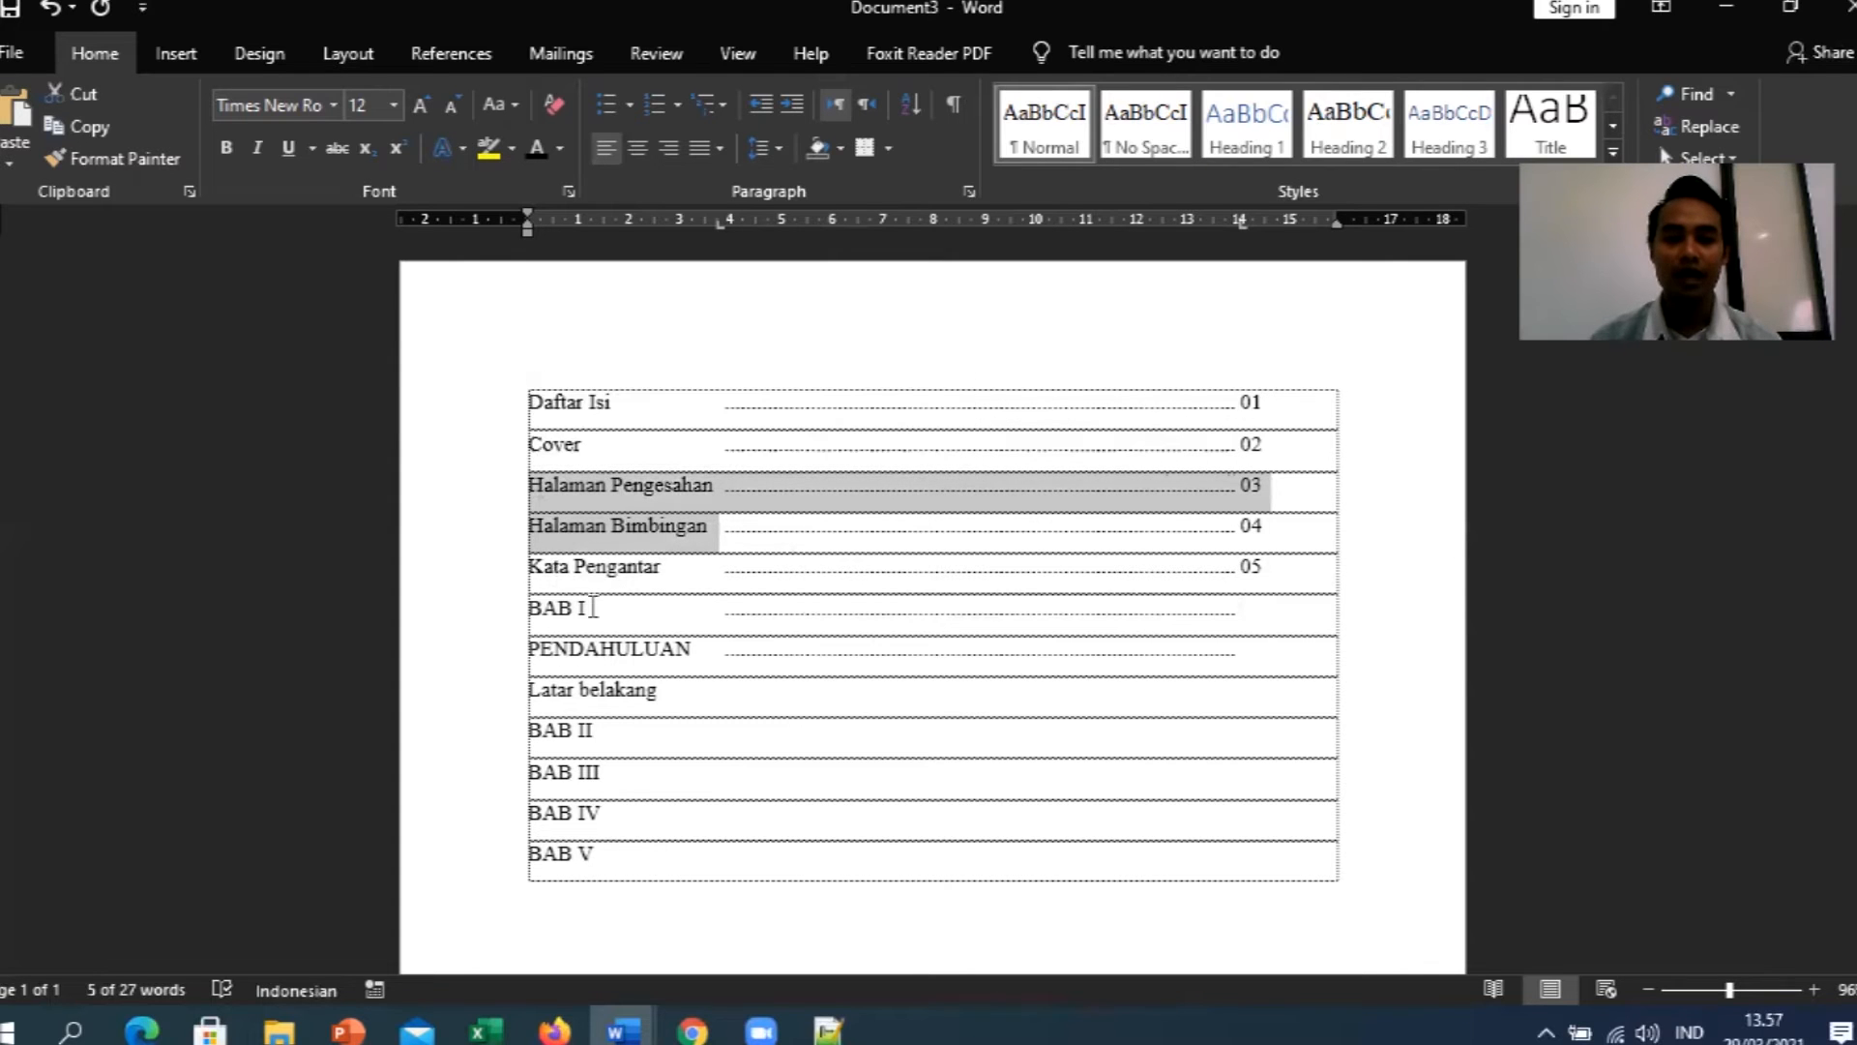
drag(714, 612, 629, 604)
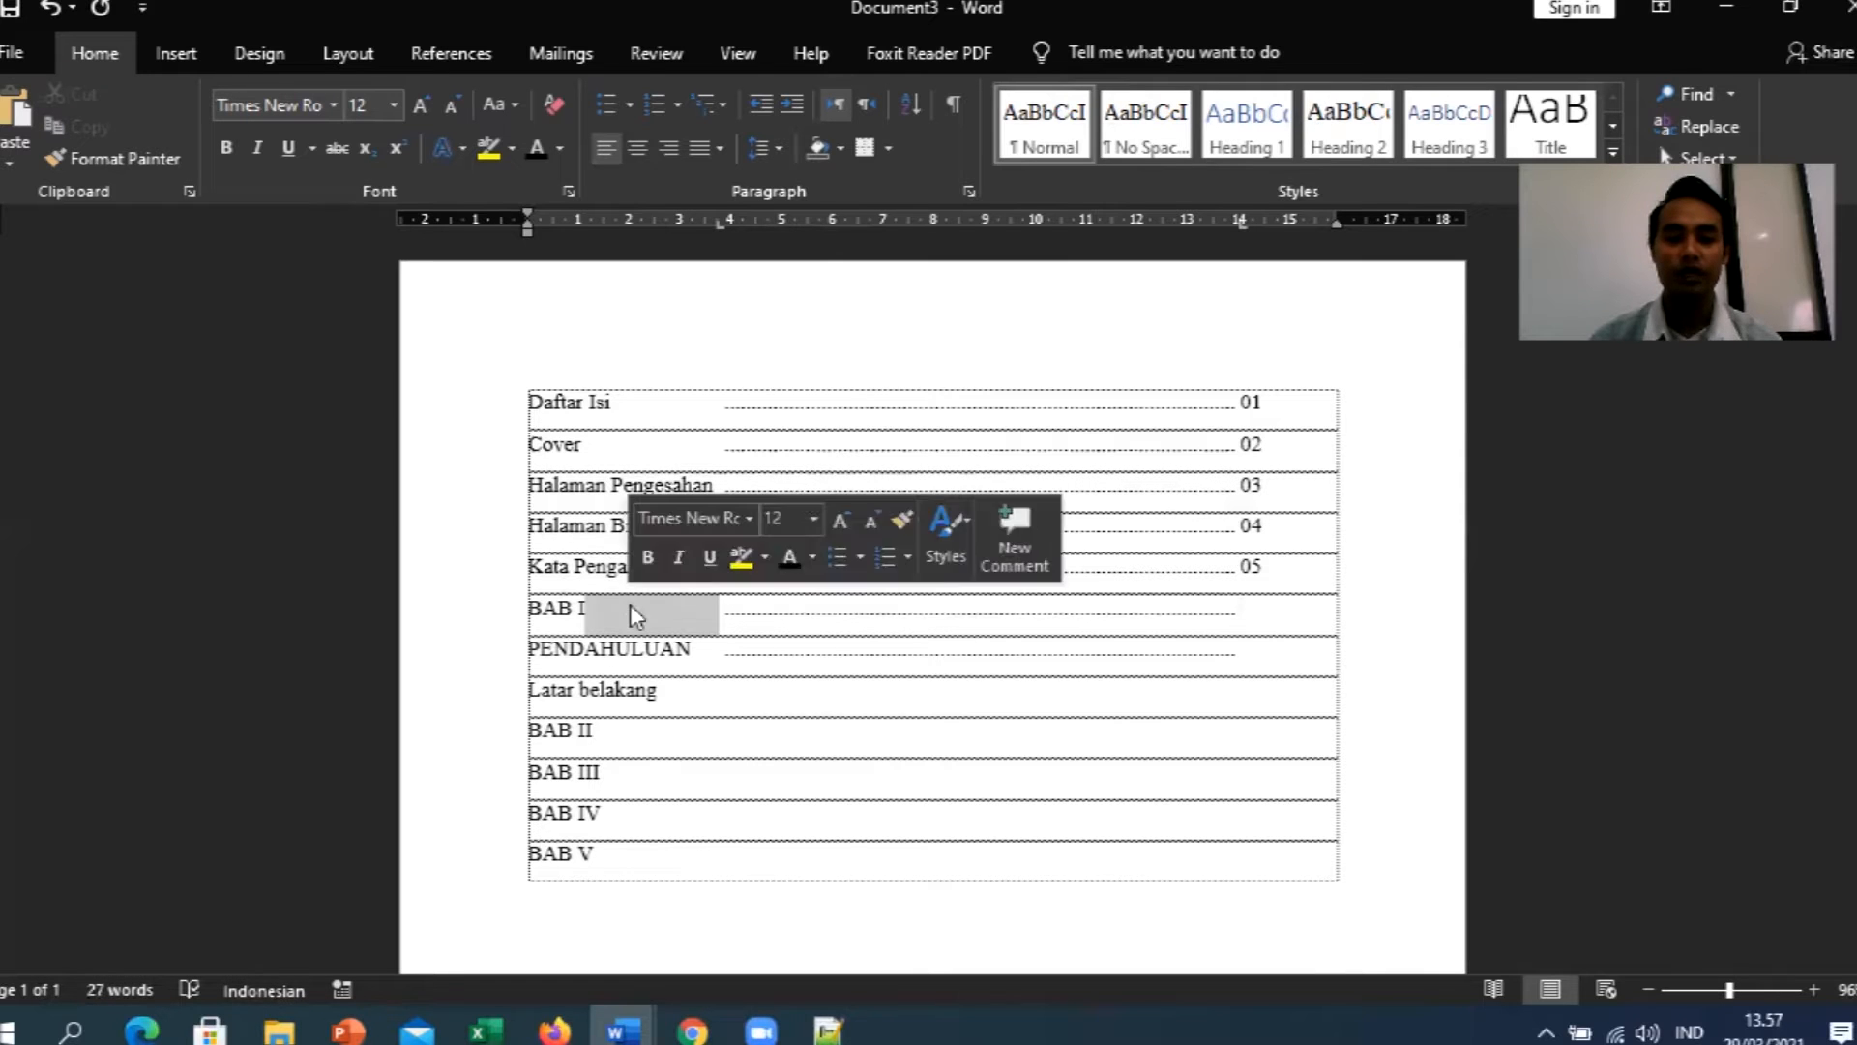
click(698, 649)
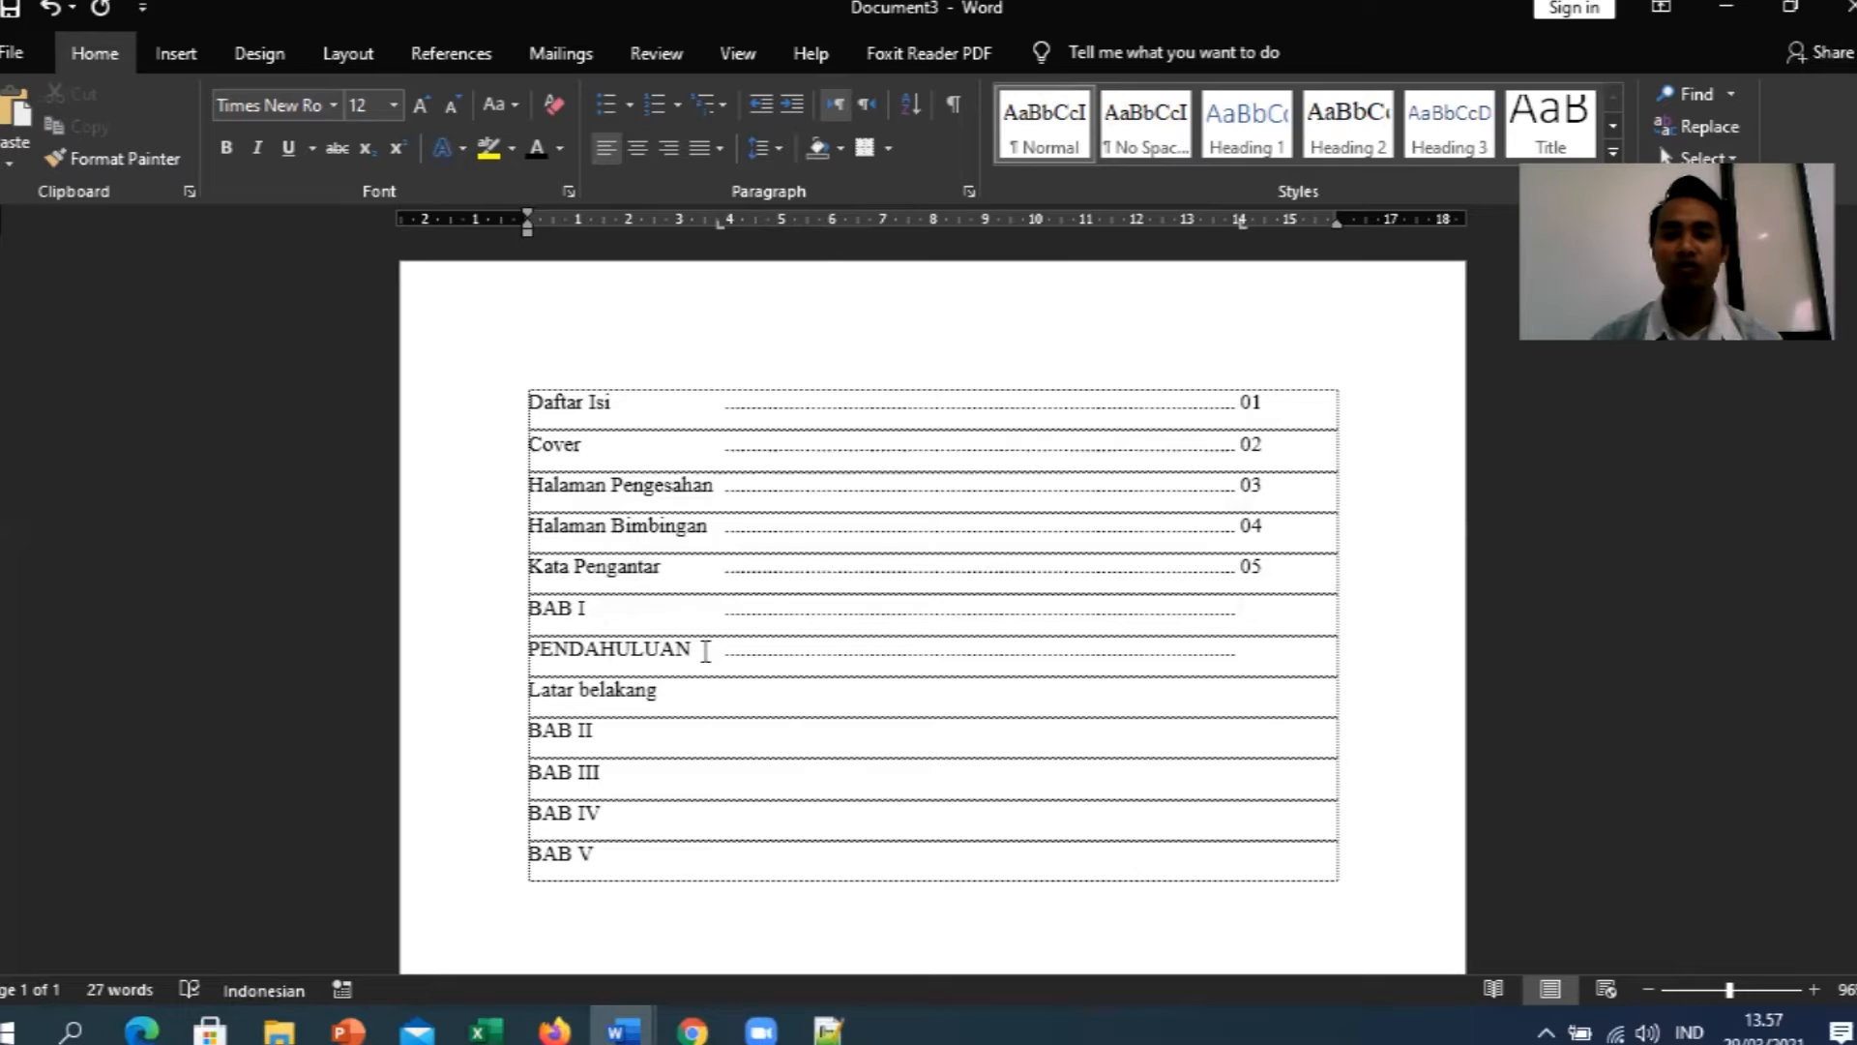
Switch to the other open document, Document2, containing the report pages.
click(629, 1027)
click(754, 947)
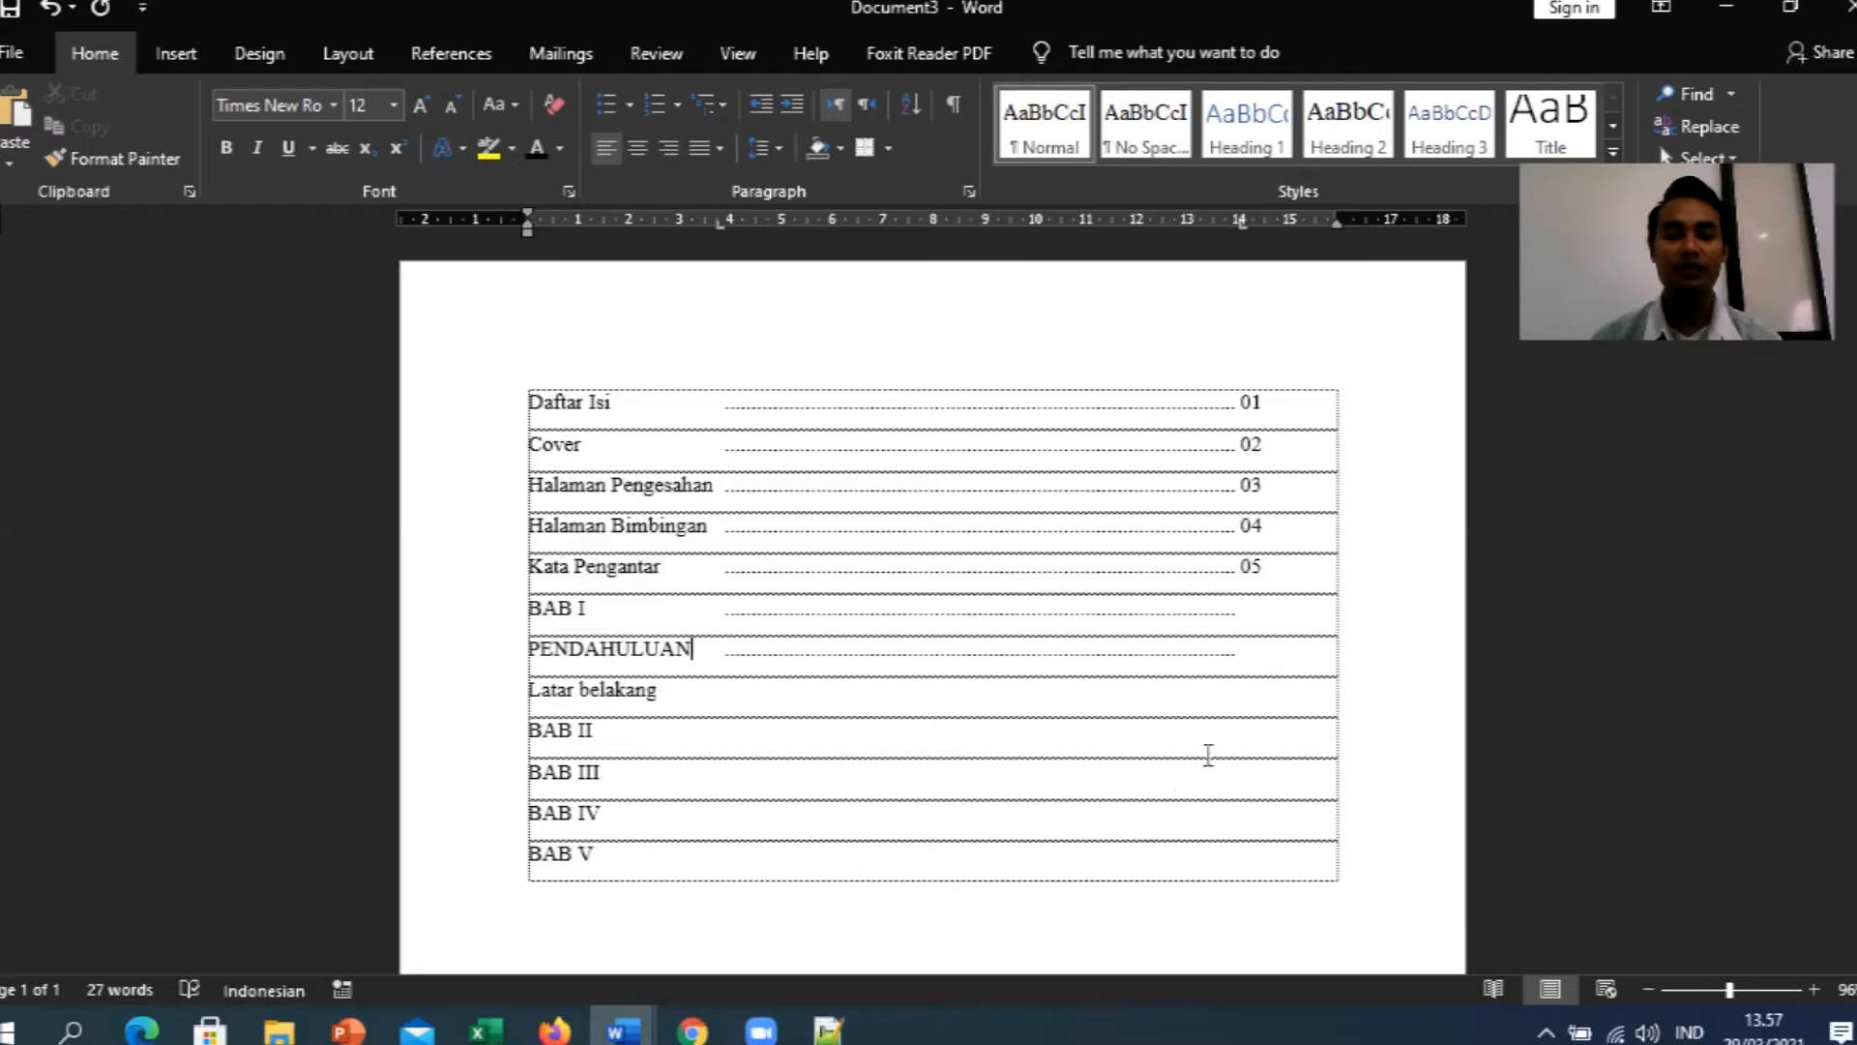
click(656, 1028)
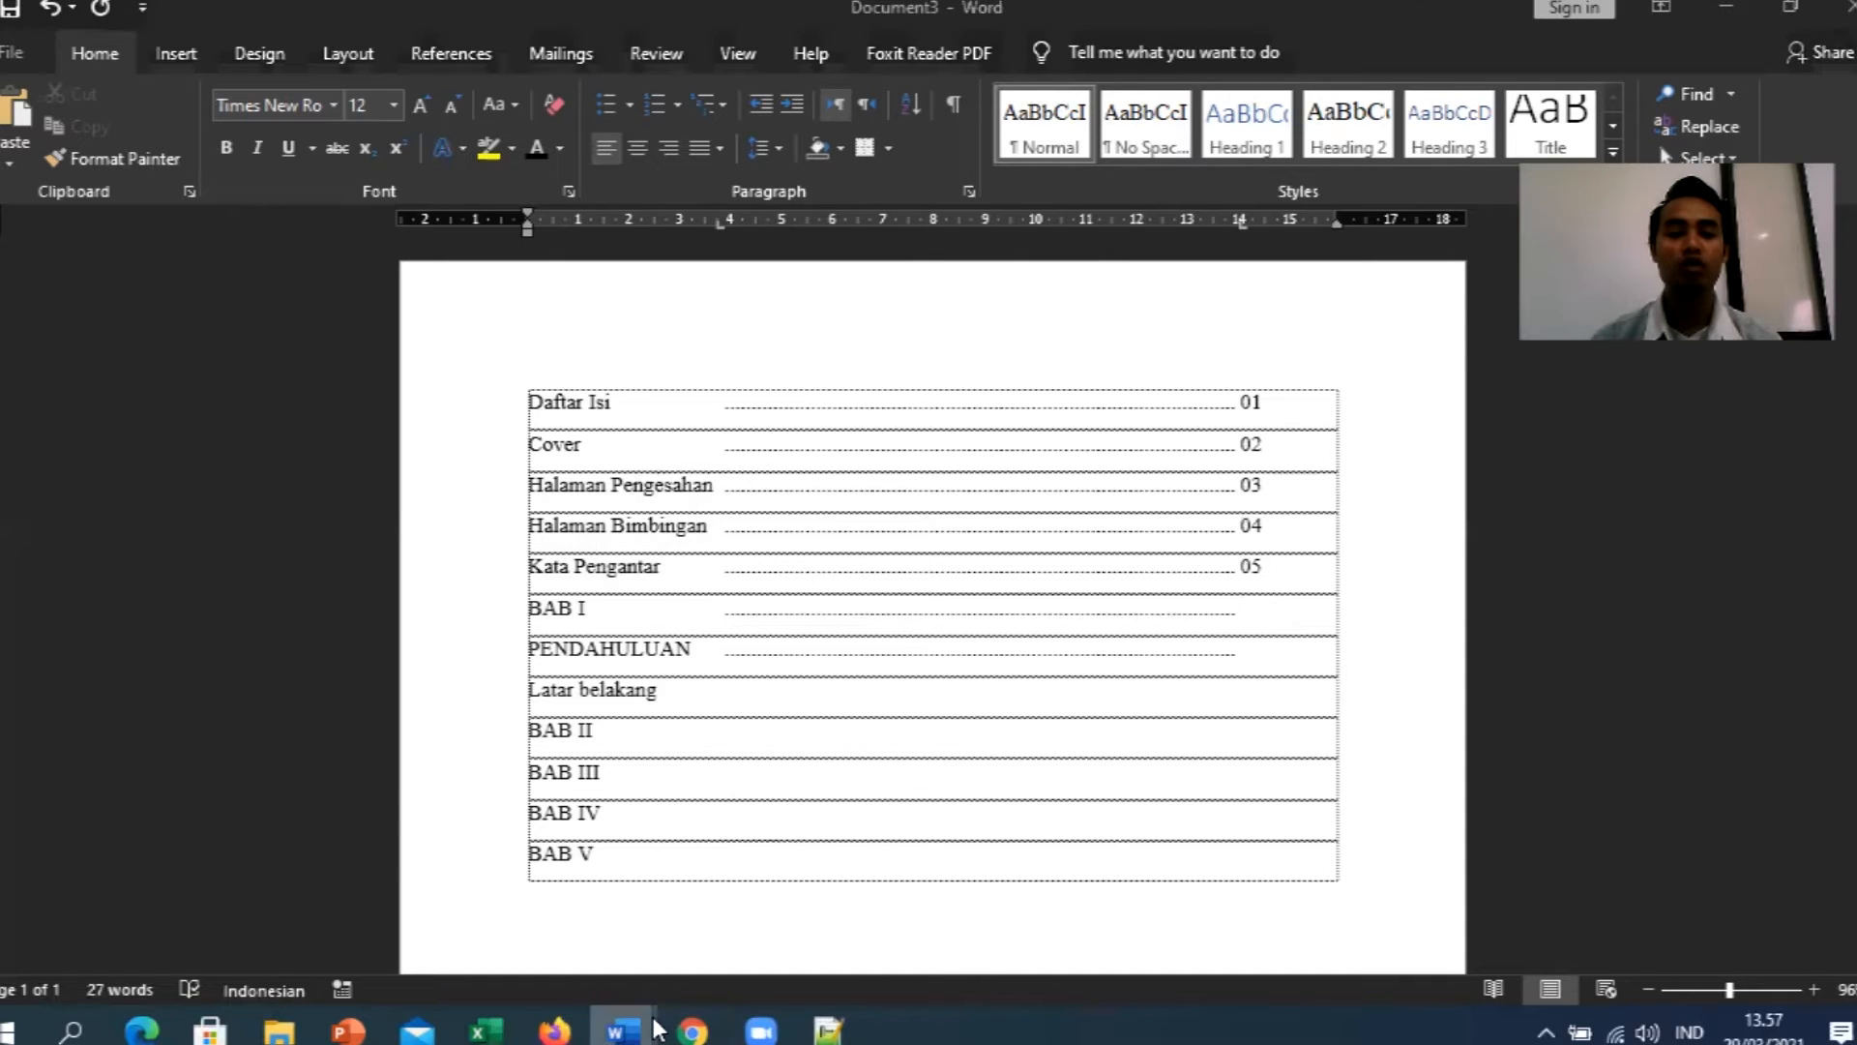
click(764, 909)
Examine the pages of Document2 from Cover through the BAB chapters, checking their headings and subheadings.
scroll(947, 677, down, 1)
scroll(947, 677, down, 3)
scroll(1013, 614, up, 3)
scroll(1014, 614, up, 1)
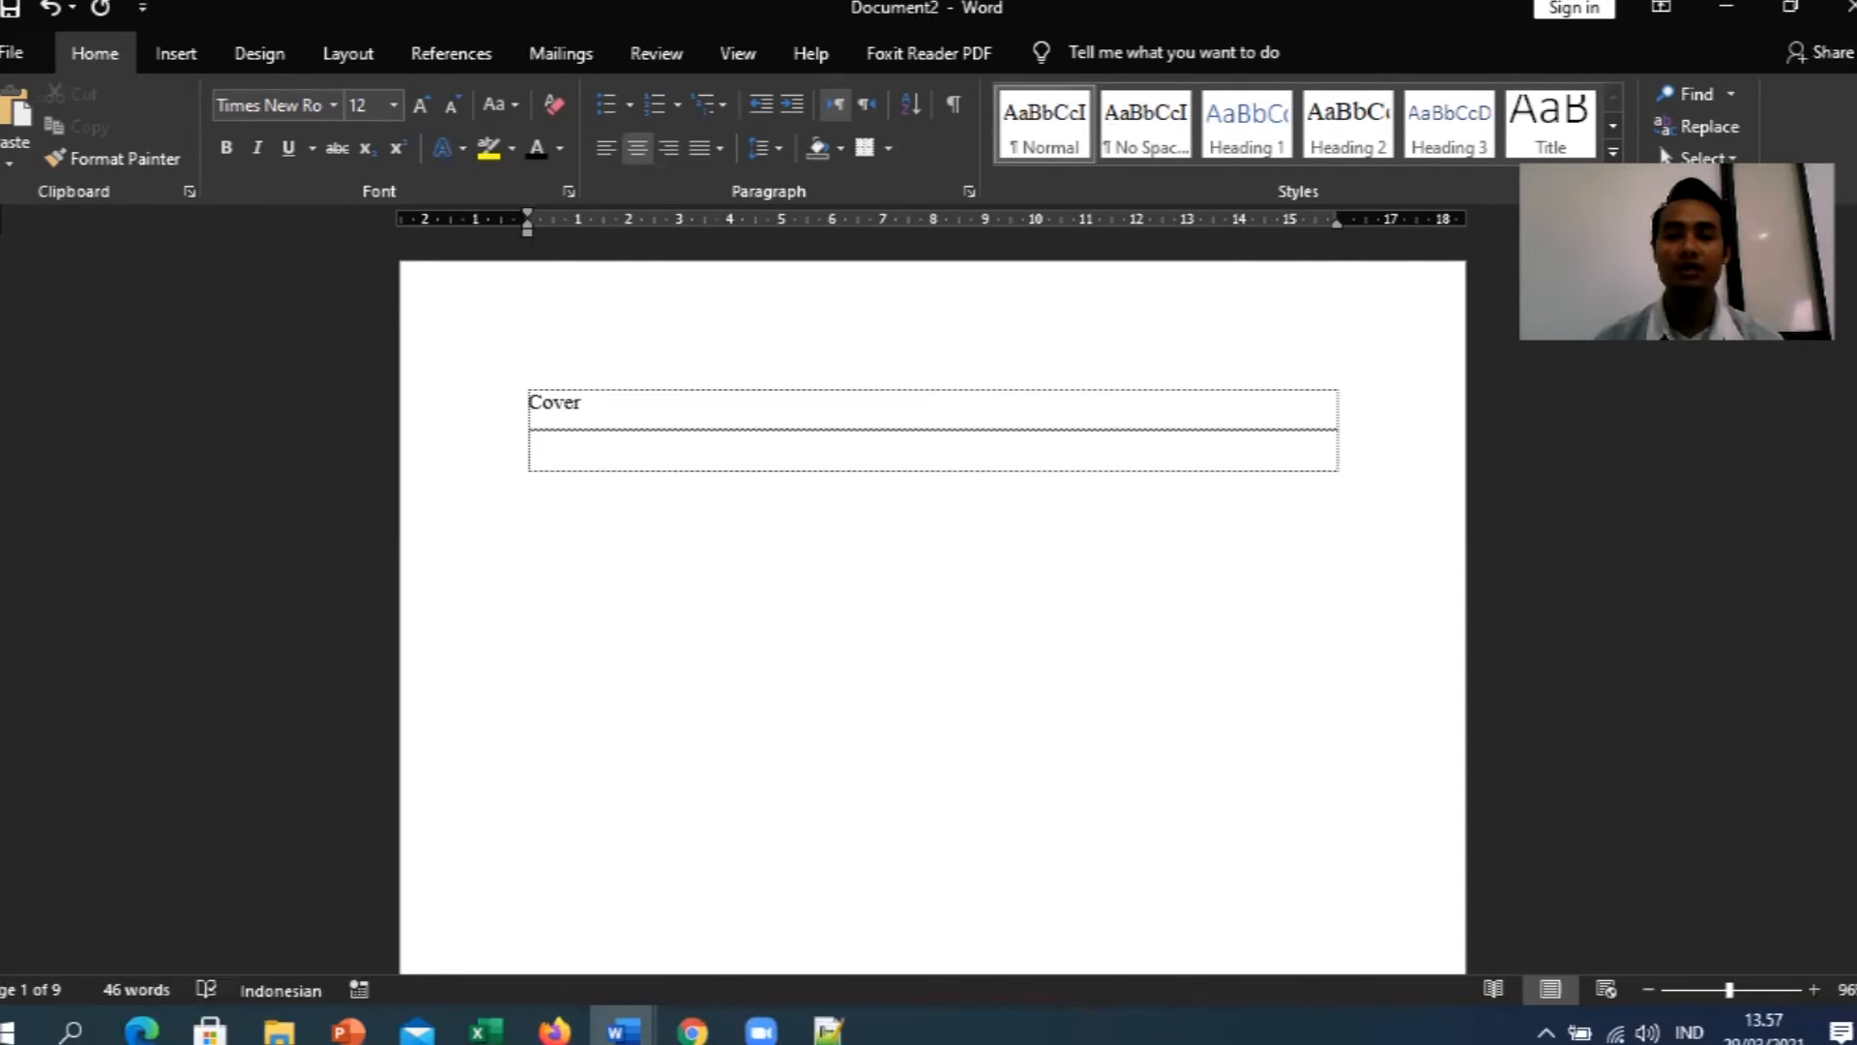
scroll(932, 619, down, 10)
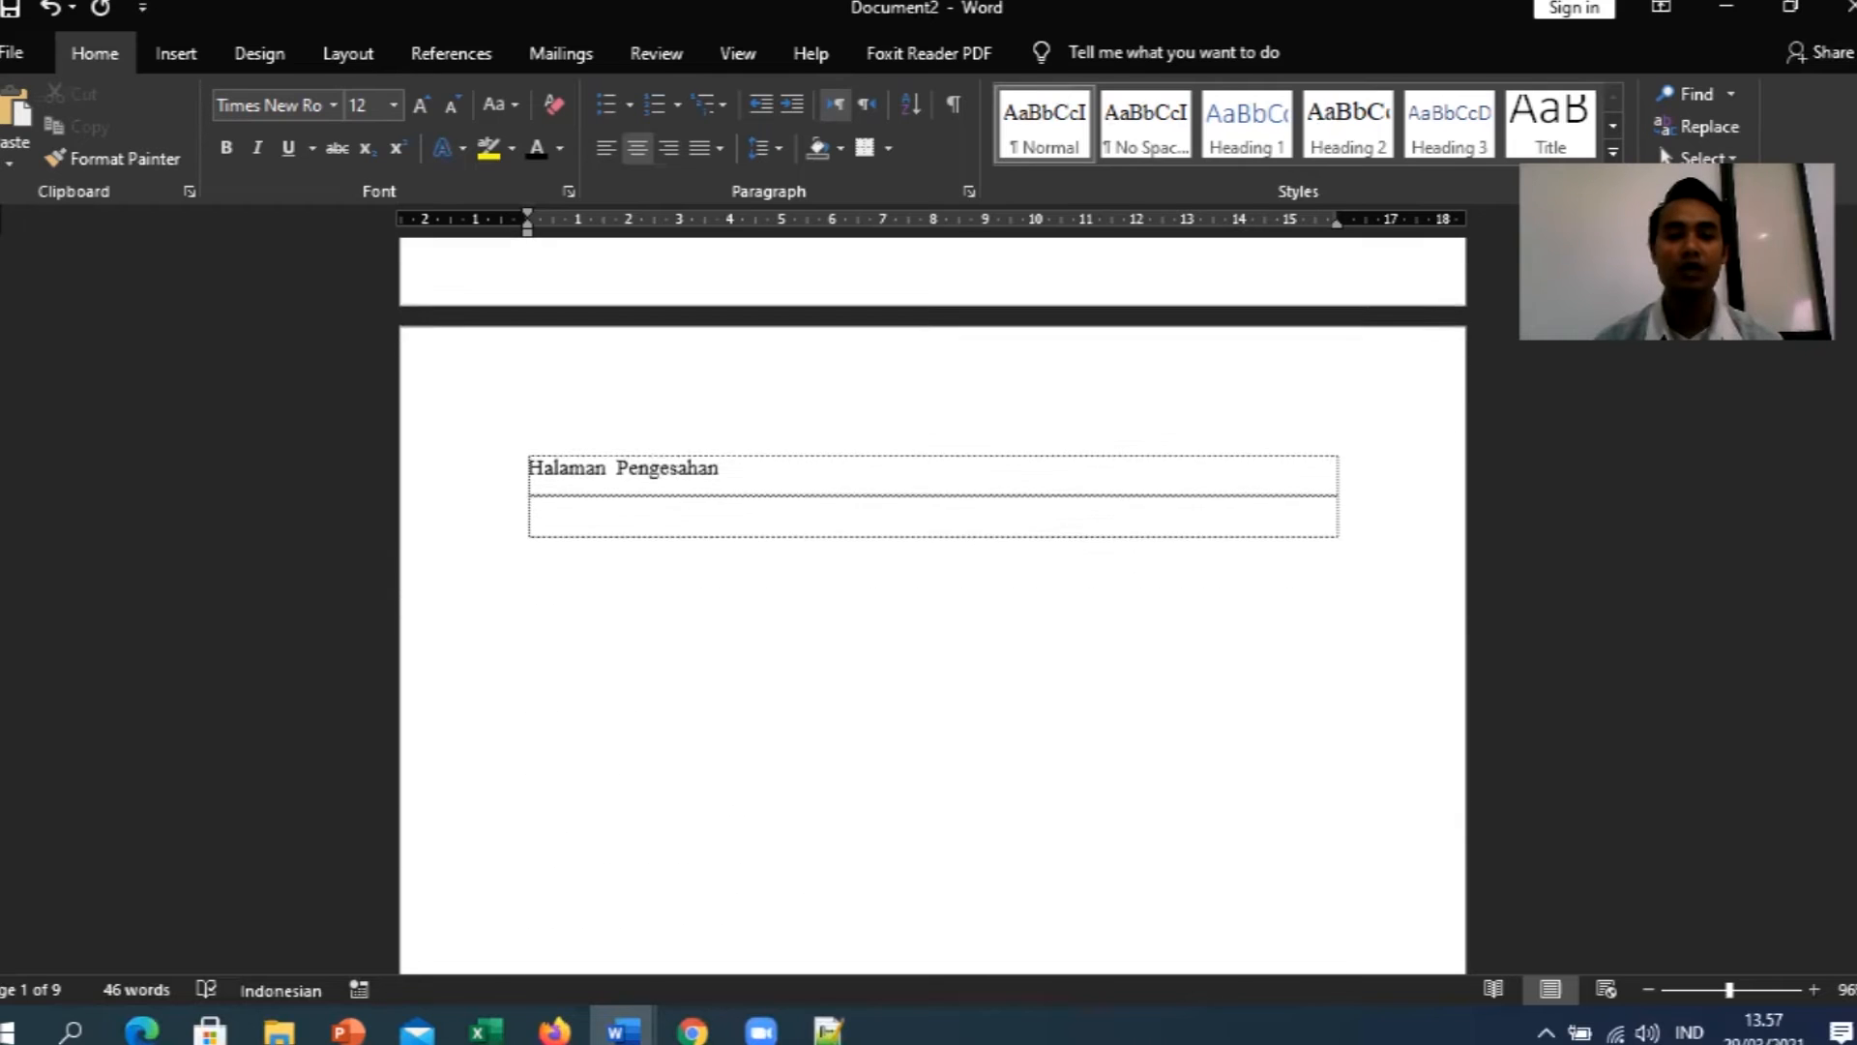
scroll(933, 619, down, 5)
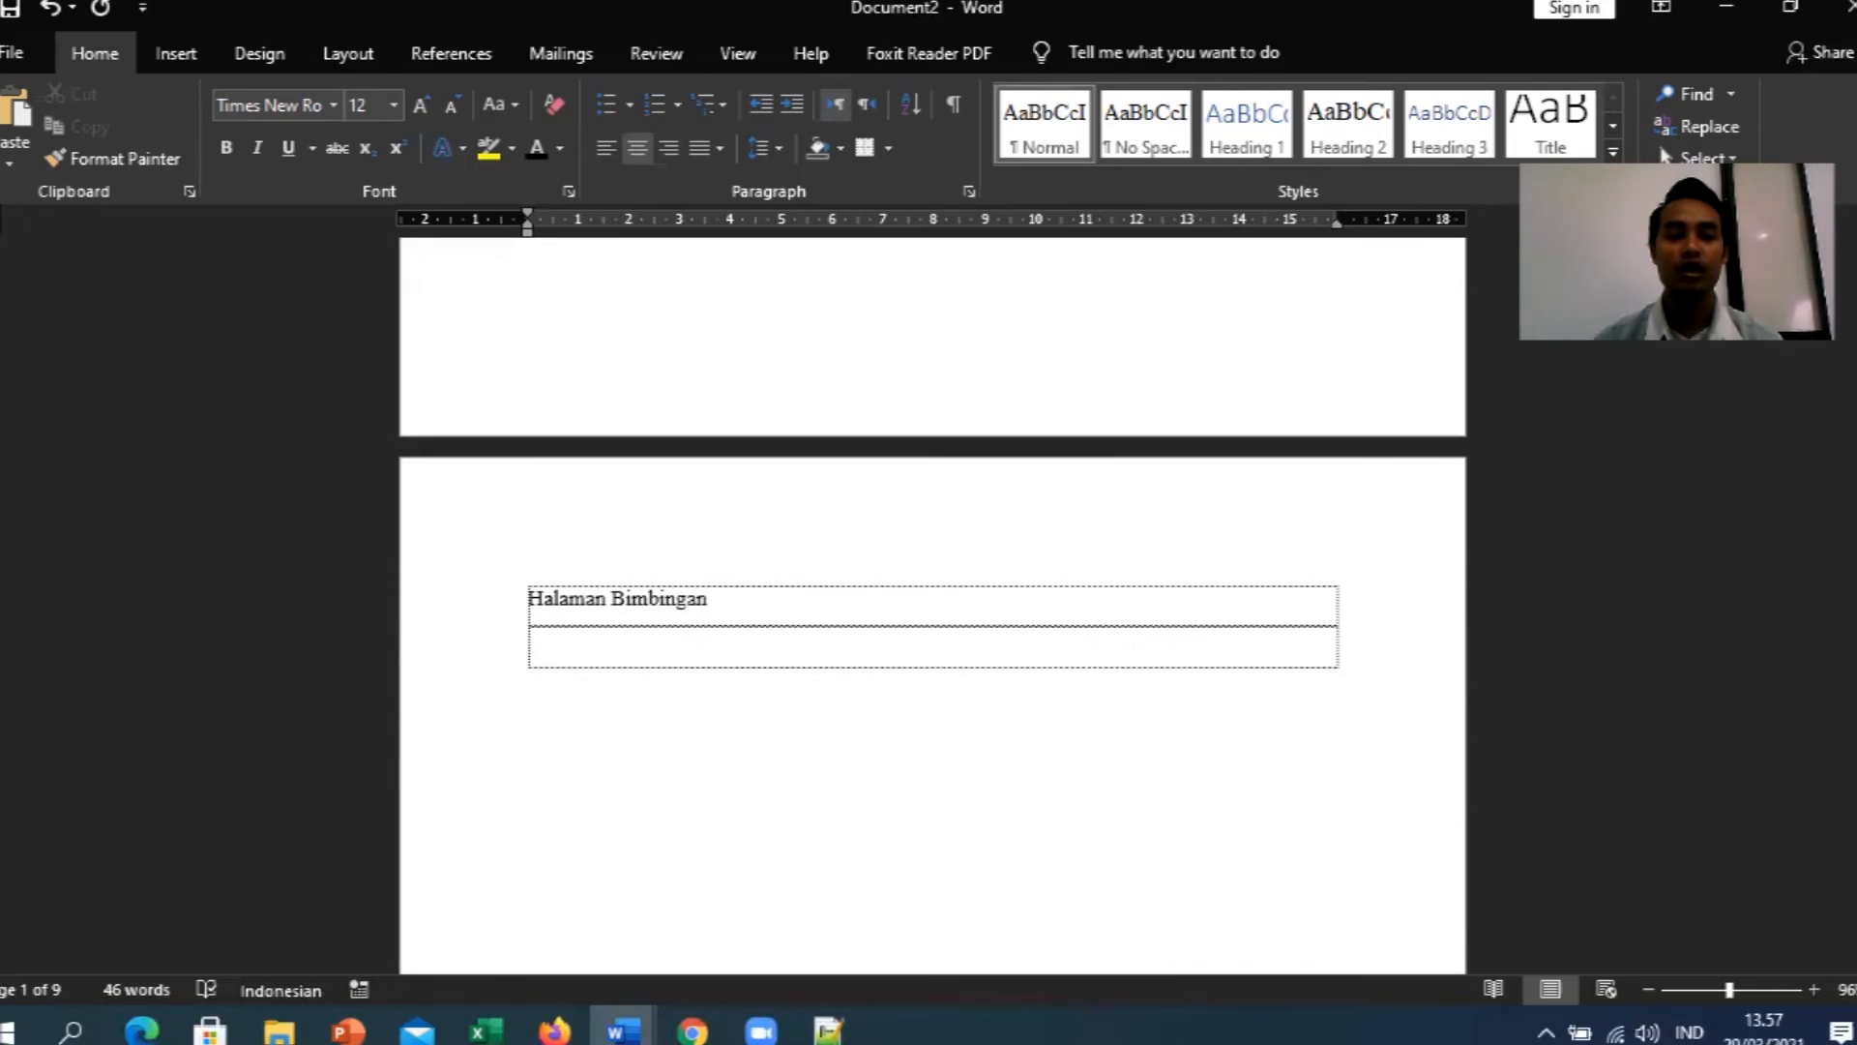
scroll(1191, 404, down, 10)
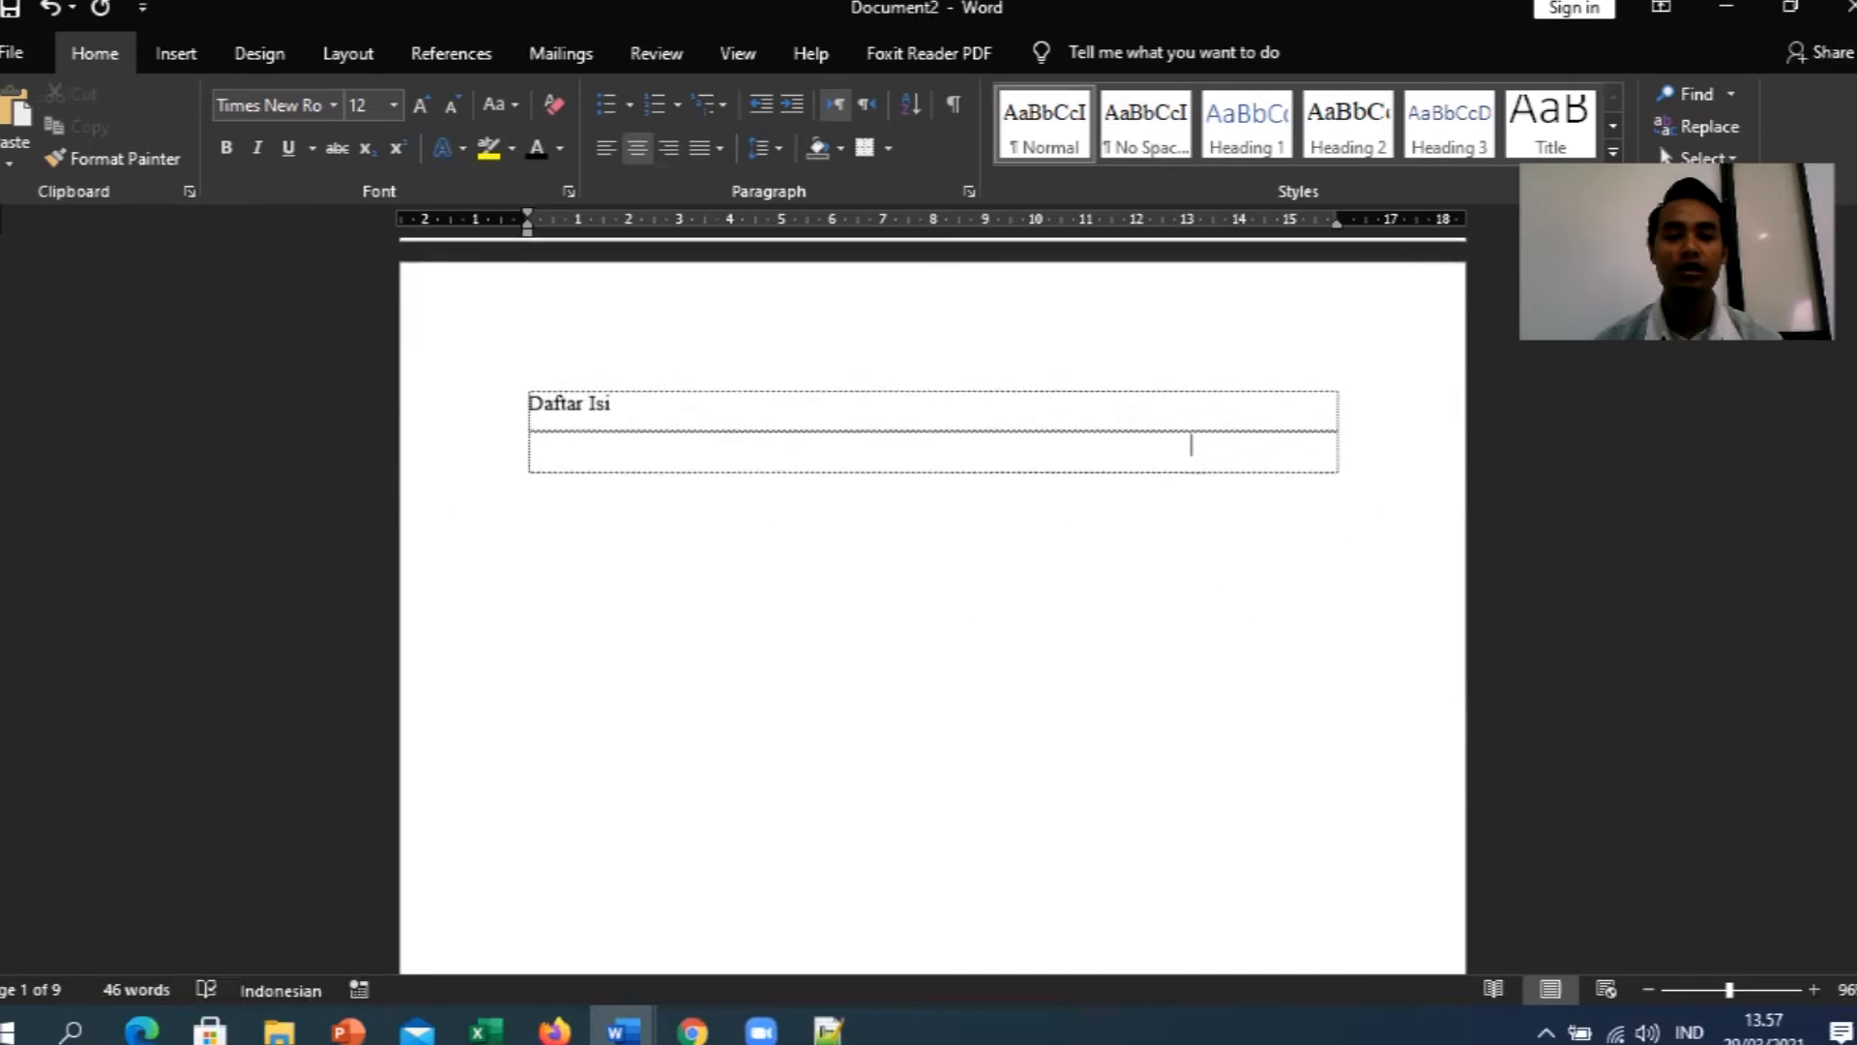
scroll(1190, 404, down, 10)
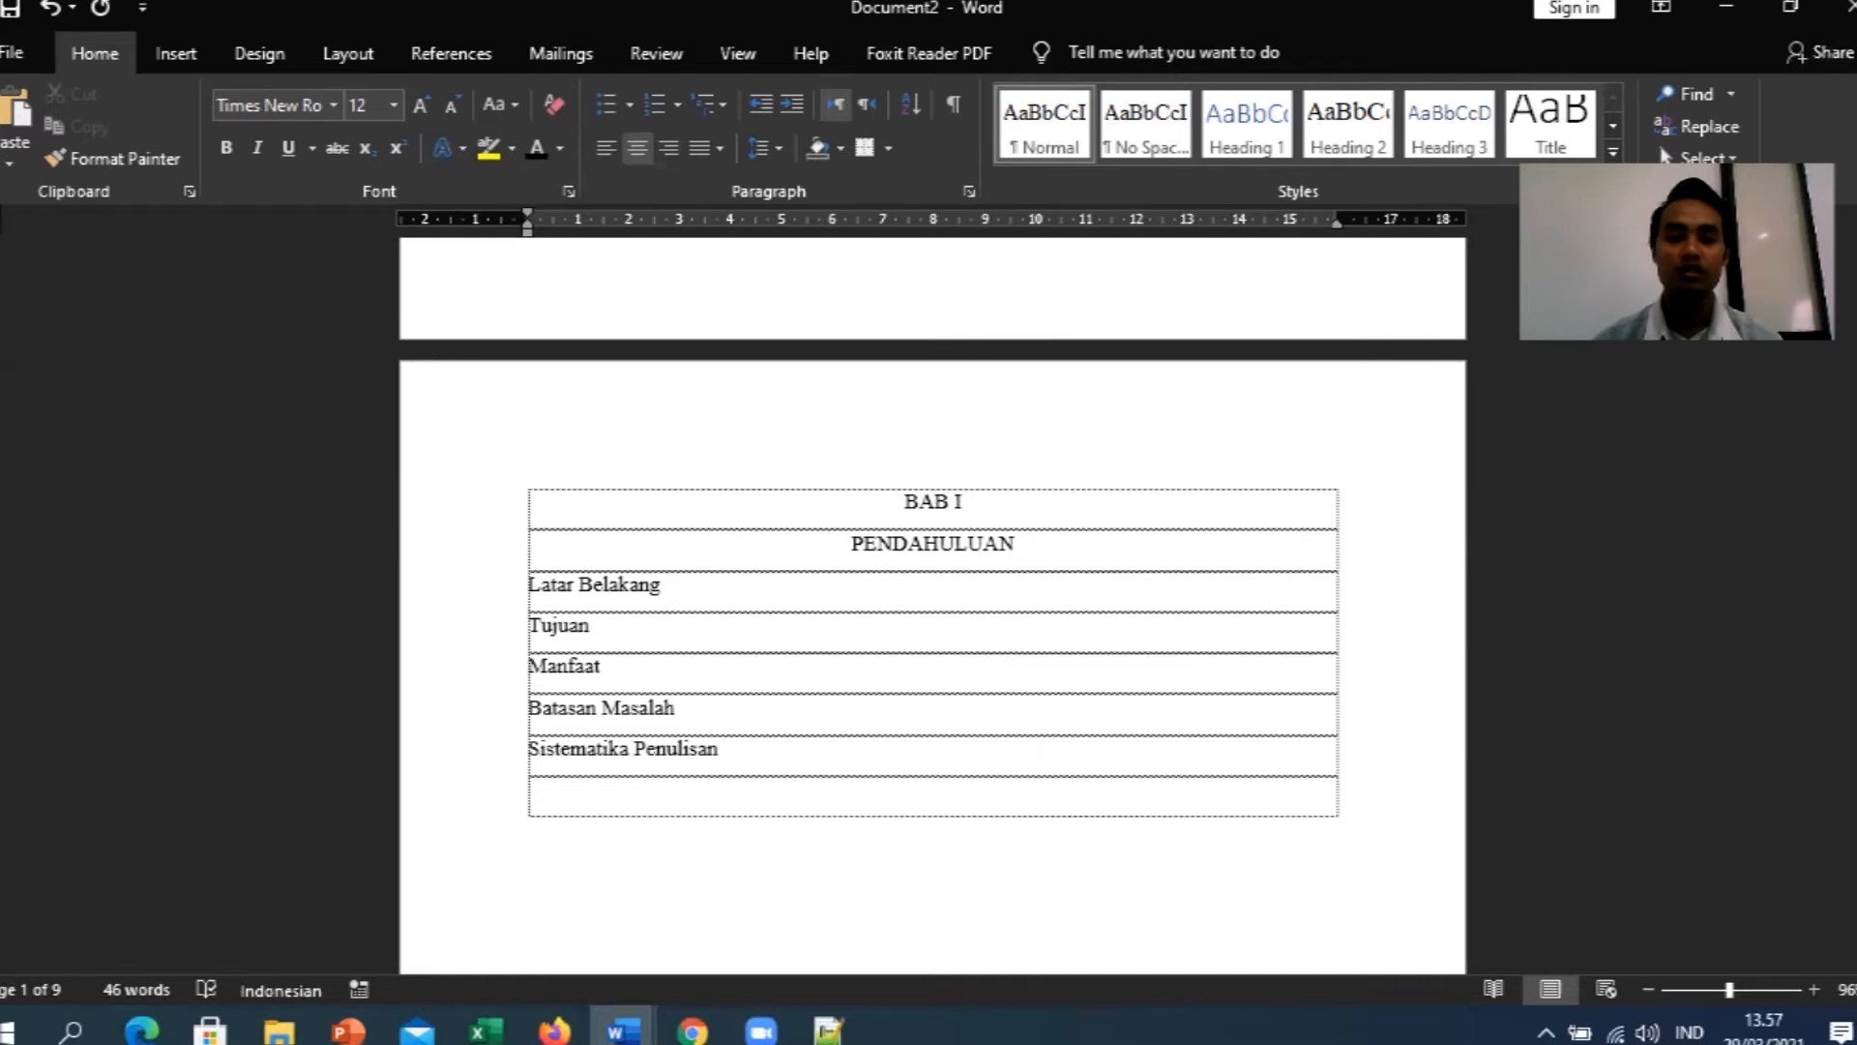
scroll(932, 580, up, 15)
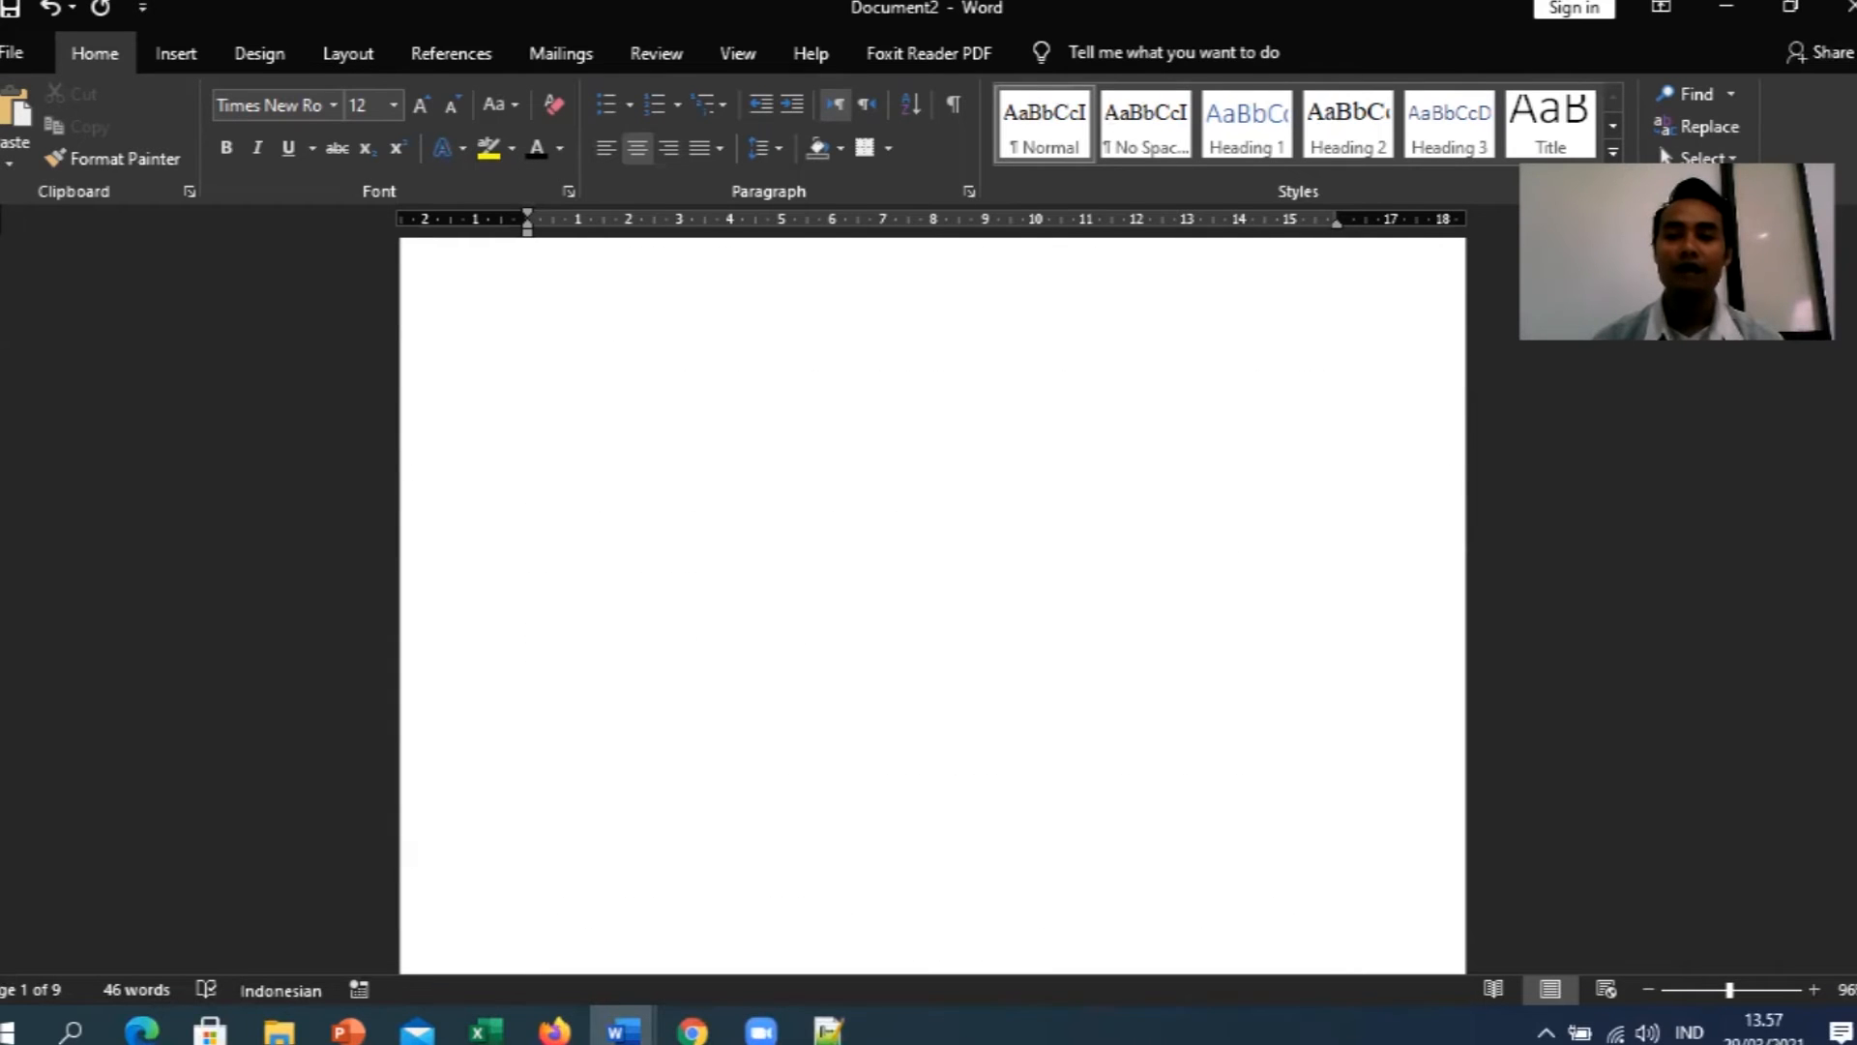
scroll(933, 580, up, 9)
scroll(933, 580, down, 12)
scroll(1191, 928, down, 20)
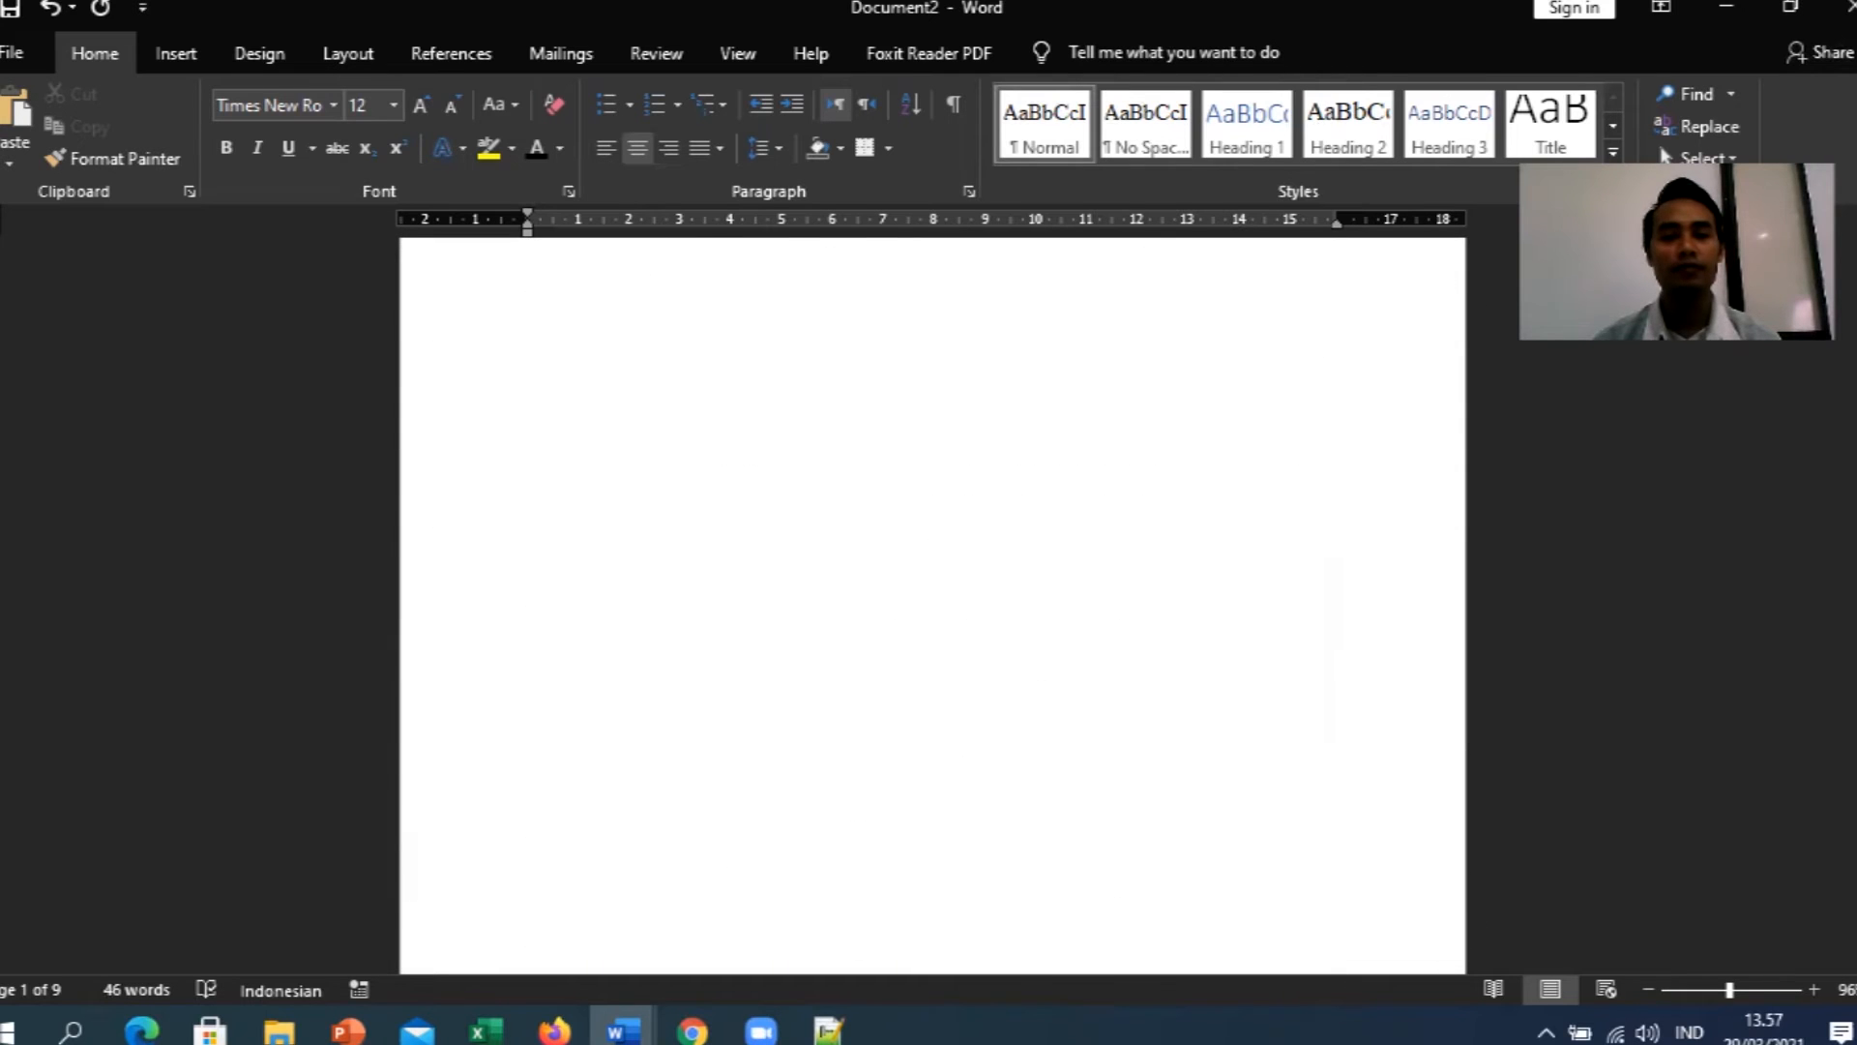
scroll(933, 599, down, 20)
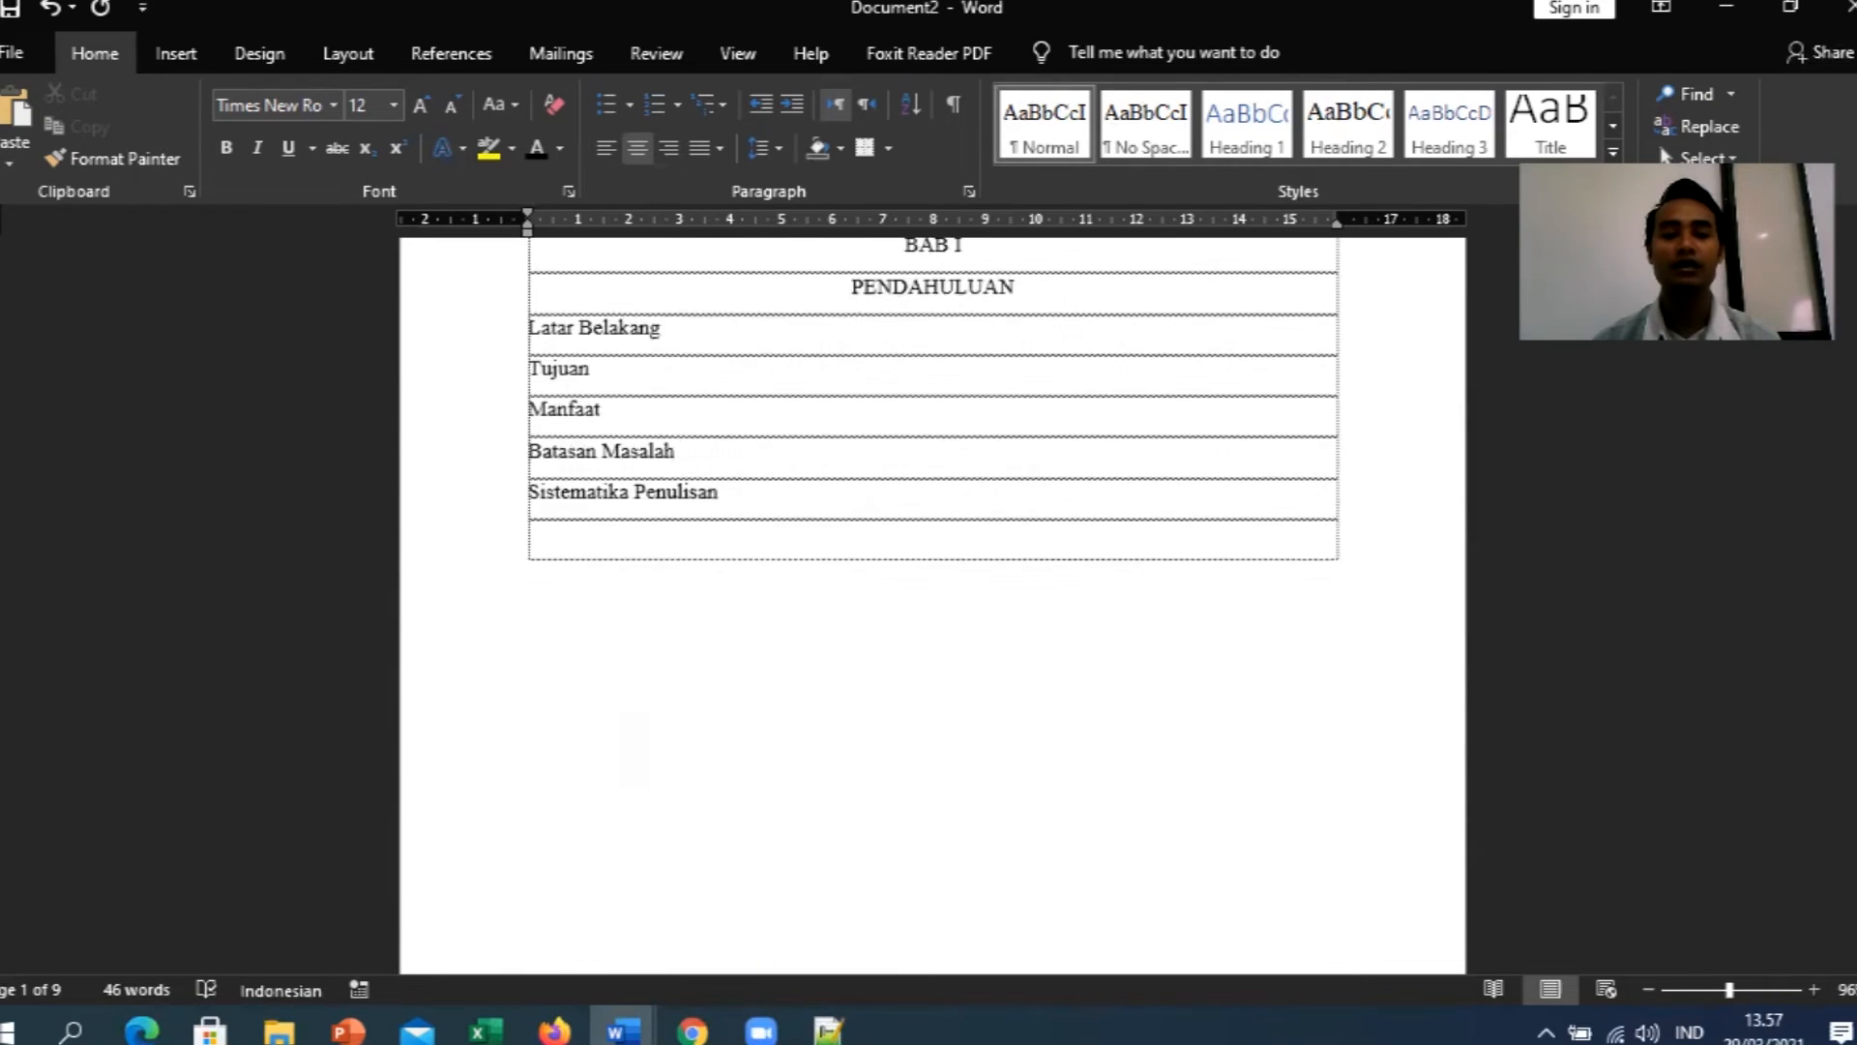
scroll(932, 600, down, 20)
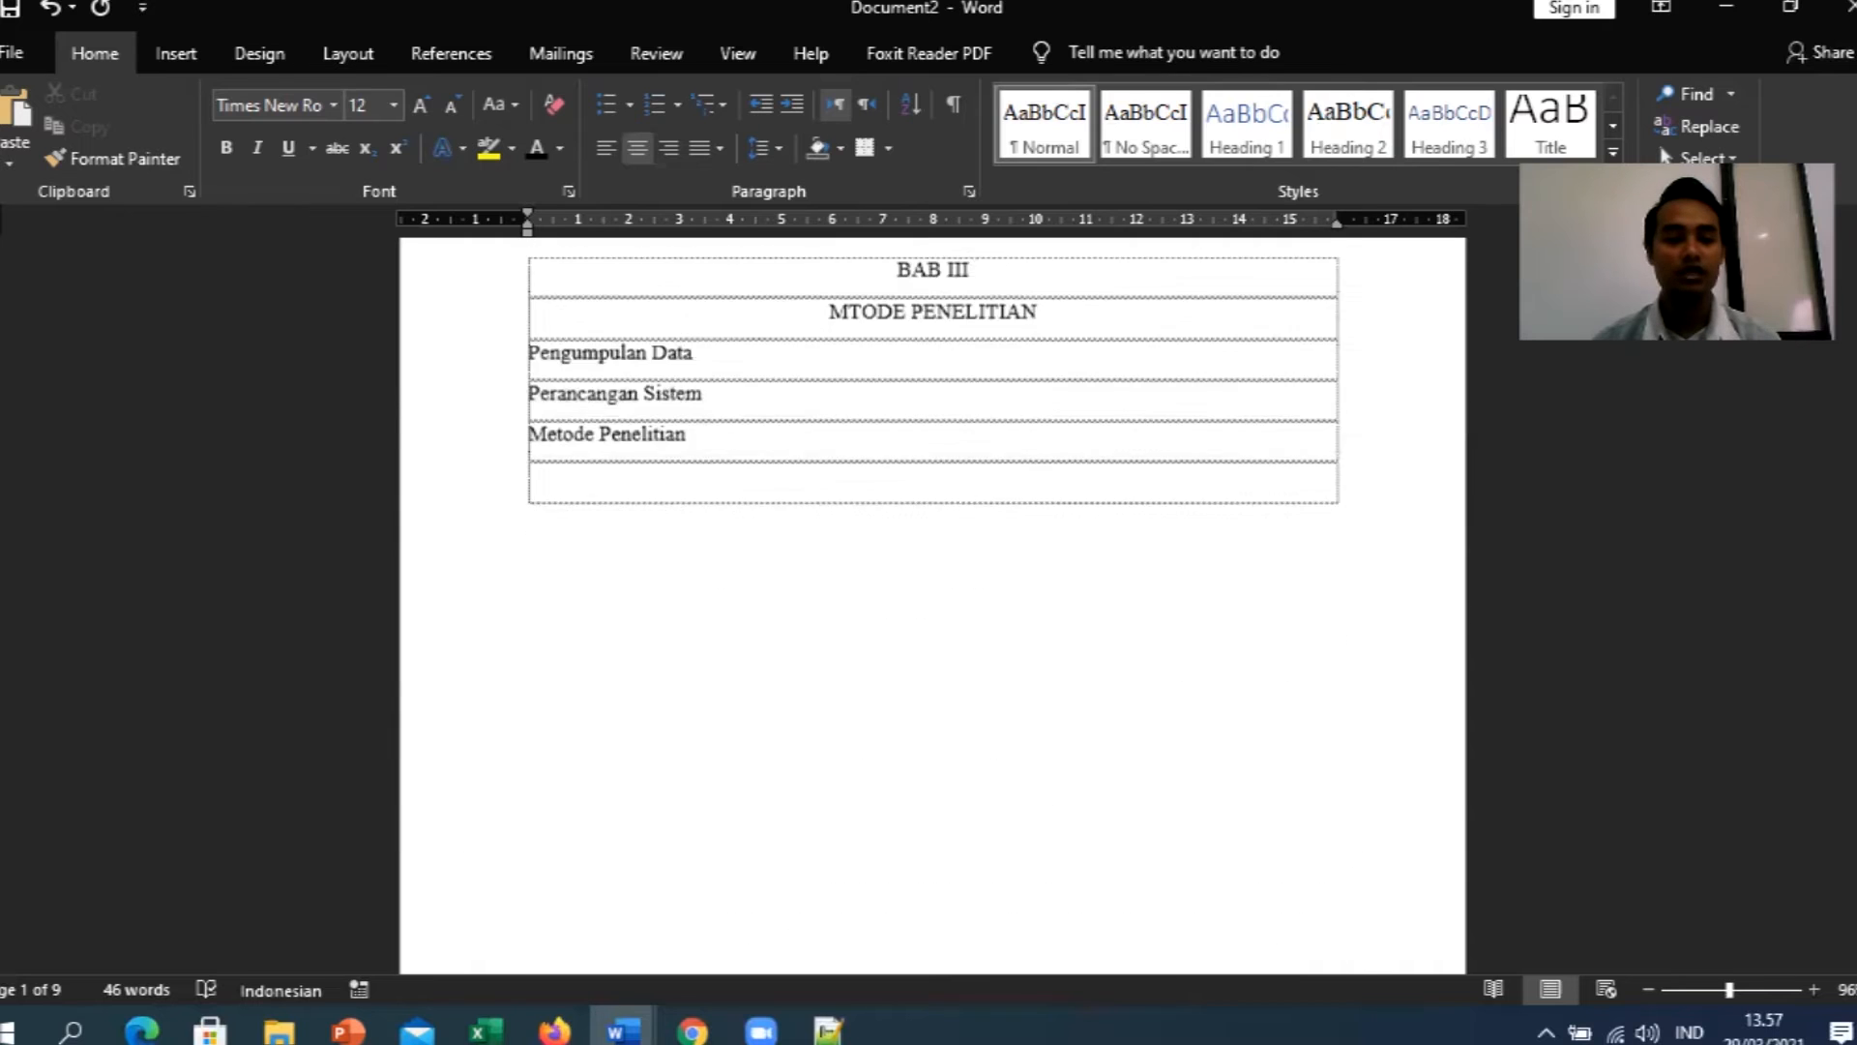
scroll(932, 600, down, 10)
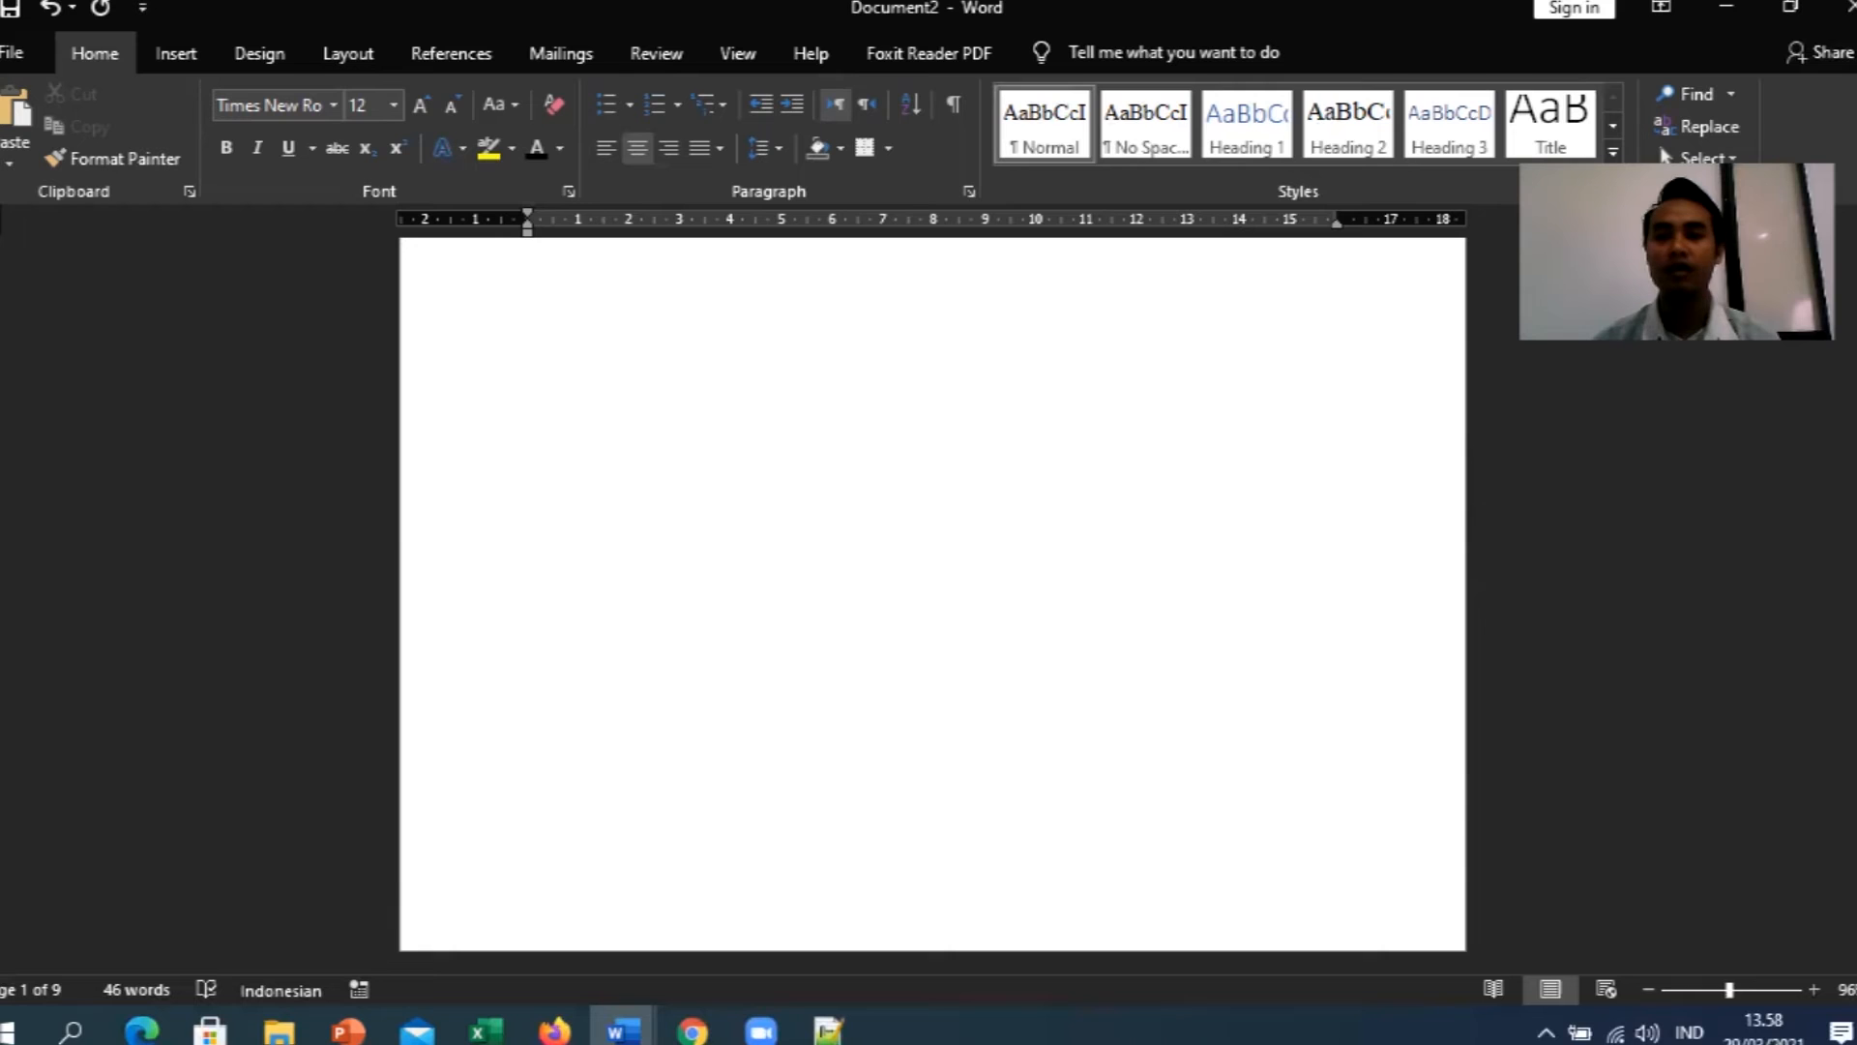
scroll(933, 600, up, 20)
scroll(932, 599, up, 20)
scroll(932, 600, up, 1)
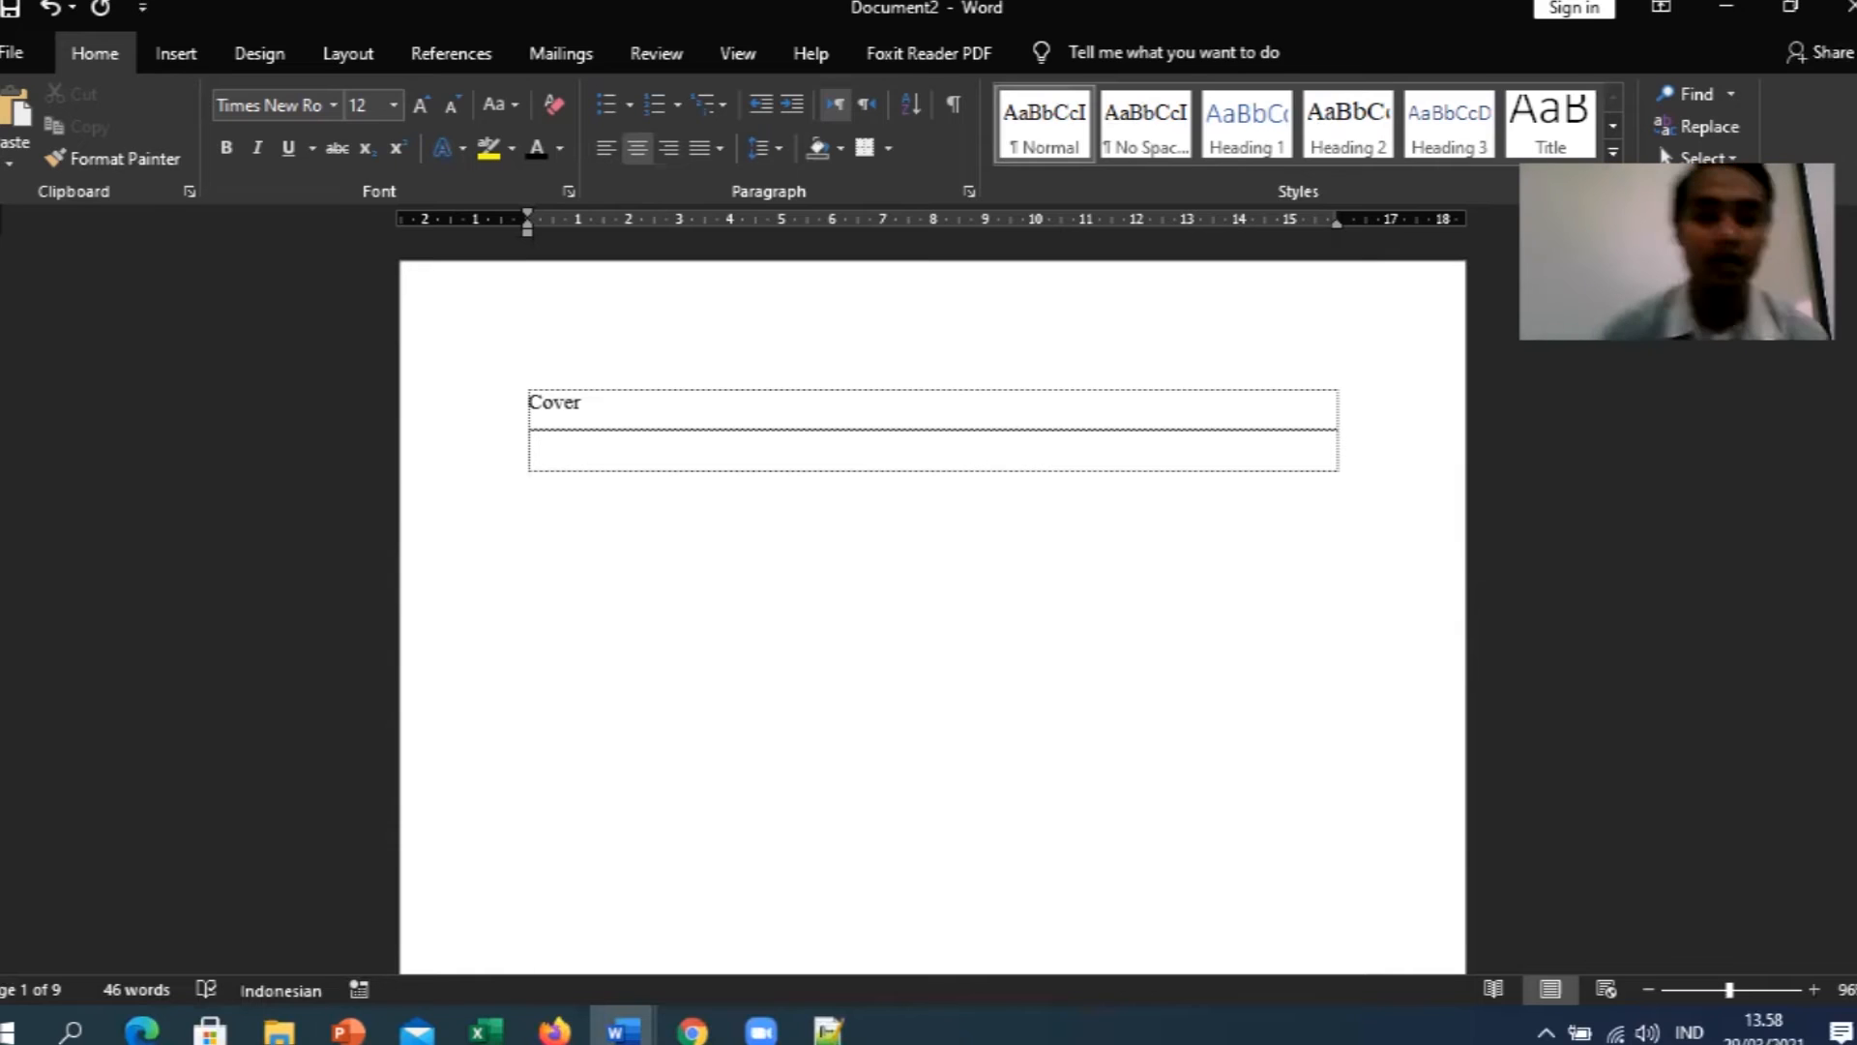
Apply the Heading 3 style to the Halaman Pengesahan title on its page.
click(812, 543)
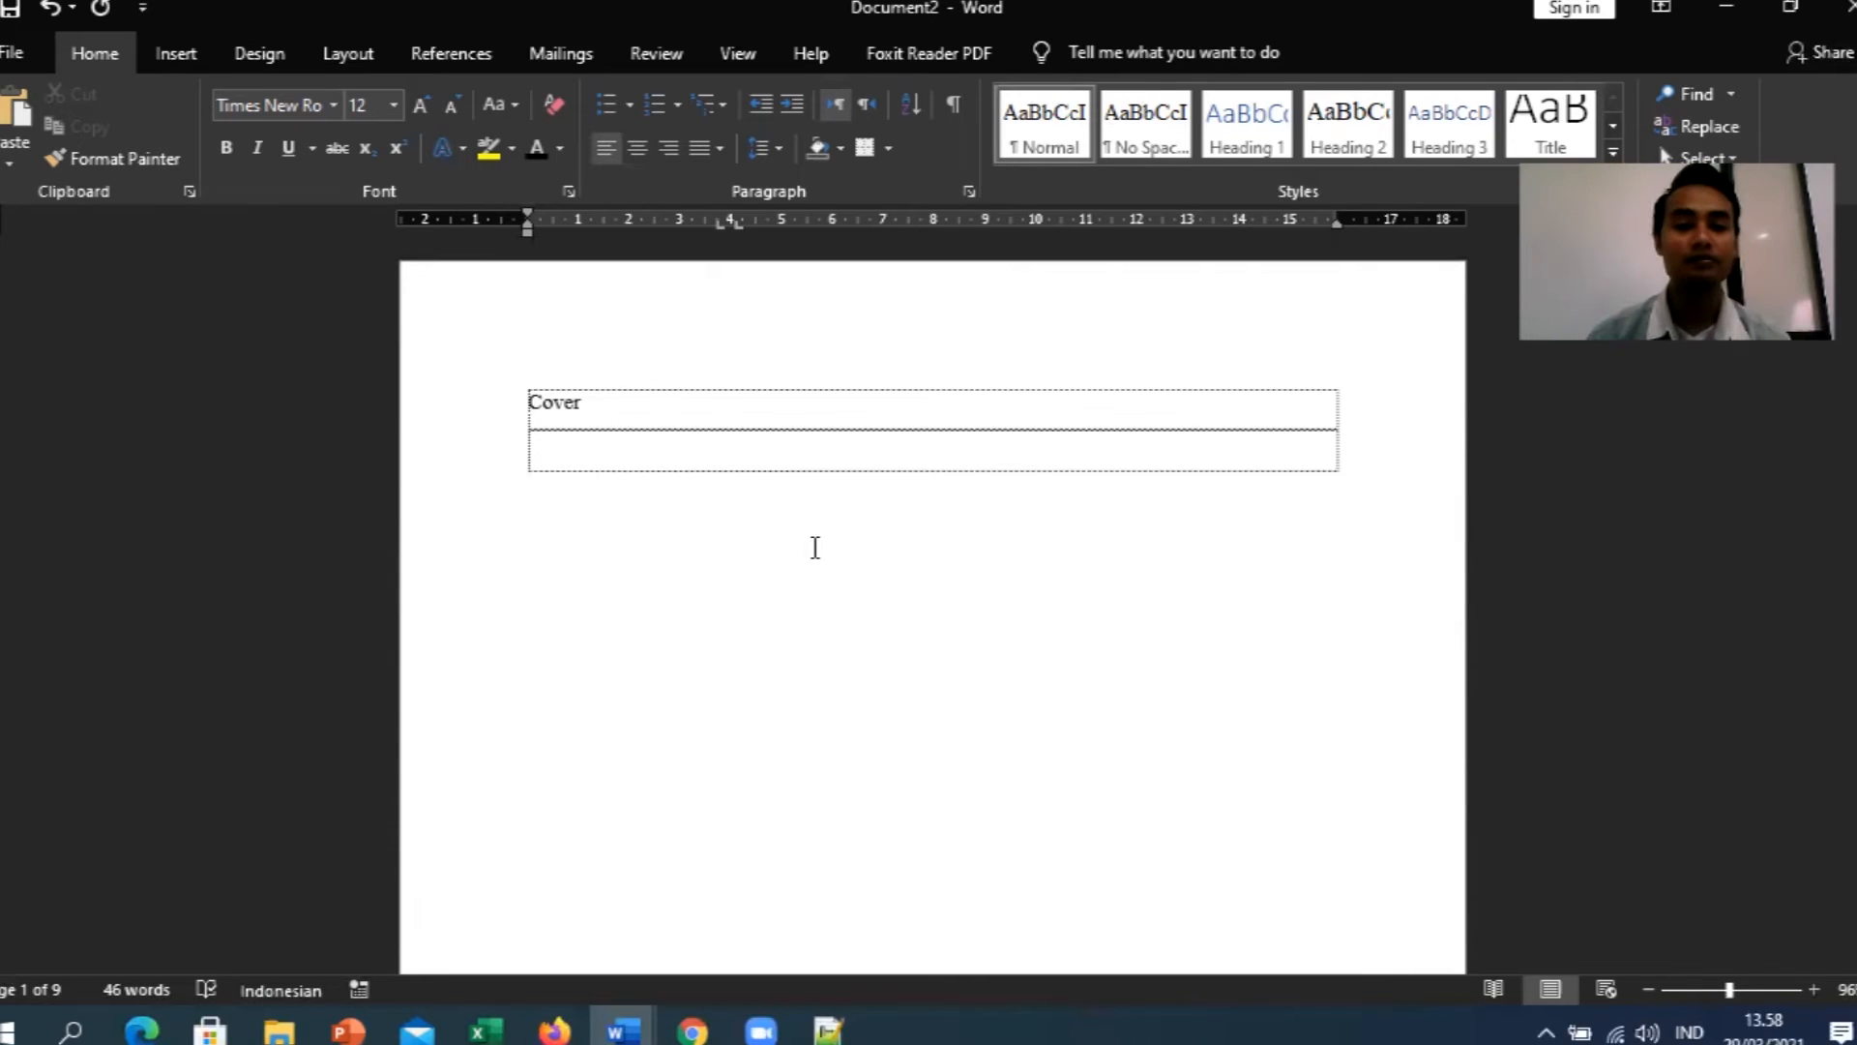
scroll(813, 543, down, 10)
scroll(835, 564, down, 15)
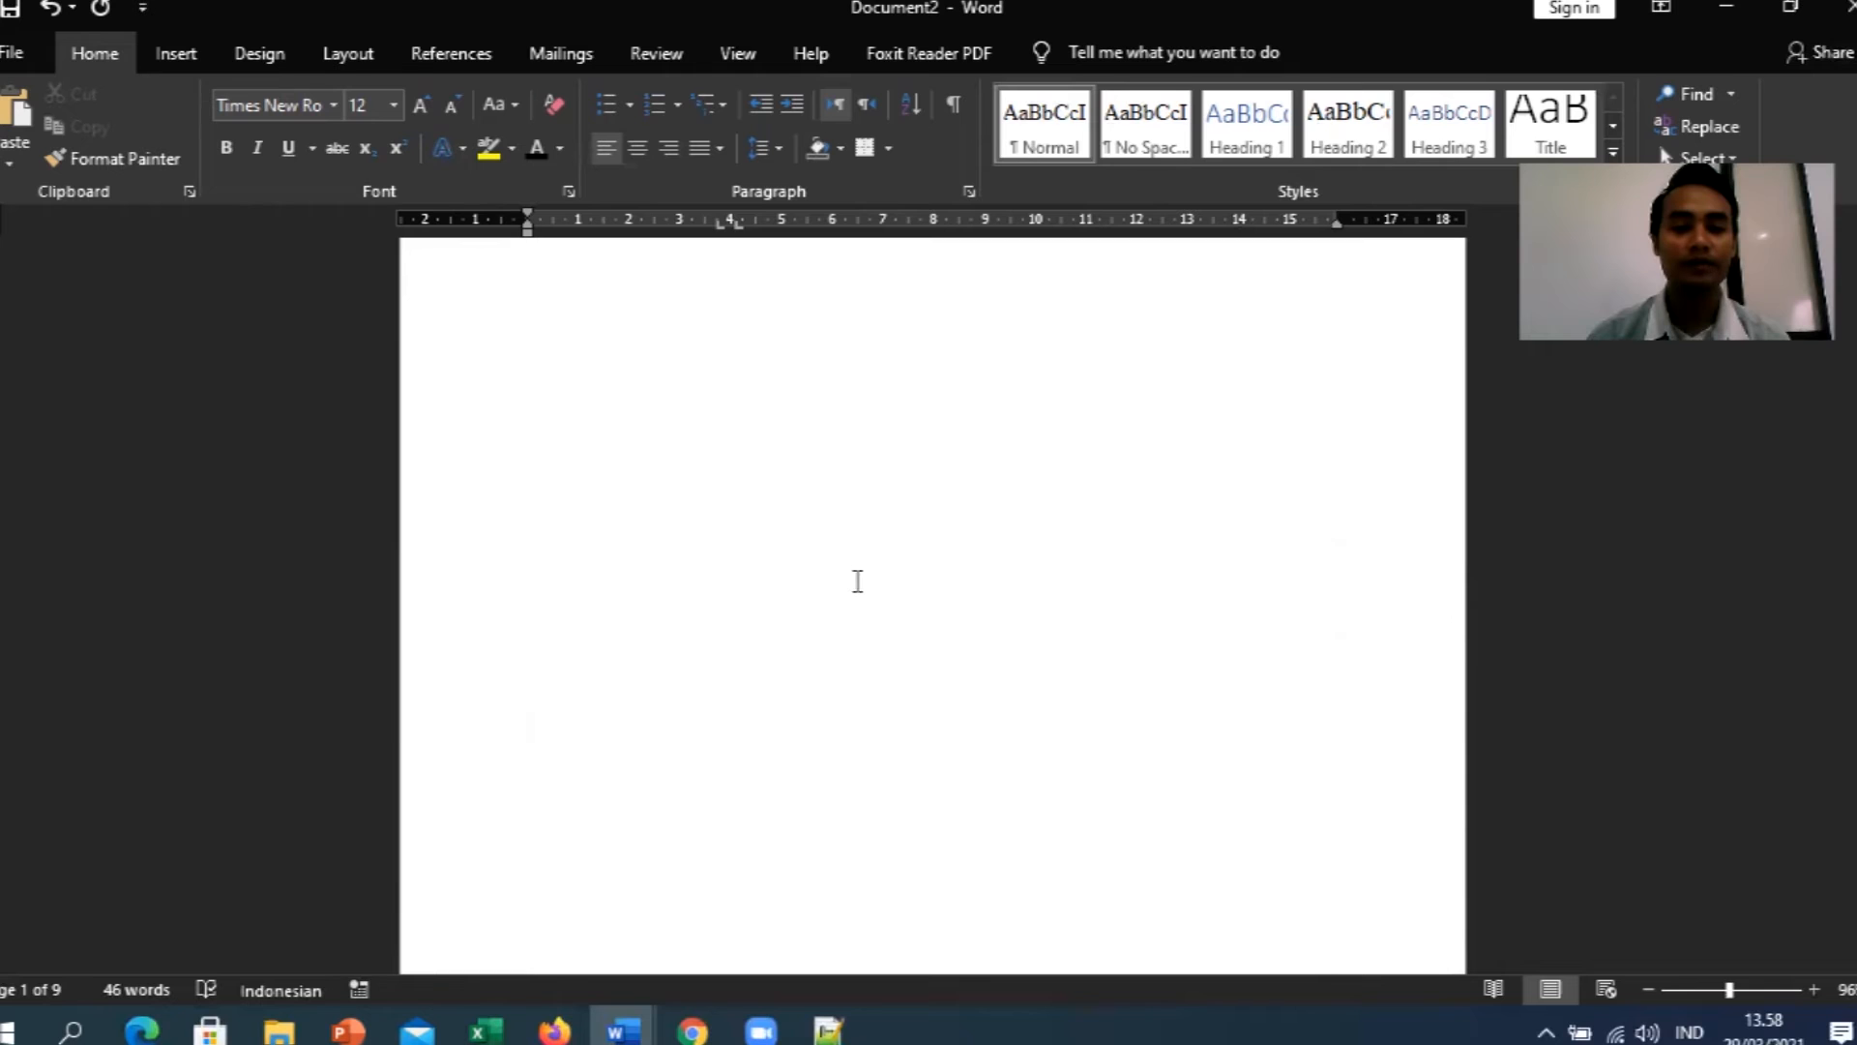
scroll(855, 588, down, 15)
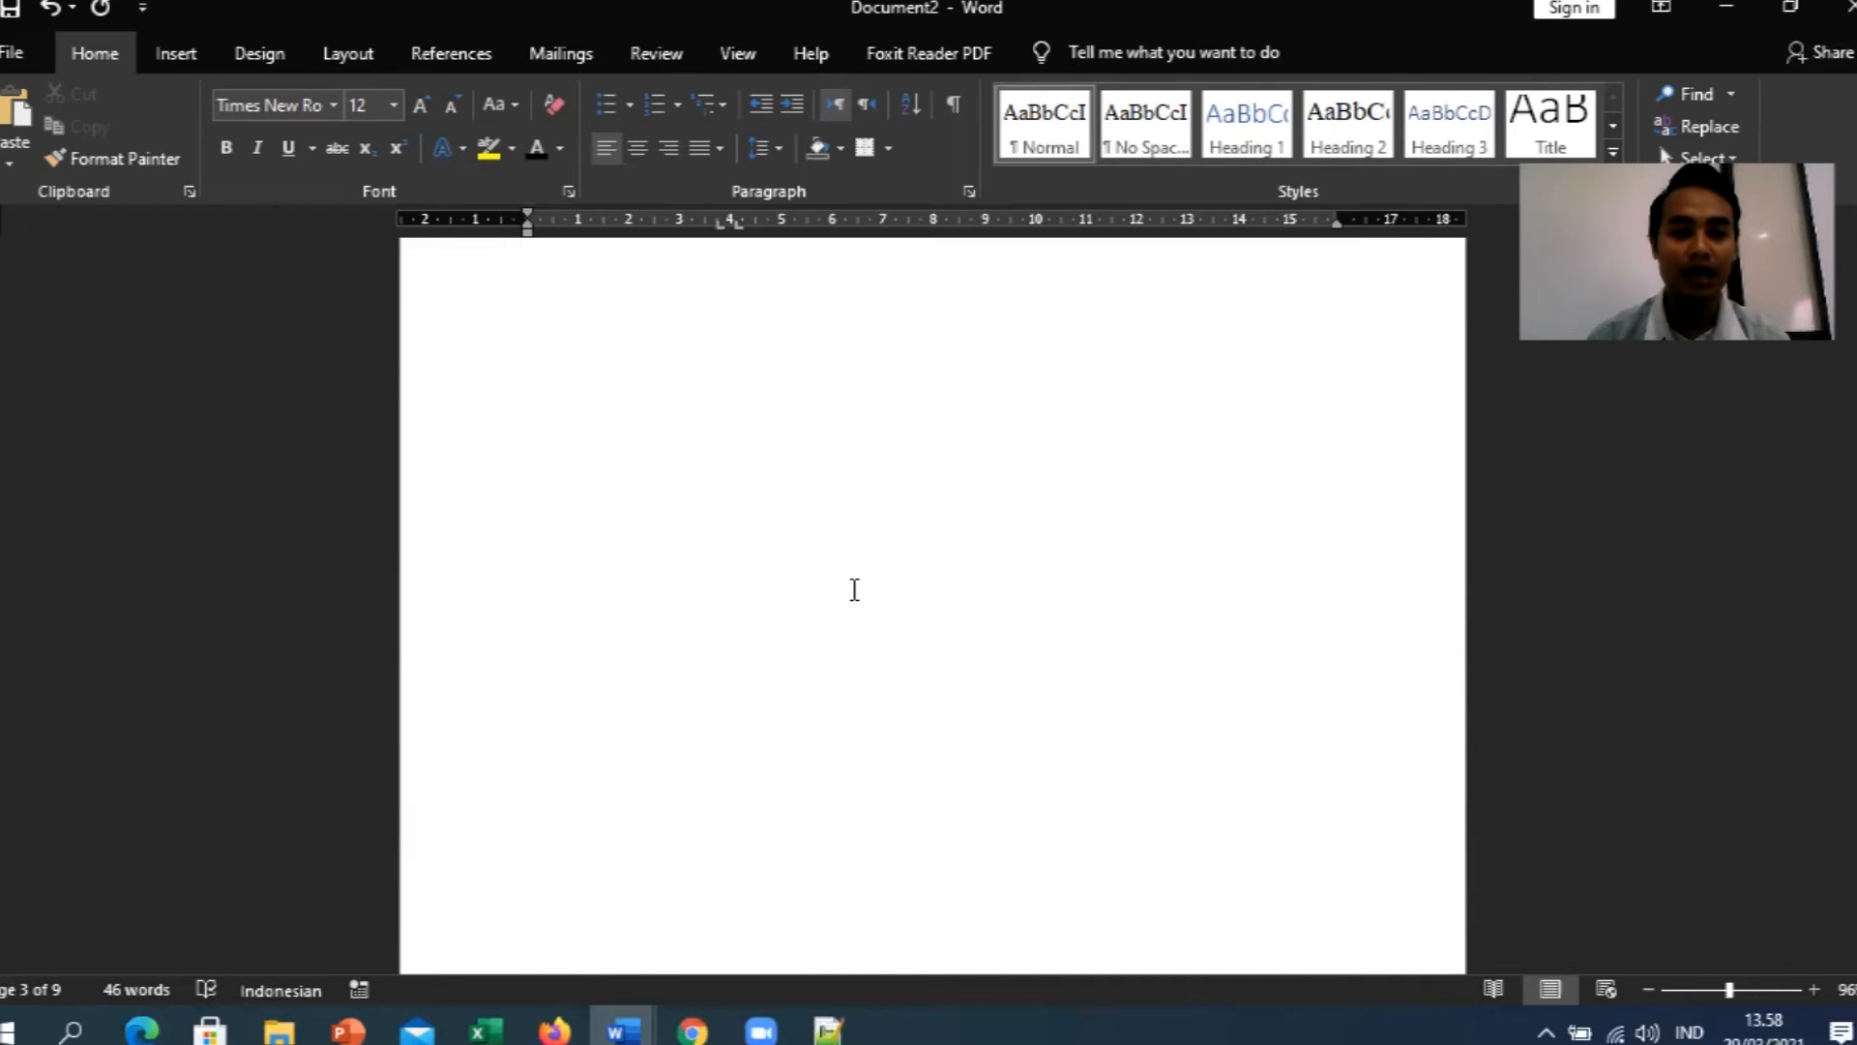
scroll(854, 593, up, 5)
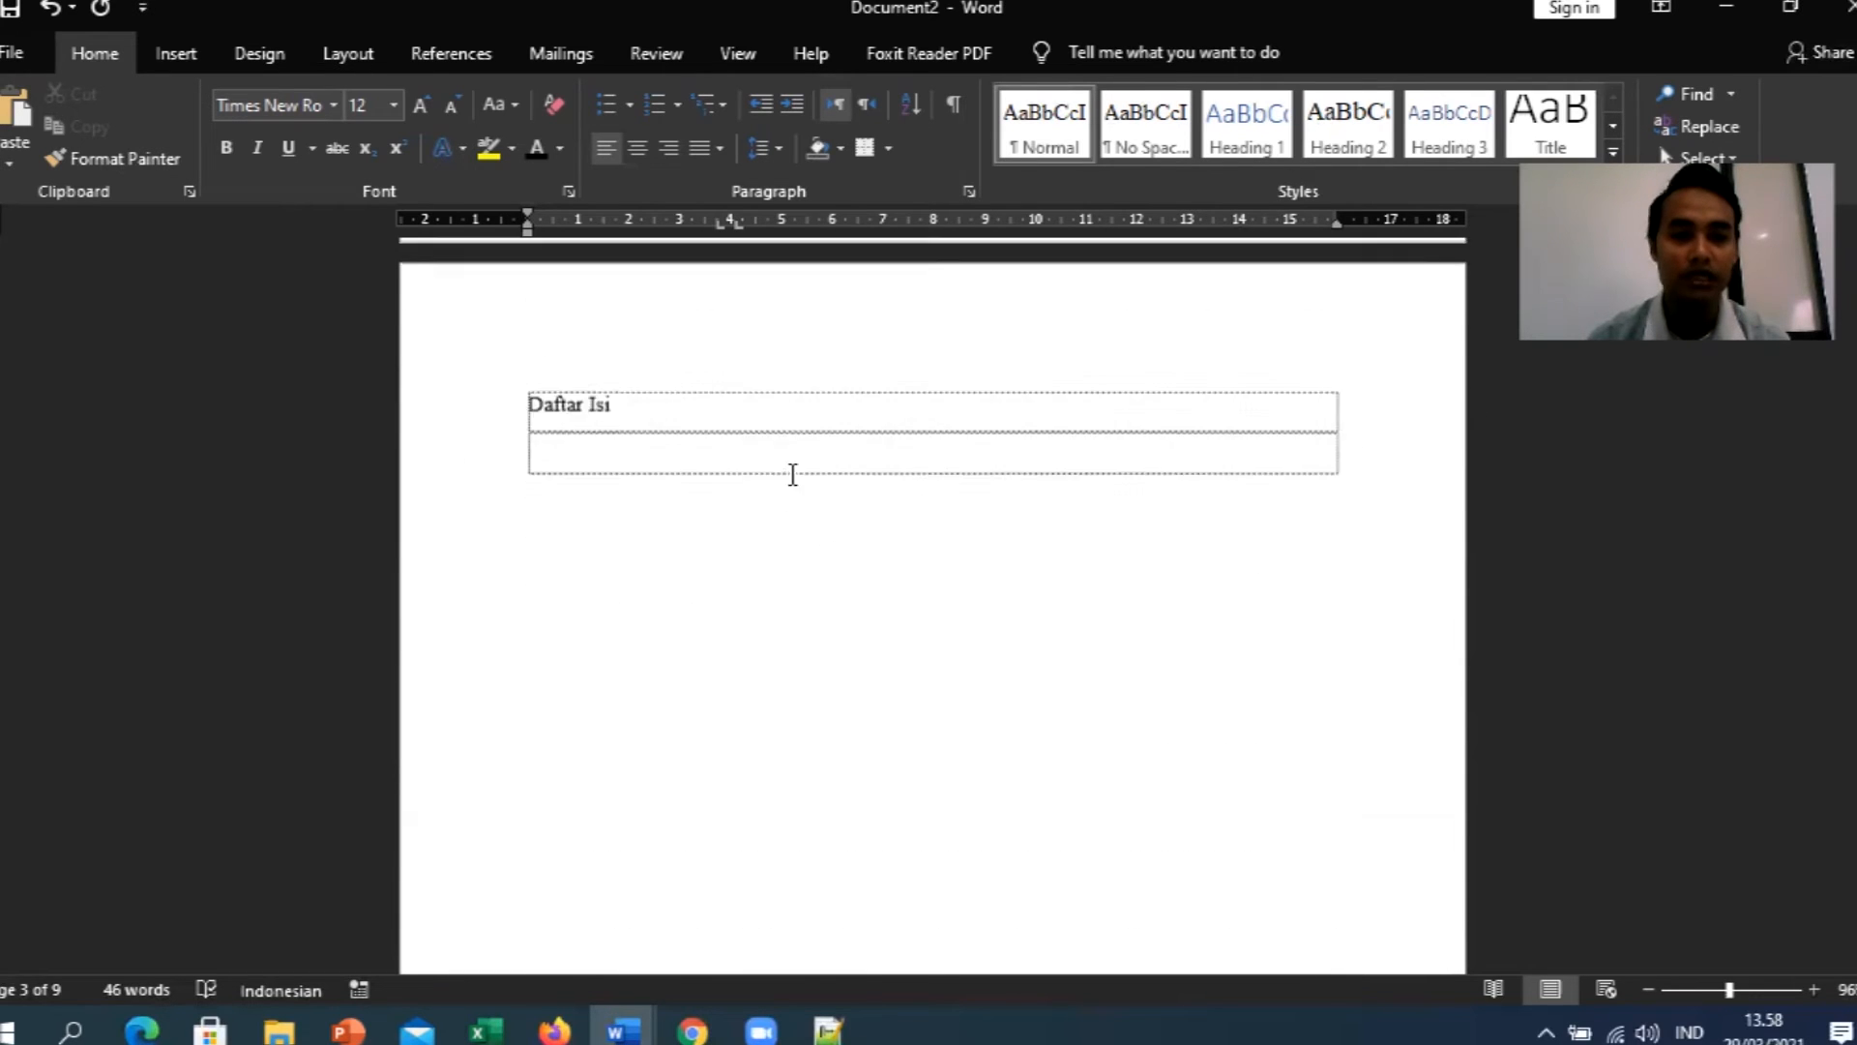
click(651, 452)
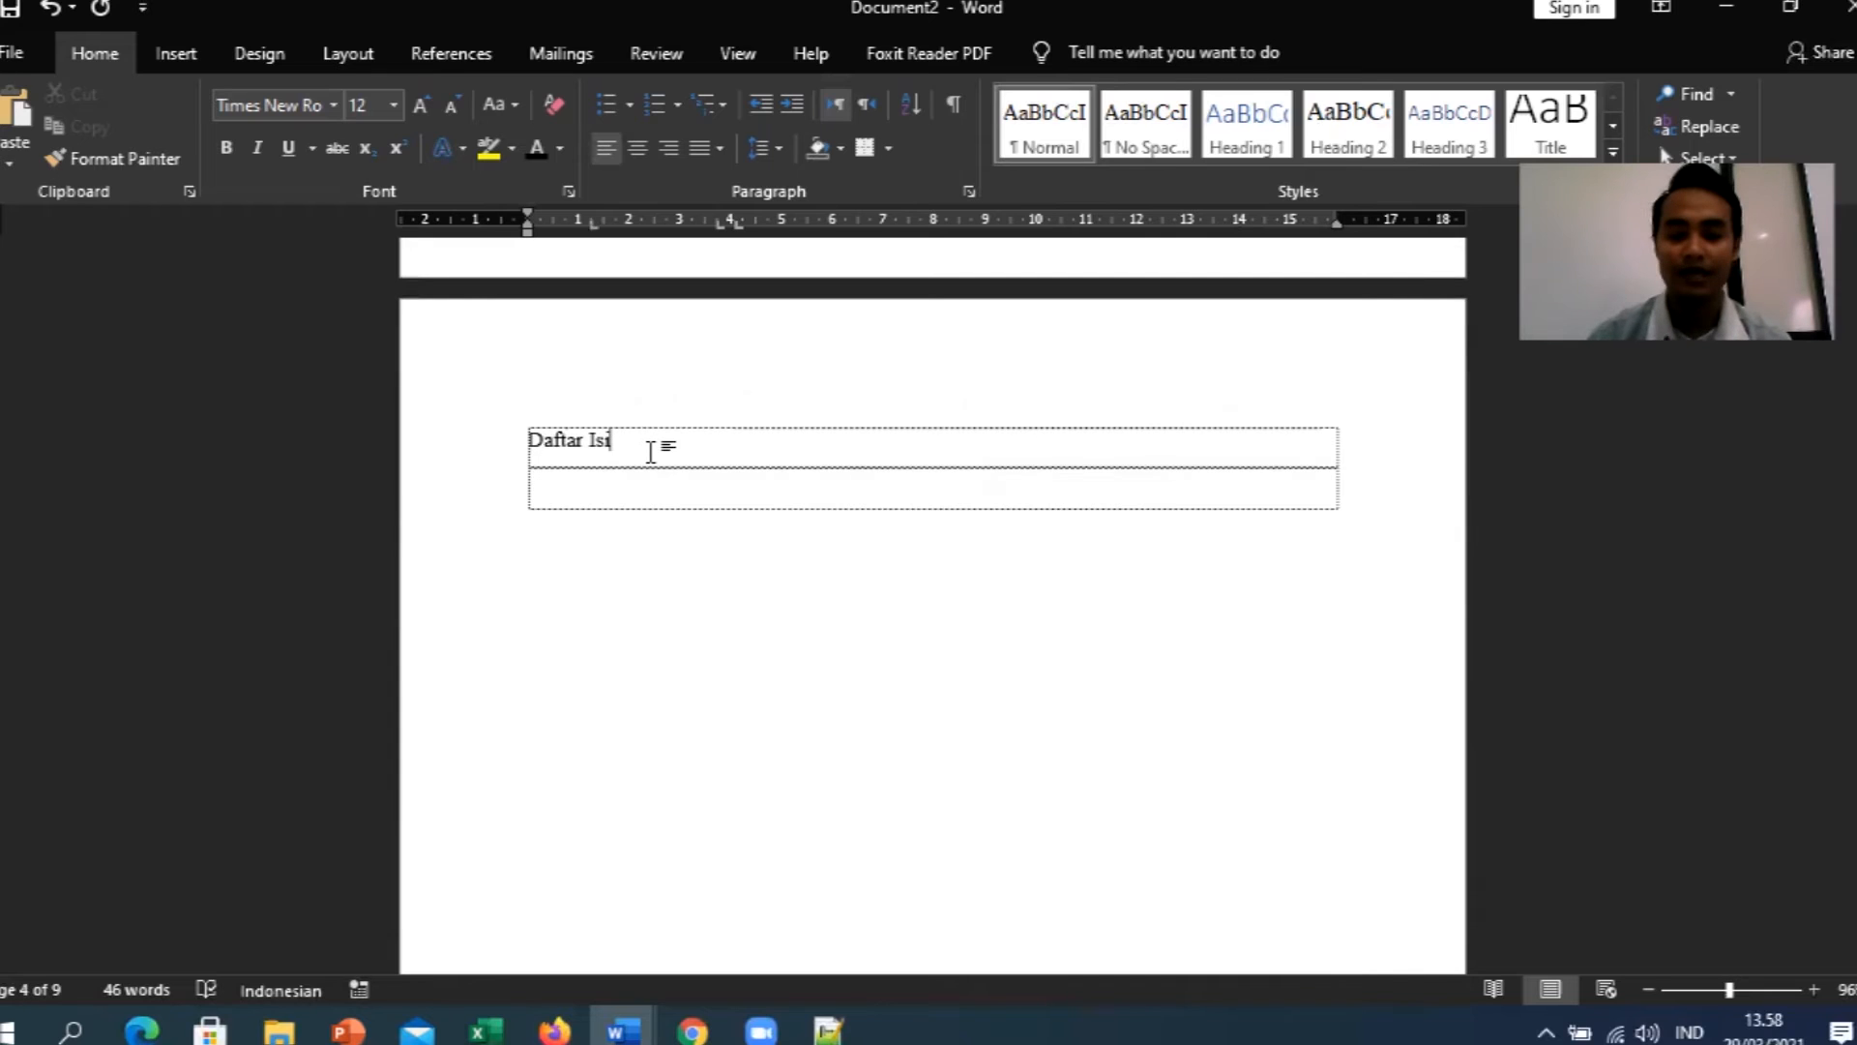
scroll(651, 447, up, 8)
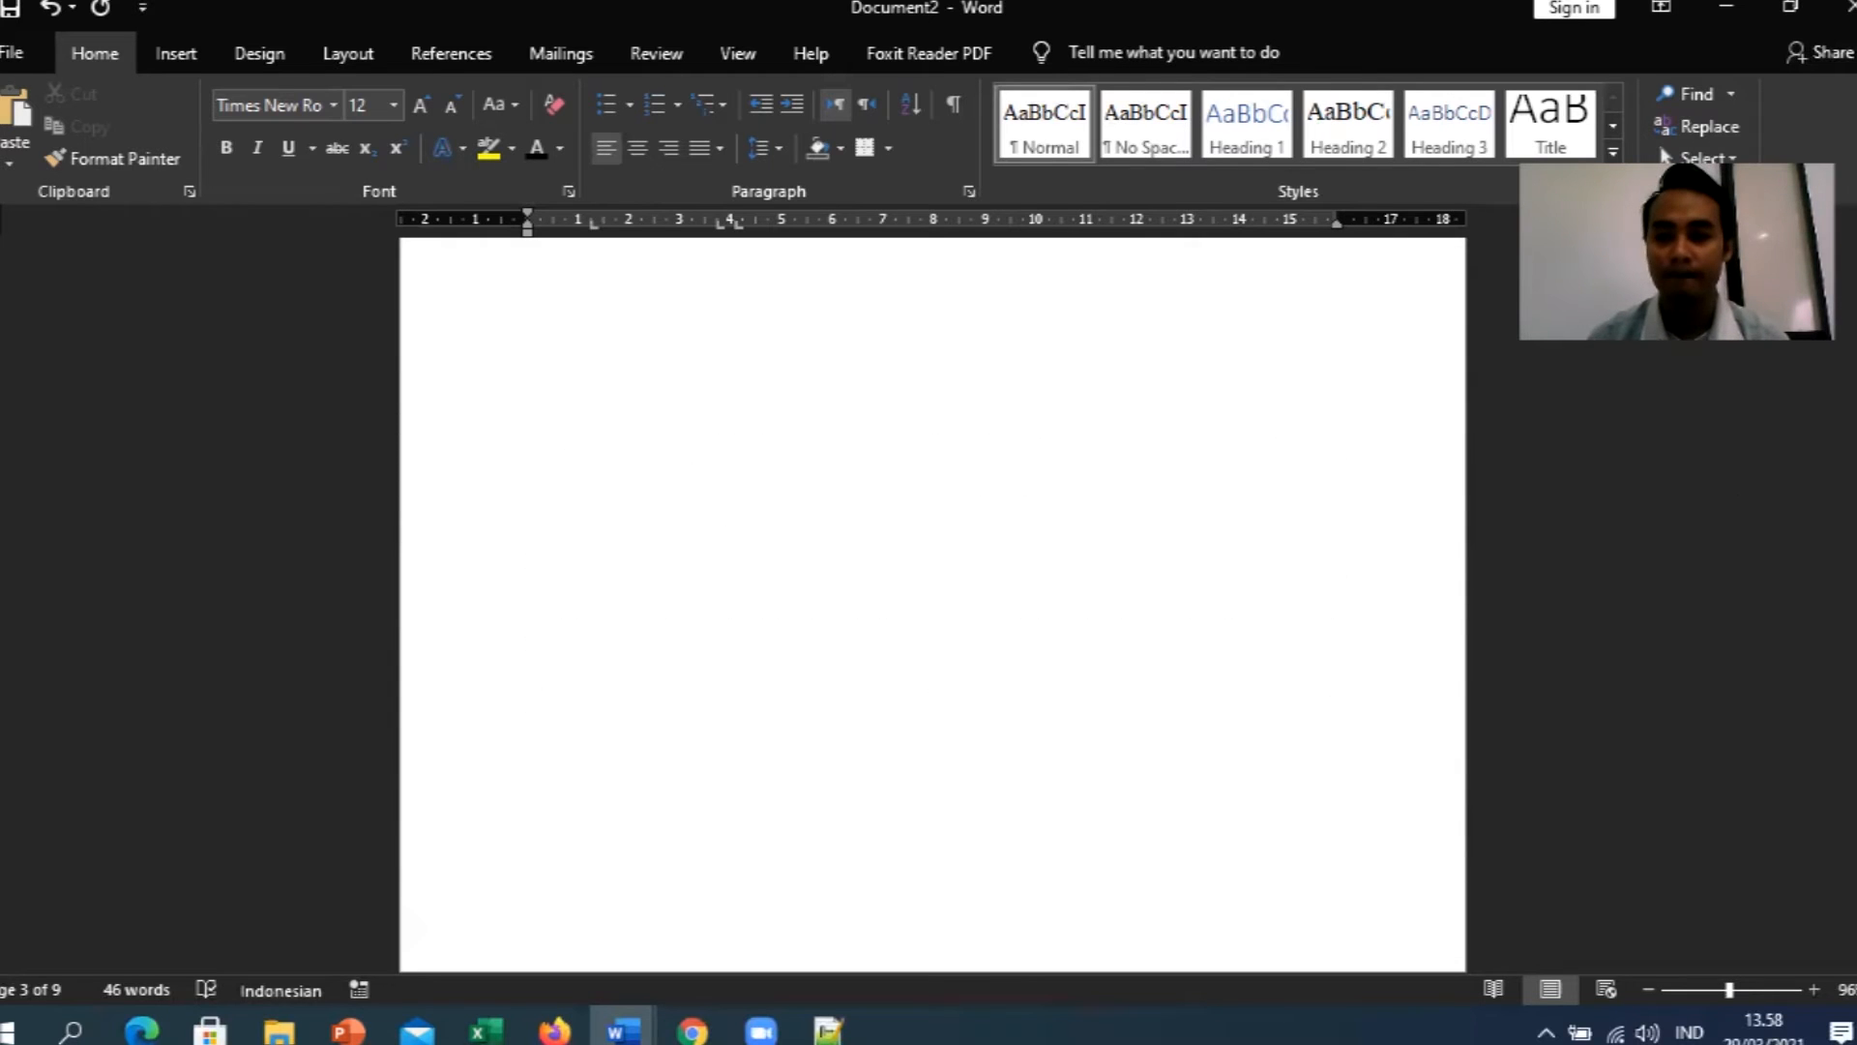
drag(1850, 452, 1850, 326)
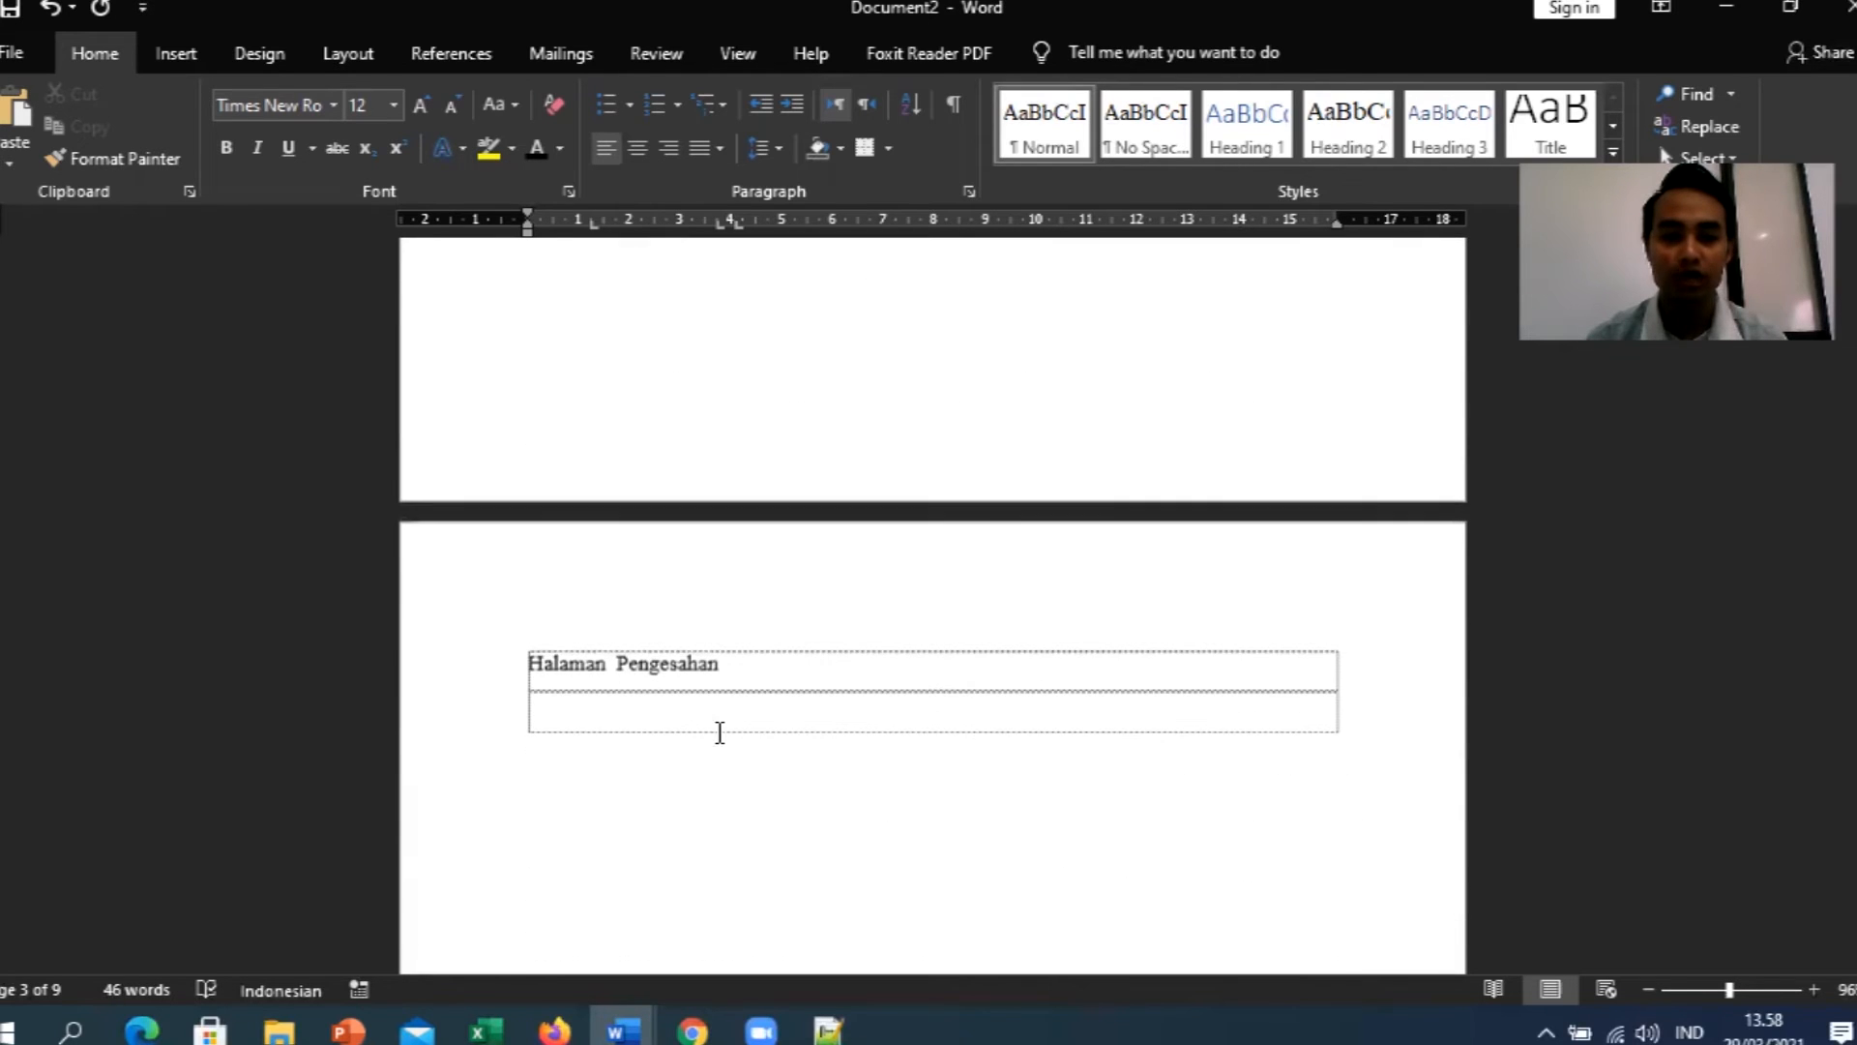
scroll(759, 701, up, 1)
drag(759, 703, 532, 705)
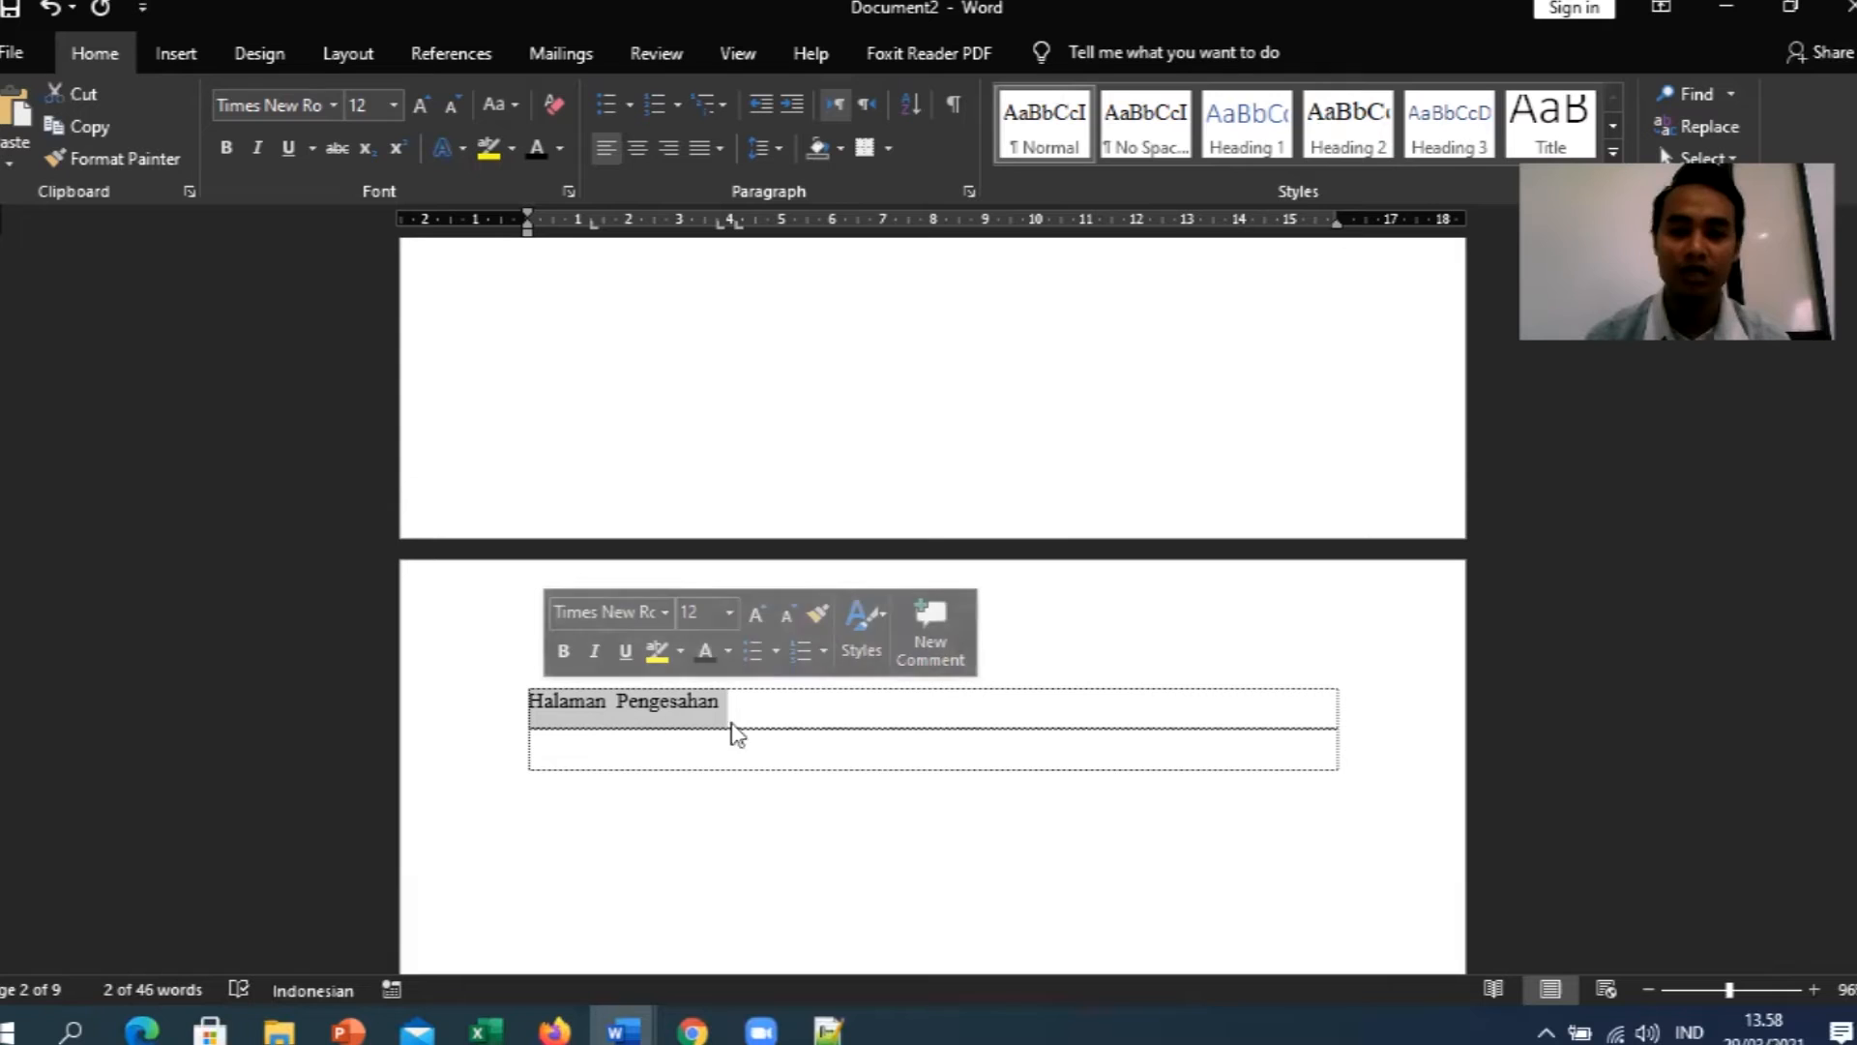
click(1469, 150)
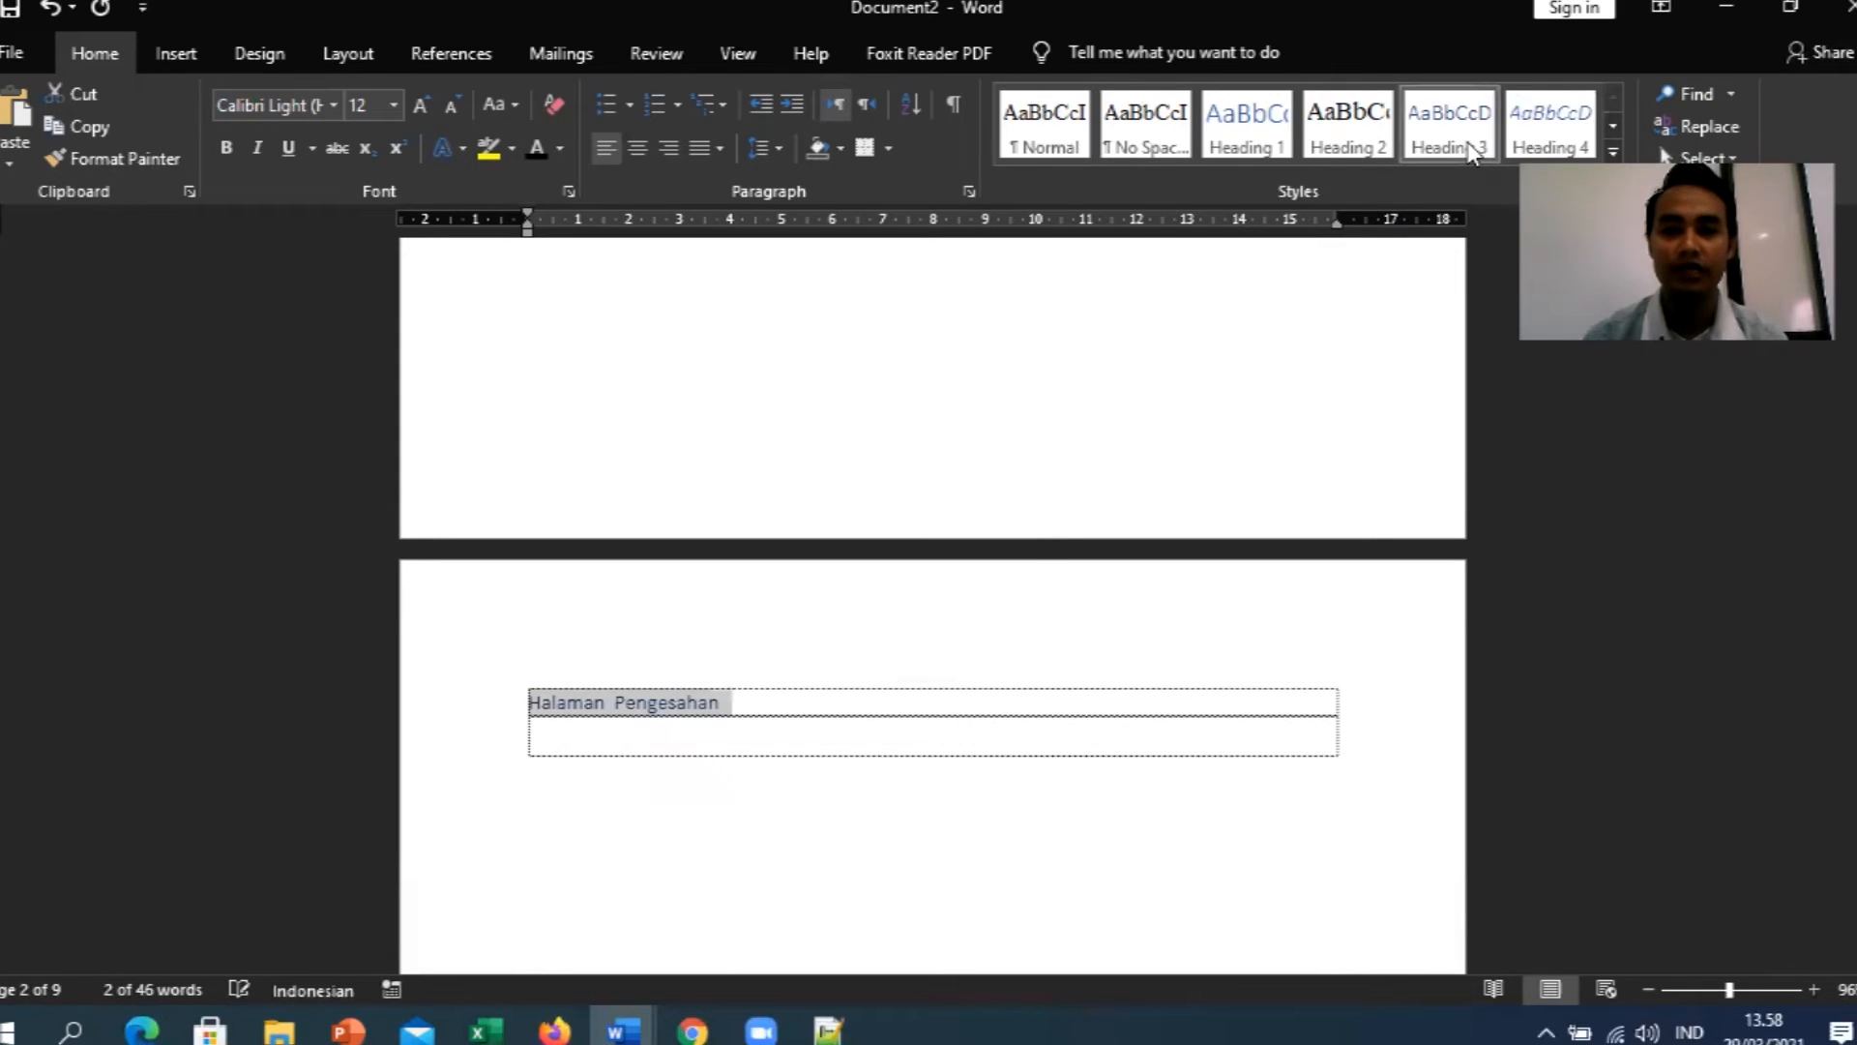
click(650, 716)
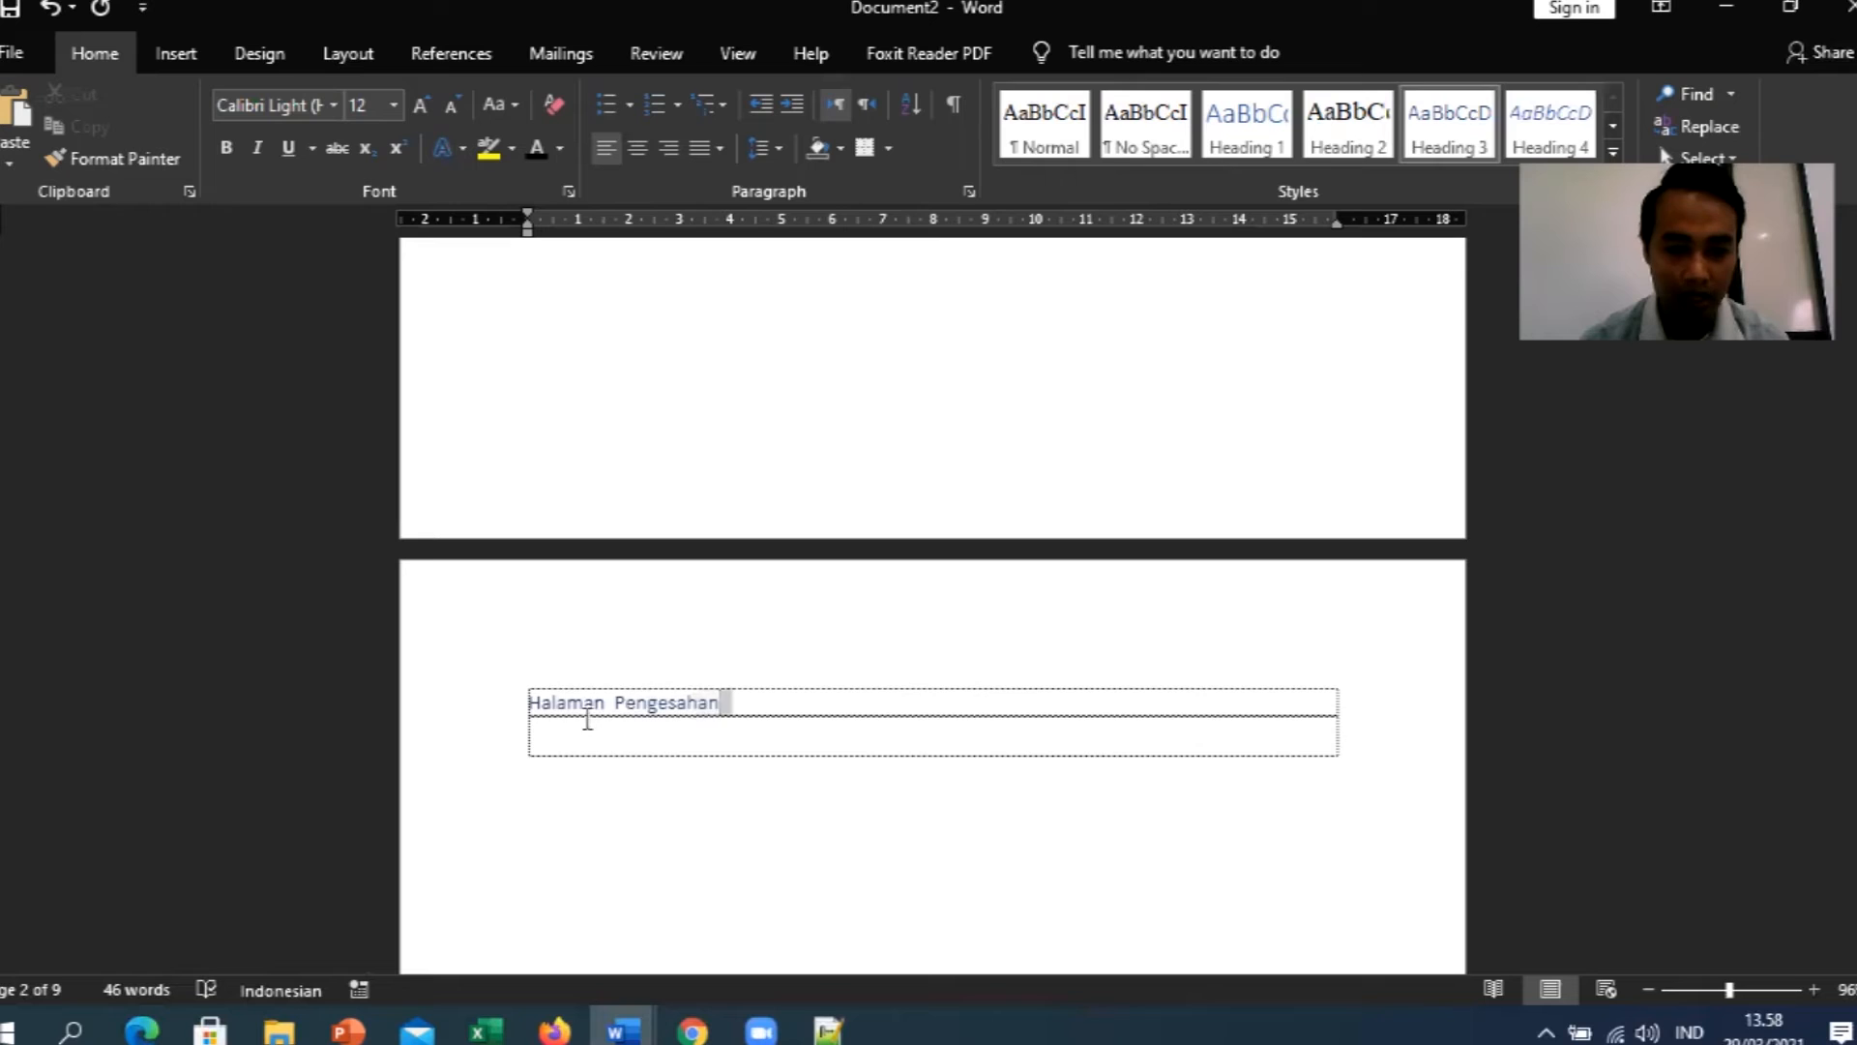
triple_click(550, 709)
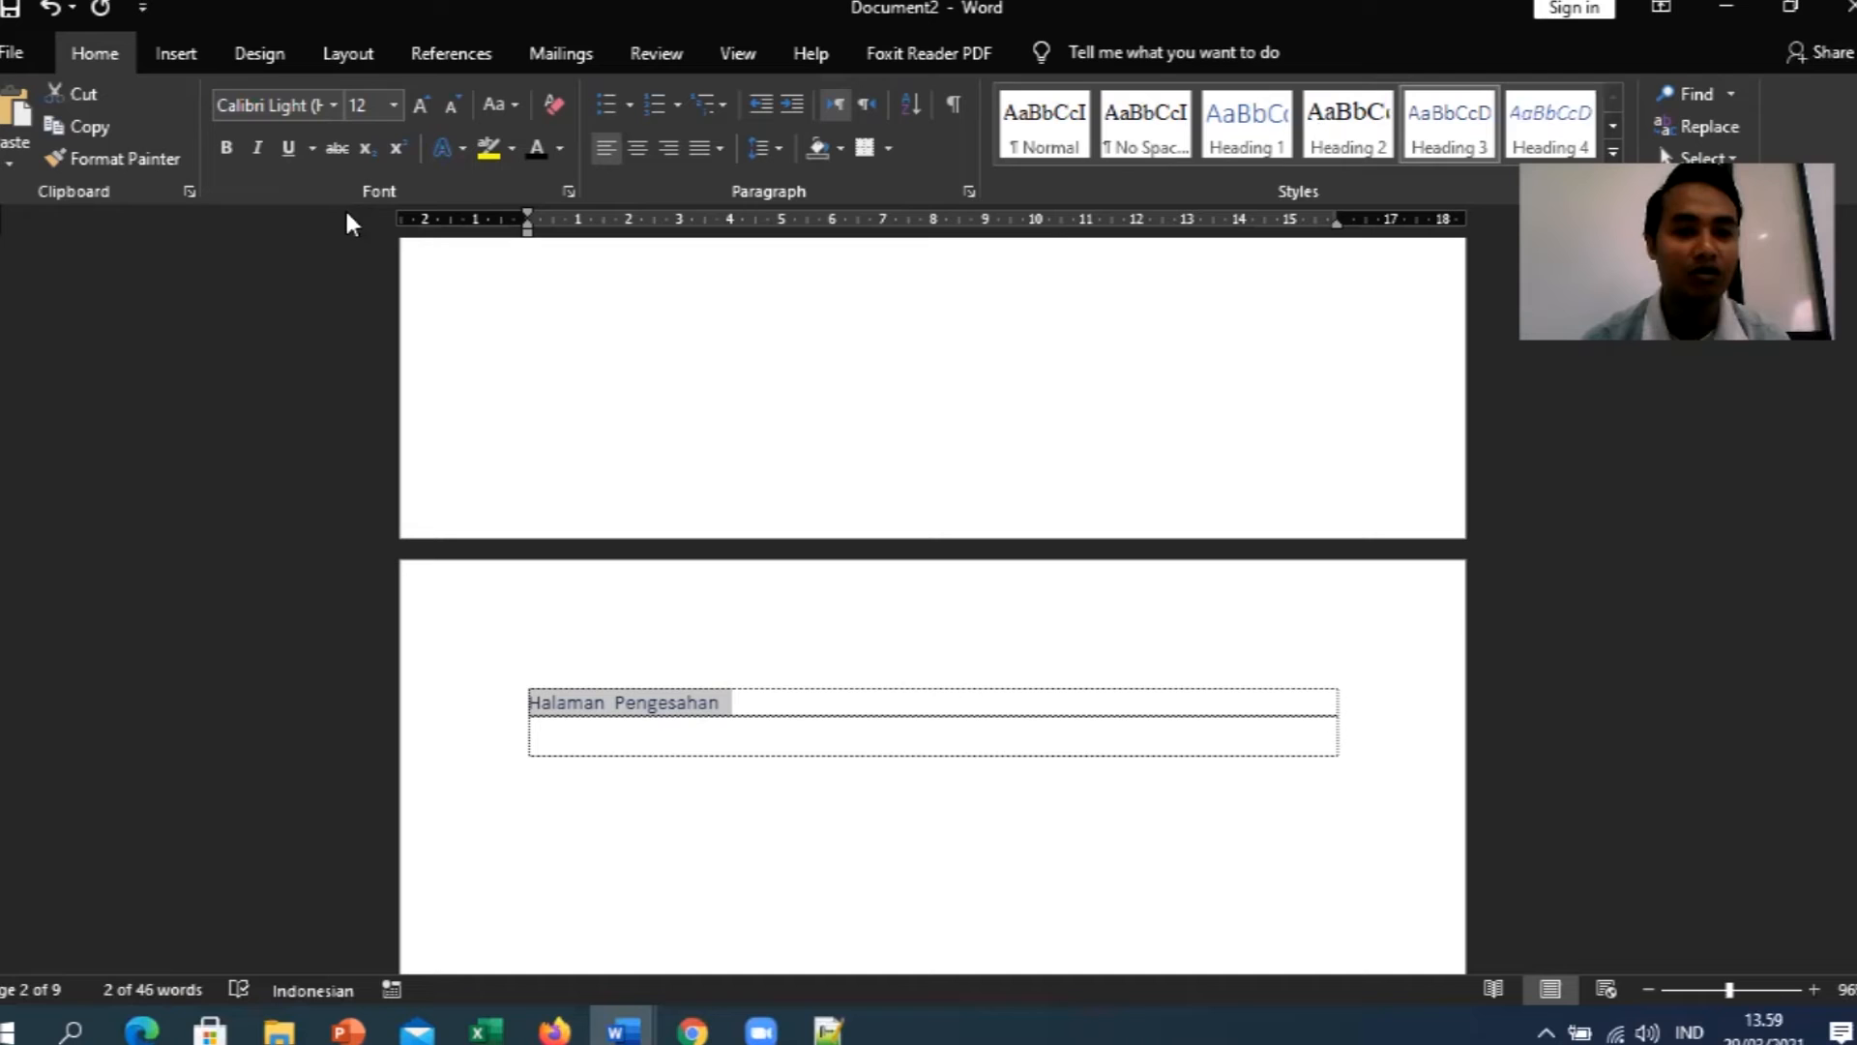
click(333, 120)
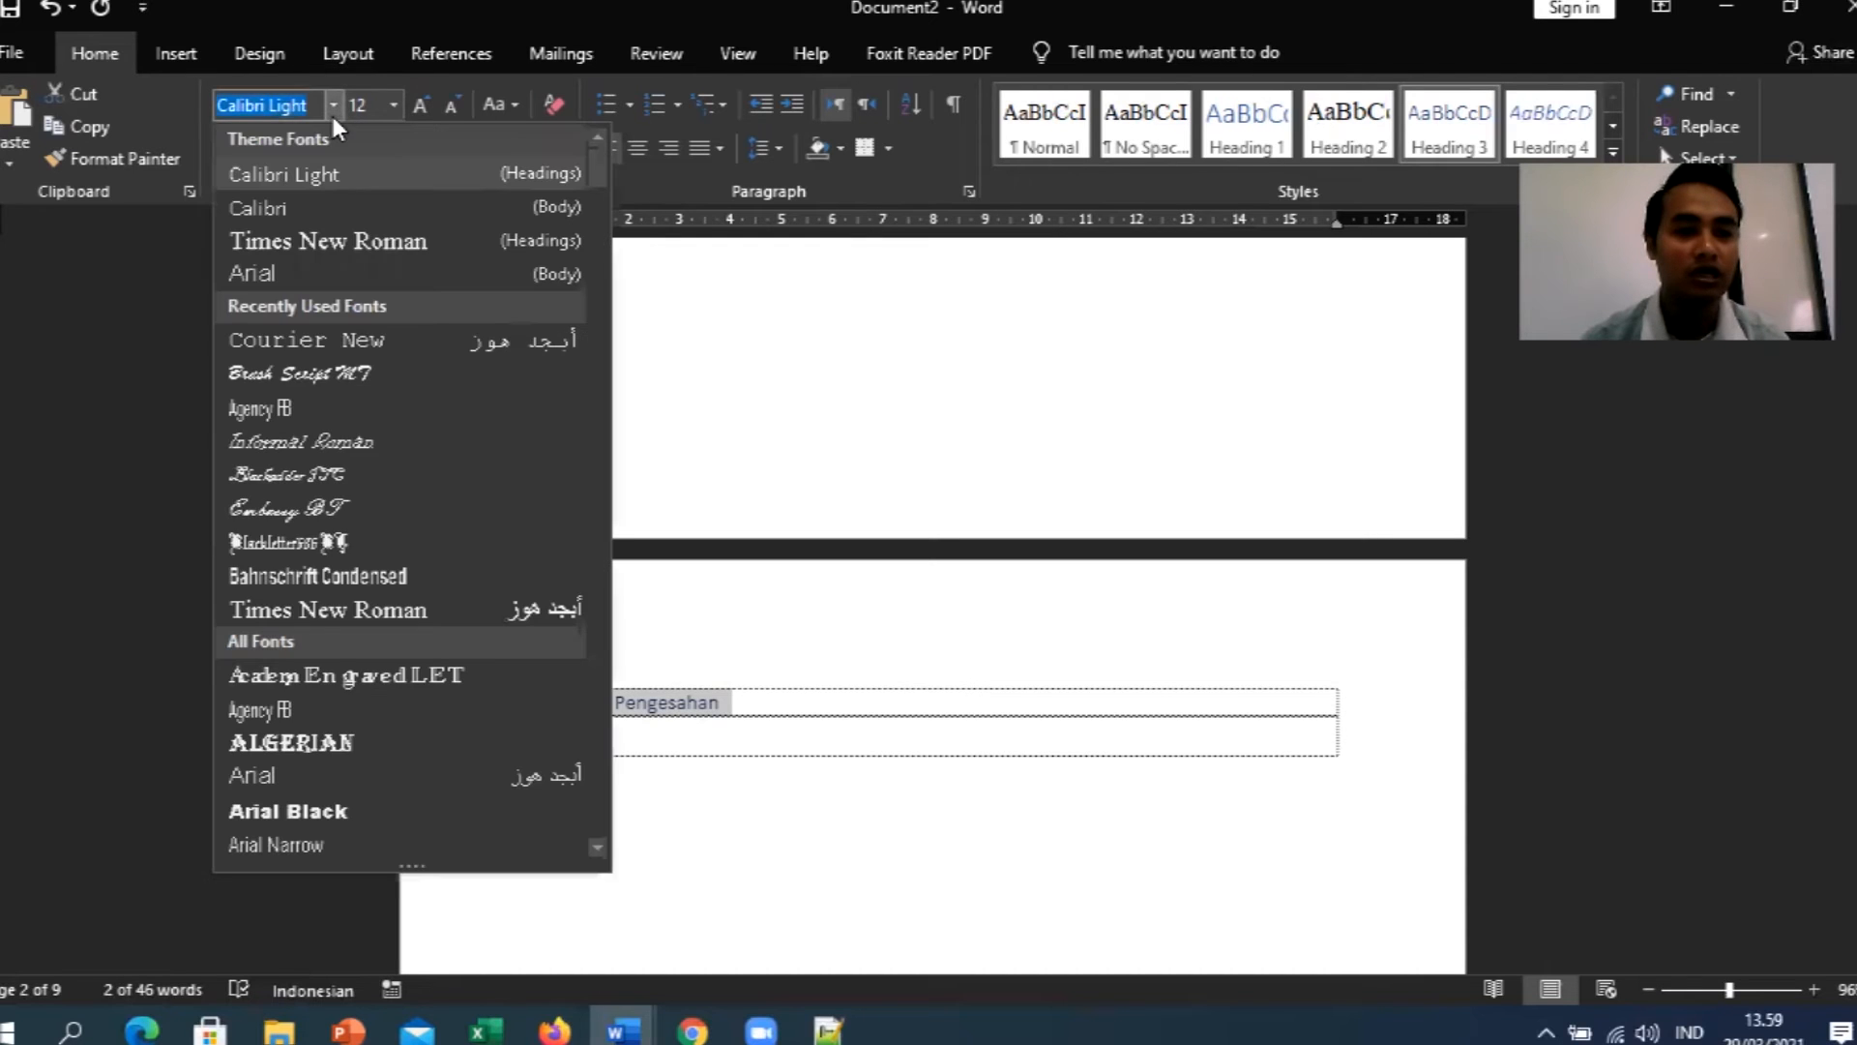
click(395, 104)
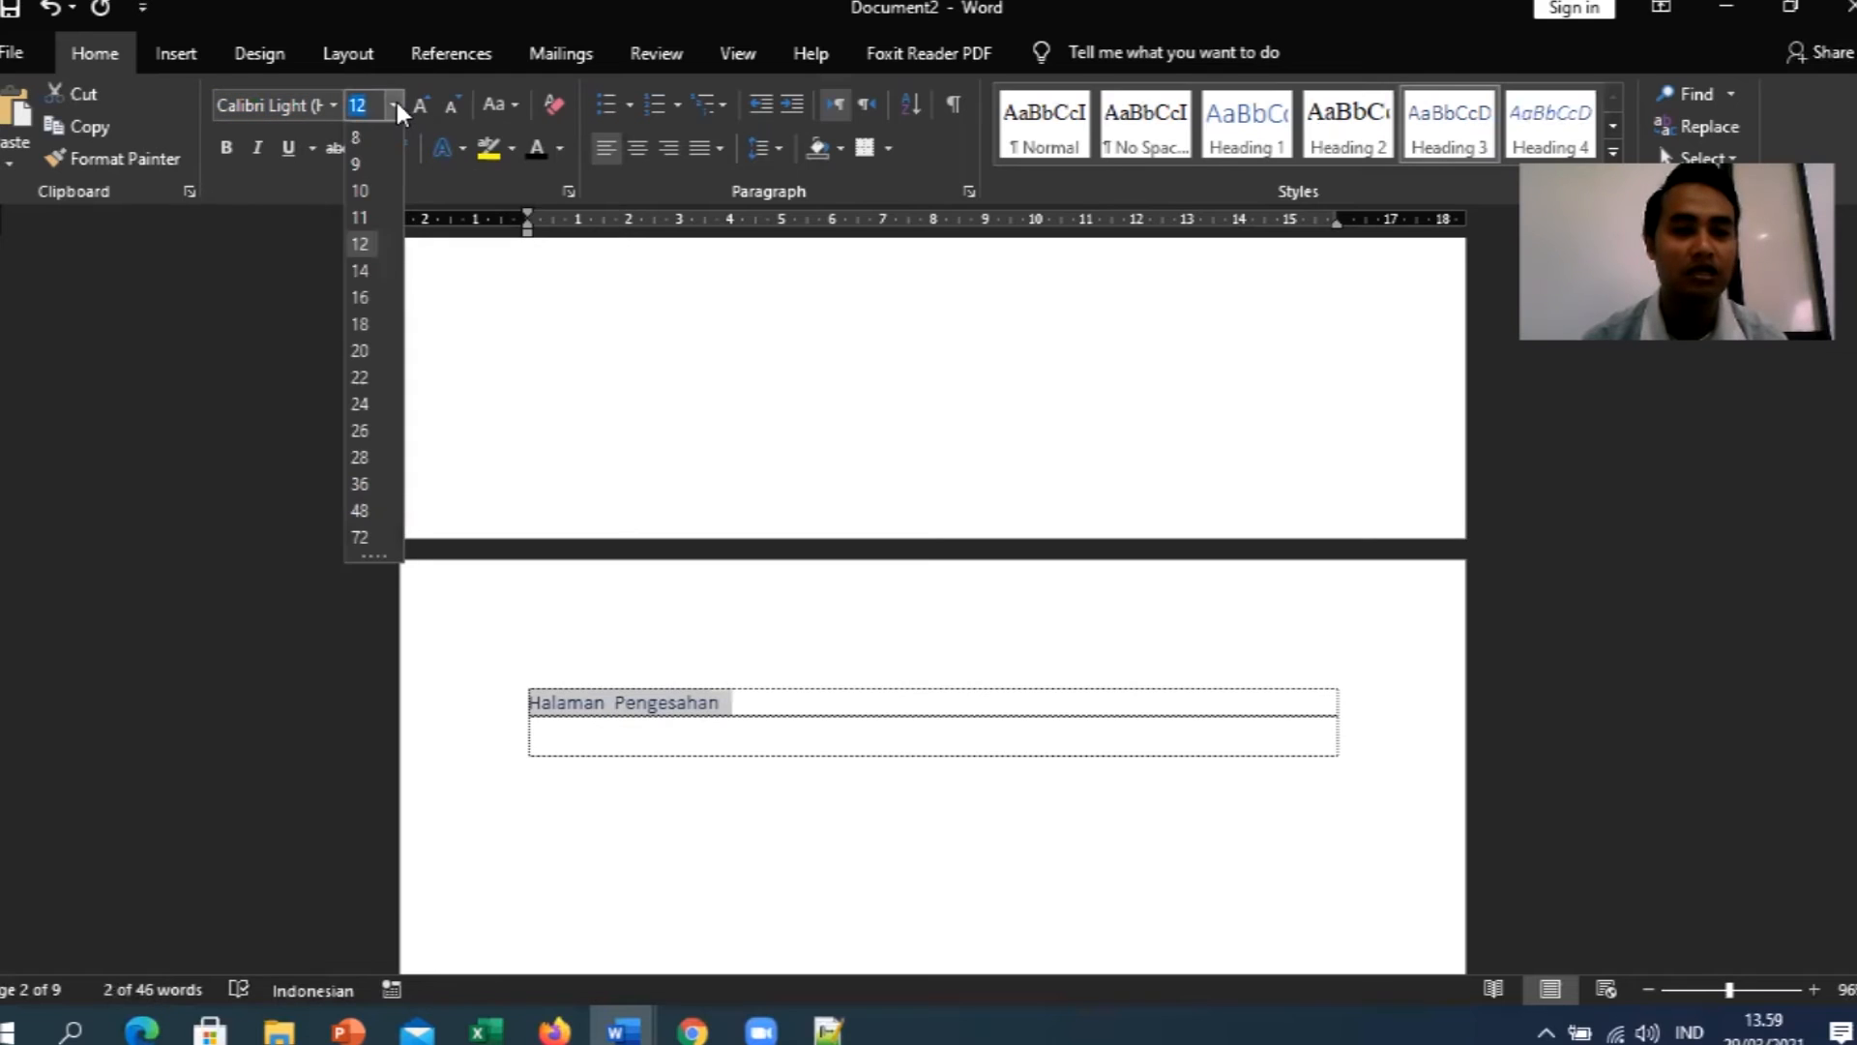
click(397, 105)
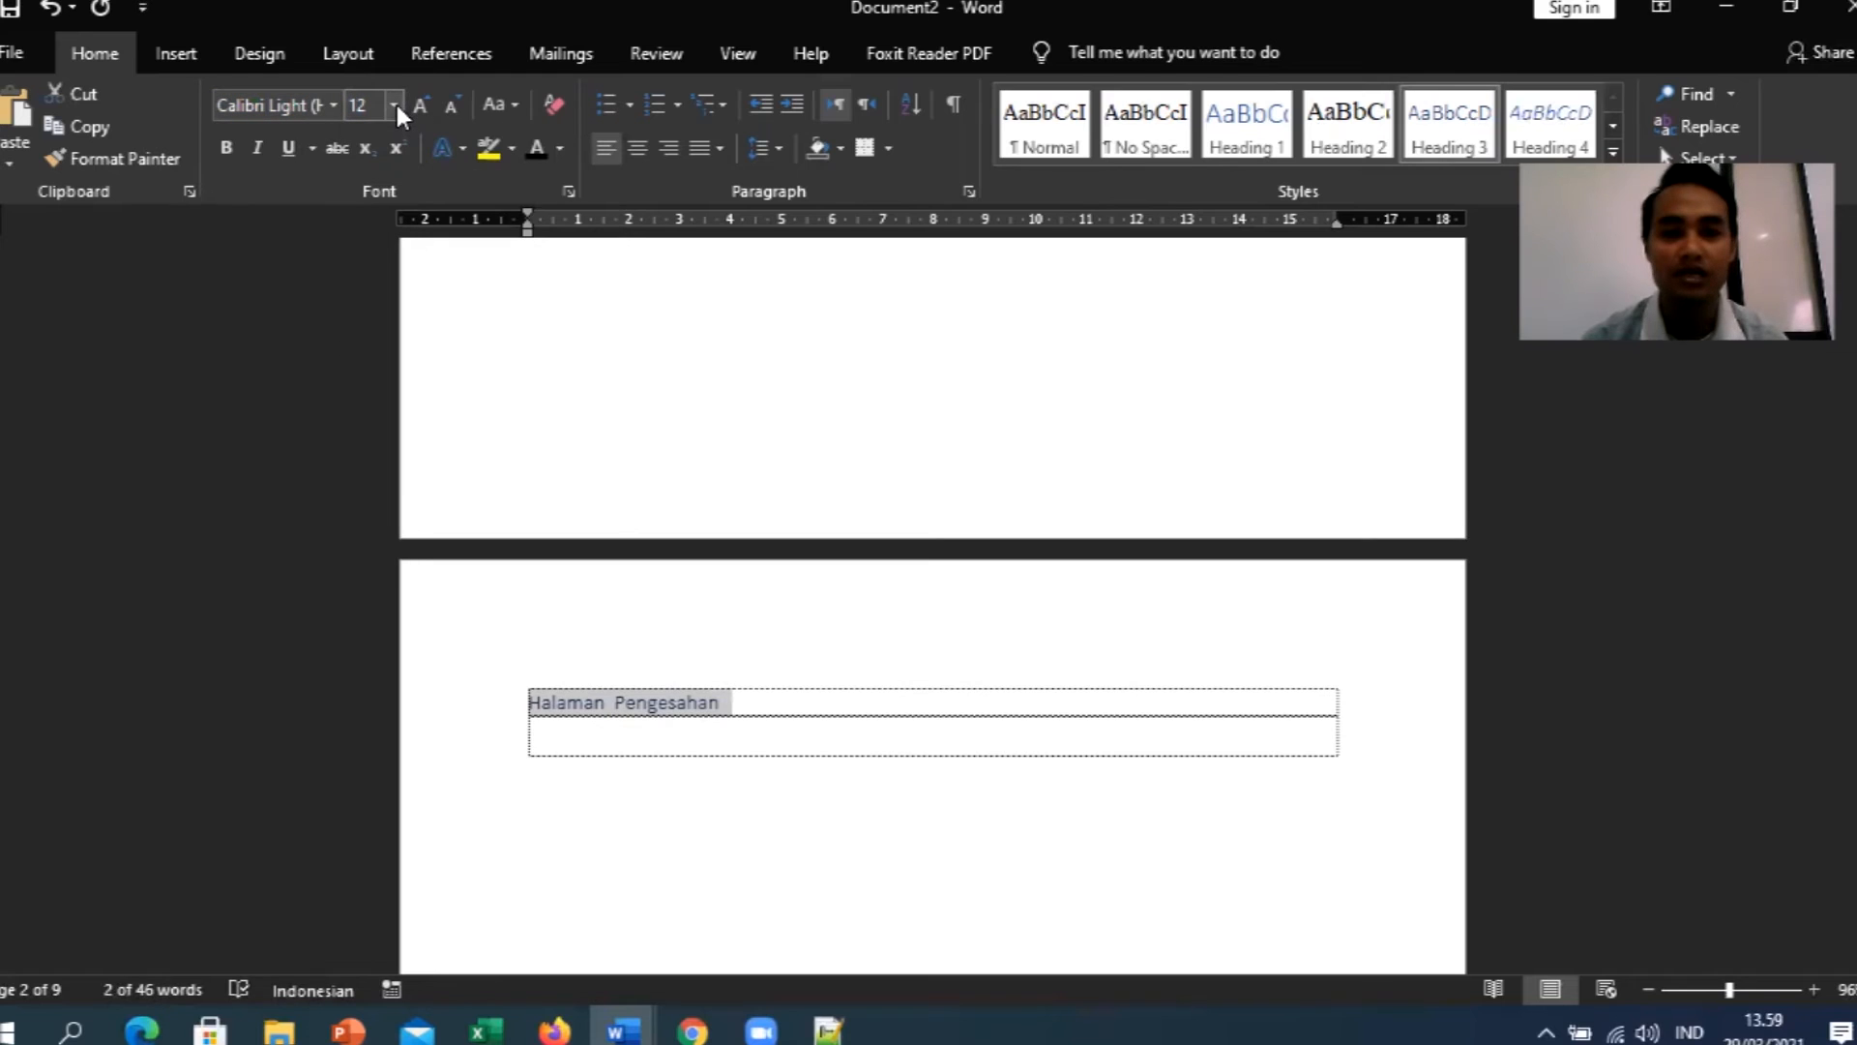
Modify the Heading 3 style to bold Times New Roman with the Automatic font colour.
right_click(1425, 139)
click(1489, 183)
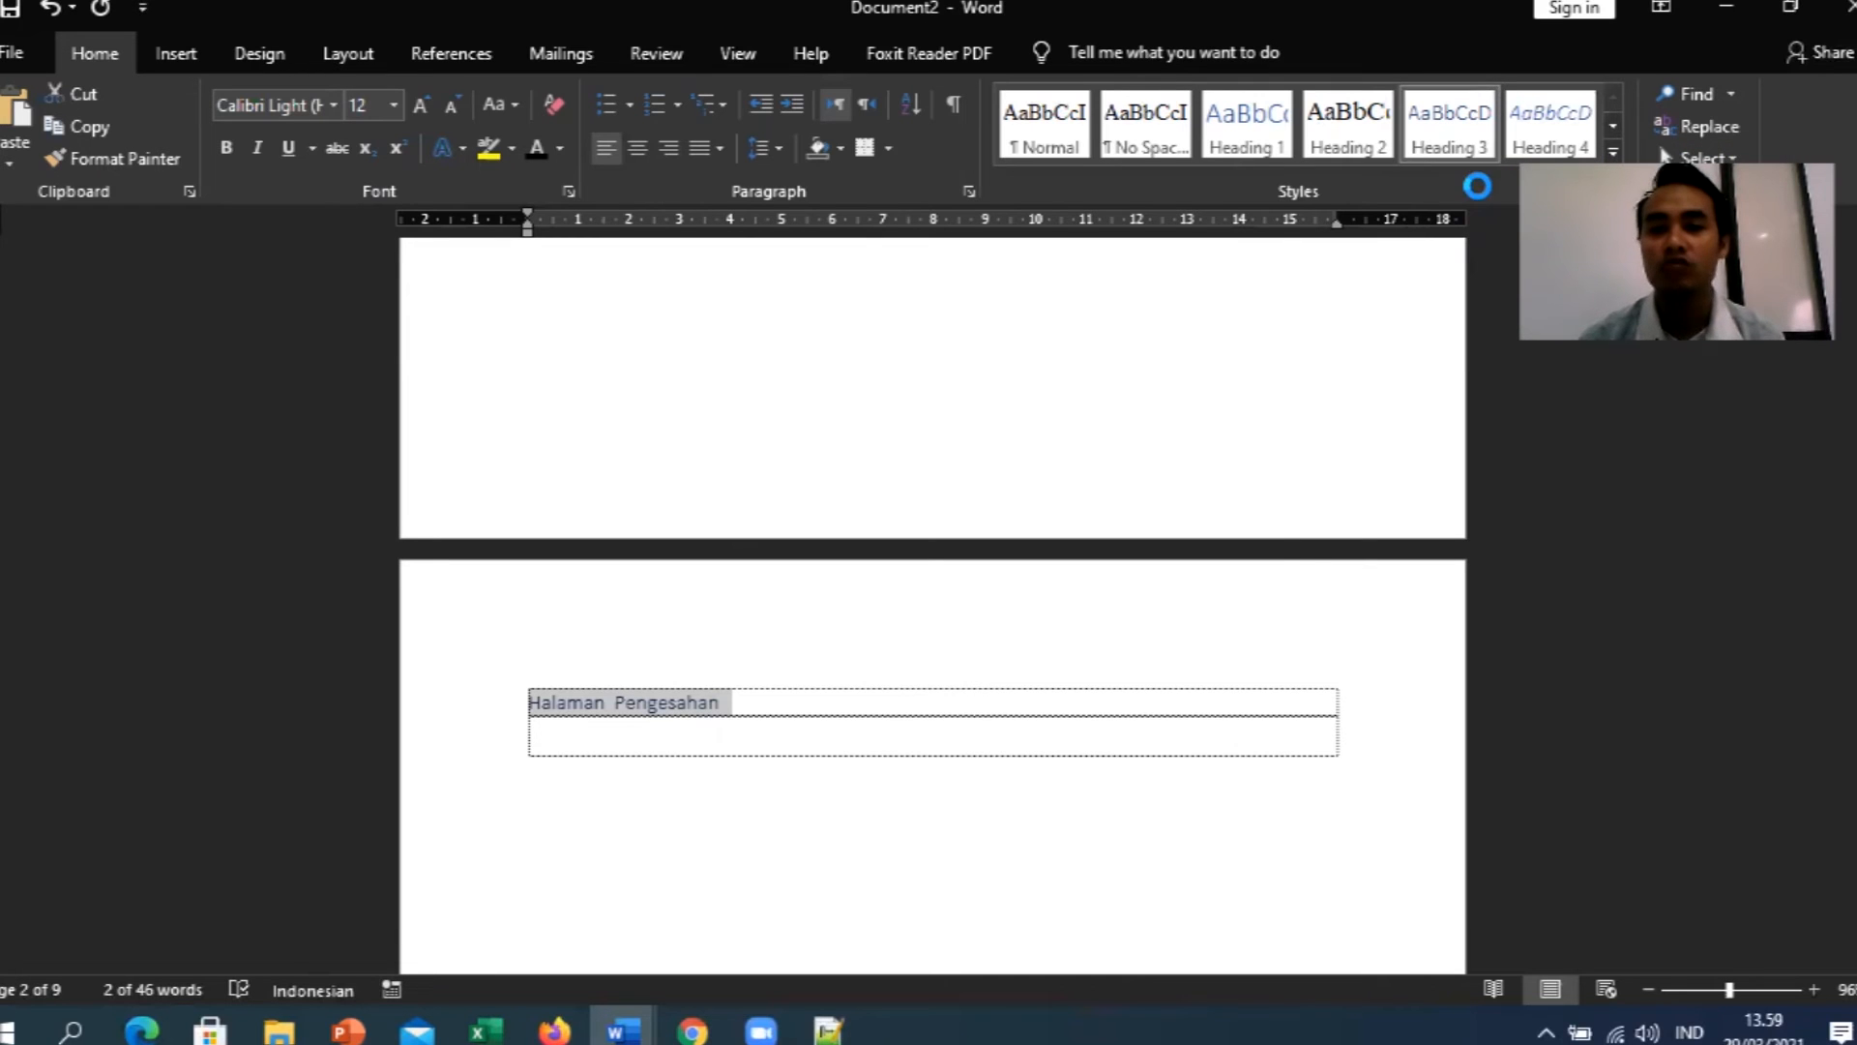
click(1042, 376)
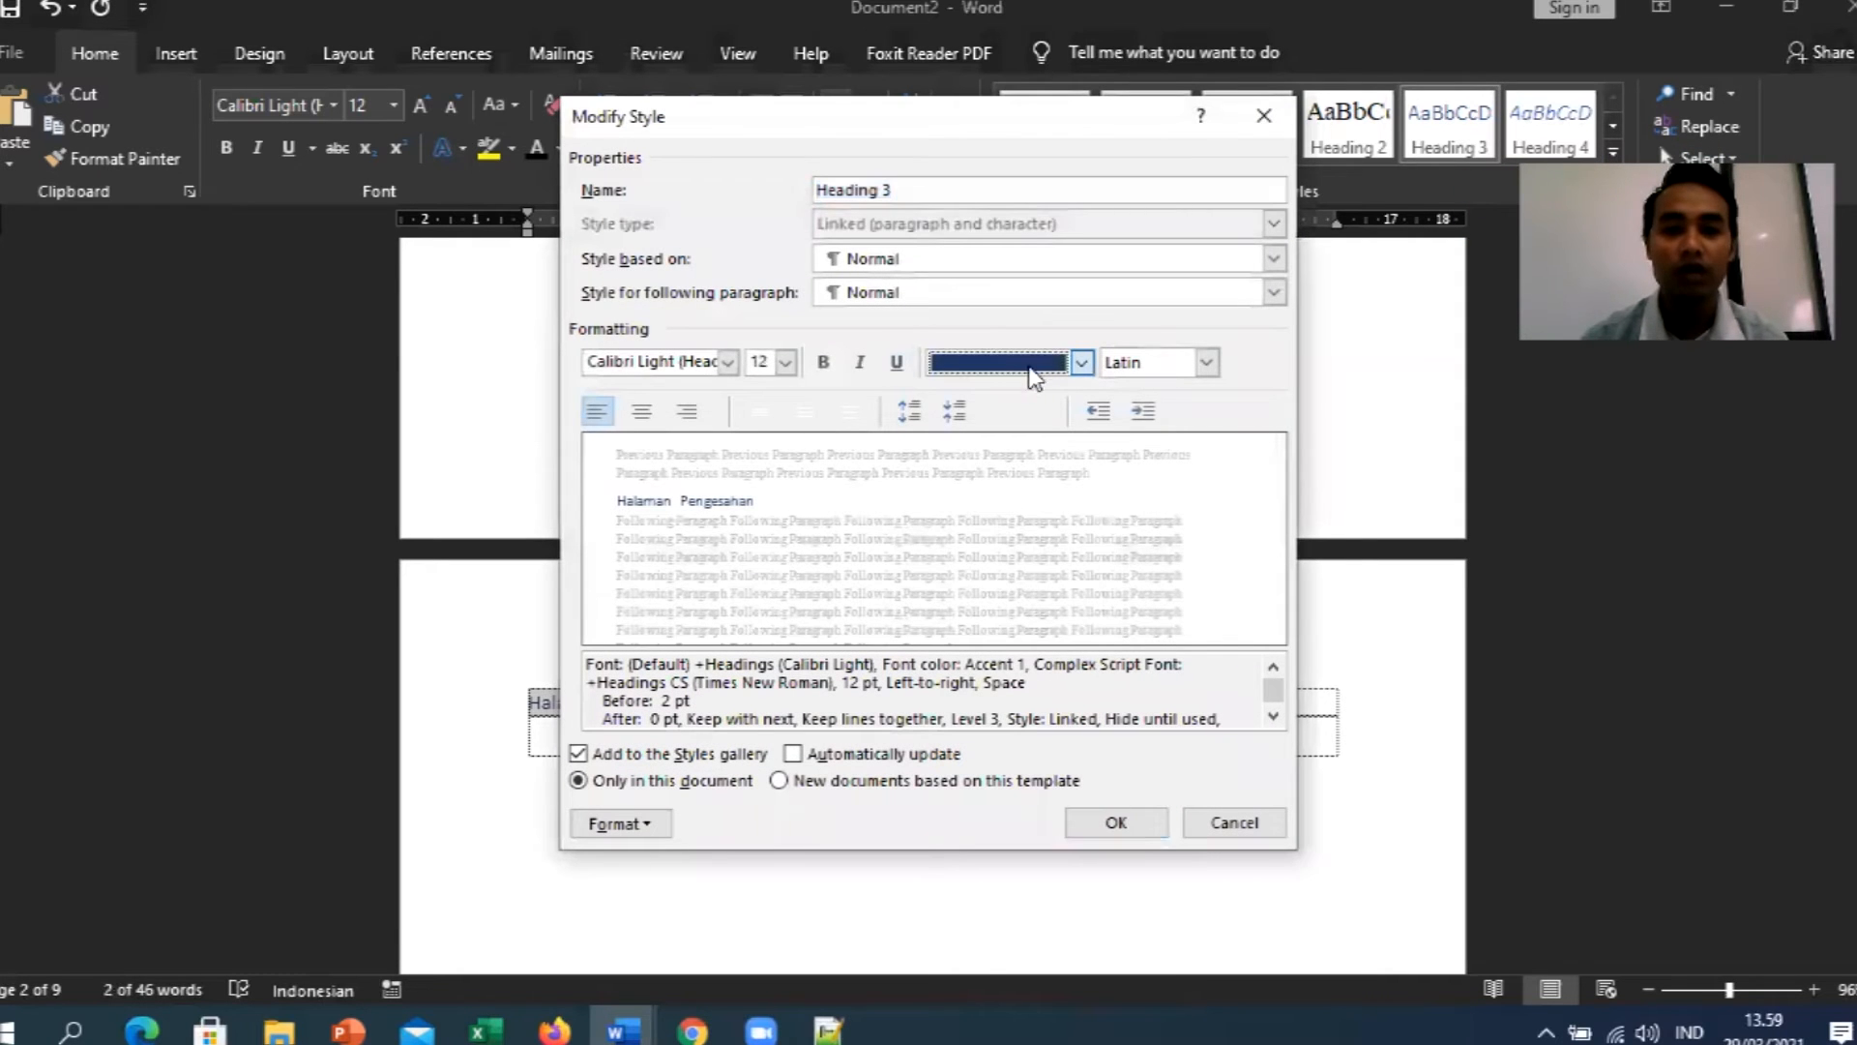
click(972, 399)
click(727, 363)
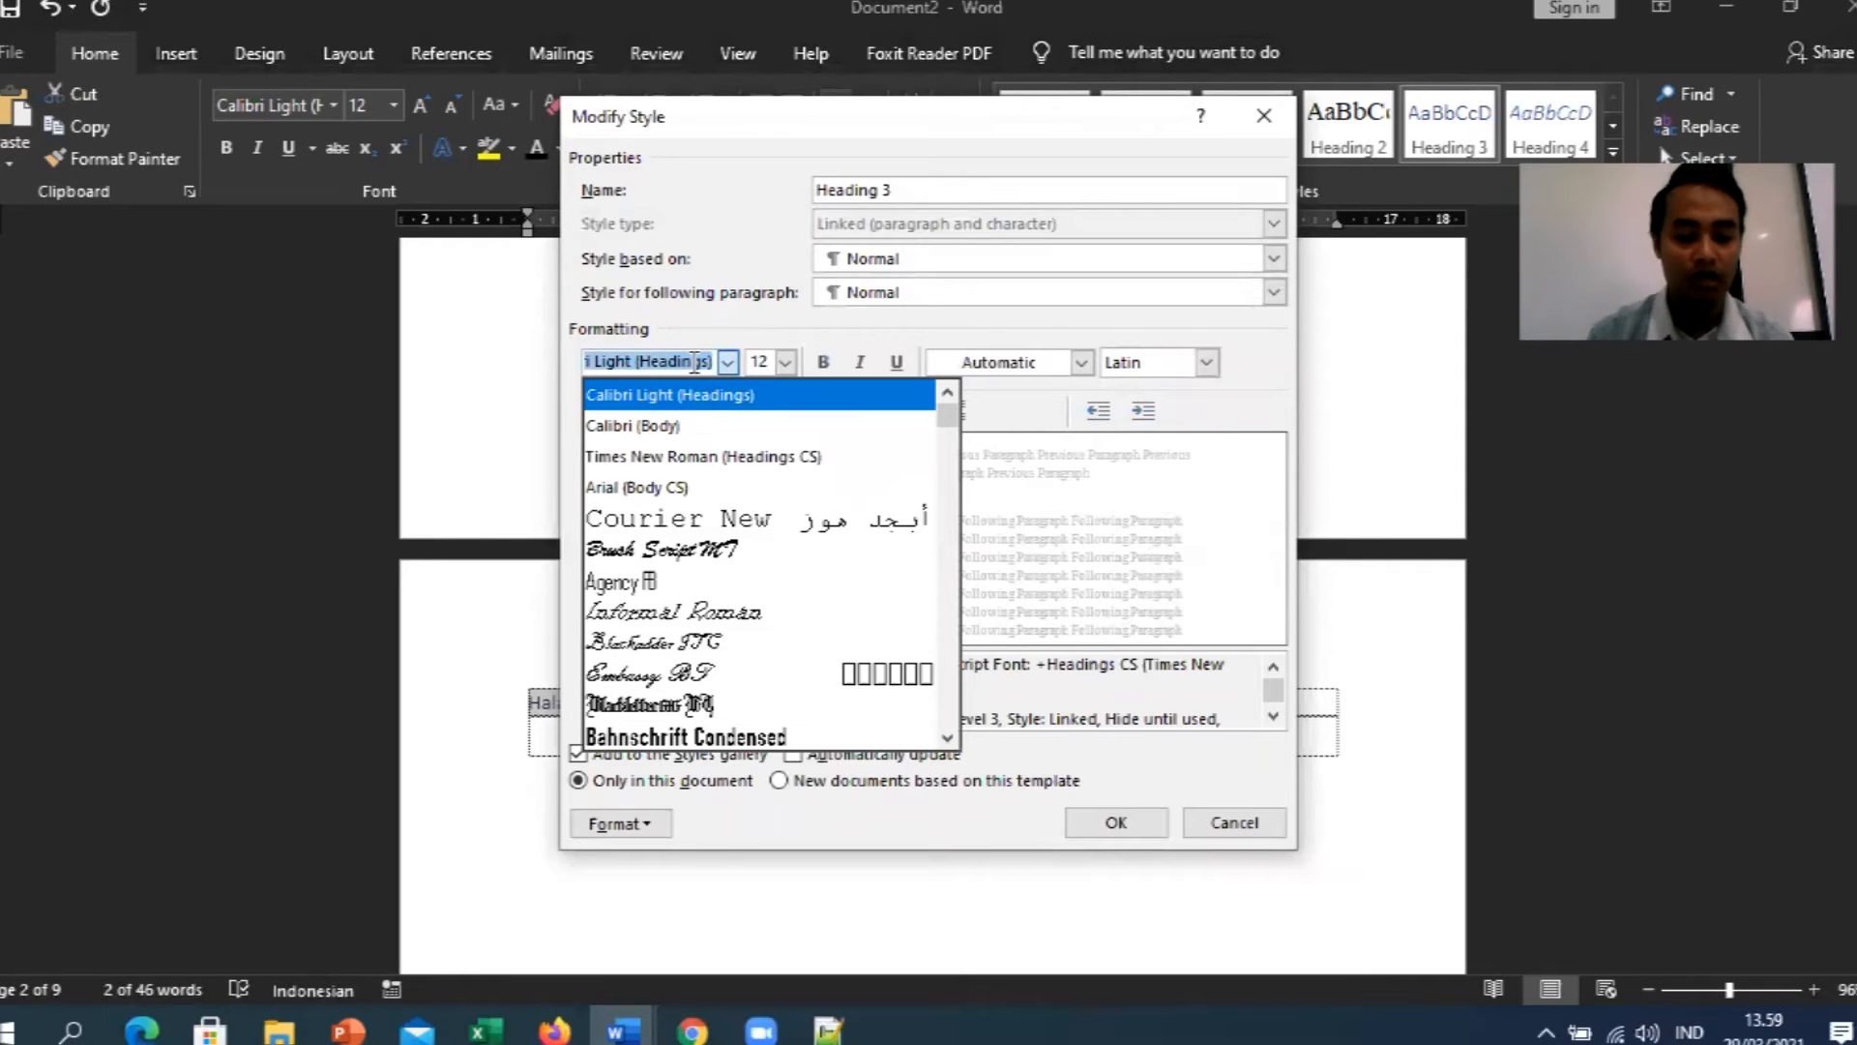
text(Times New Roman)
click(693, 361)
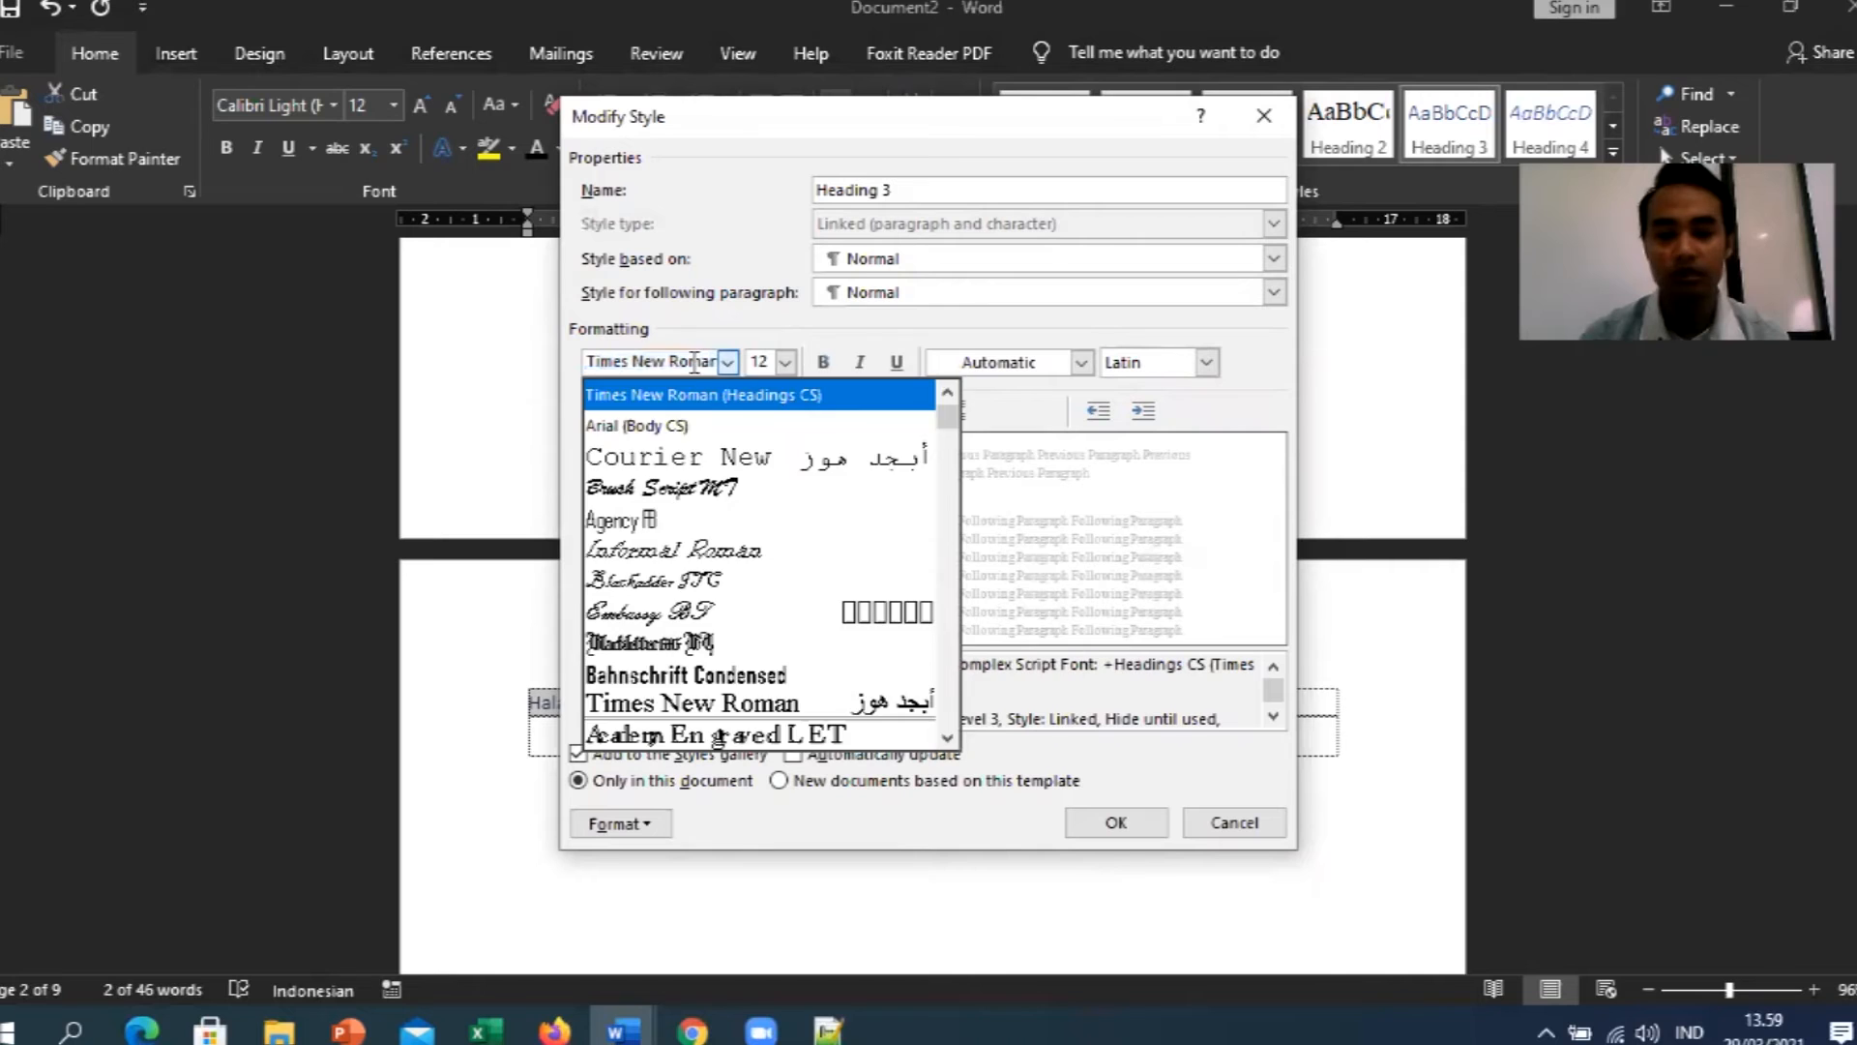
double_click(771, 369)
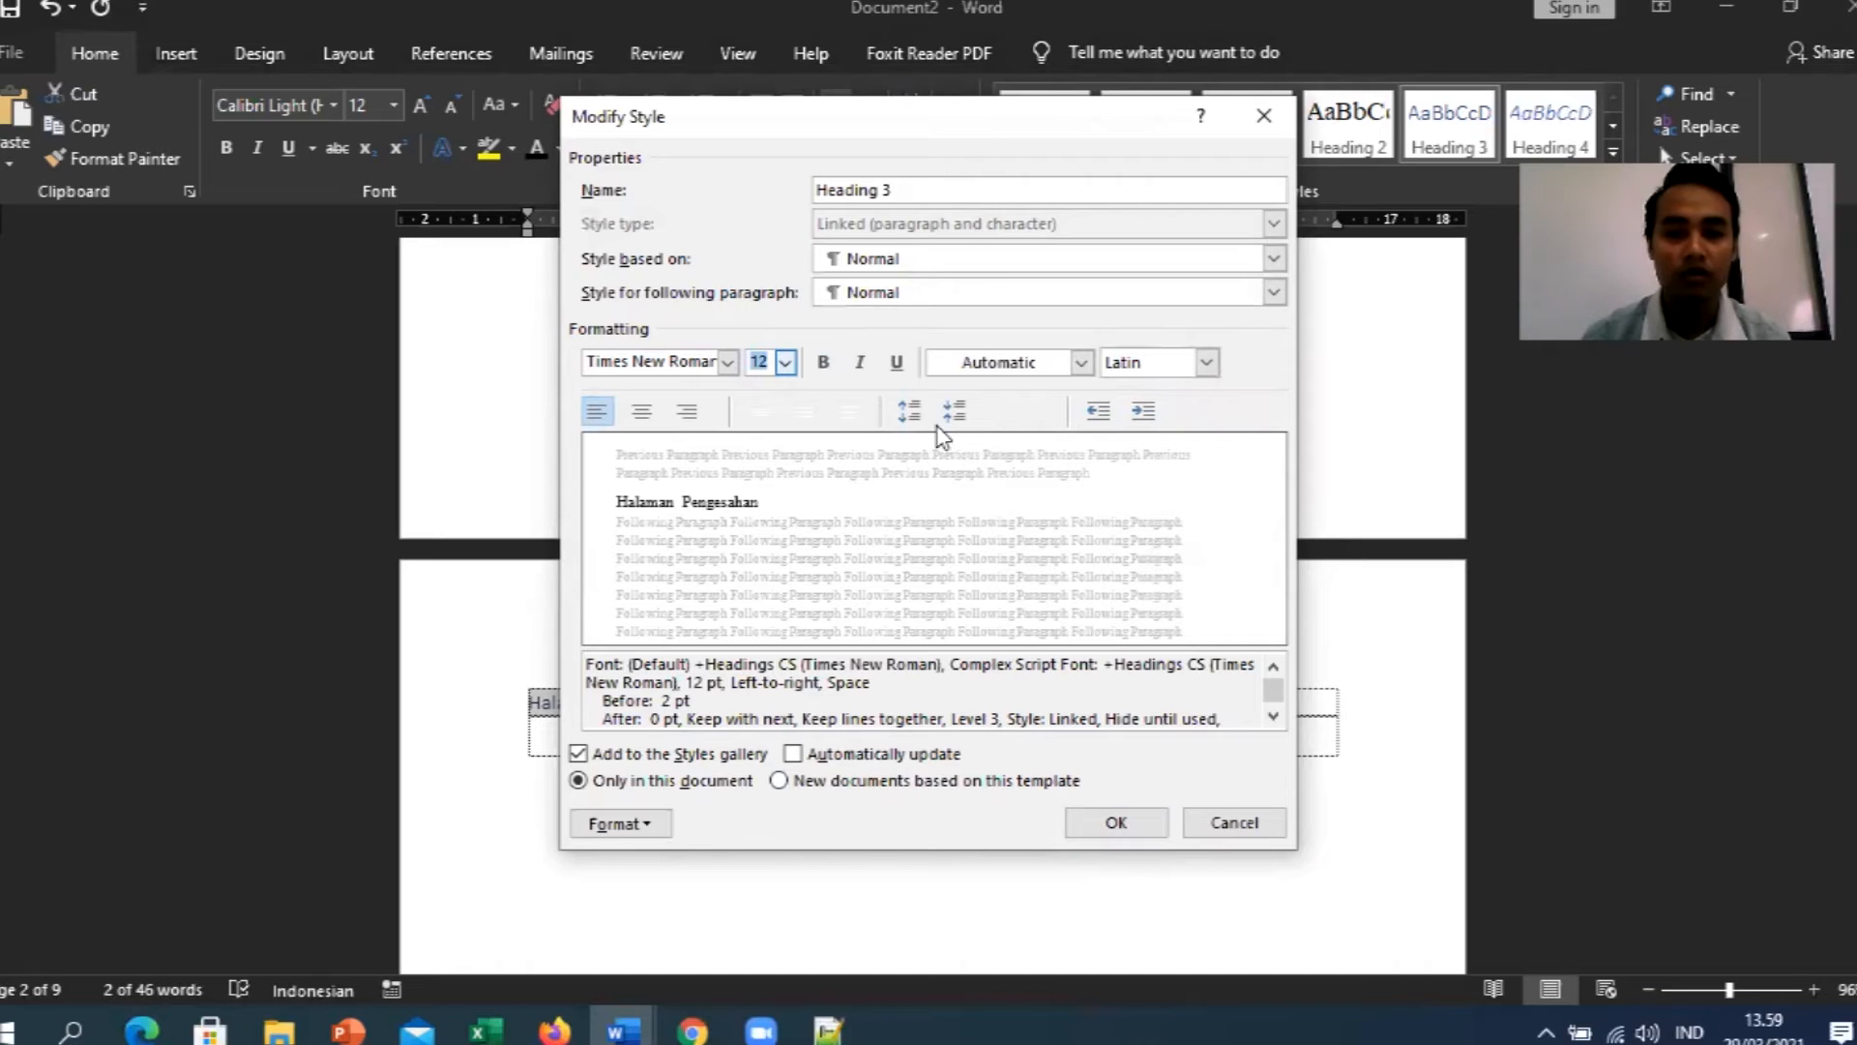
click(824, 363)
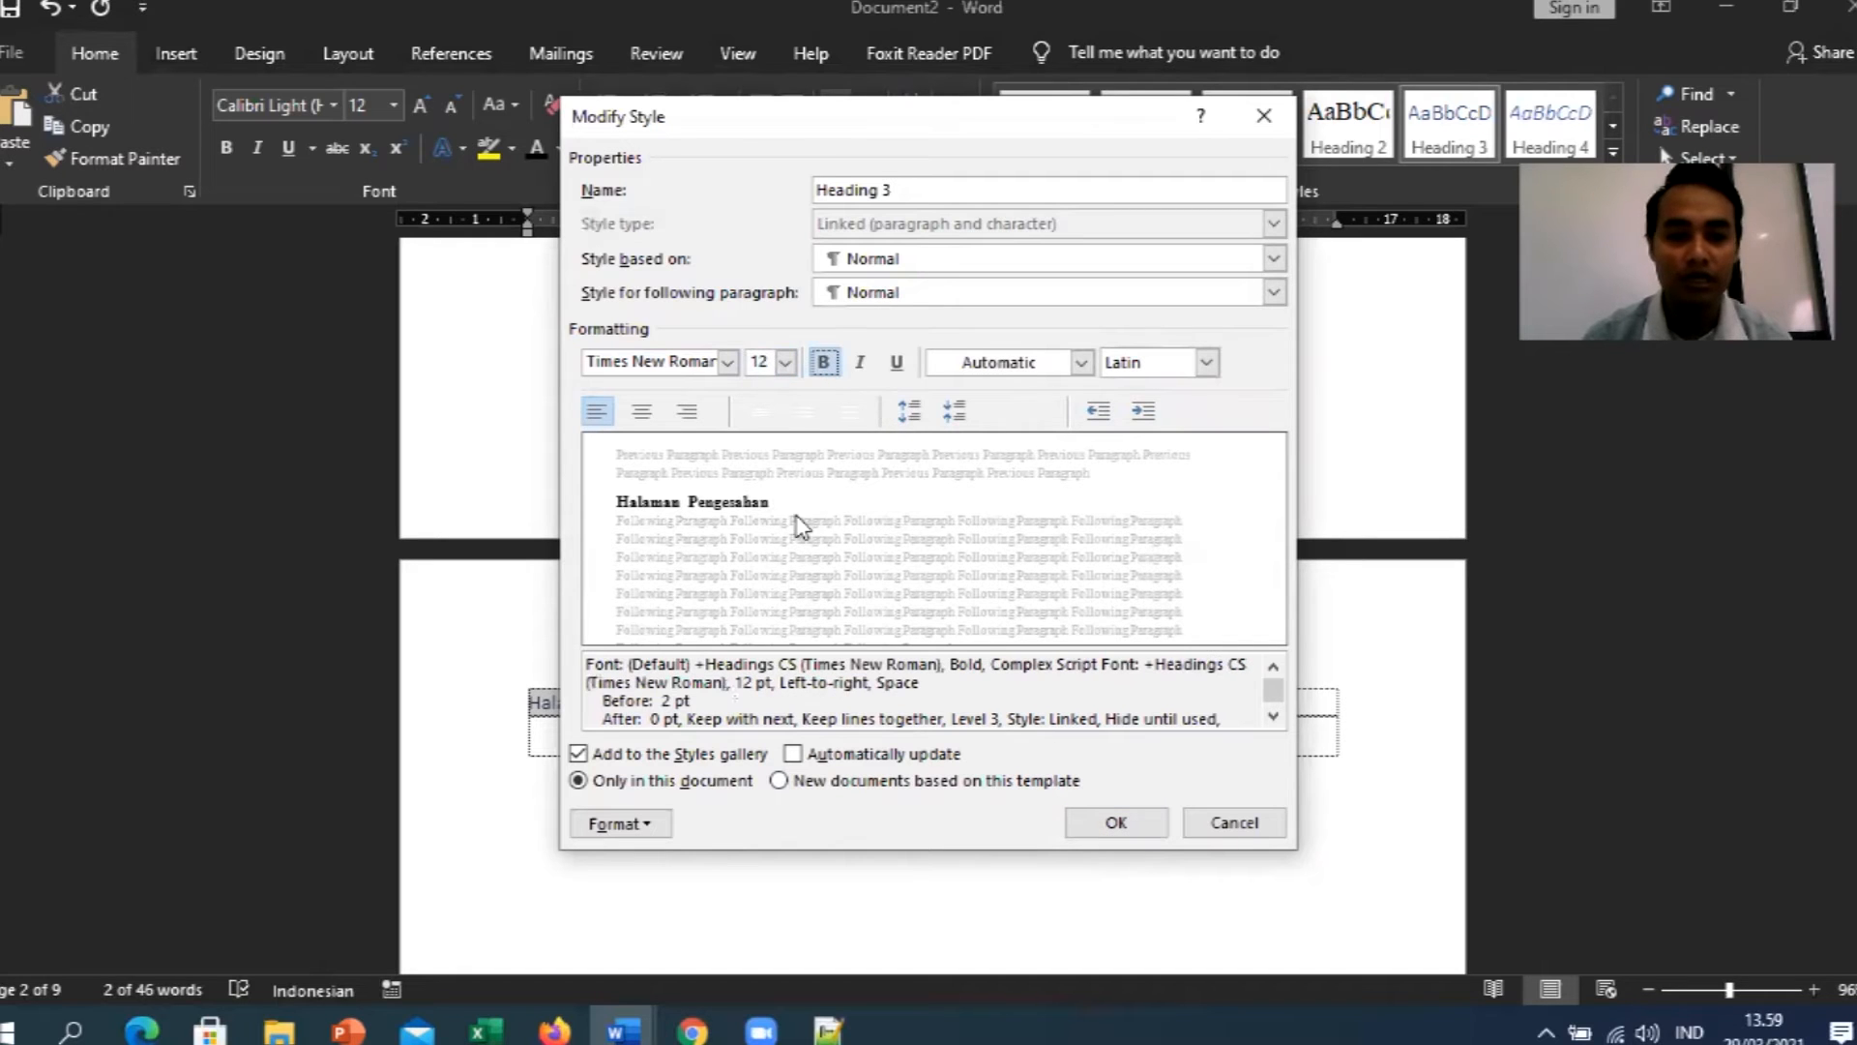
click(1114, 824)
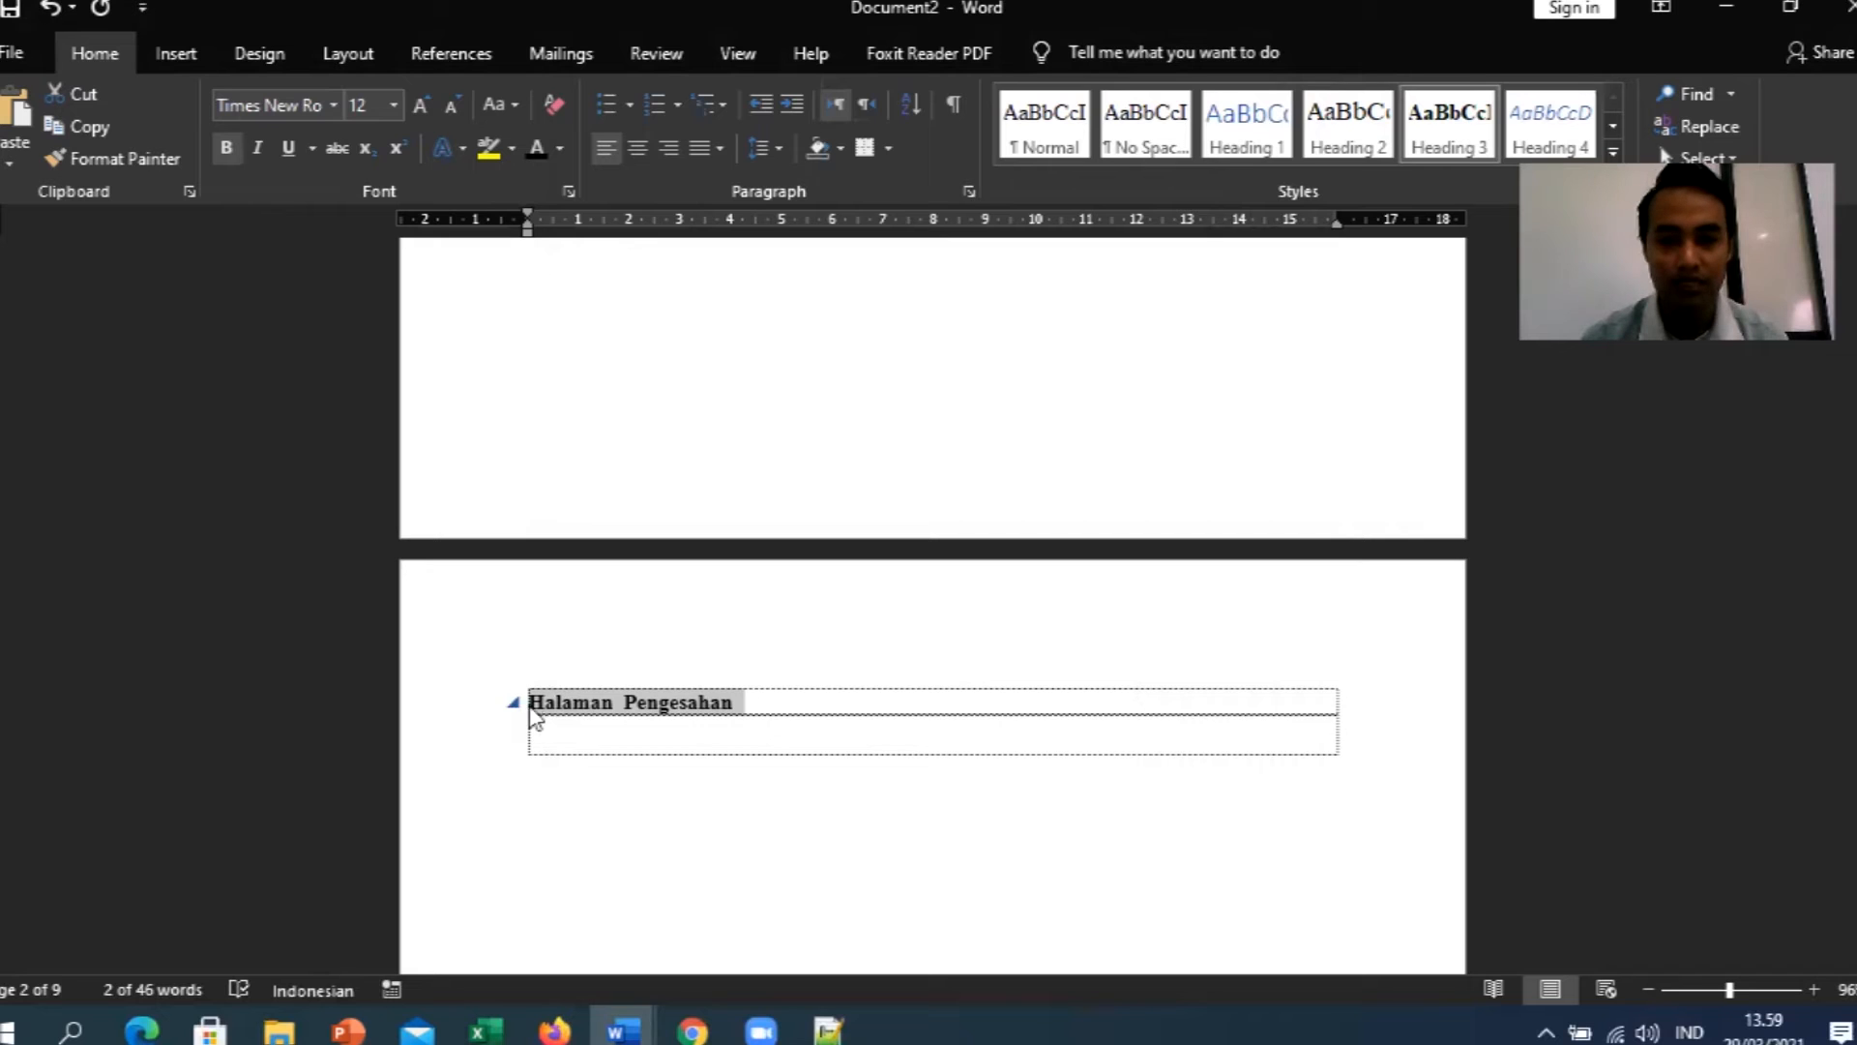
Apply the Heading 3 style to the Halaman Bimbingan title.
scroll(870, 705, down, 5)
scroll(864, 704, down, 15)
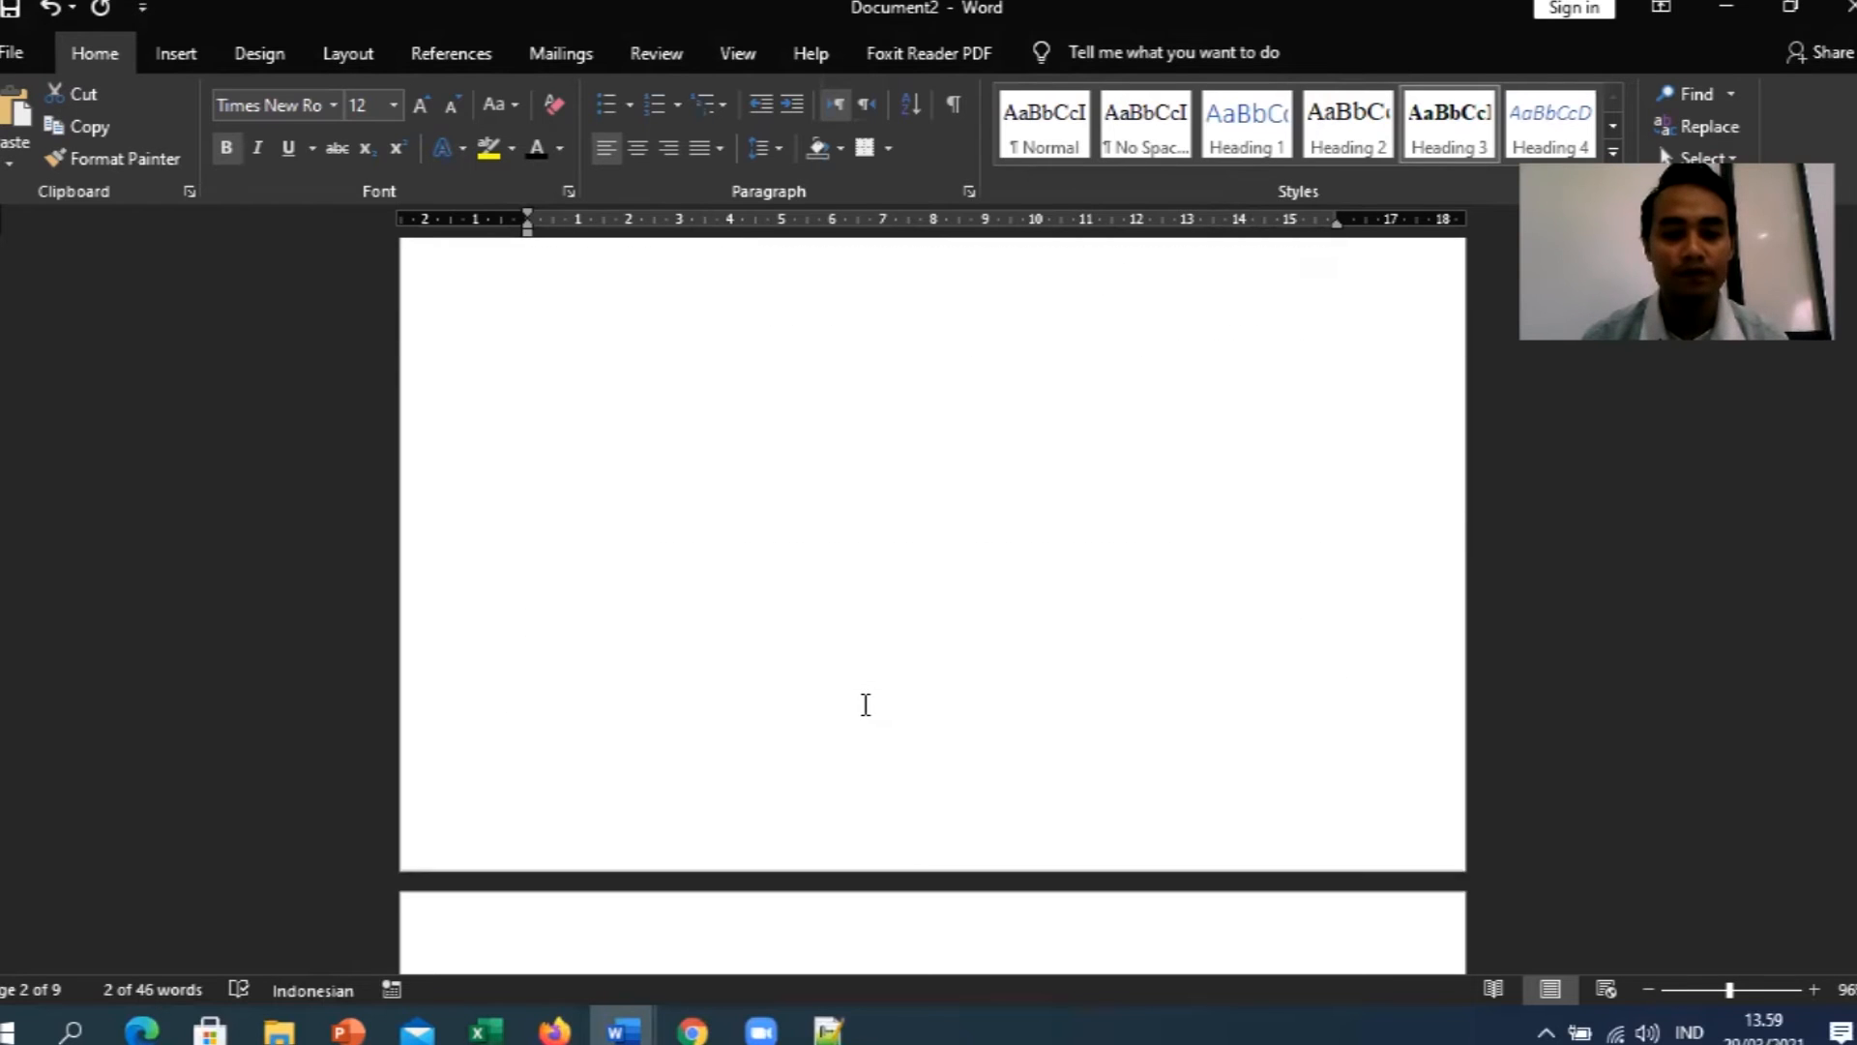
drag(751, 400, 528, 398)
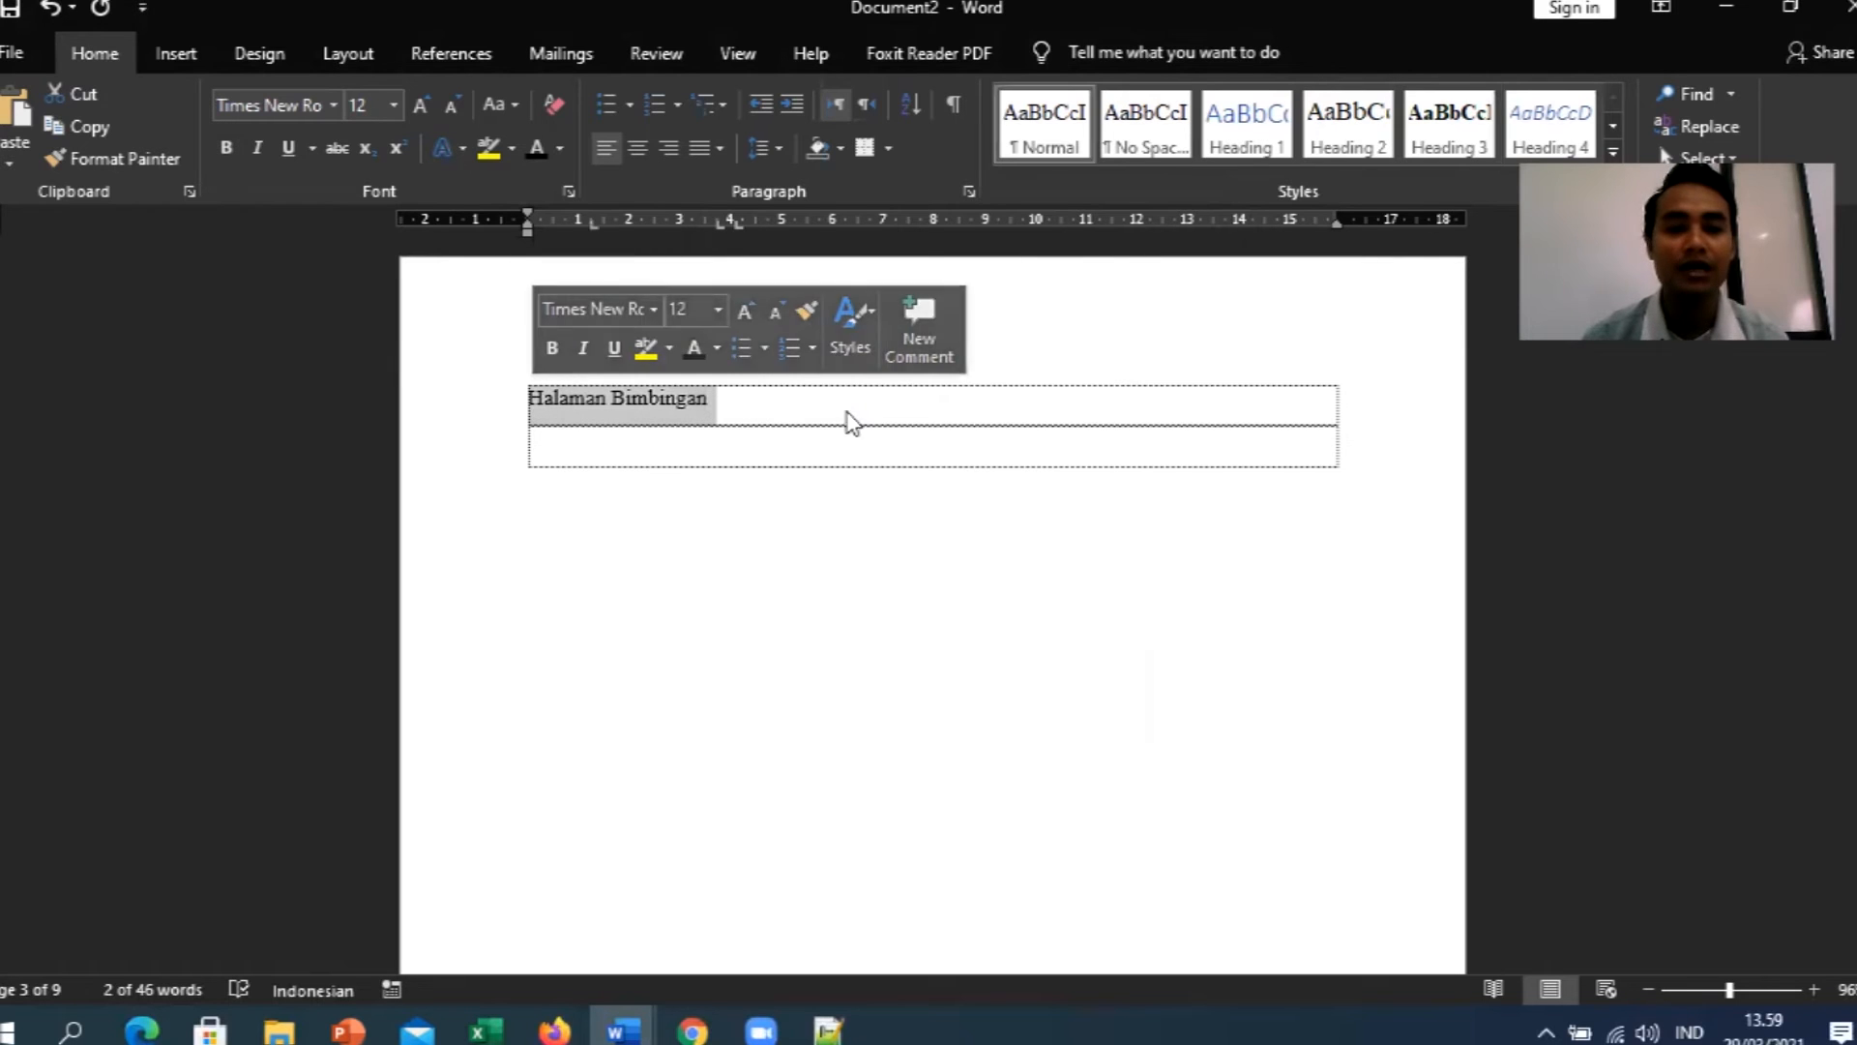
click(1460, 145)
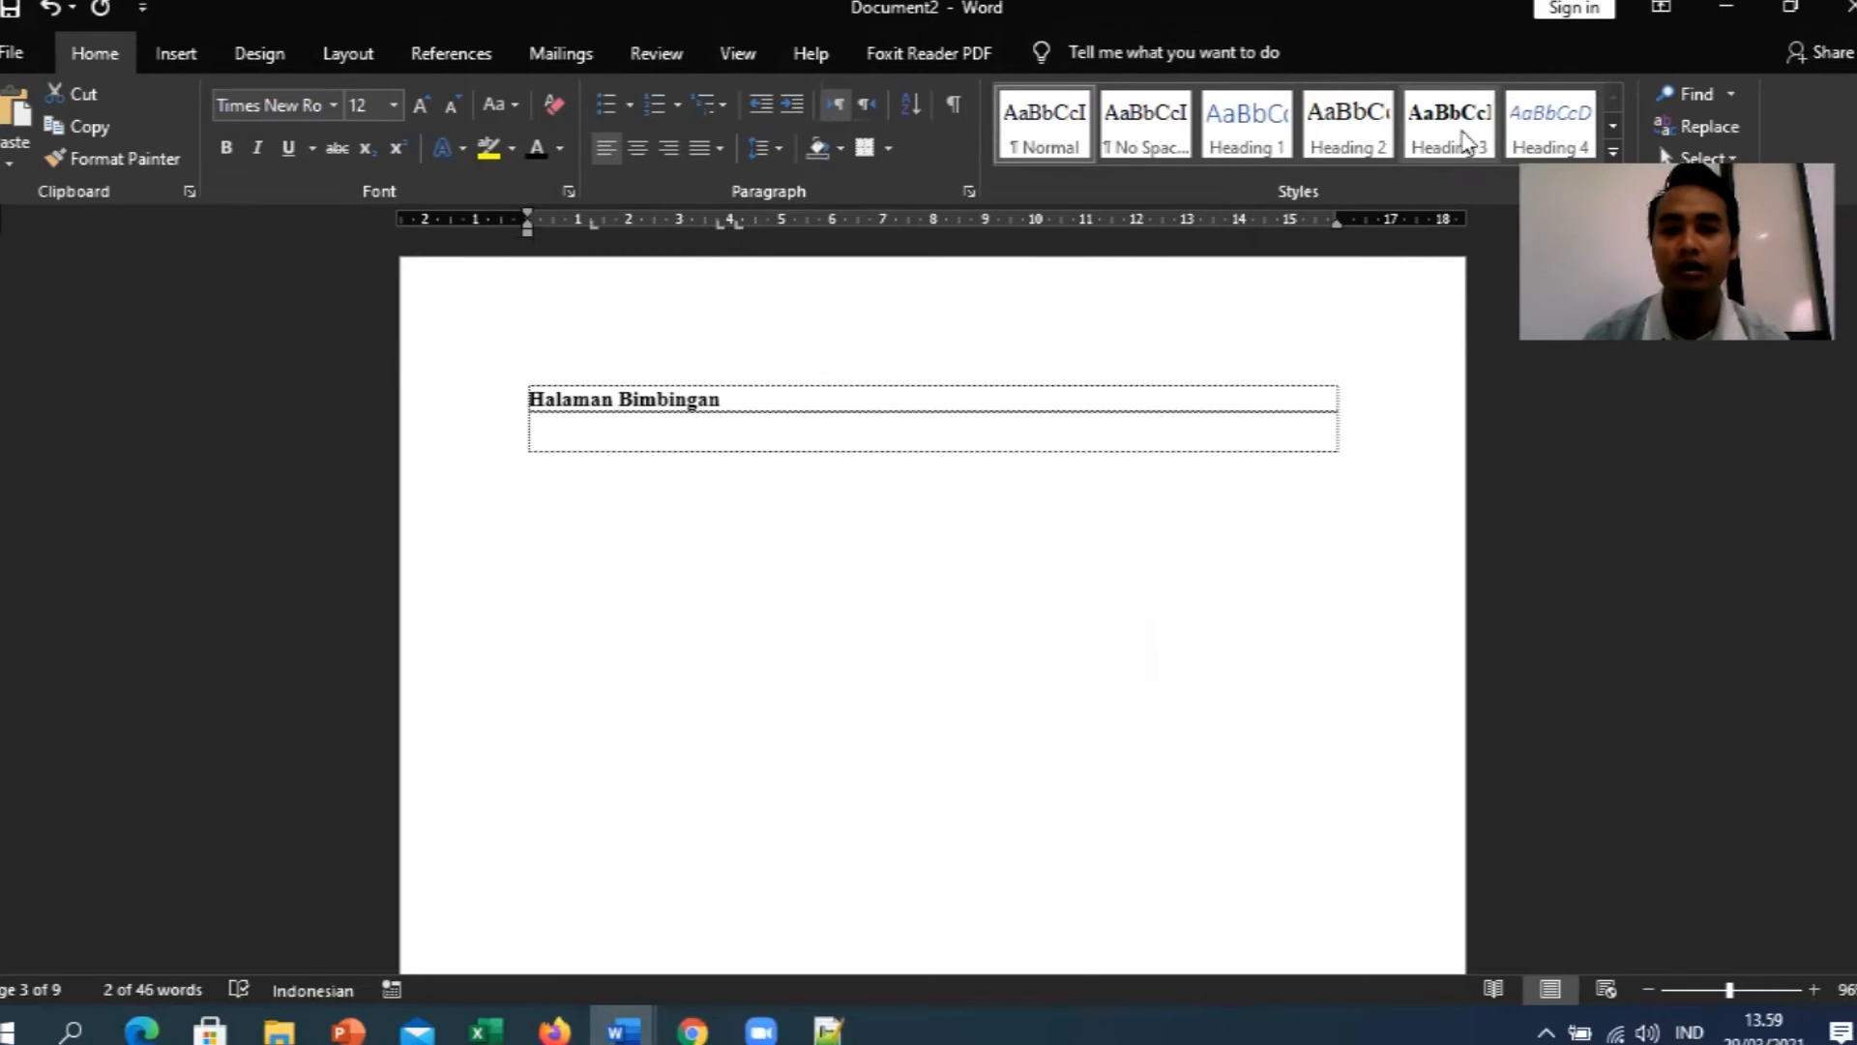
click(1458, 122)
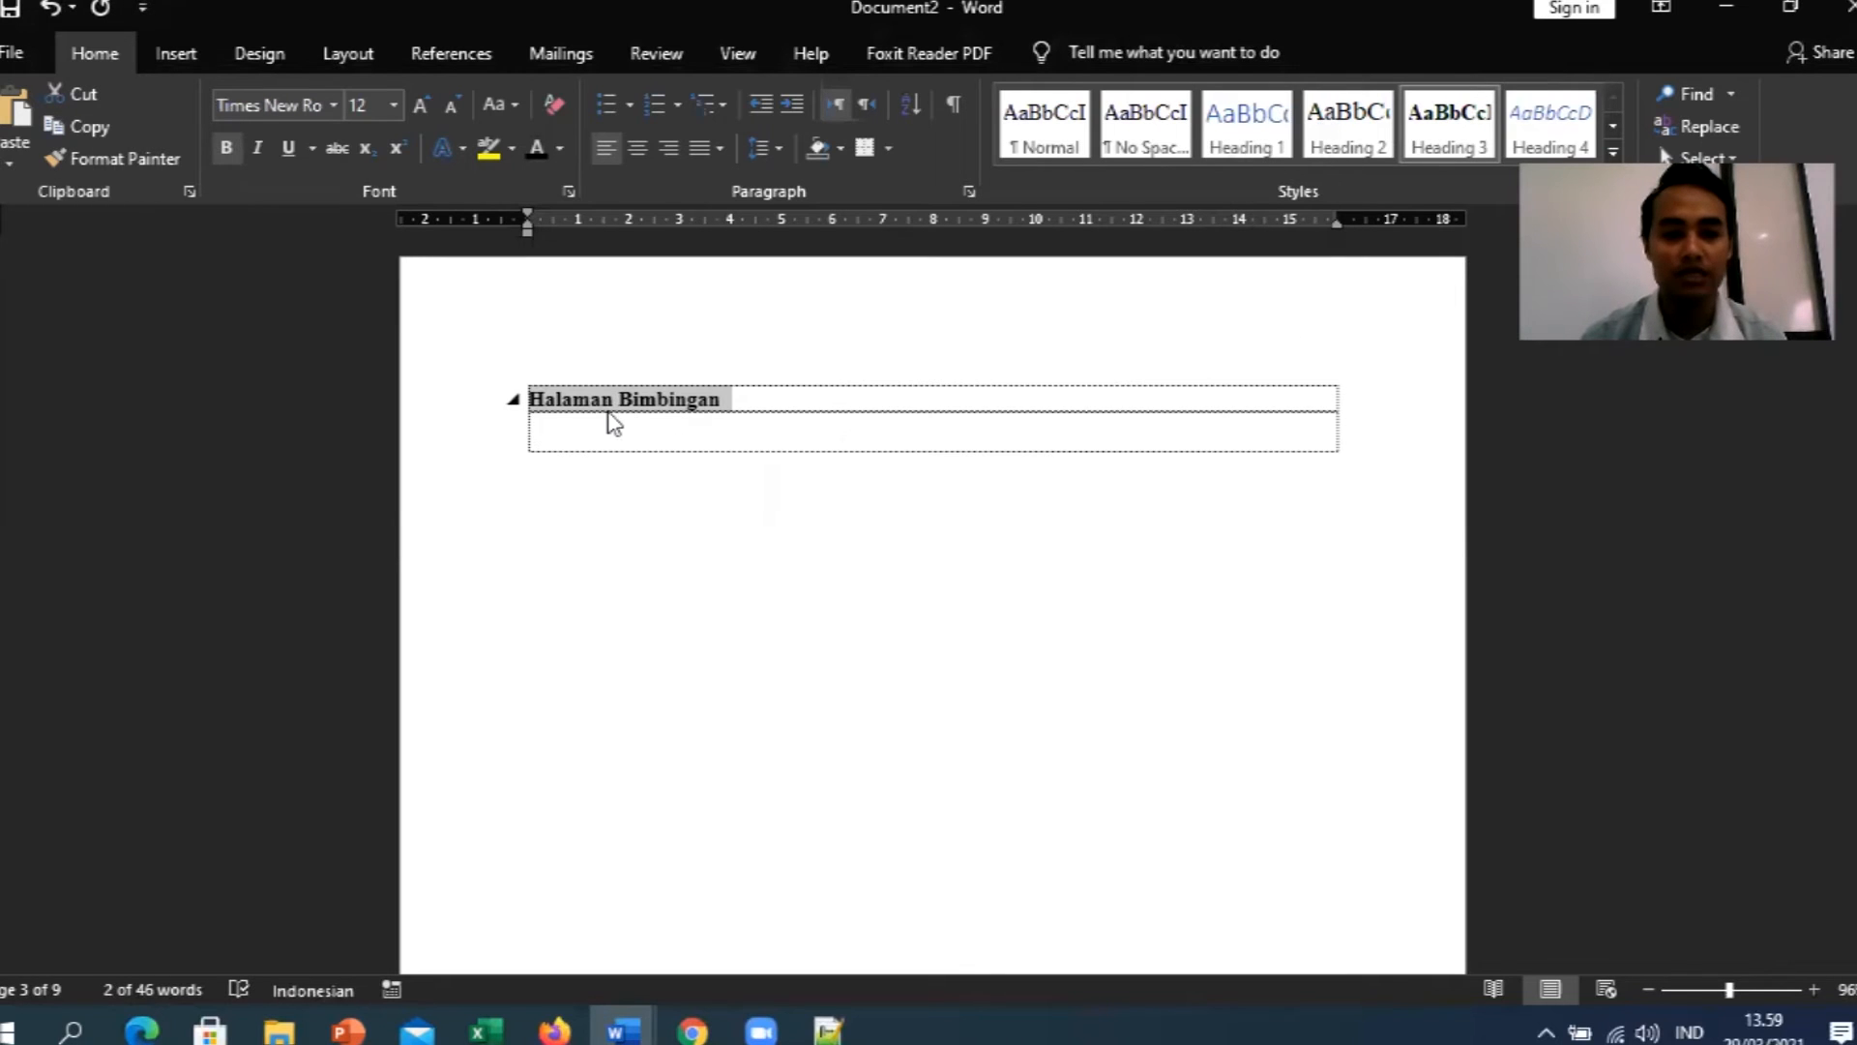
Apply the Heading 3 style to the Daftar Isi title on its page.
scroll(796, 508, up, 12)
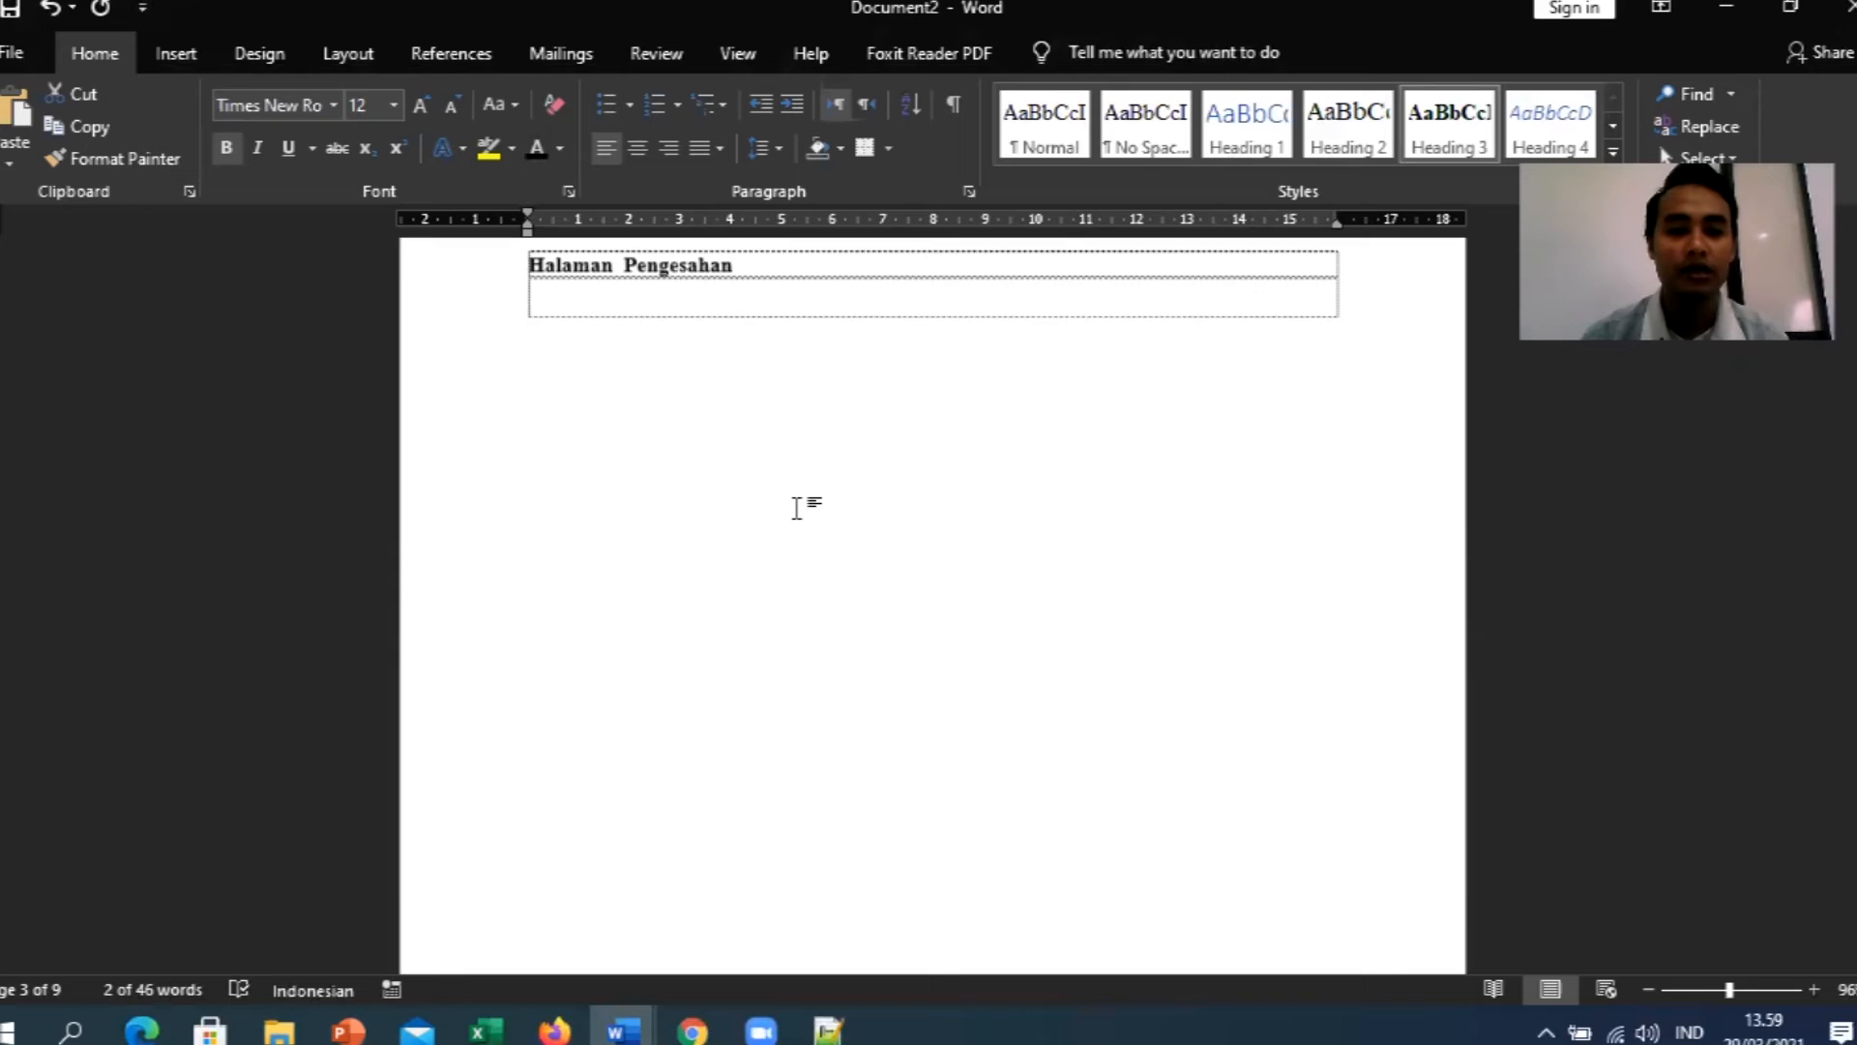
scroll(796, 508, down, 10)
scroll(823, 542, down, 15)
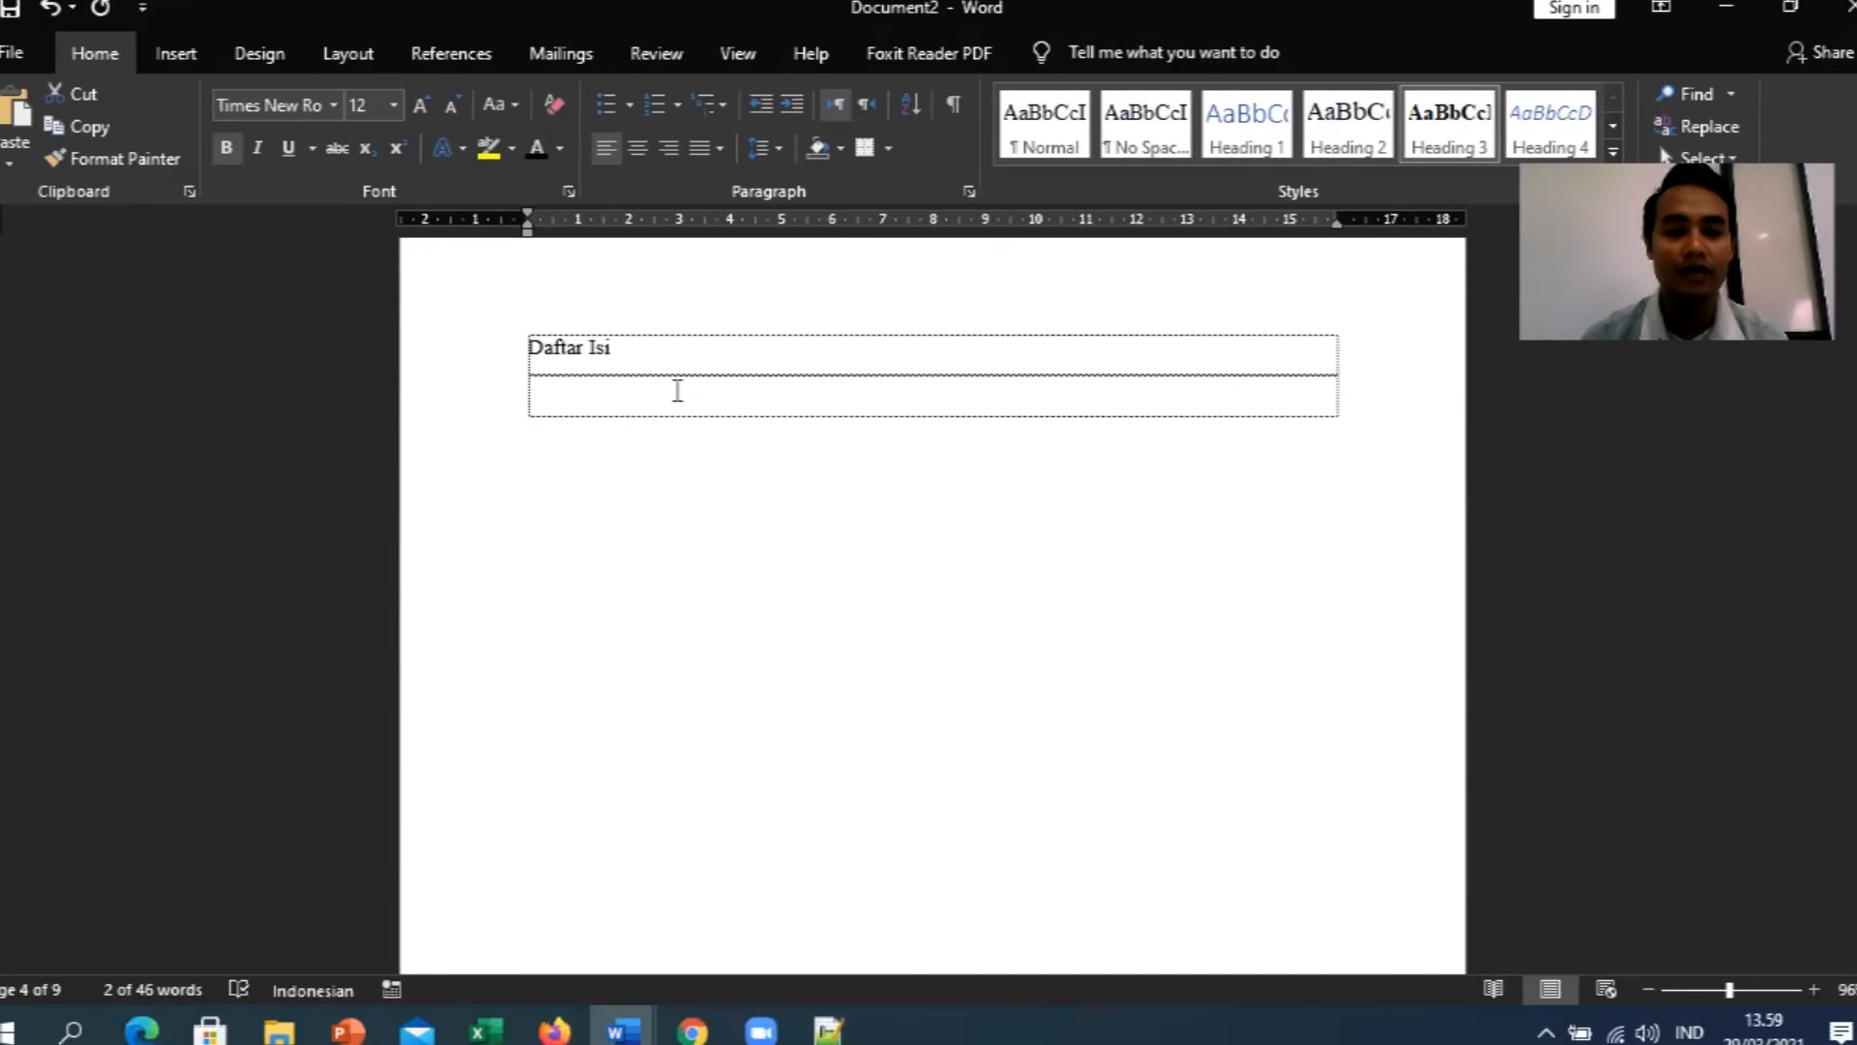
triple_click(599, 350)
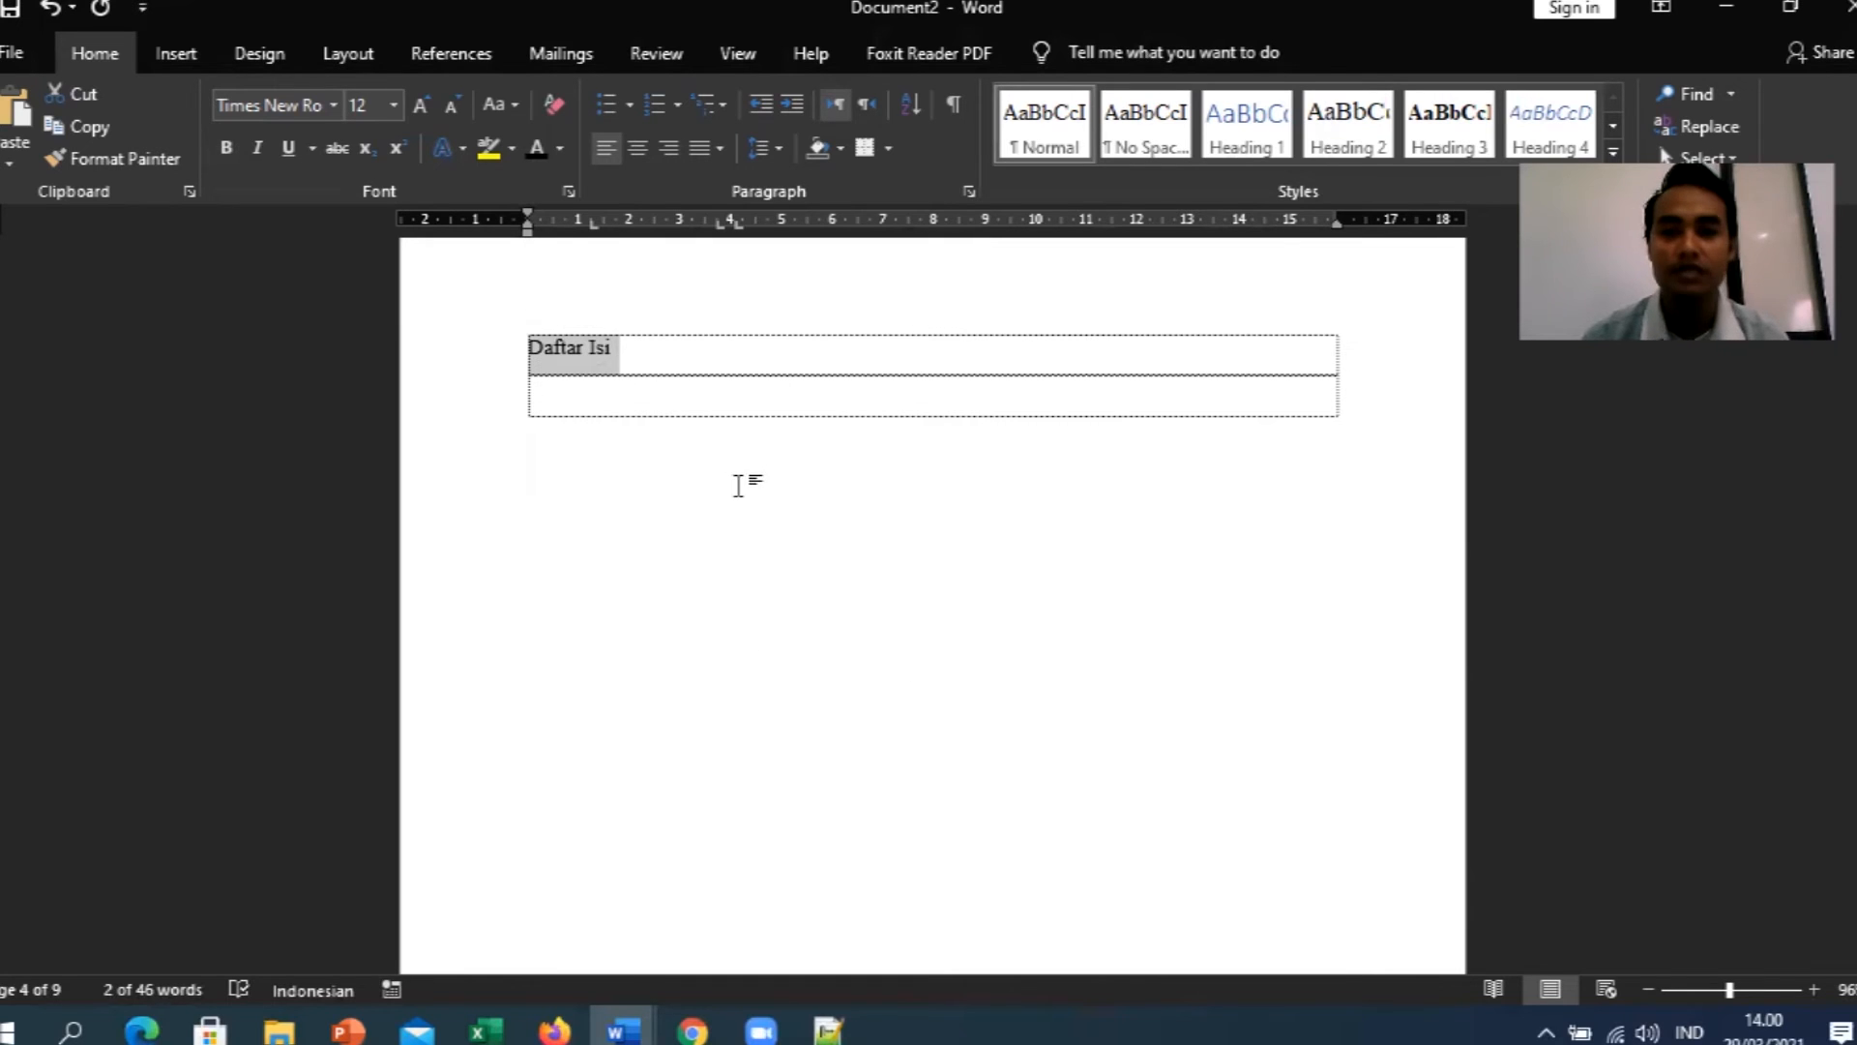
click(1448, 124)
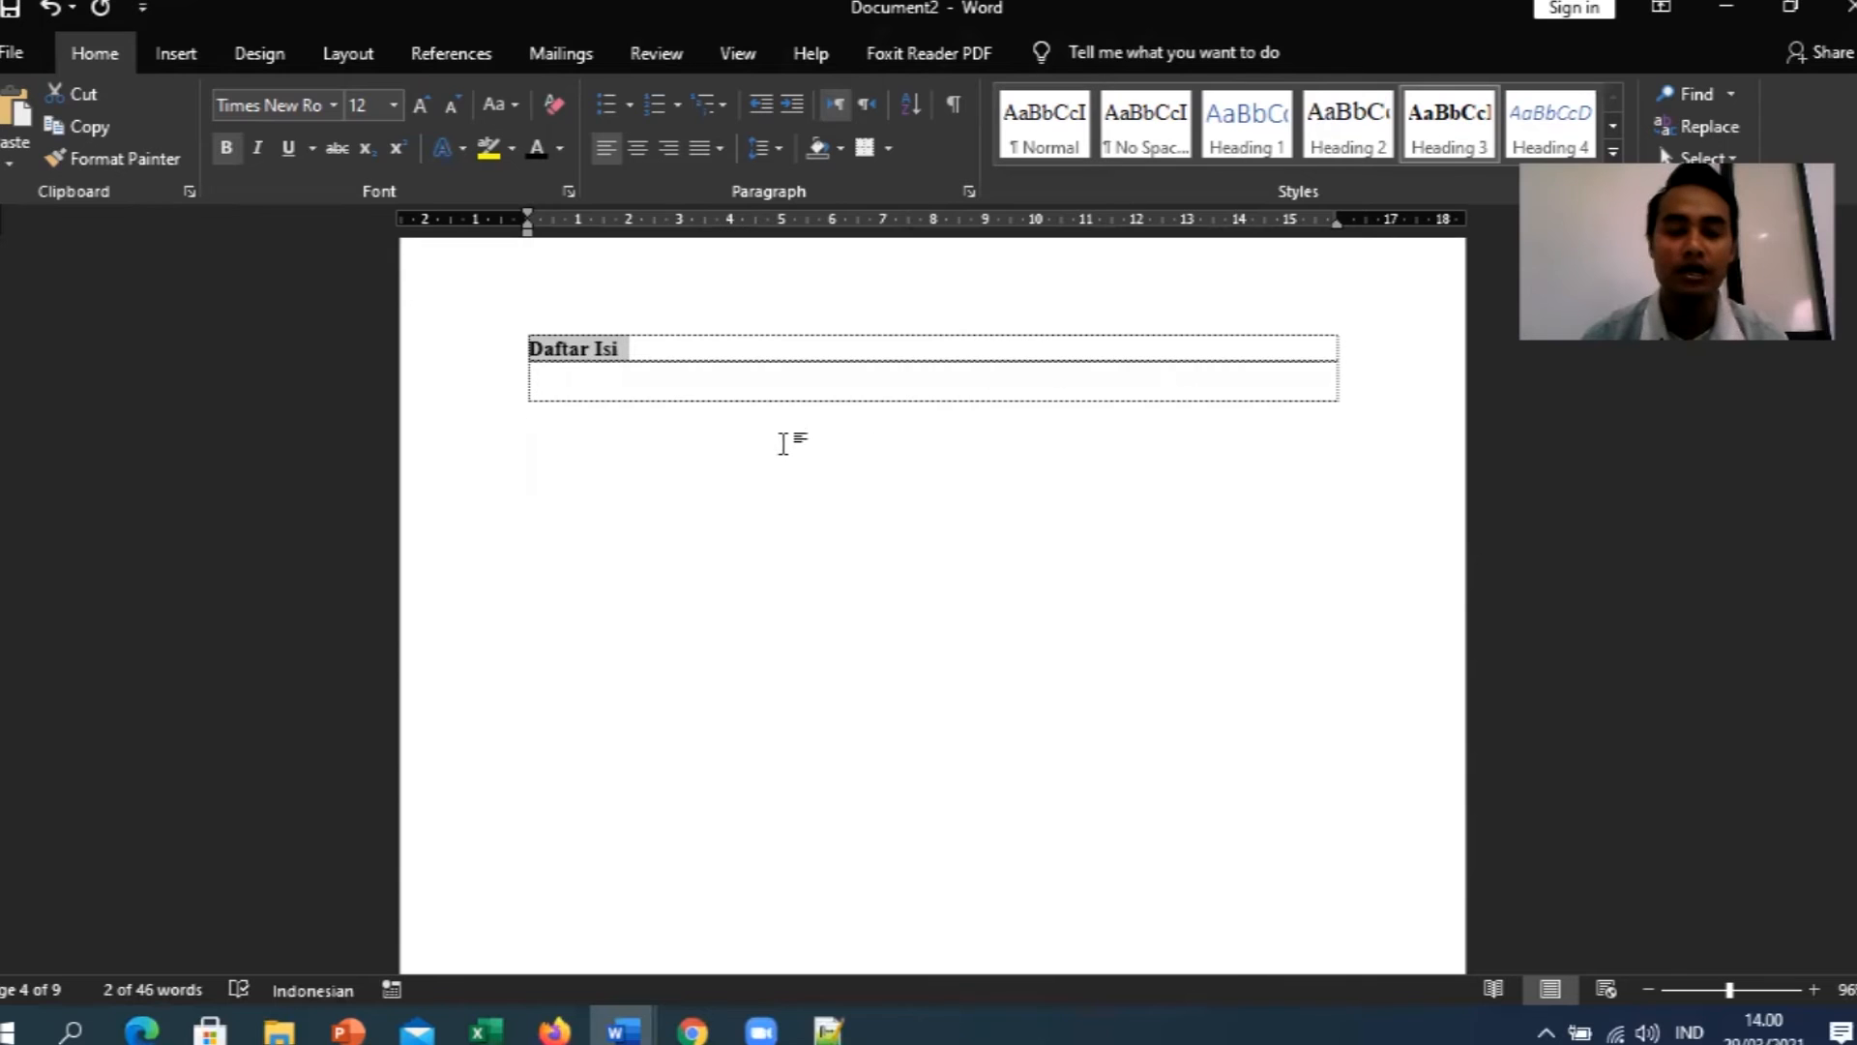
Apply the Heading 1 style to the BAB I line above PENDAHULUAN.
scroll(786, 435, down, 8)
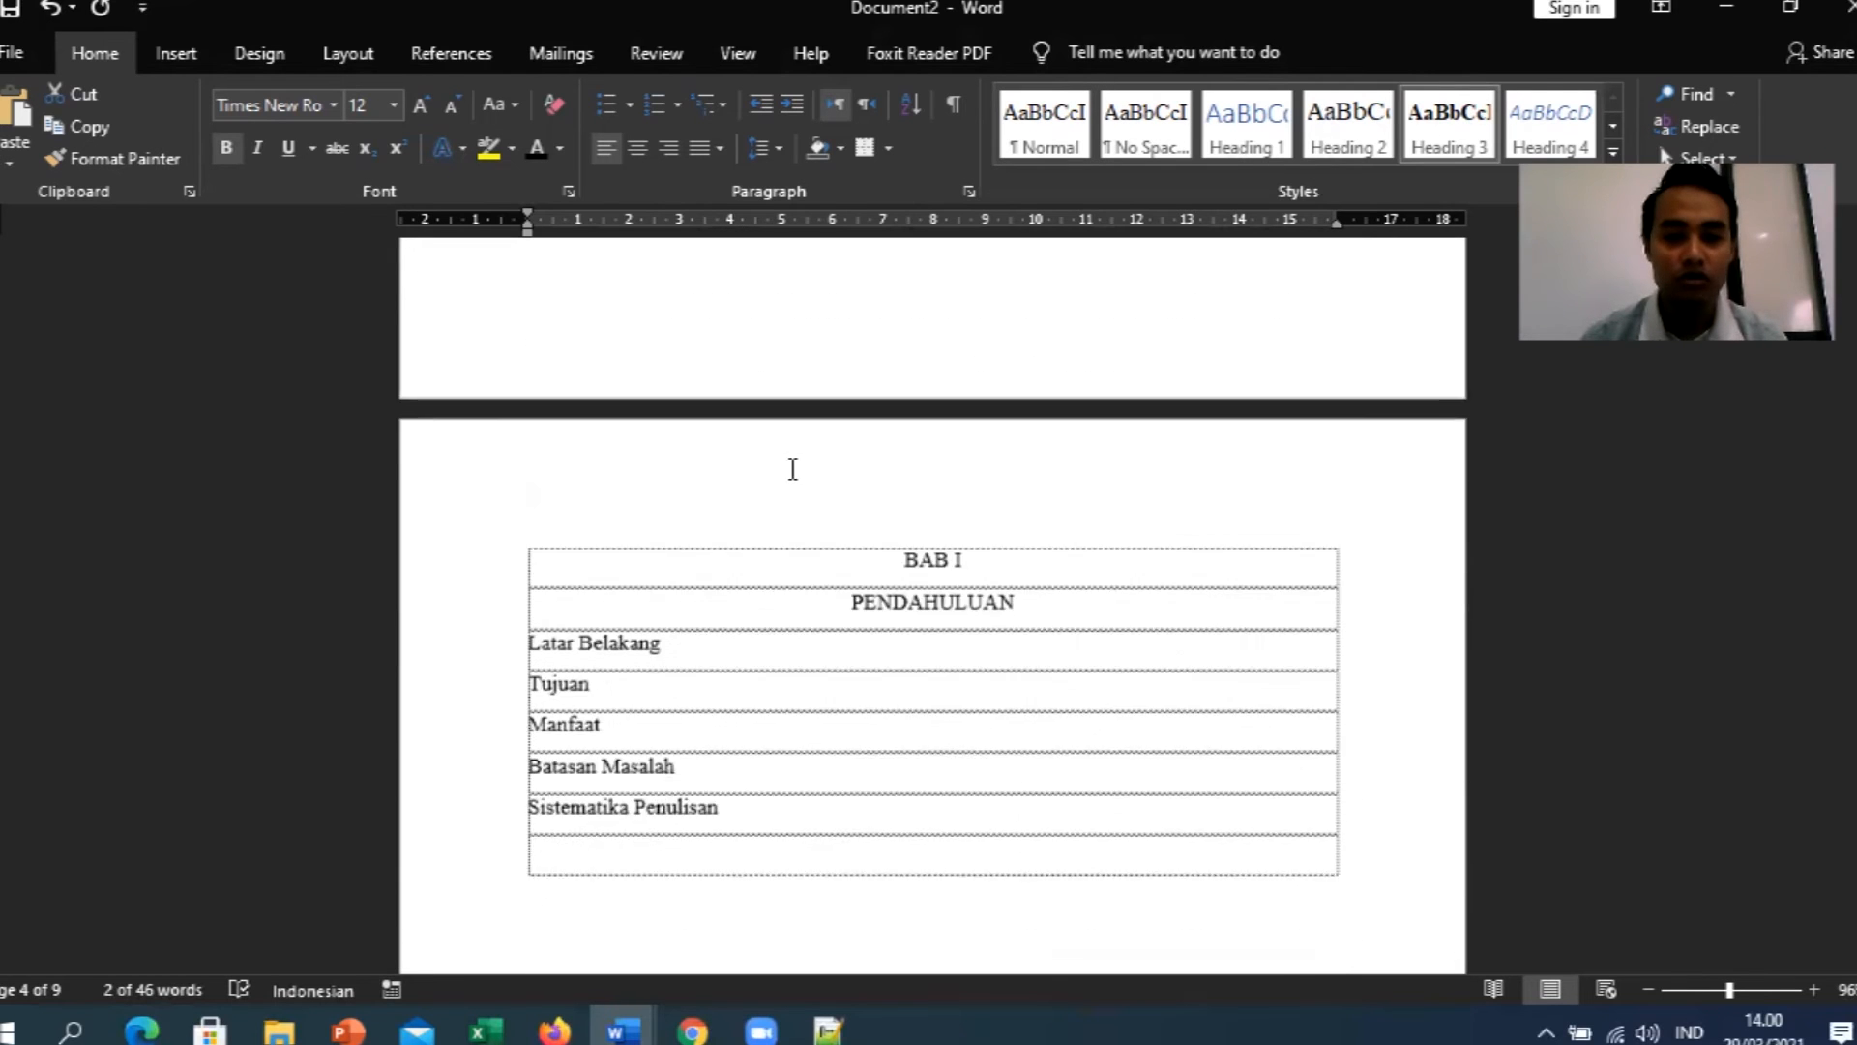
drag(958, 492, 888, 493)
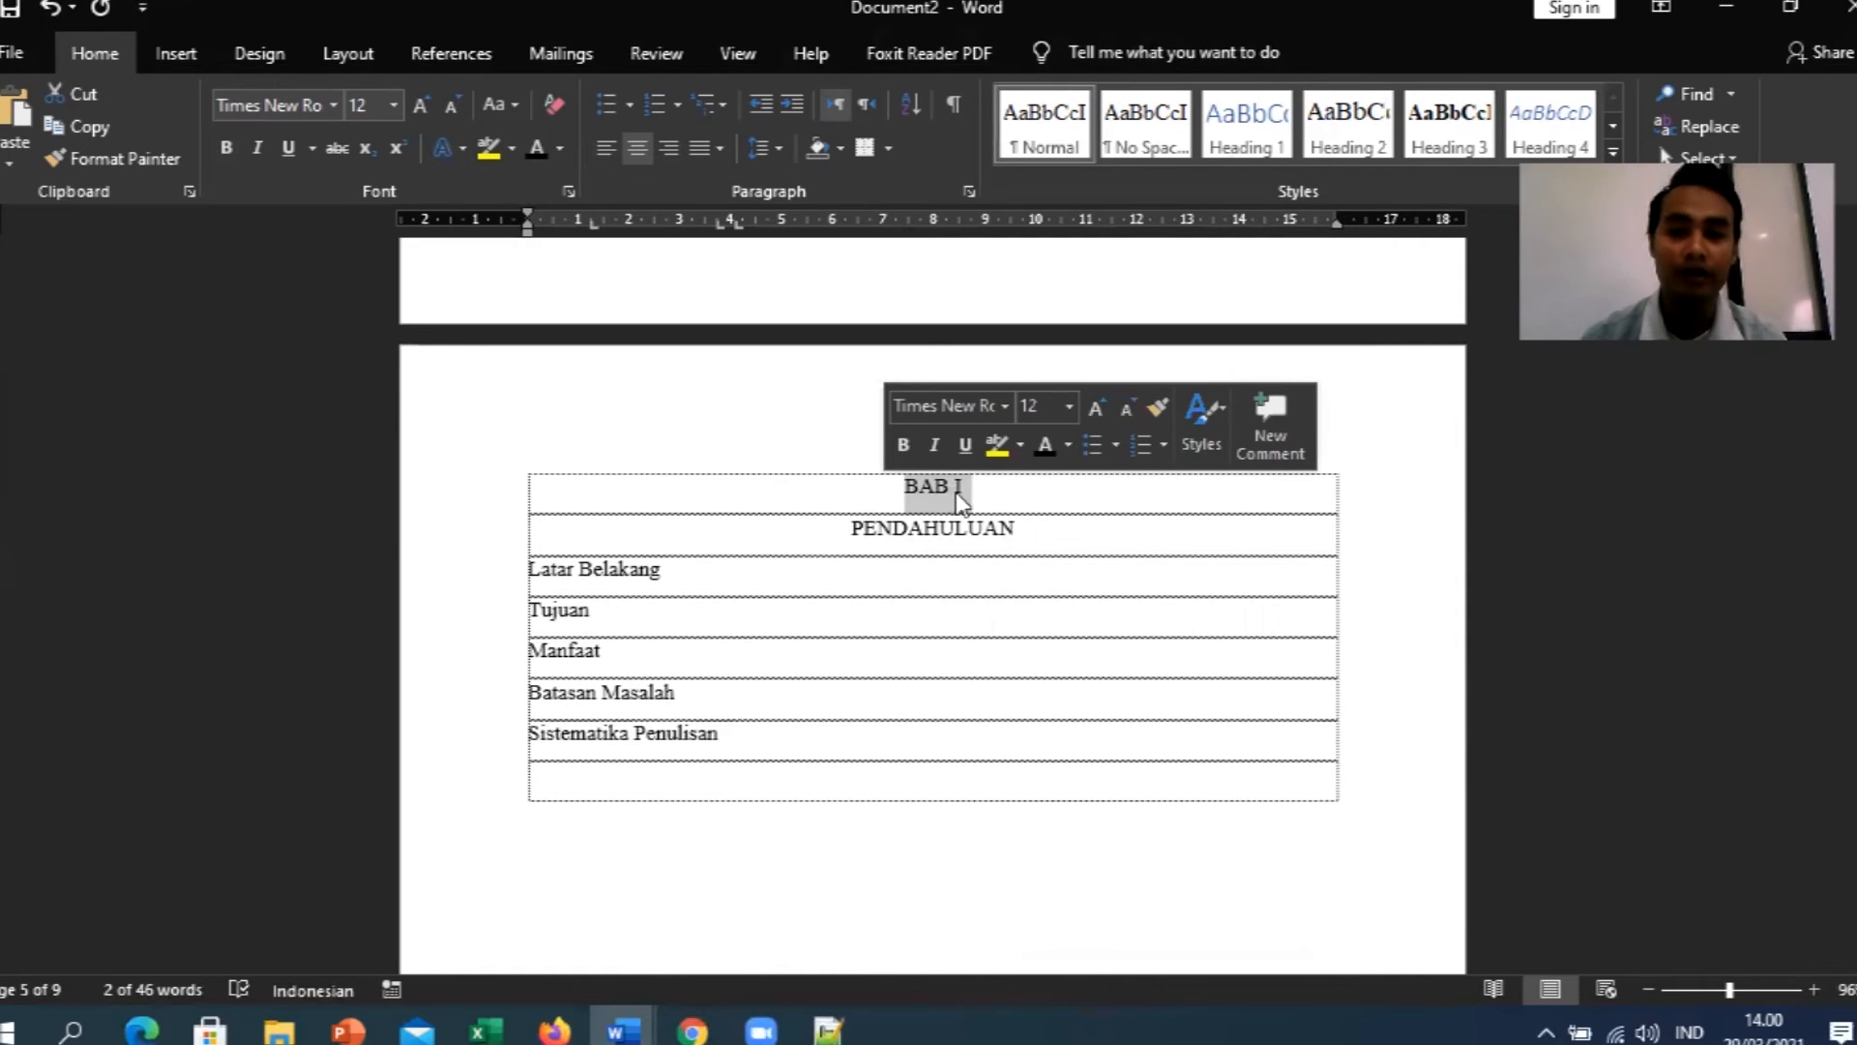
click(1236, 145)
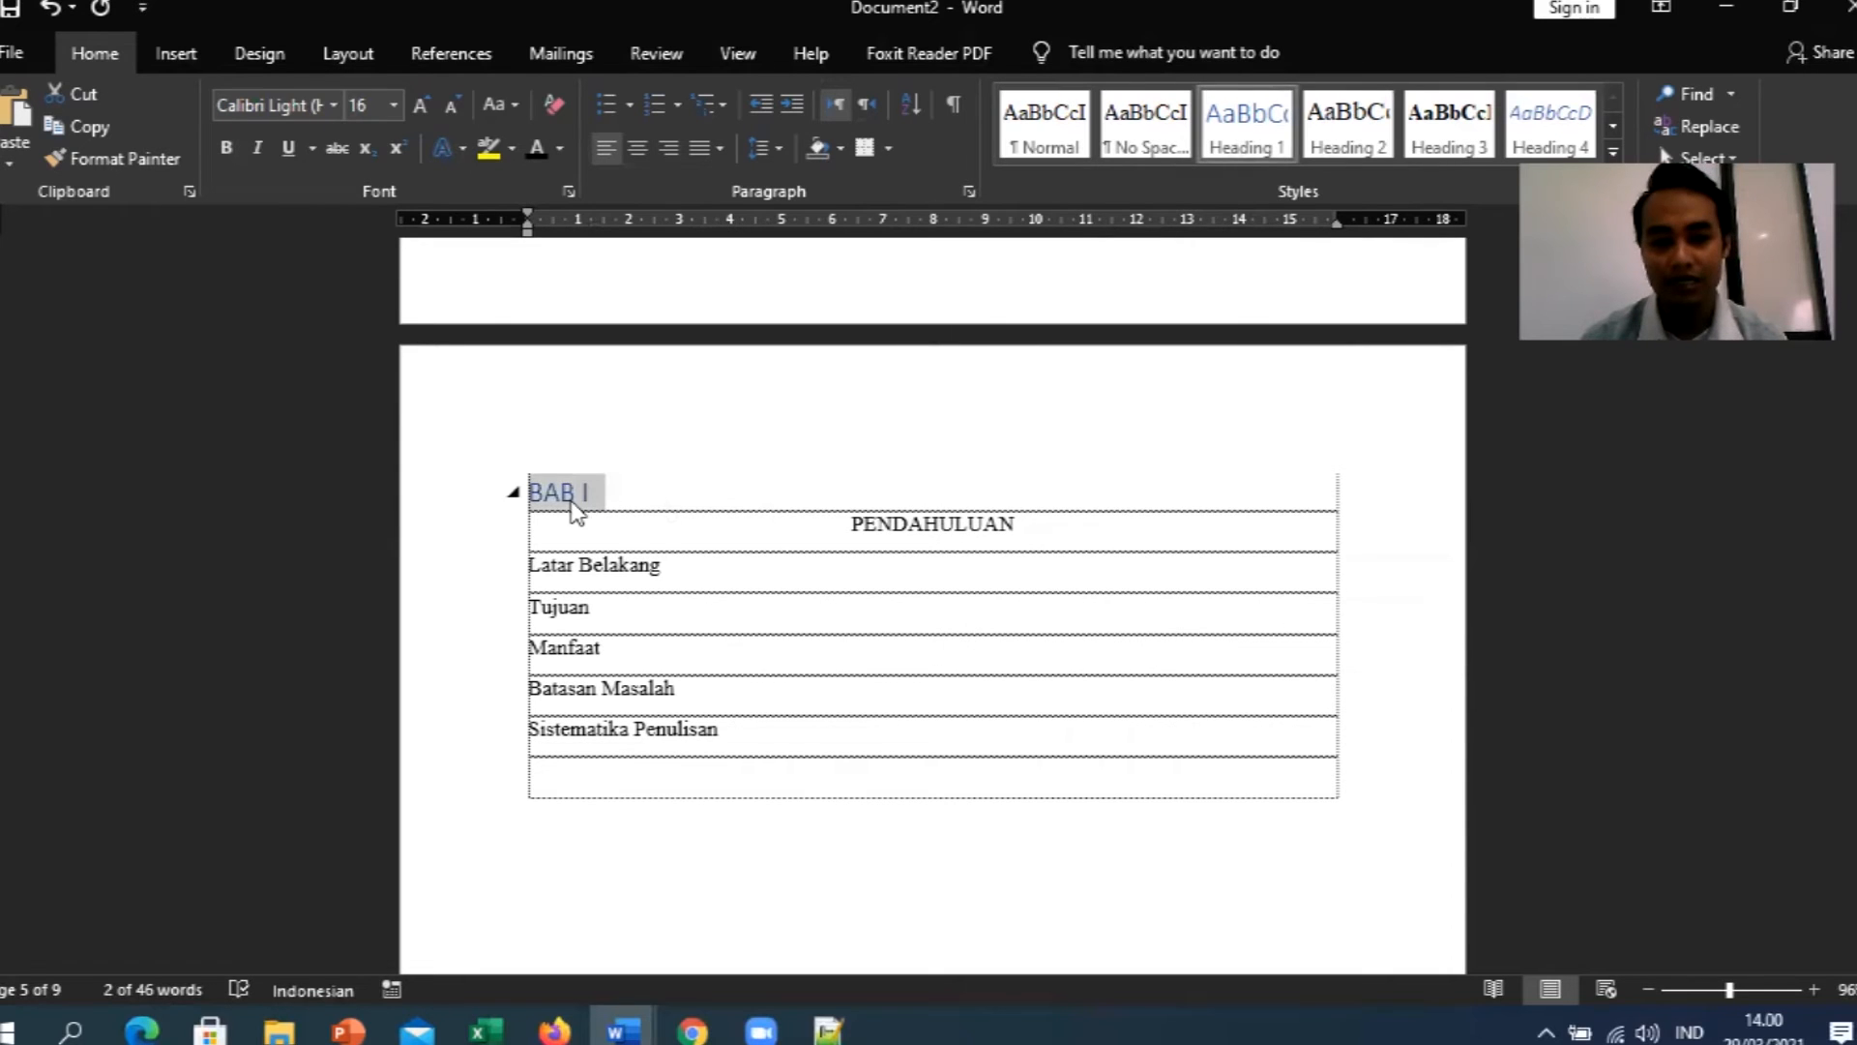
Apply the Heading 2 style to the PENDAHULUAN line below BAB I.
drag(1020, 528, 851, 530)
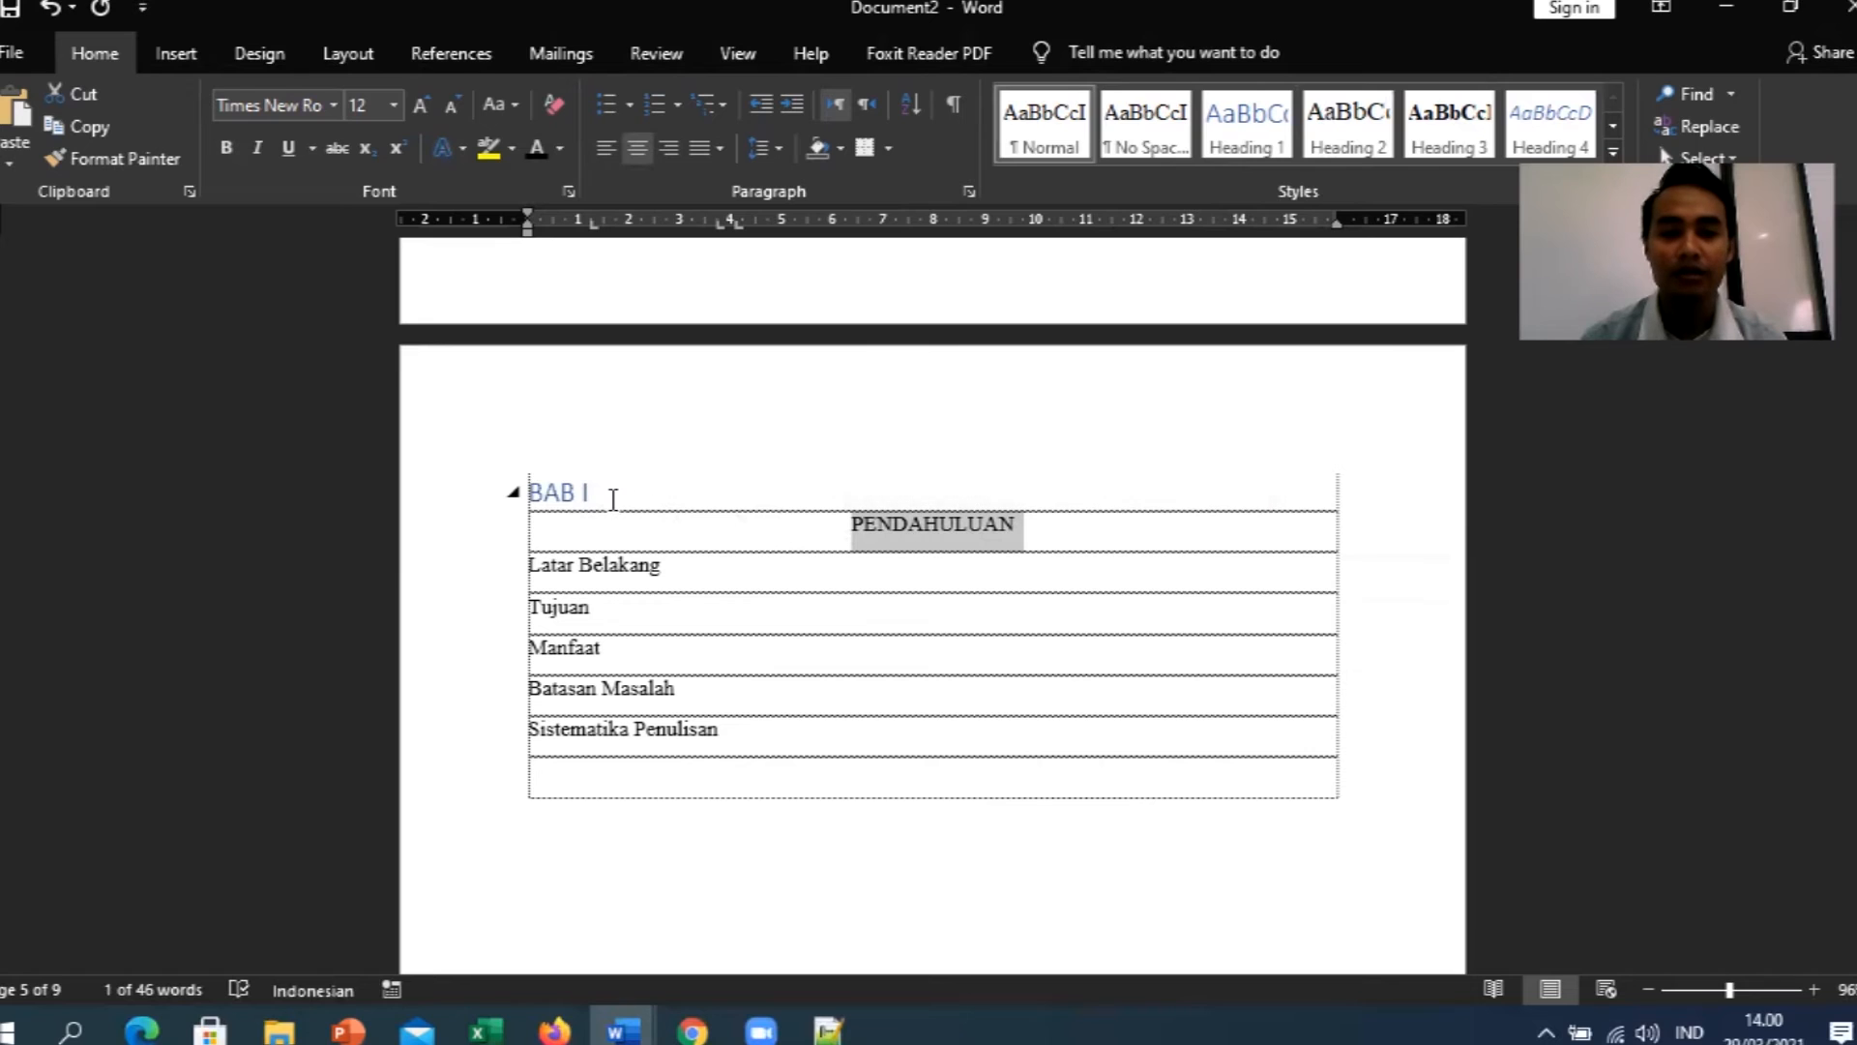
drag(599, 488, 543, 490)
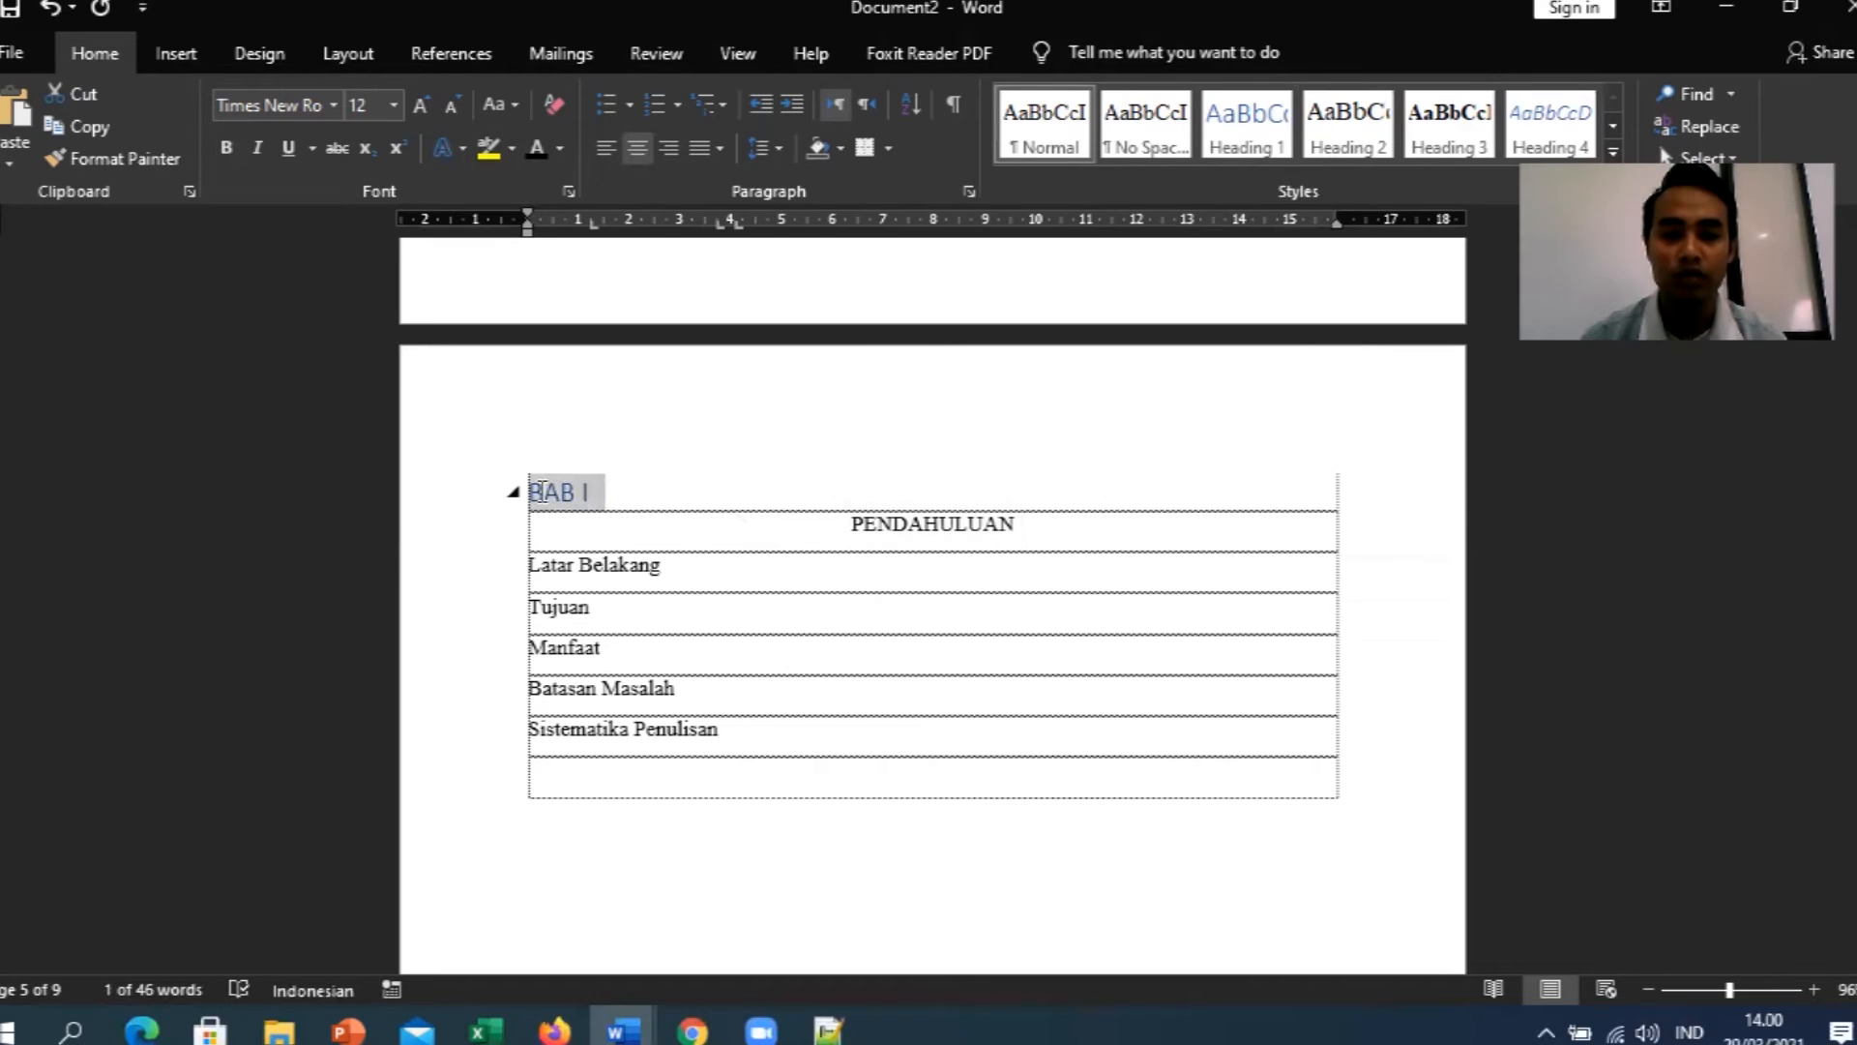
drag(851, 525, 1012, 524)
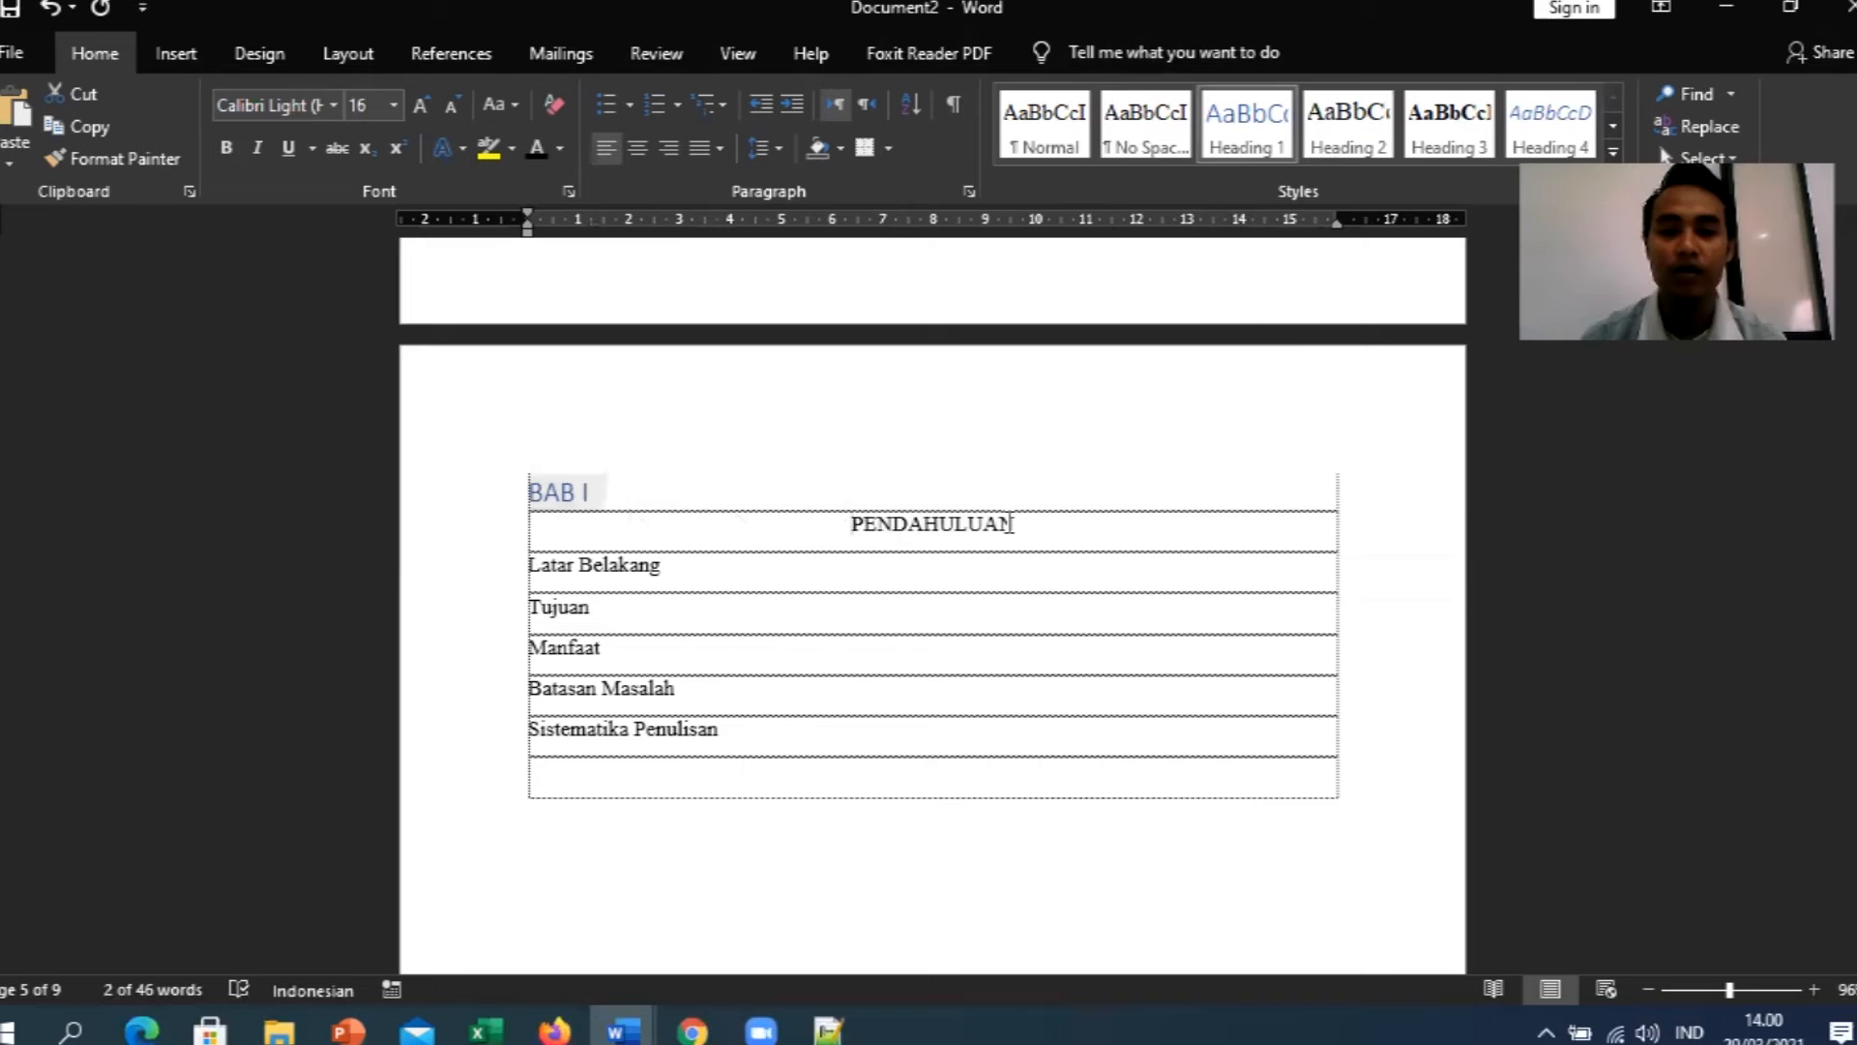
click(1347, 143)
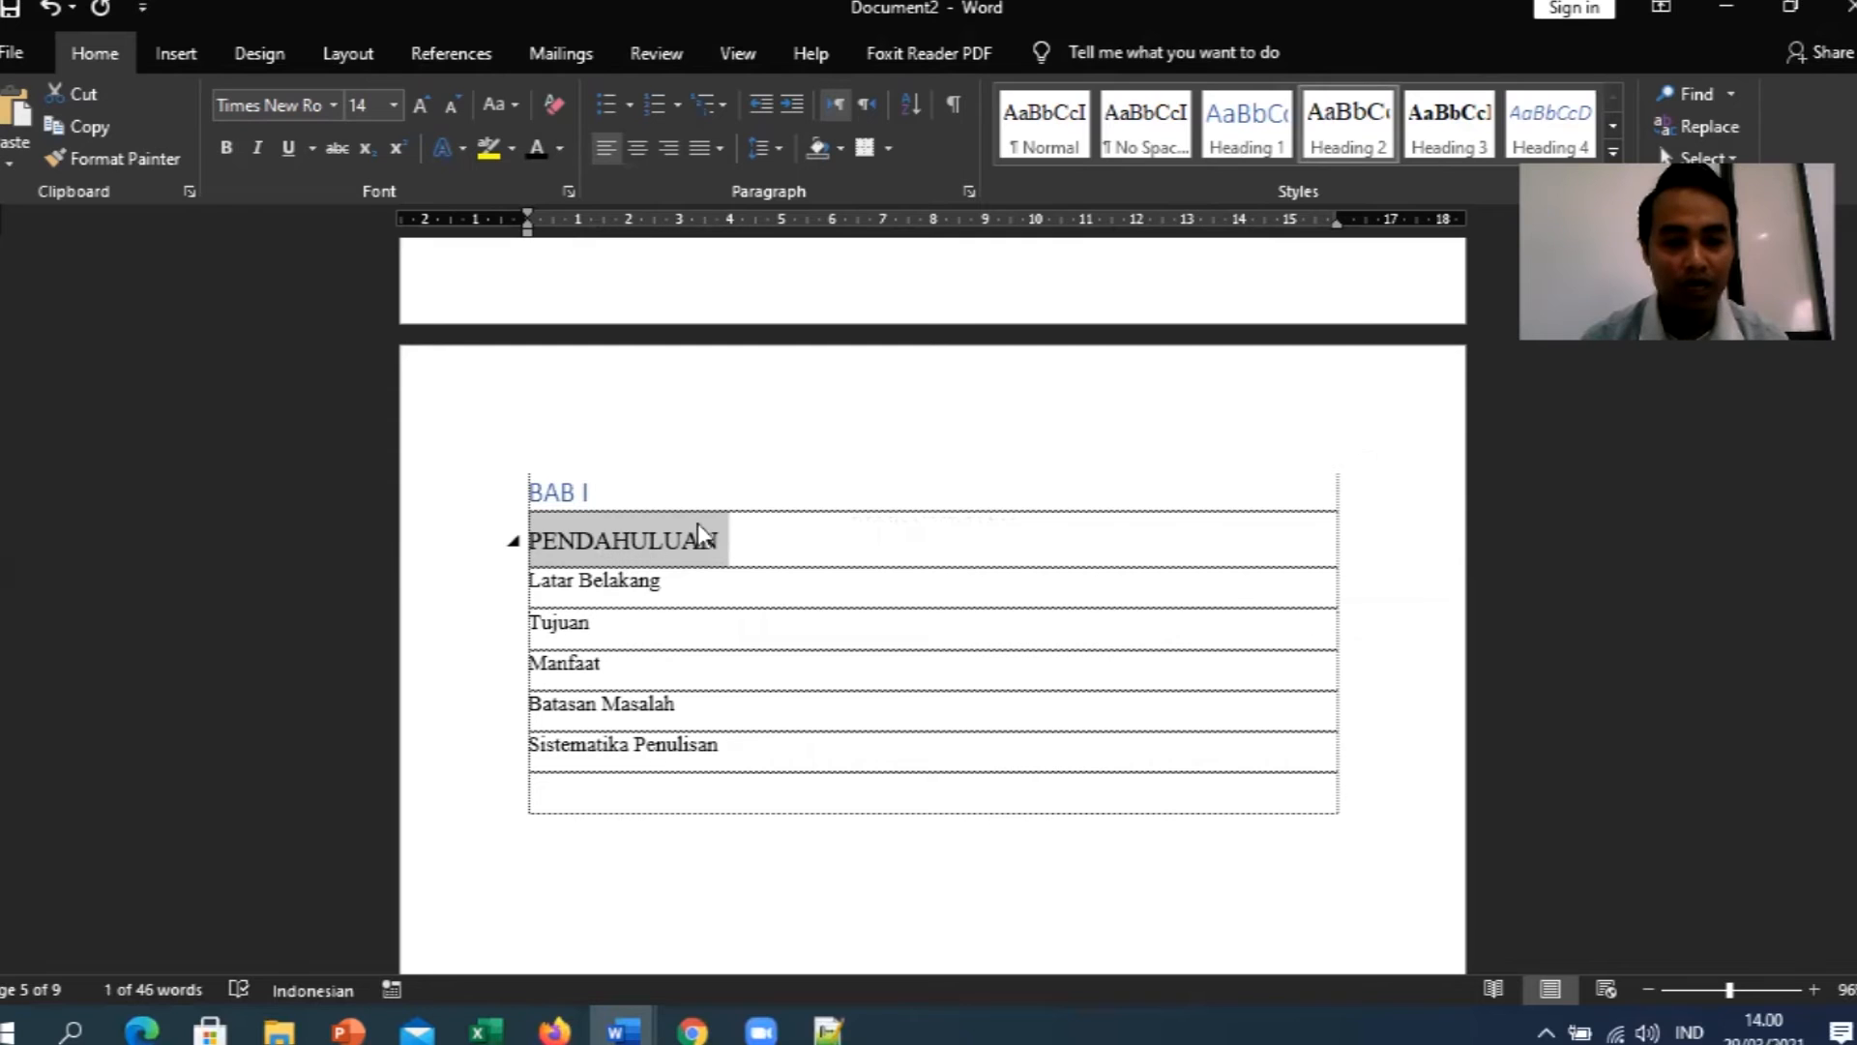
Modify the Heading 2 style to 12 pt bold.
right_click(1346, 125)
click(1393, 180)
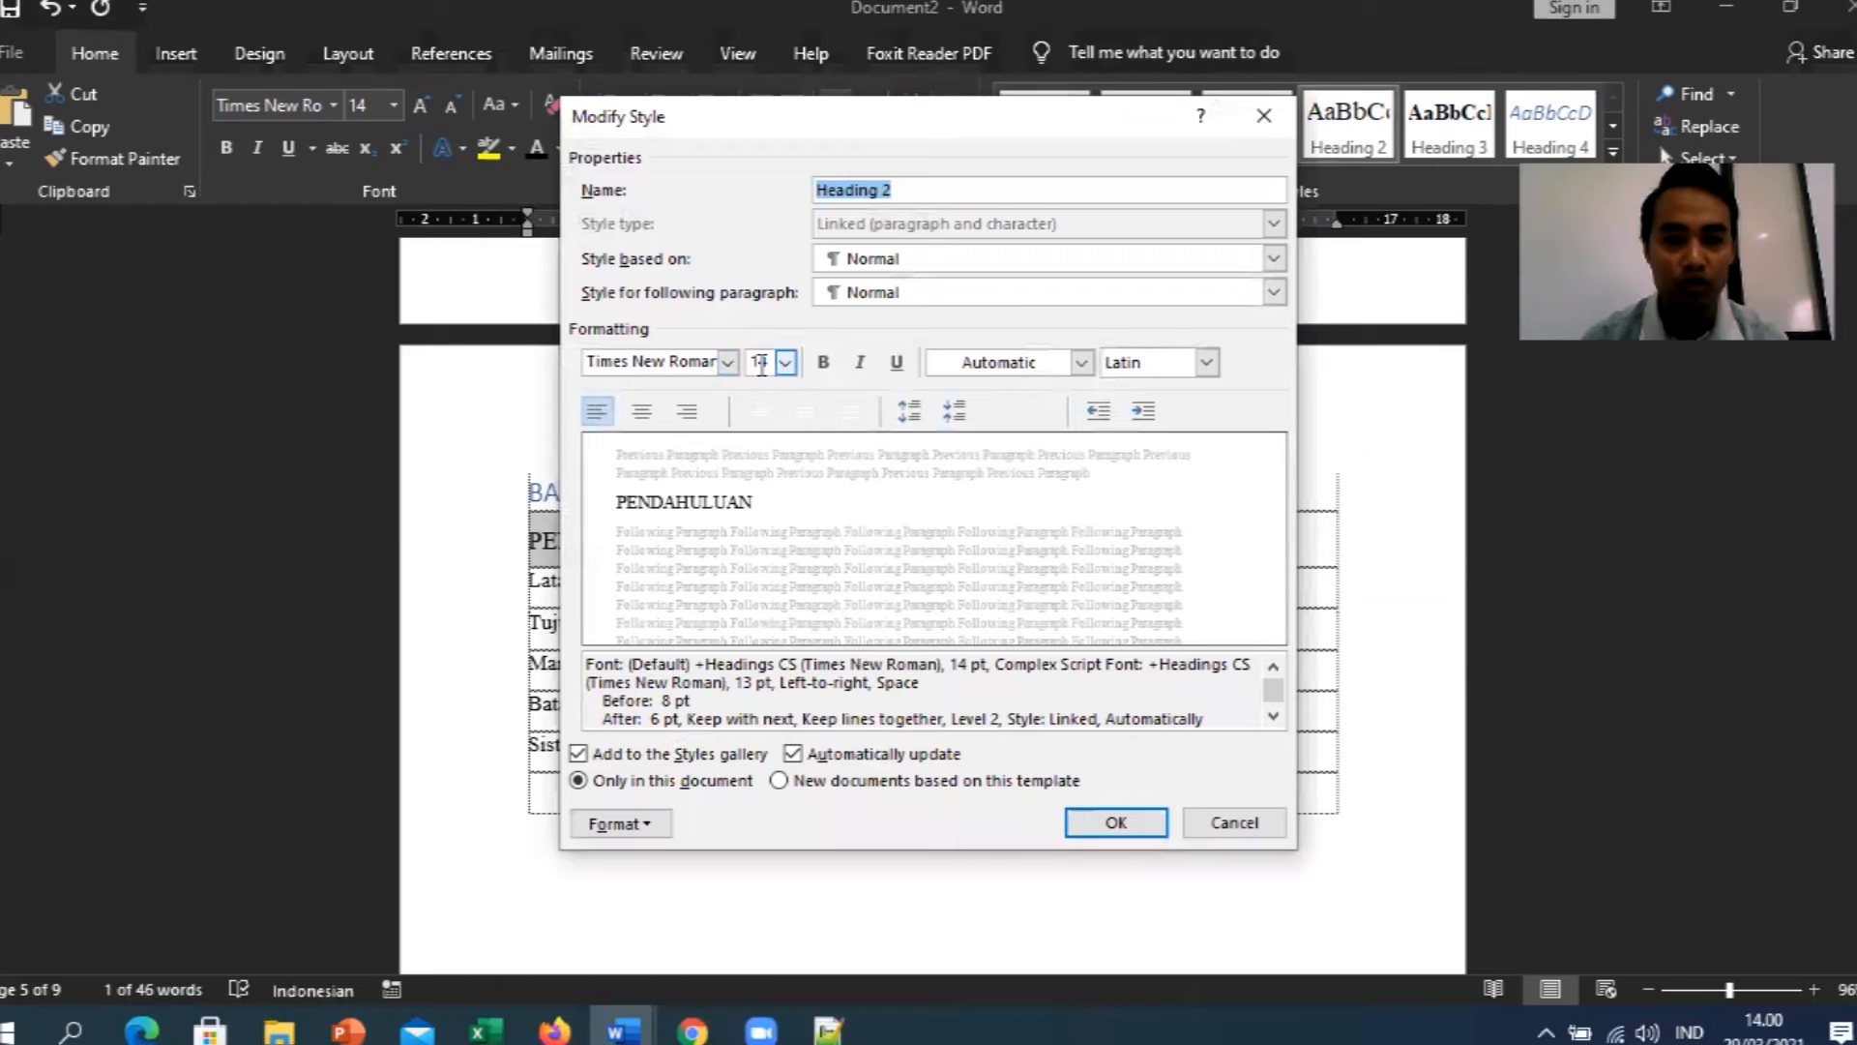
click(754, 362)
text(12)
click(823, 363)
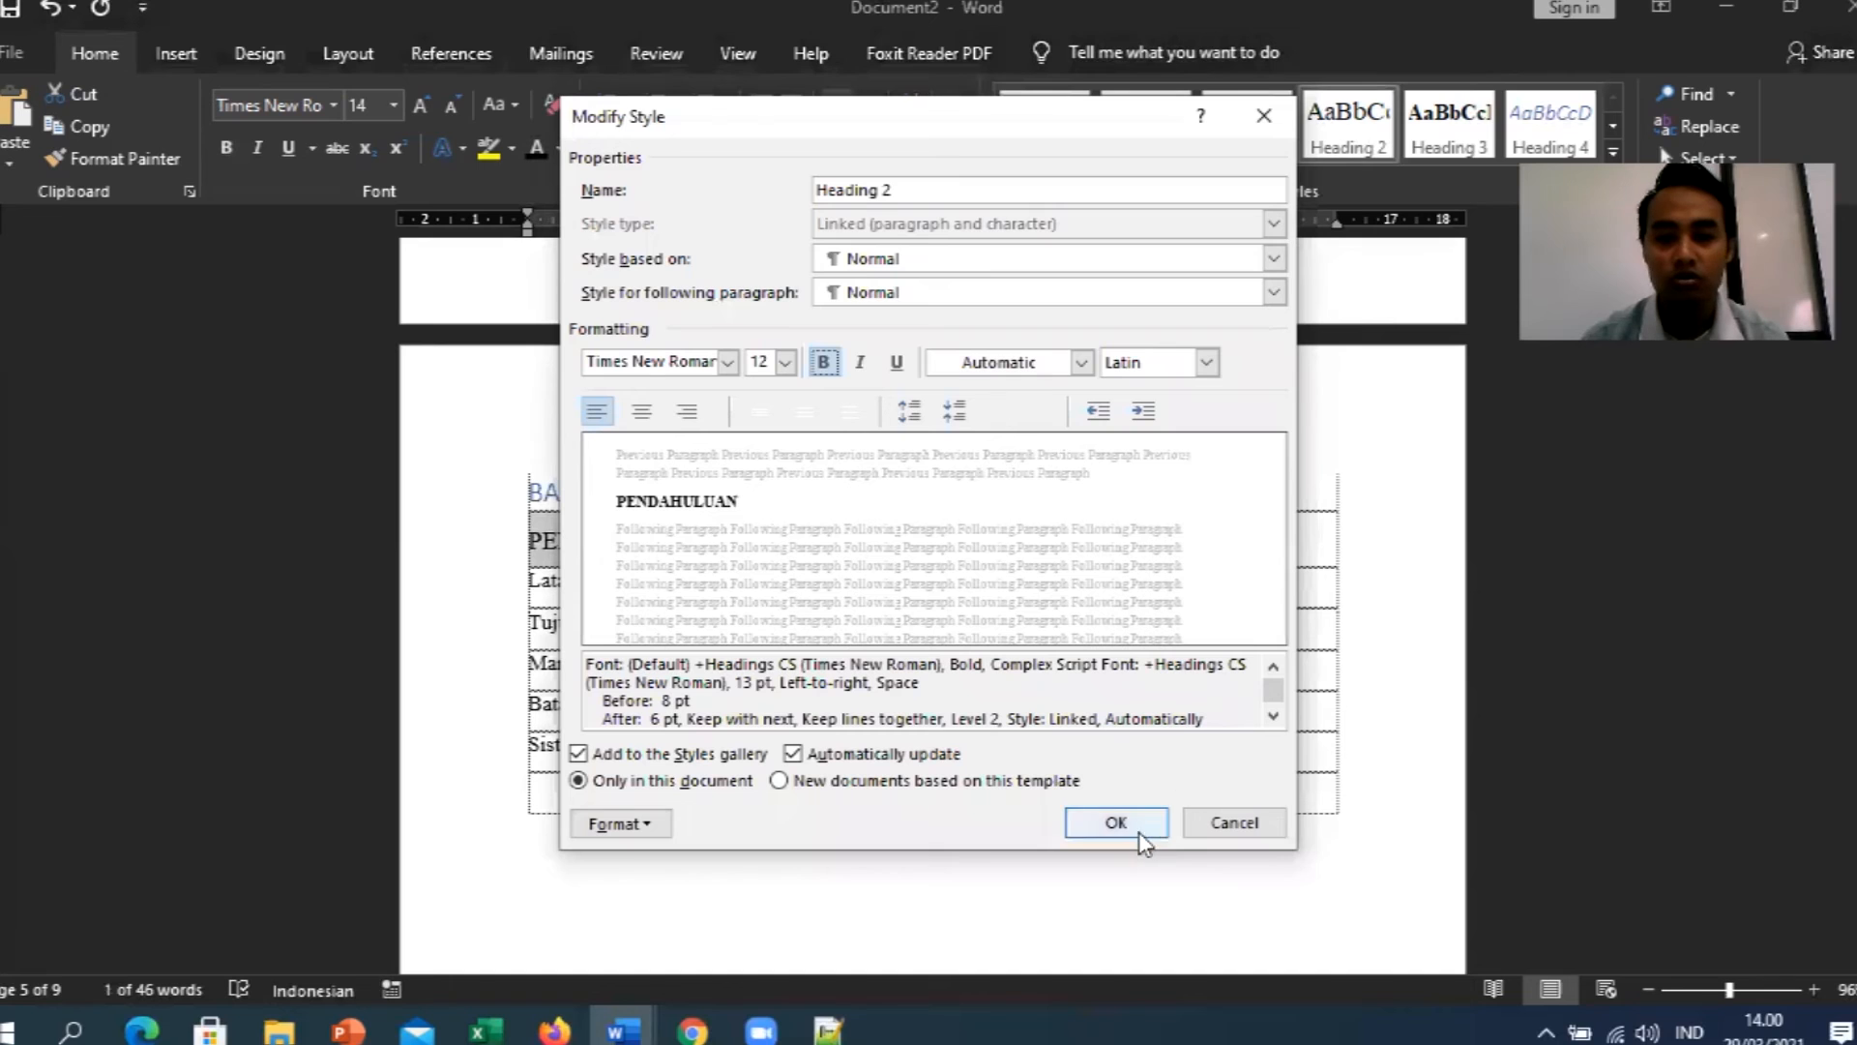
click(1115, 821)
Modify the Heading 1 style to bold 14 pt Times New Roman with the Automatic font colour.
triple_click(593, 493)
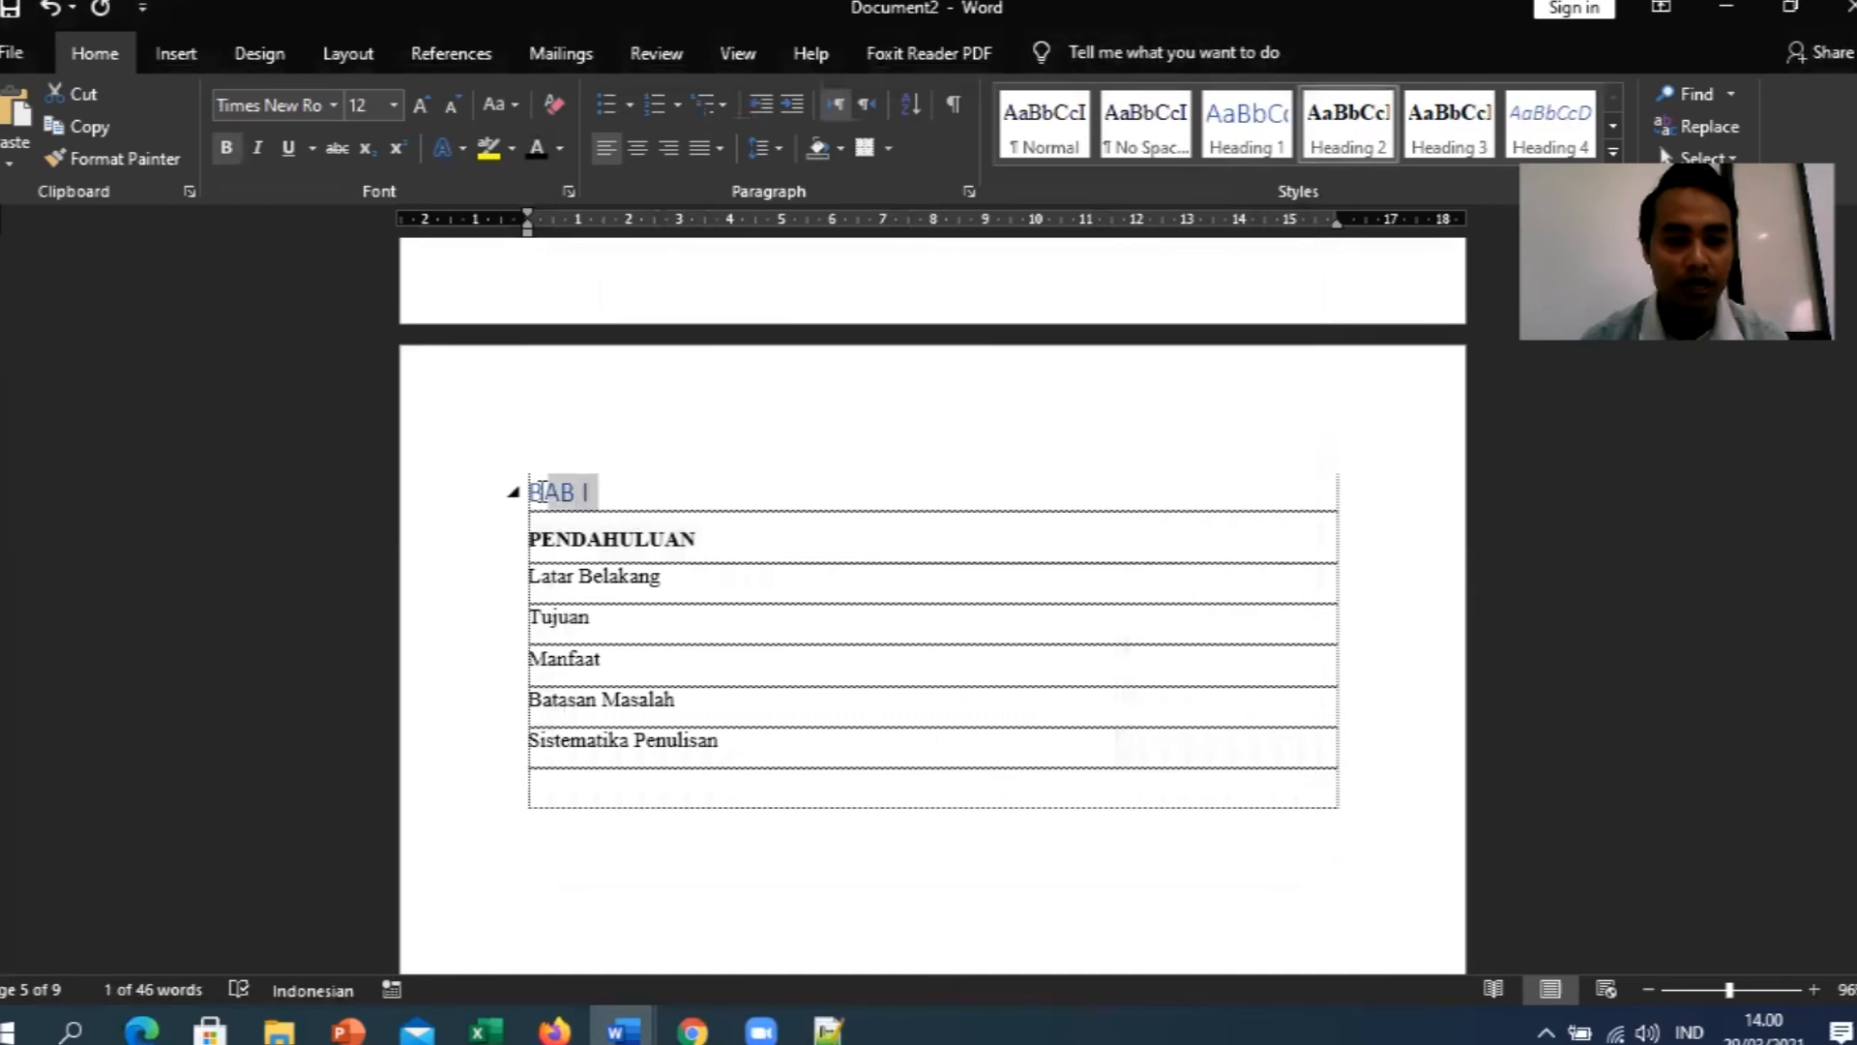
right_click(1259, 147)
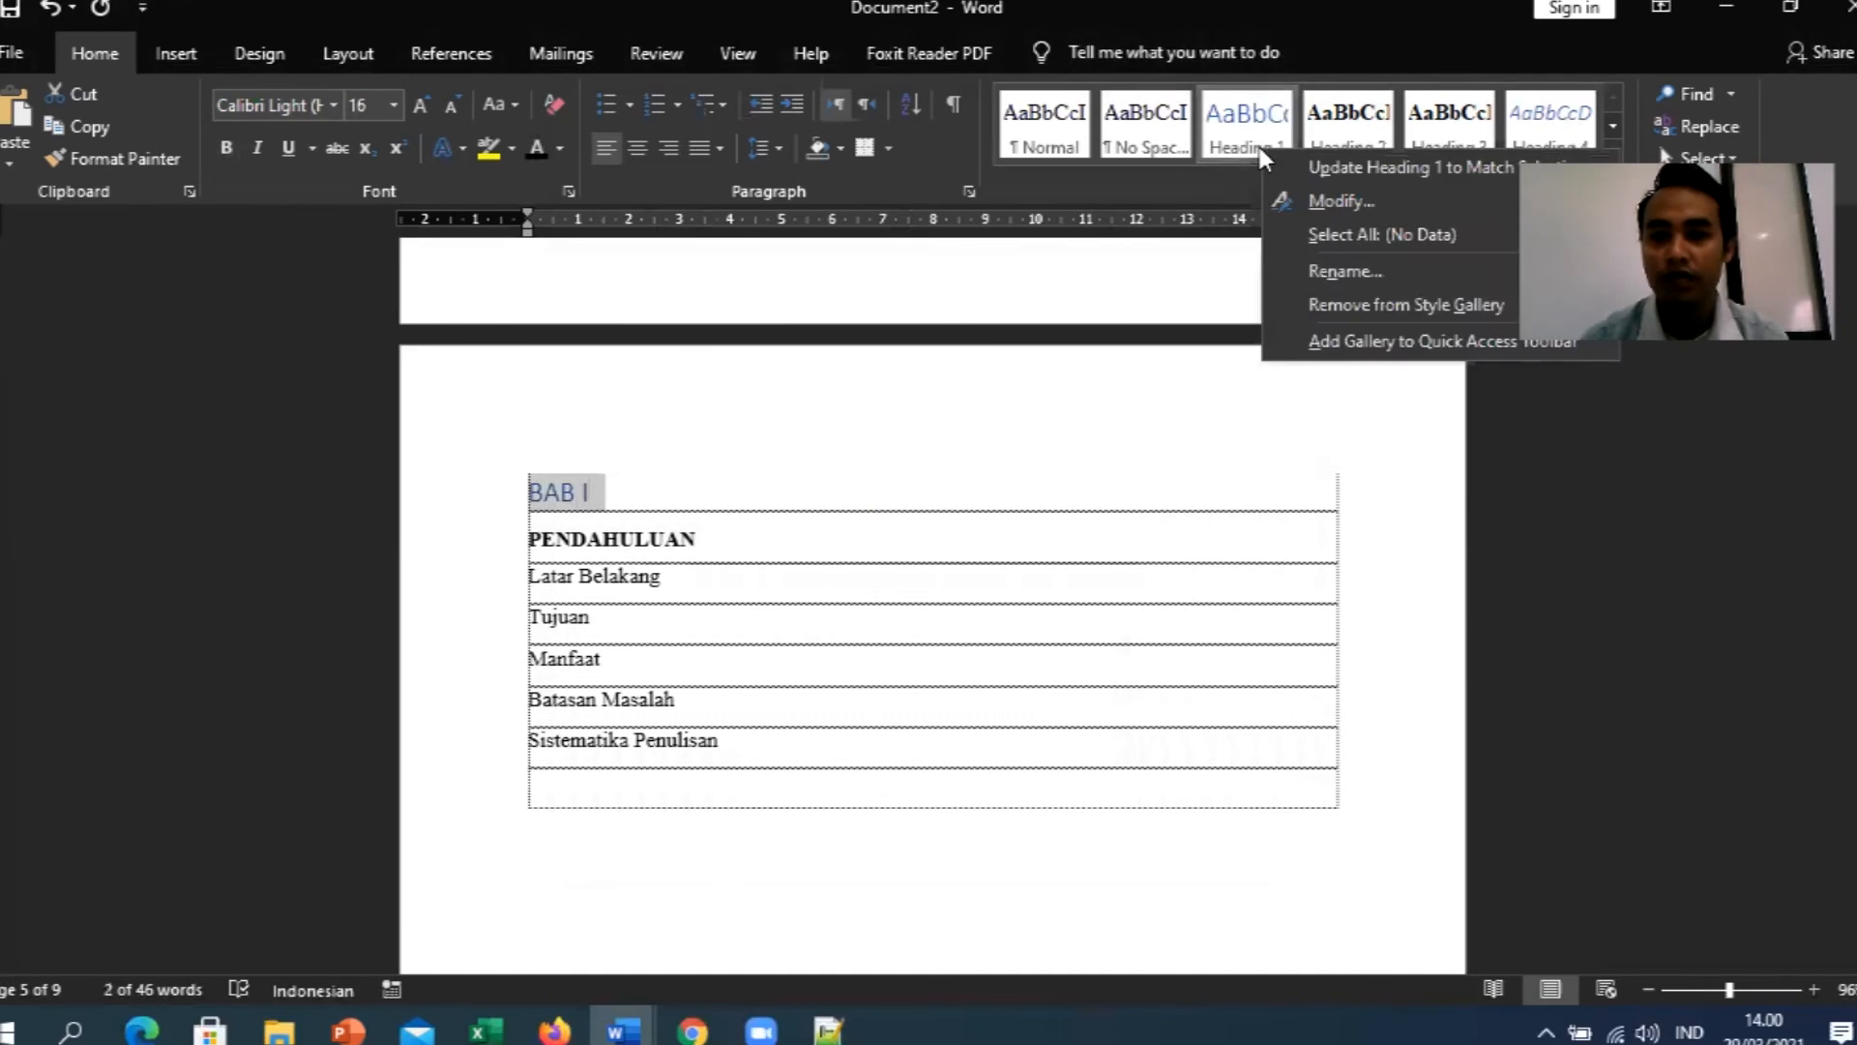
click(1296, 191)
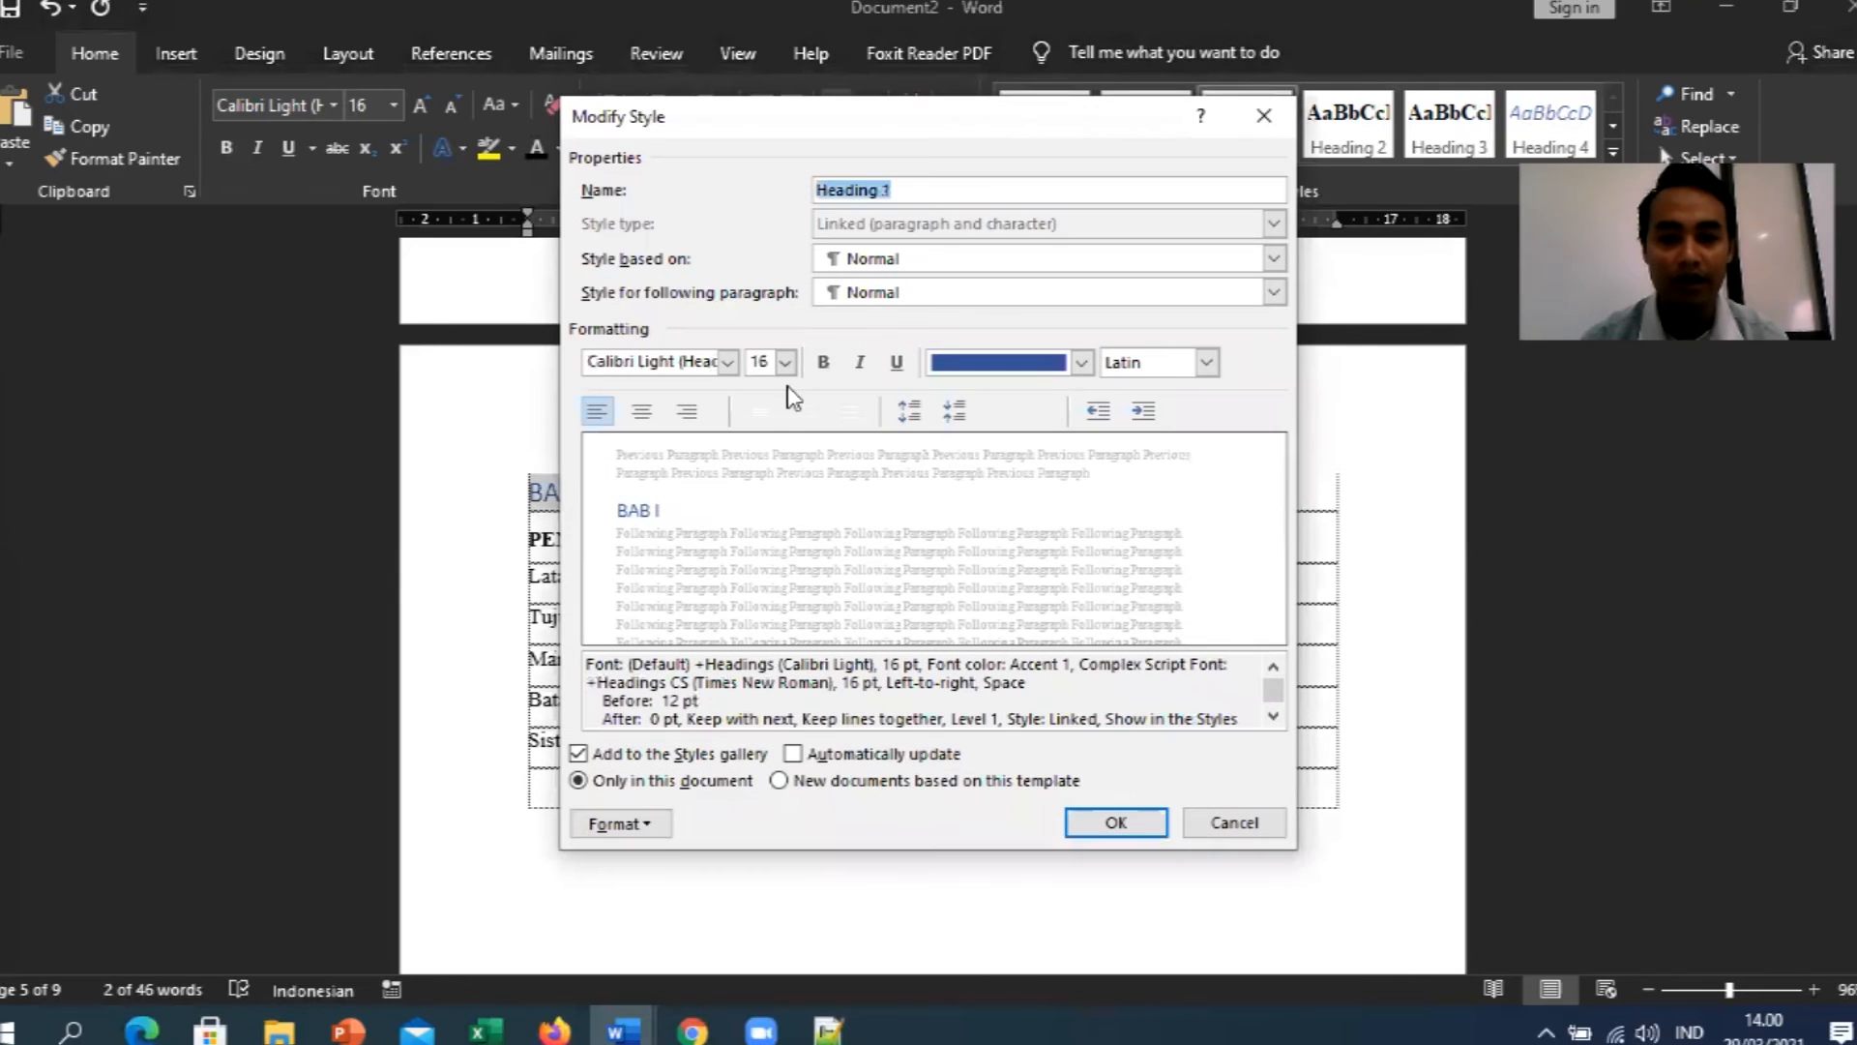
click(973, 370)
click(962, 398)
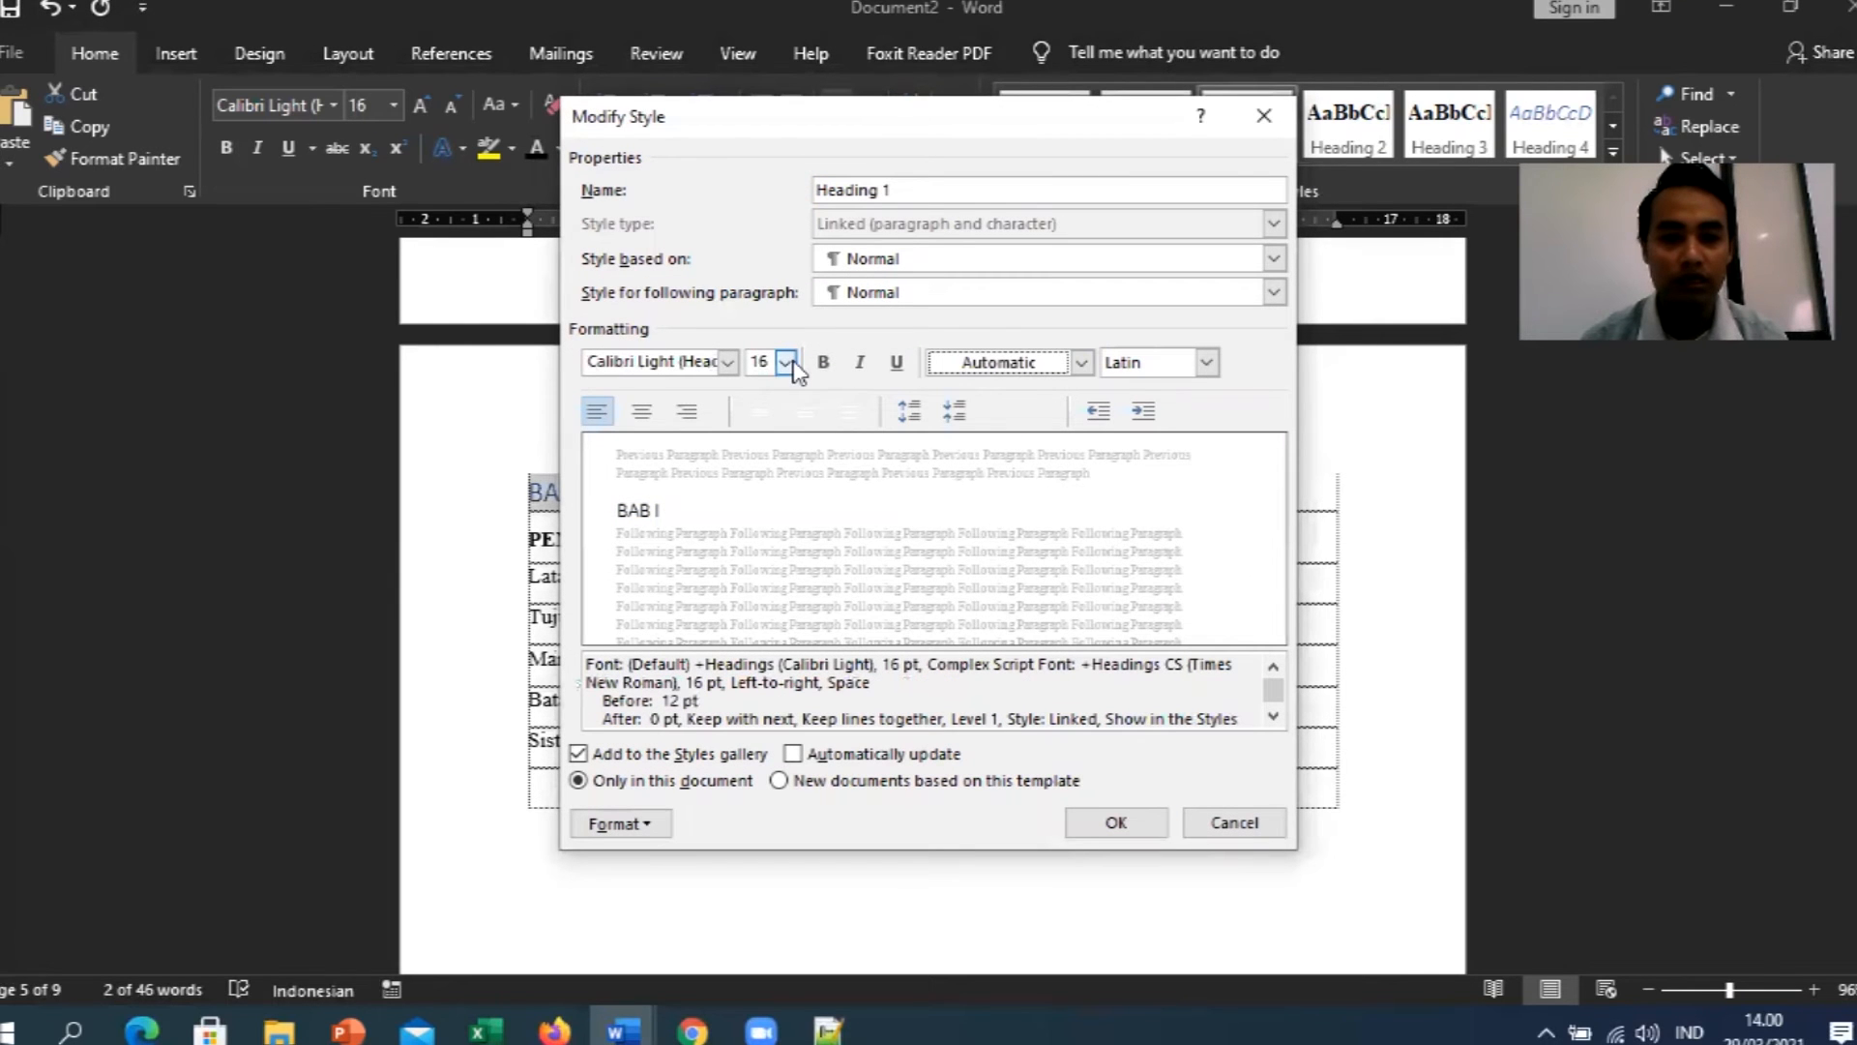
click(785, 362)
click(757, 481)
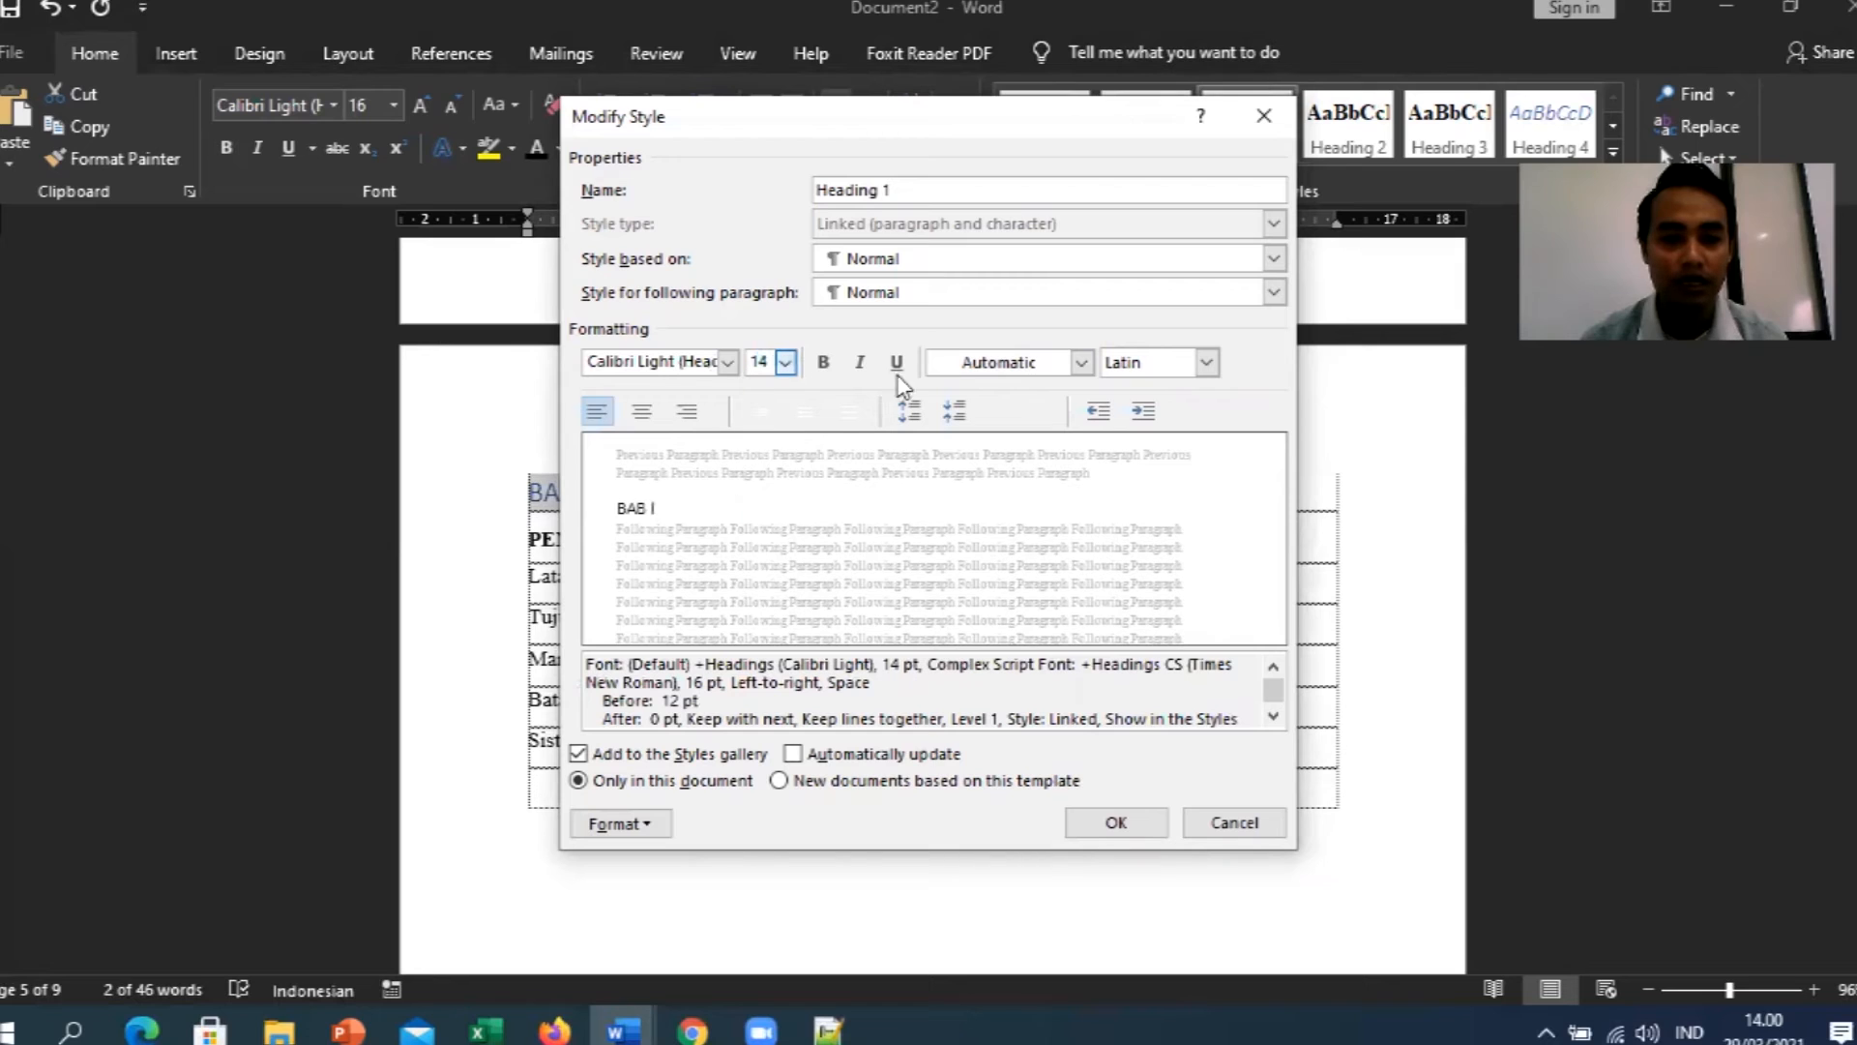
click(823, 362)
click(695, 363)
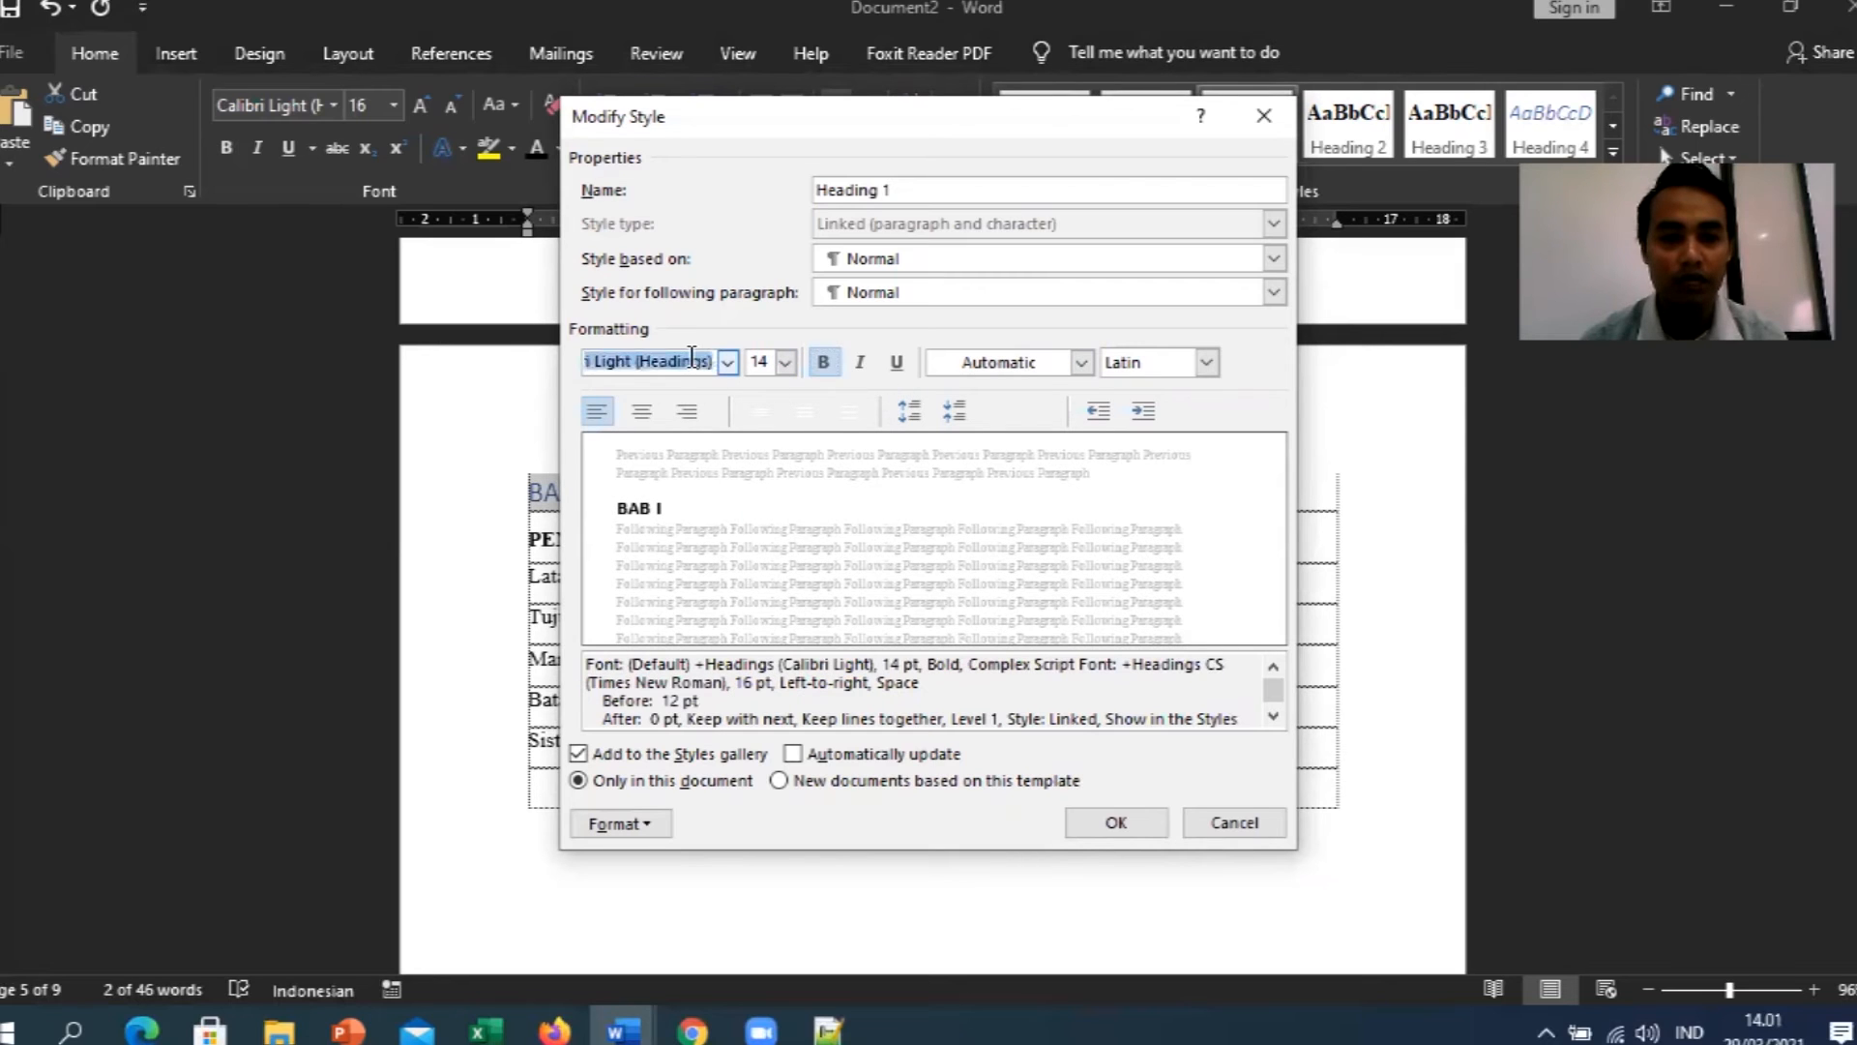
text(Times New Roman)
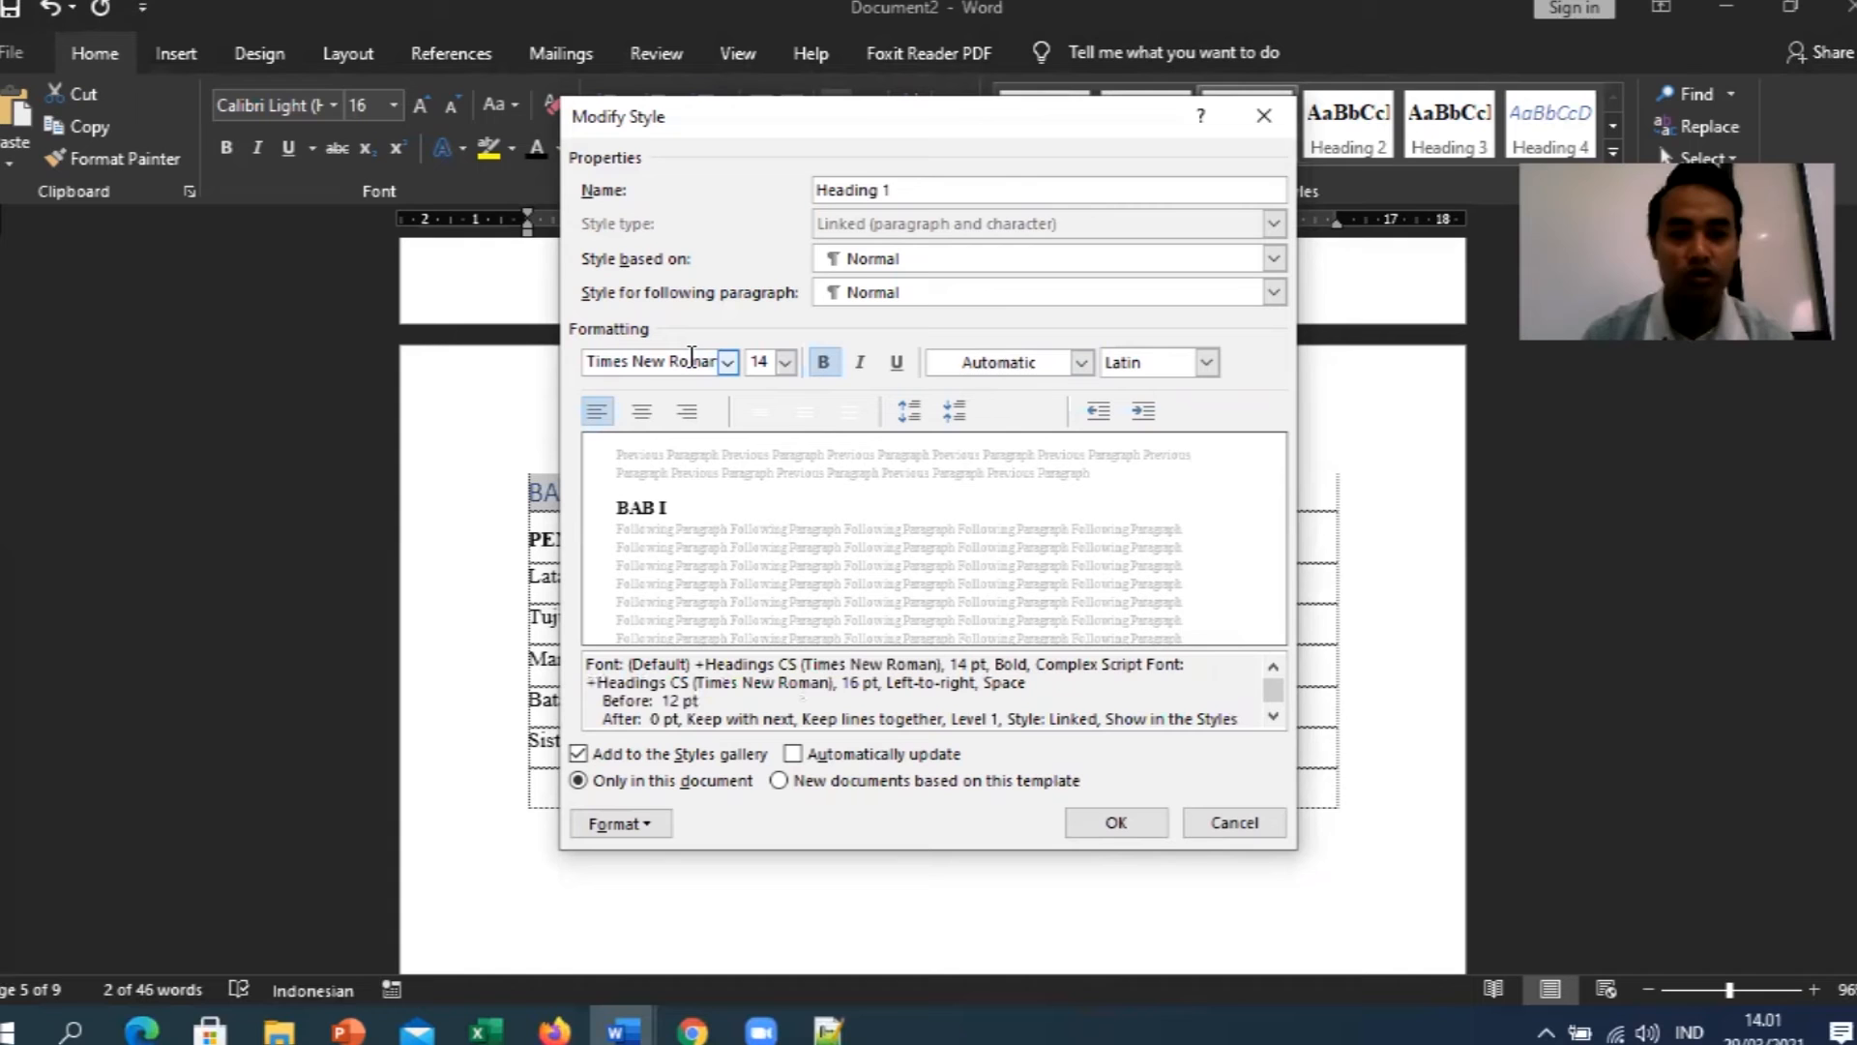
click(1088, 823)
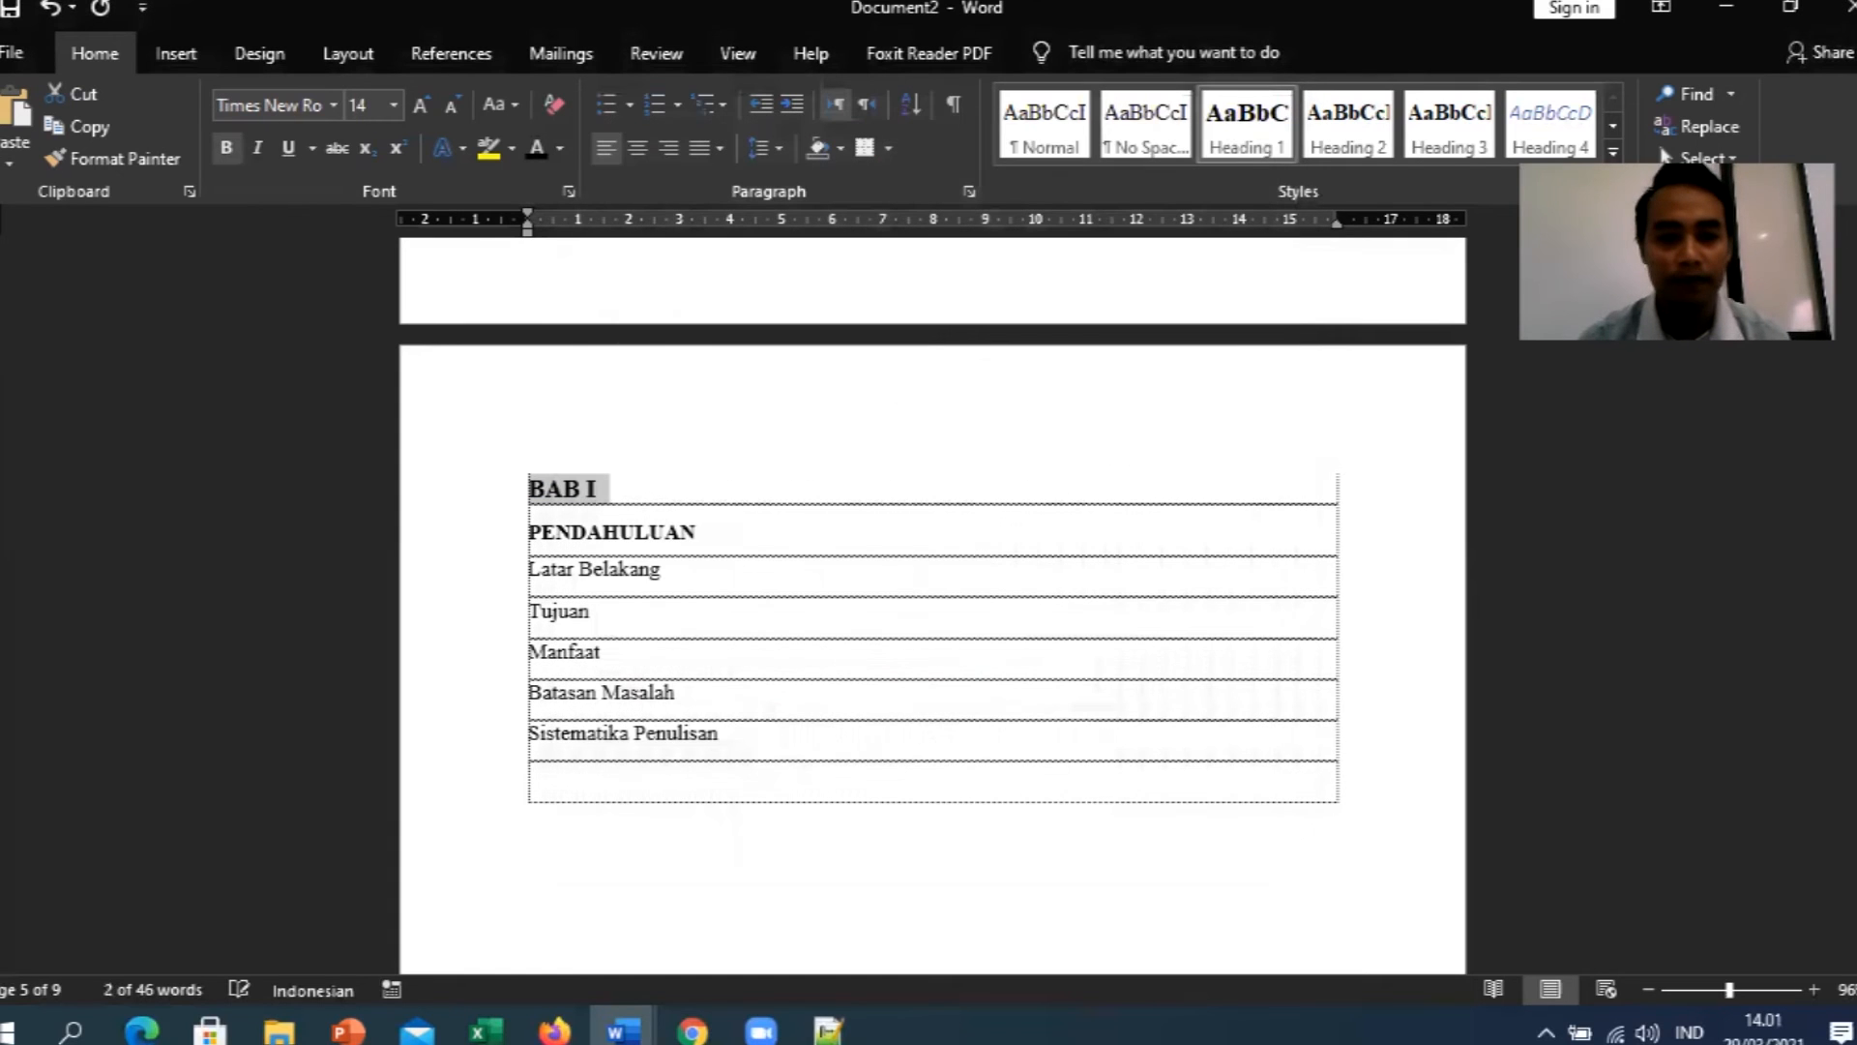
Centre the BAB I and PENDAHULUAN headings on the page.
drag(695, 531, 535, 489)
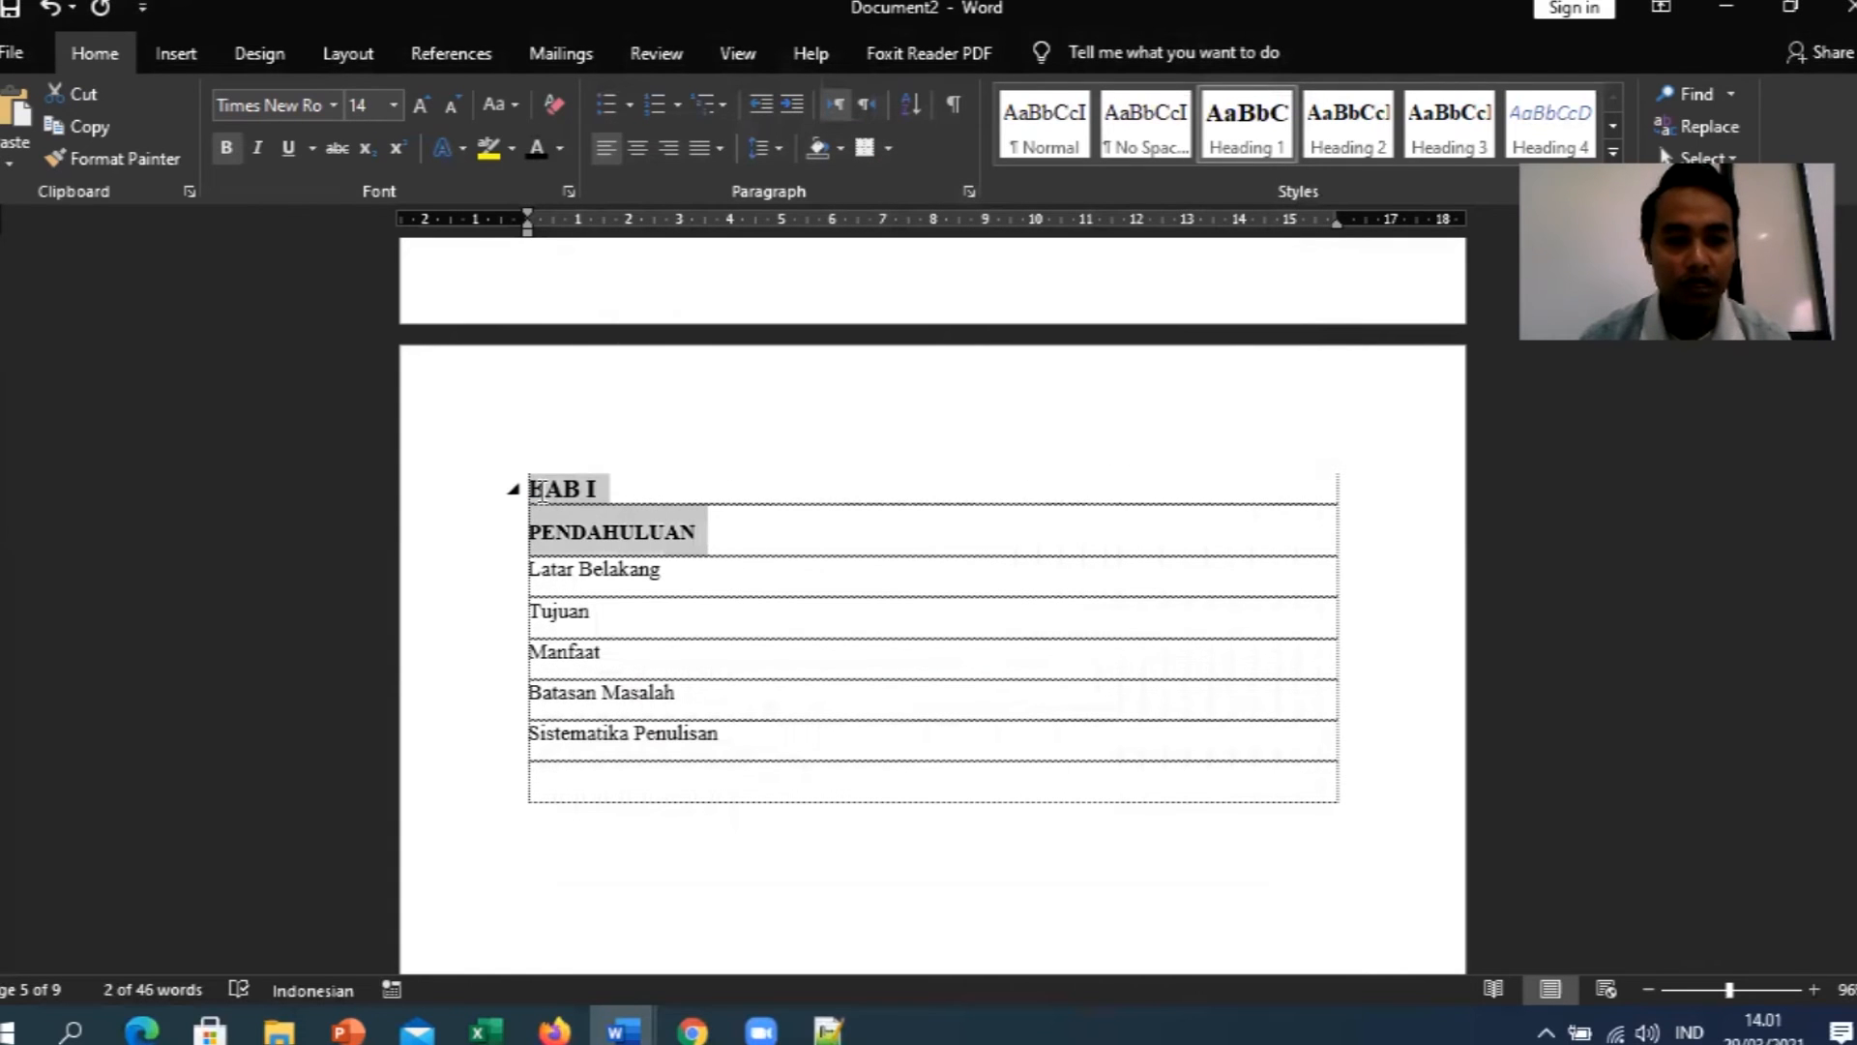
key(ctrl+e)
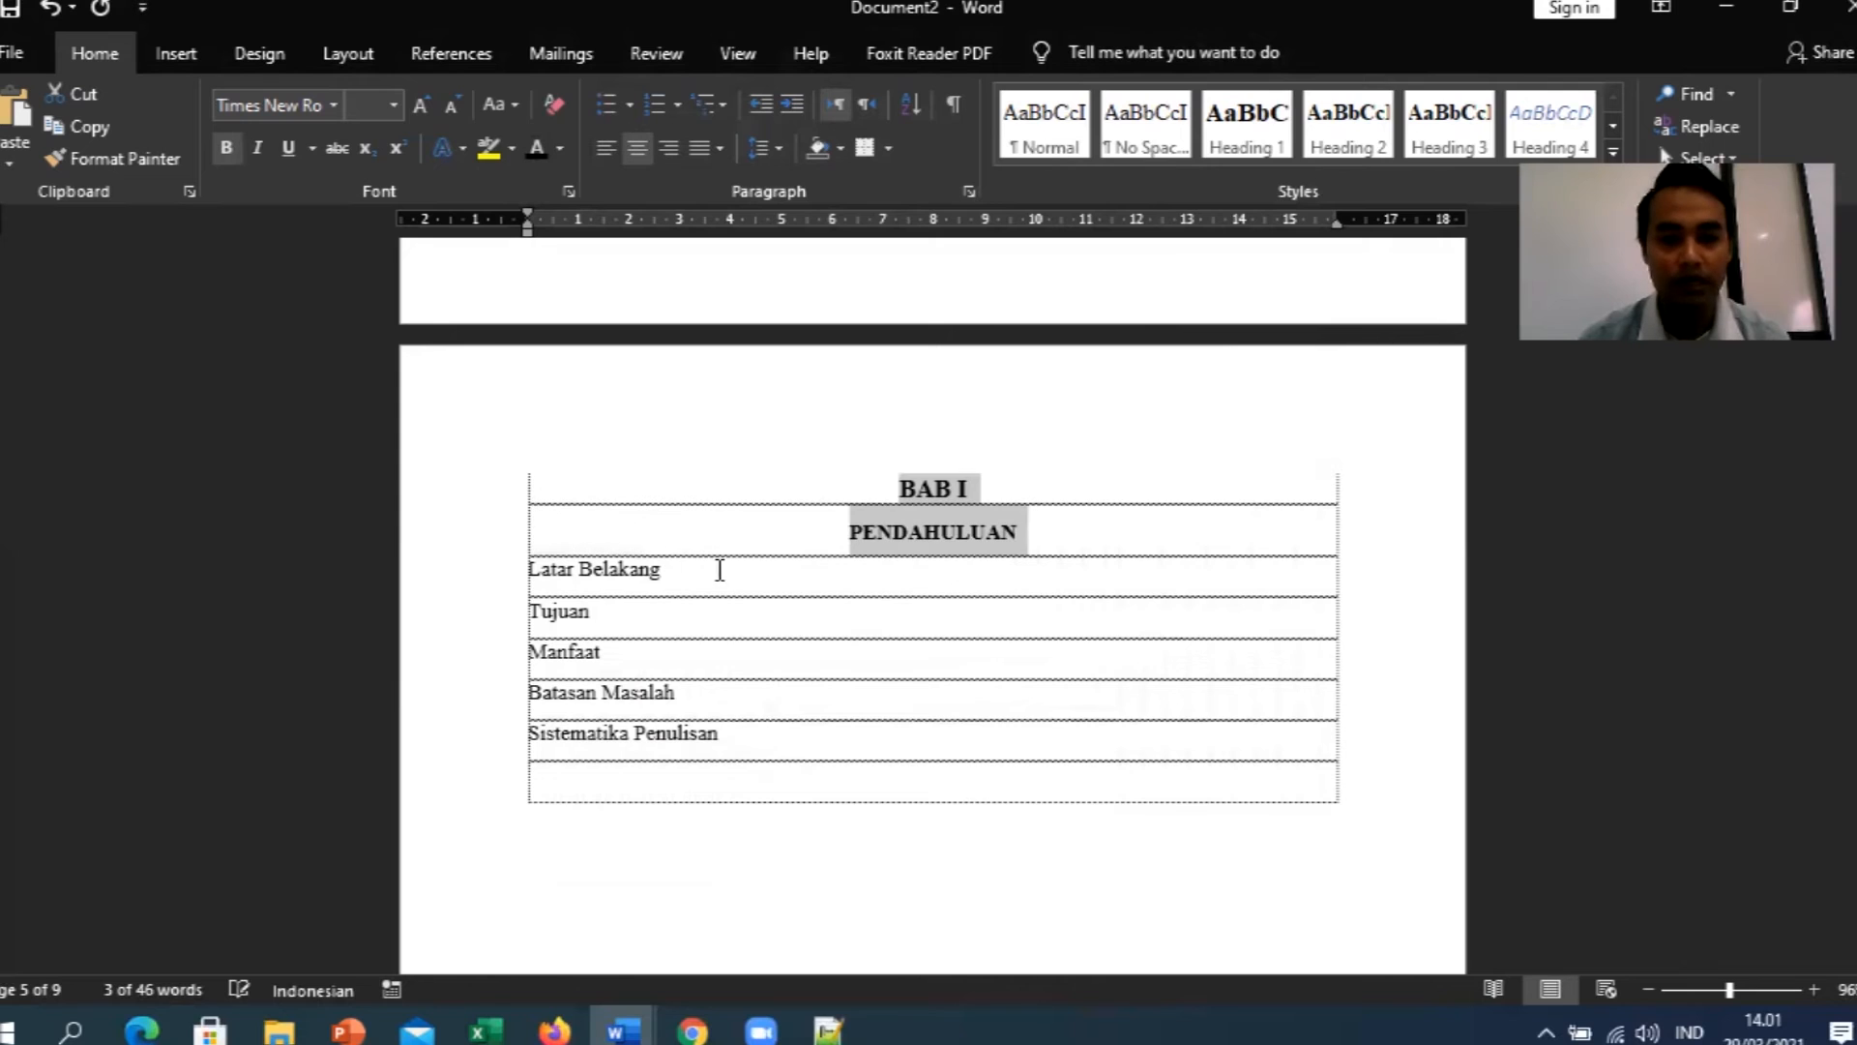
click(668, 578)
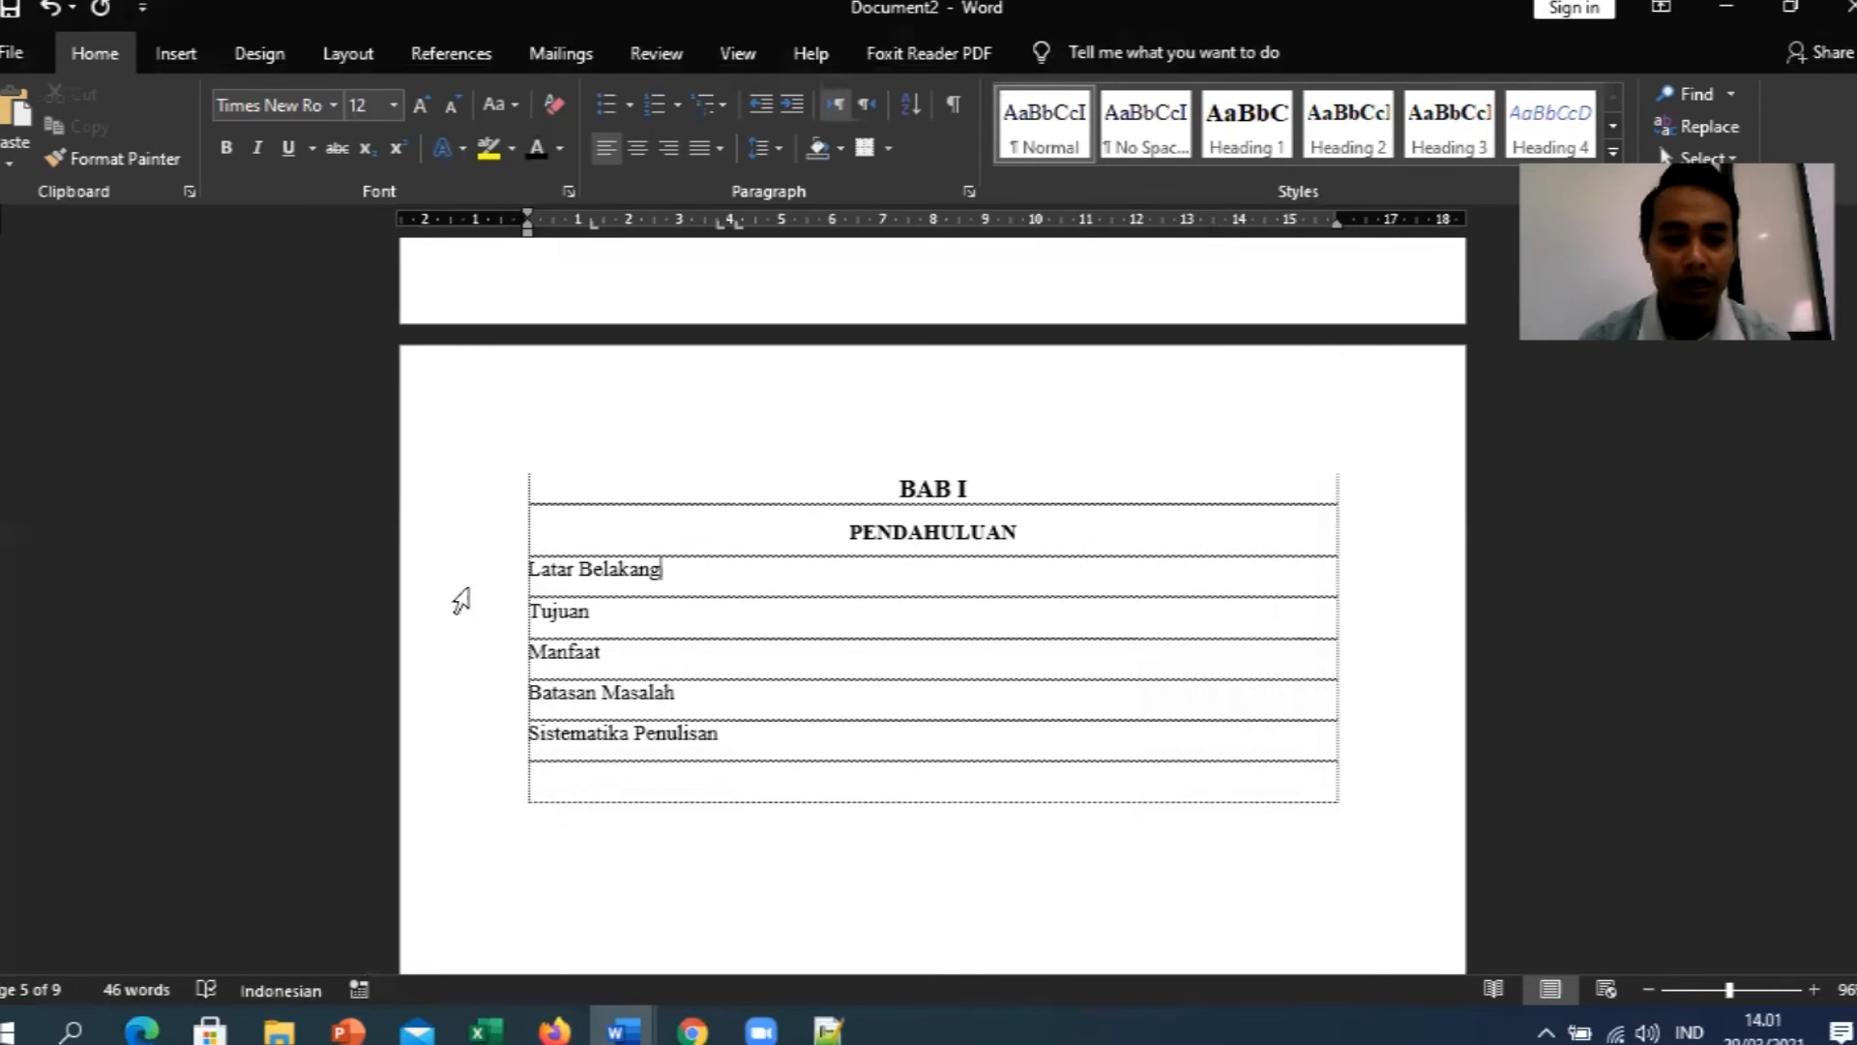
Try out a sample body line "Bla Bala Bala" under Latar Belakang and delete its text.
drag(550, 597, 697, 737)
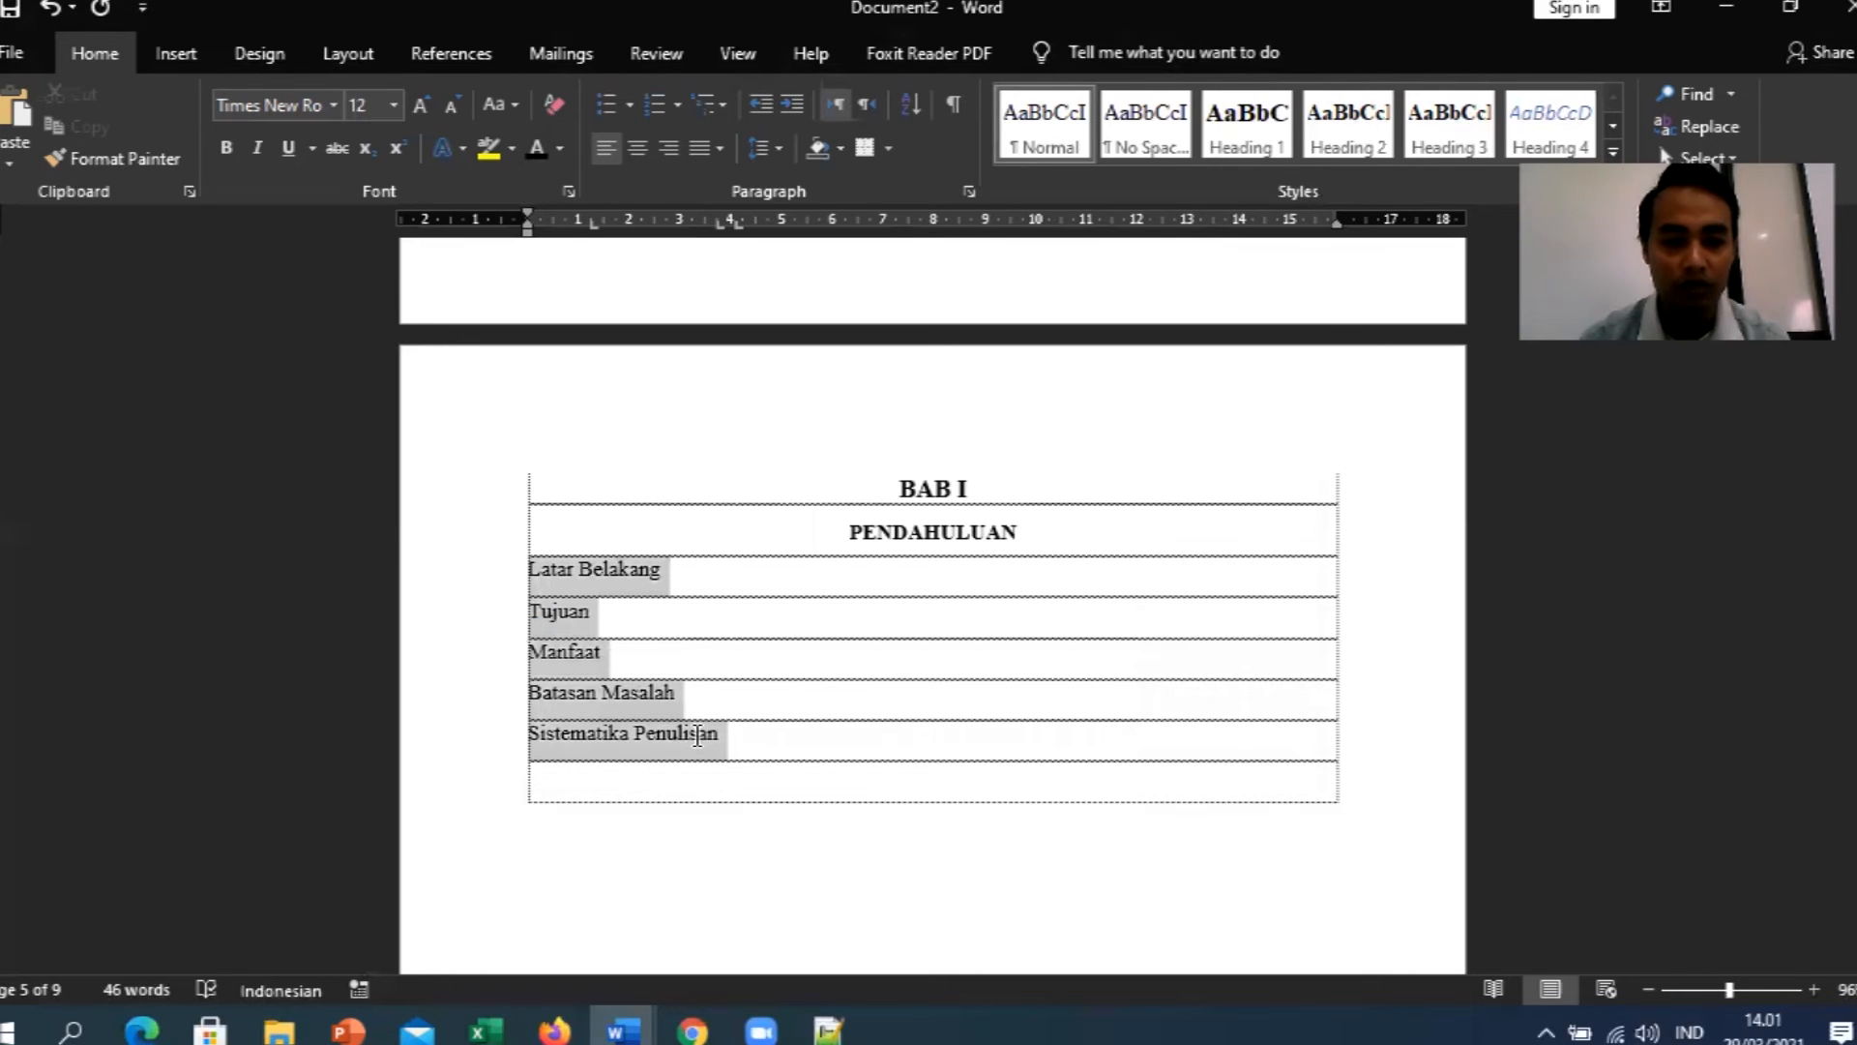
click(579, 578)
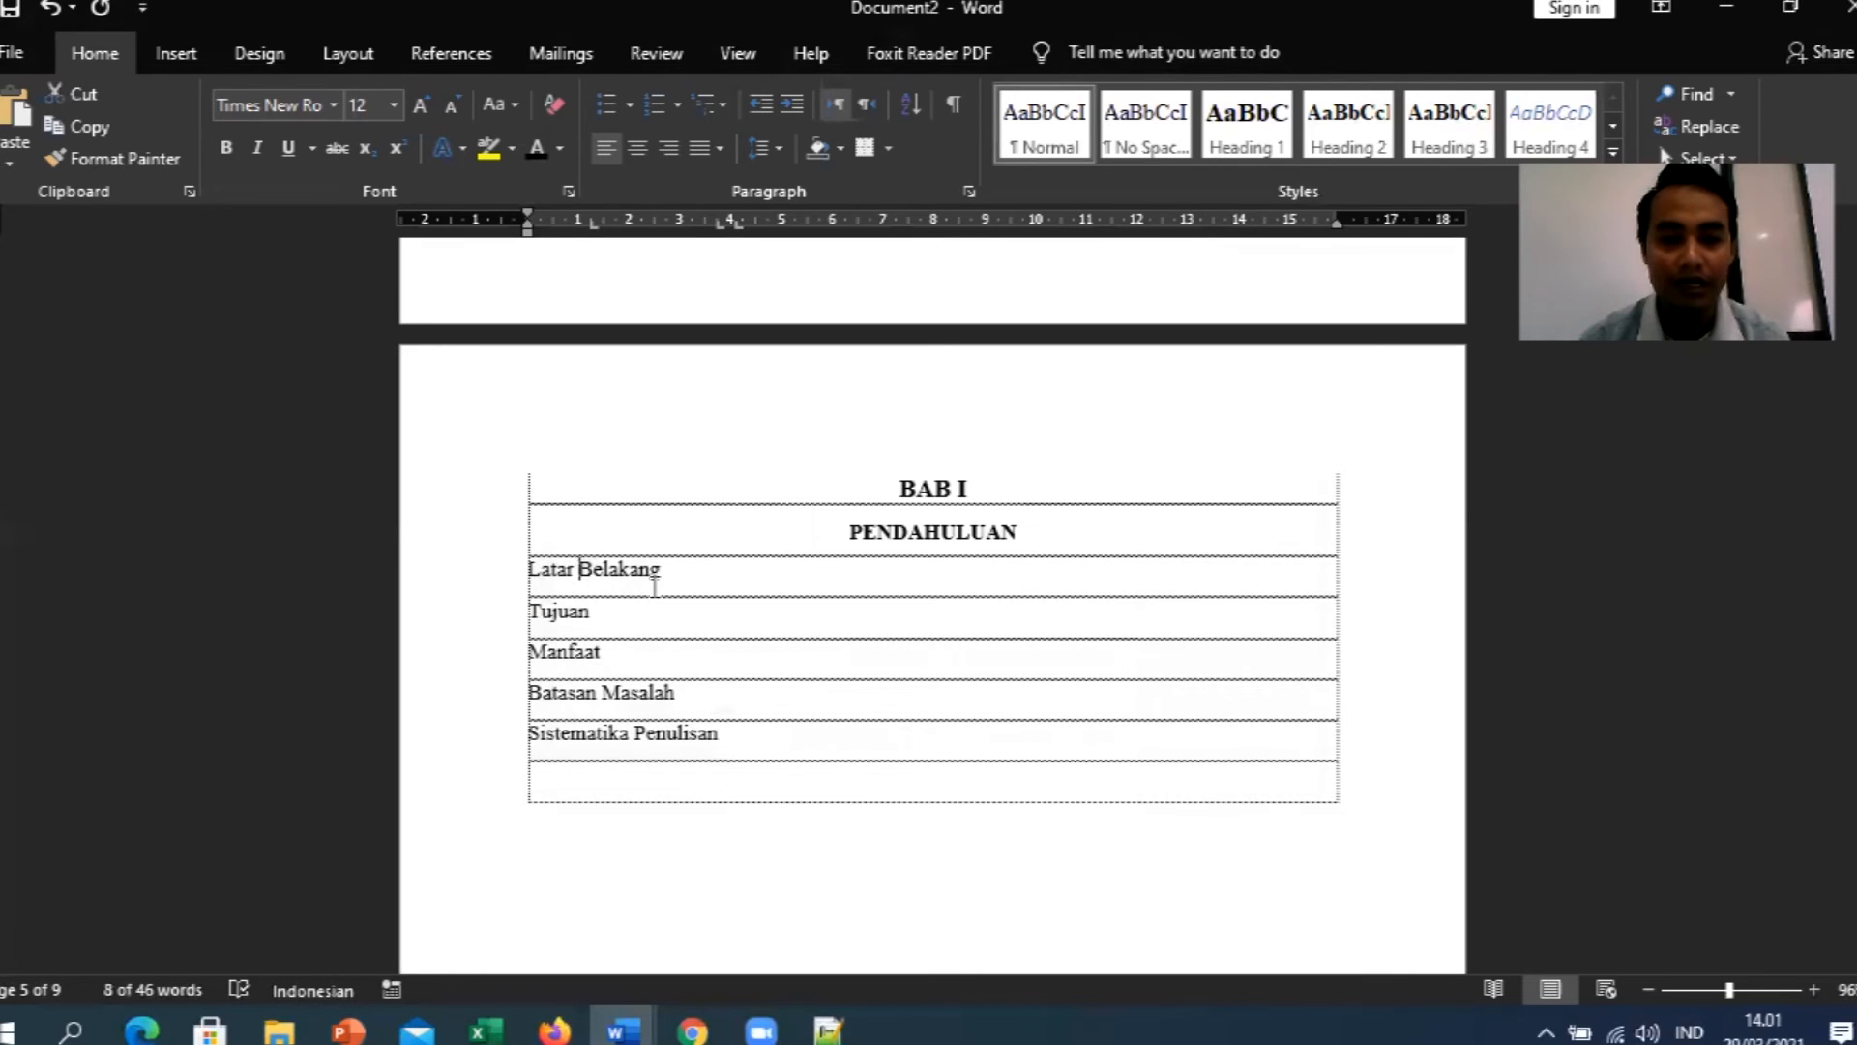
key(Return)
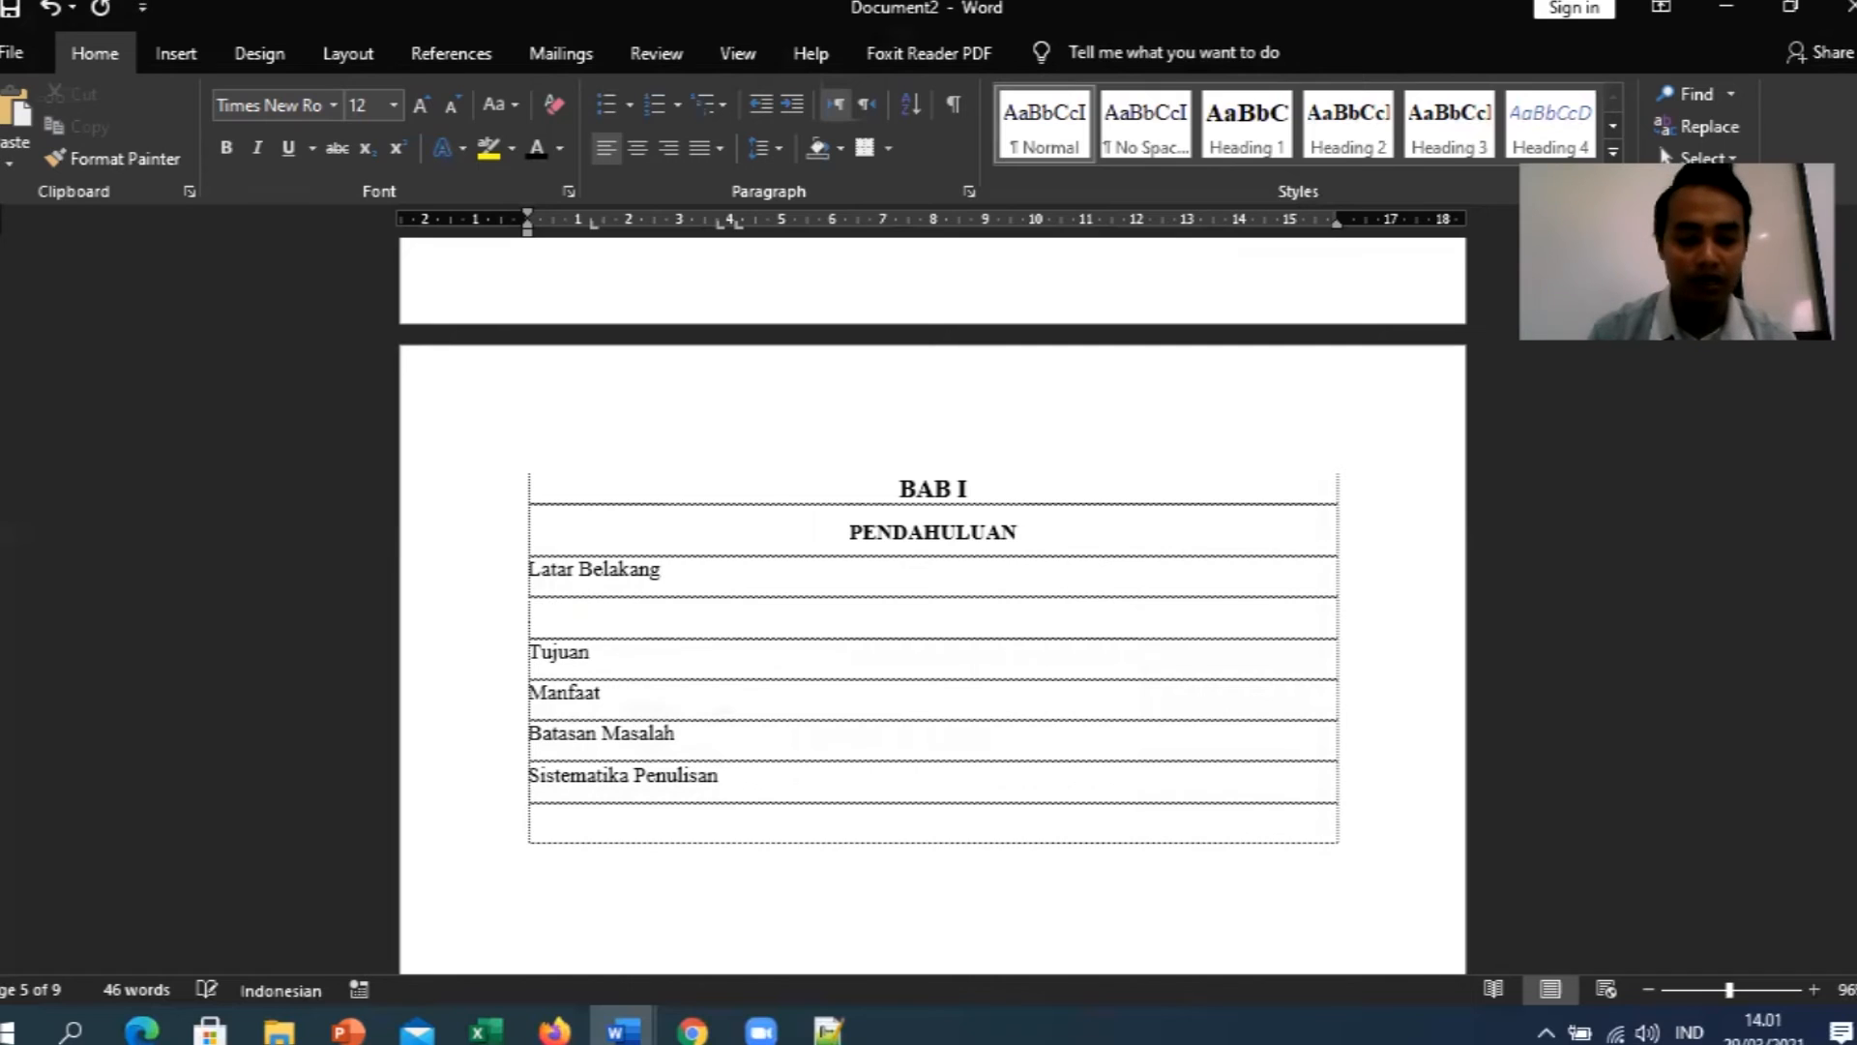
text(bl)
key(ctrl+shift+Left)
key(BackSpace)
text(Ip)
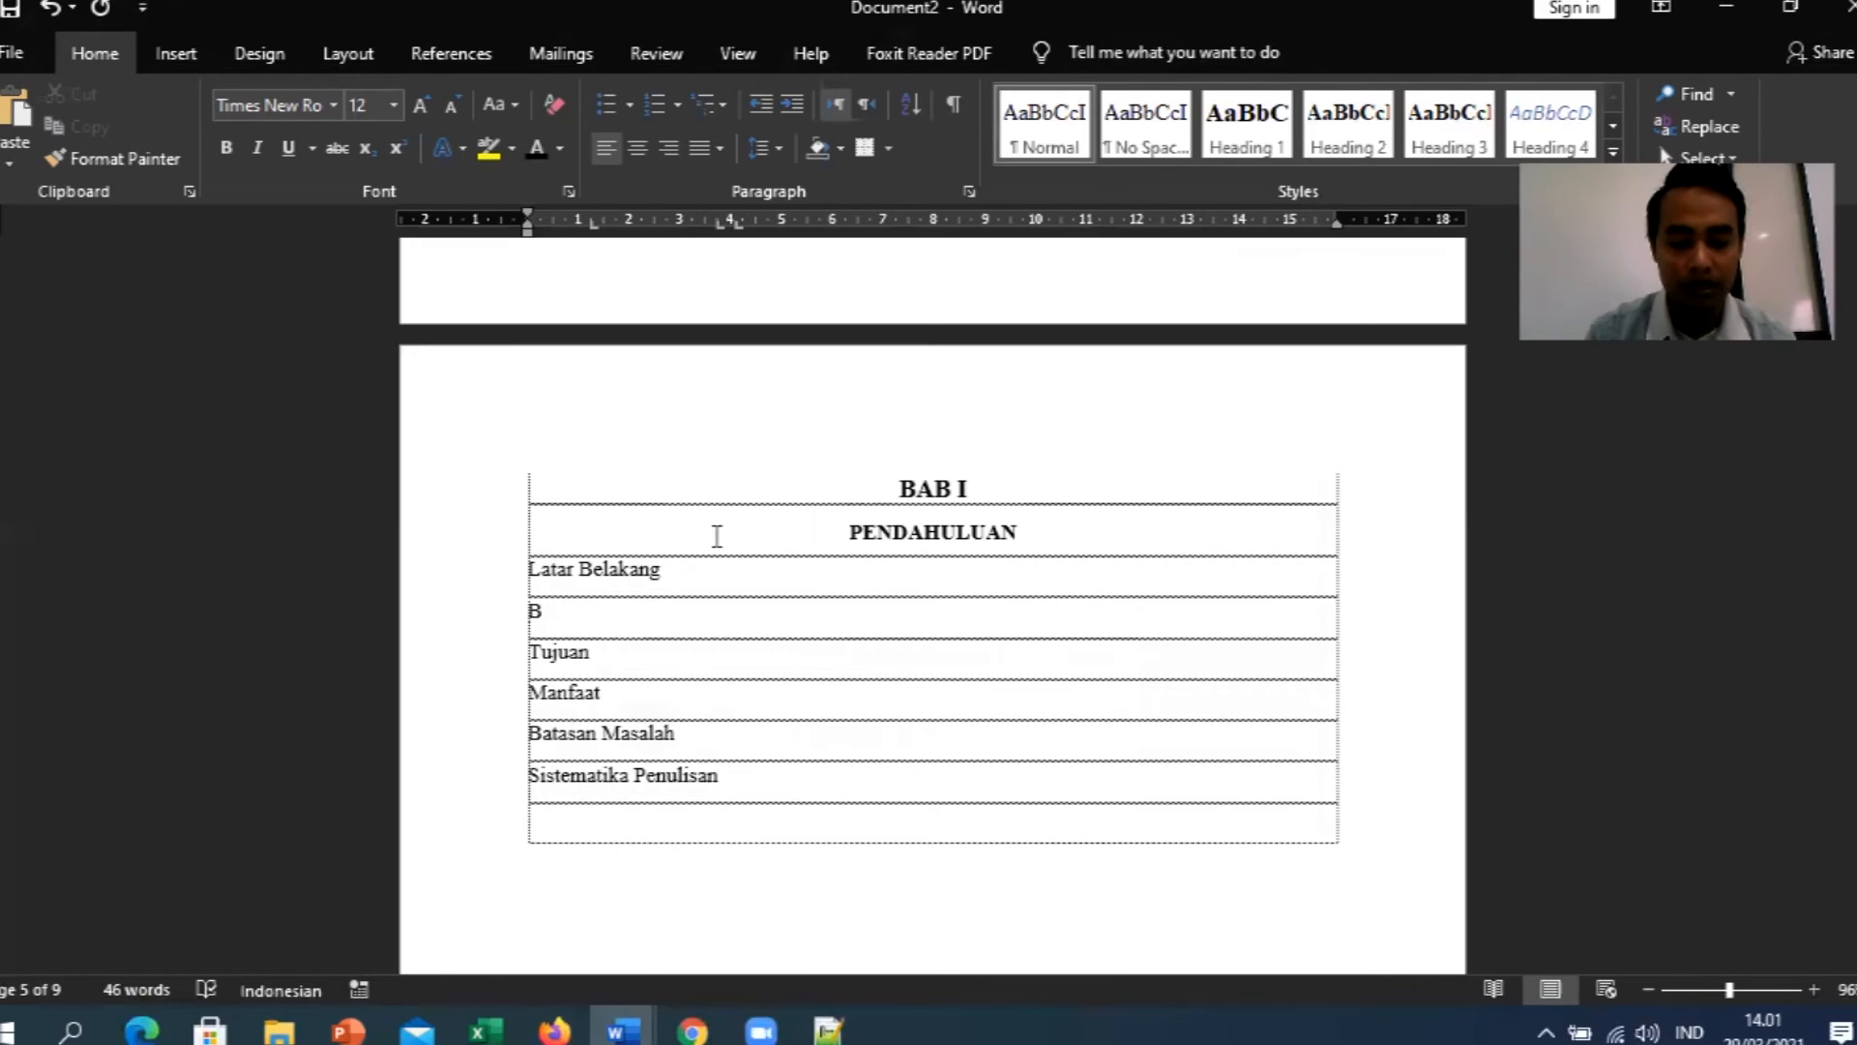
text(Bala Bala)
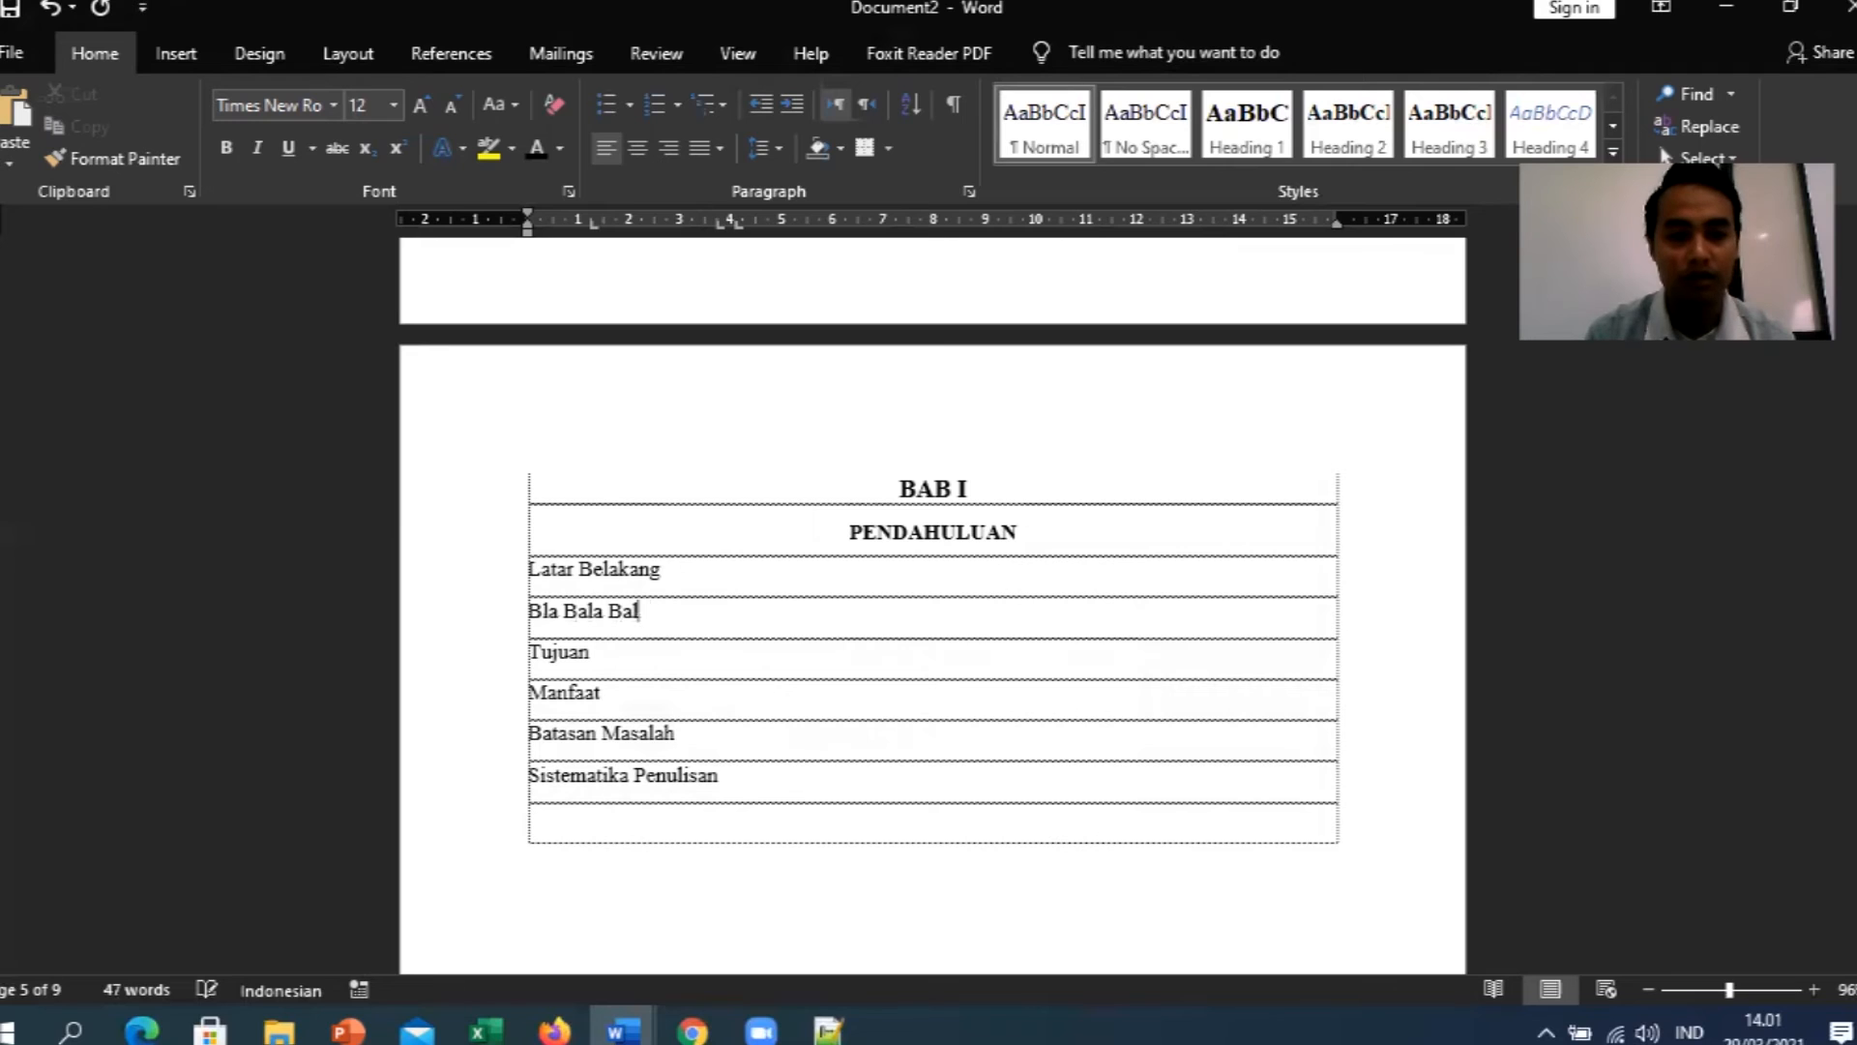
key(Return)
key(Return)
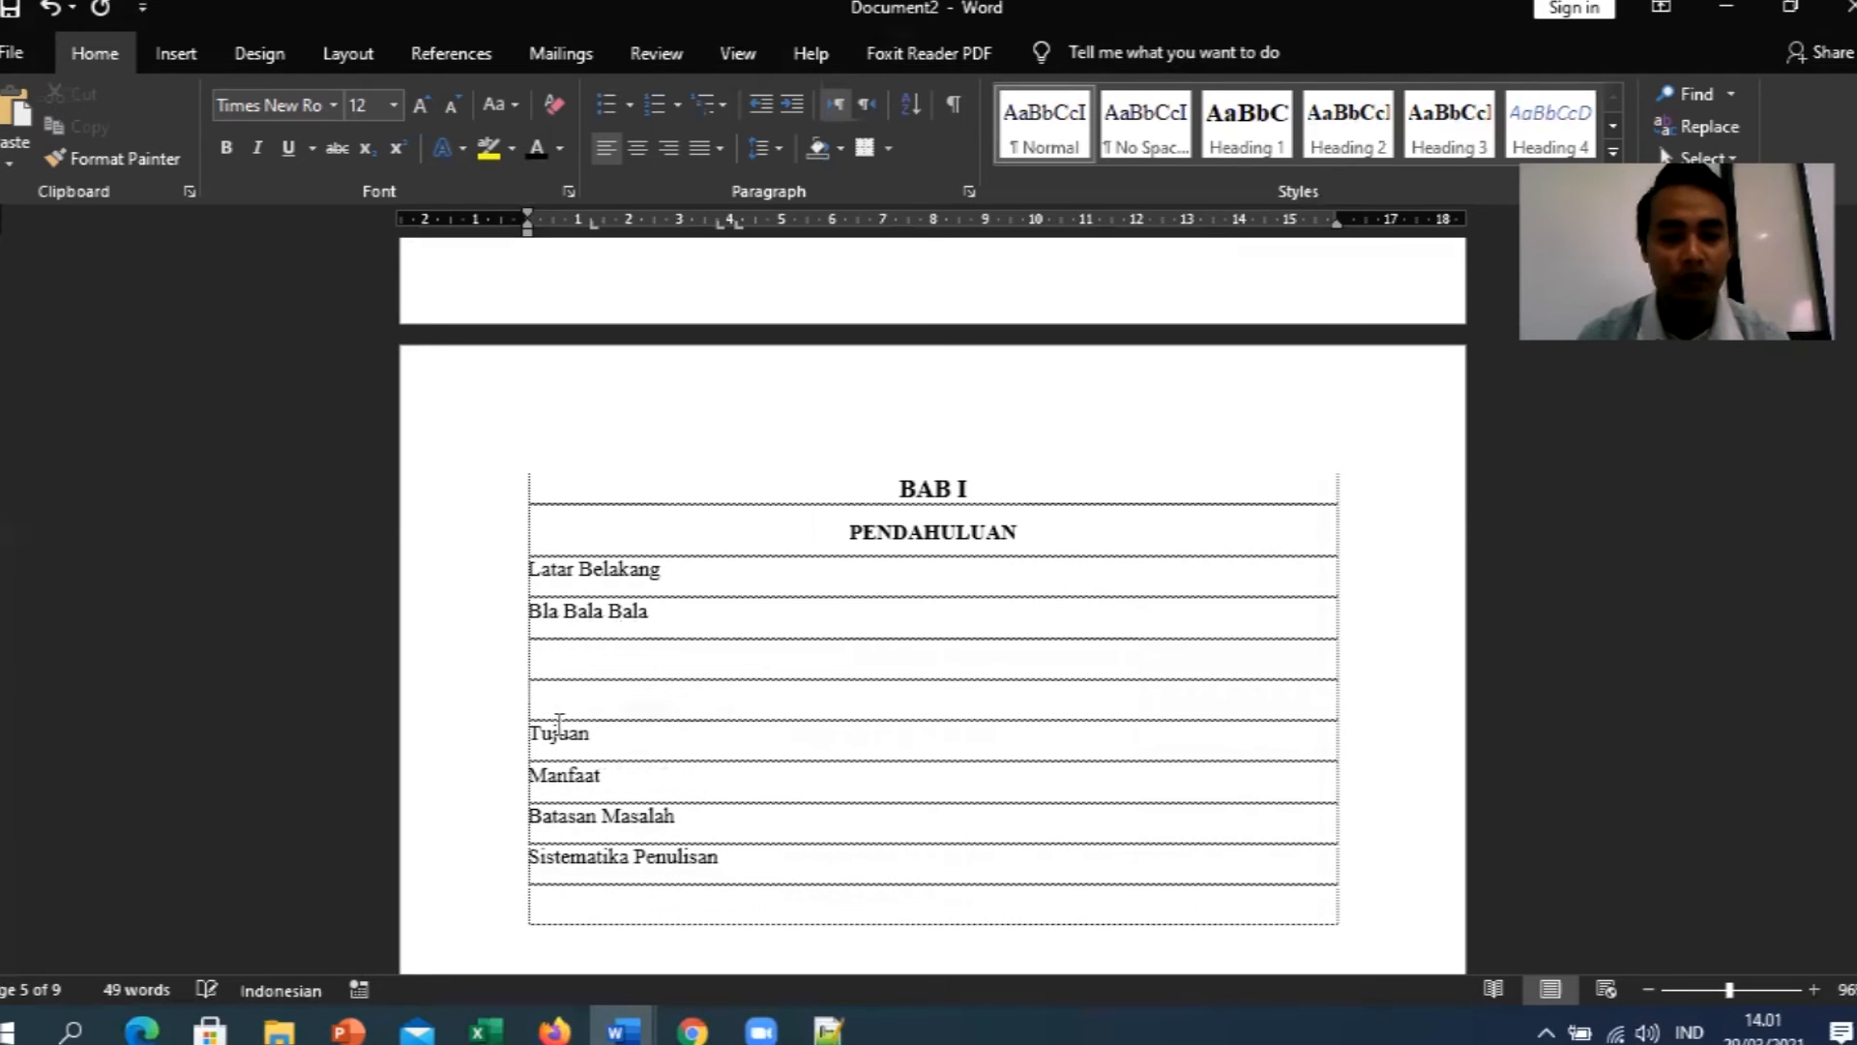
drag(646, 607, 522, 623)
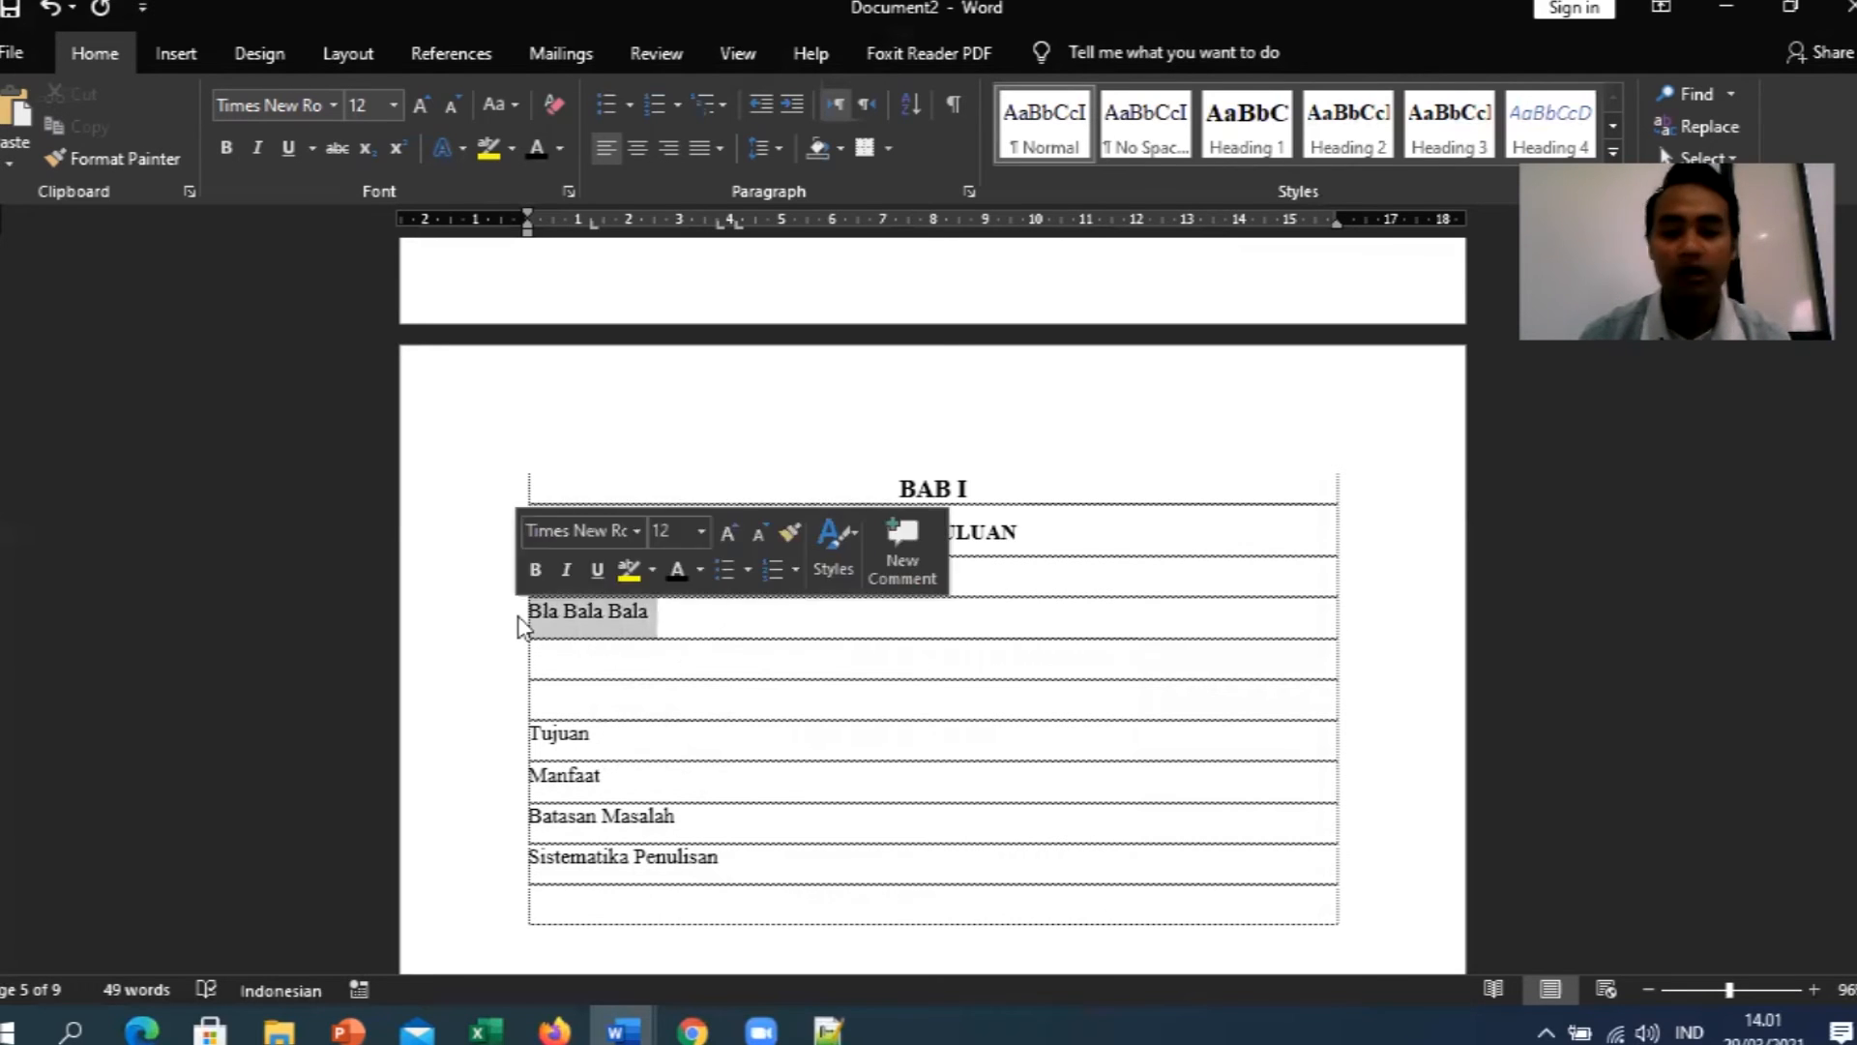
key(BackSpace)
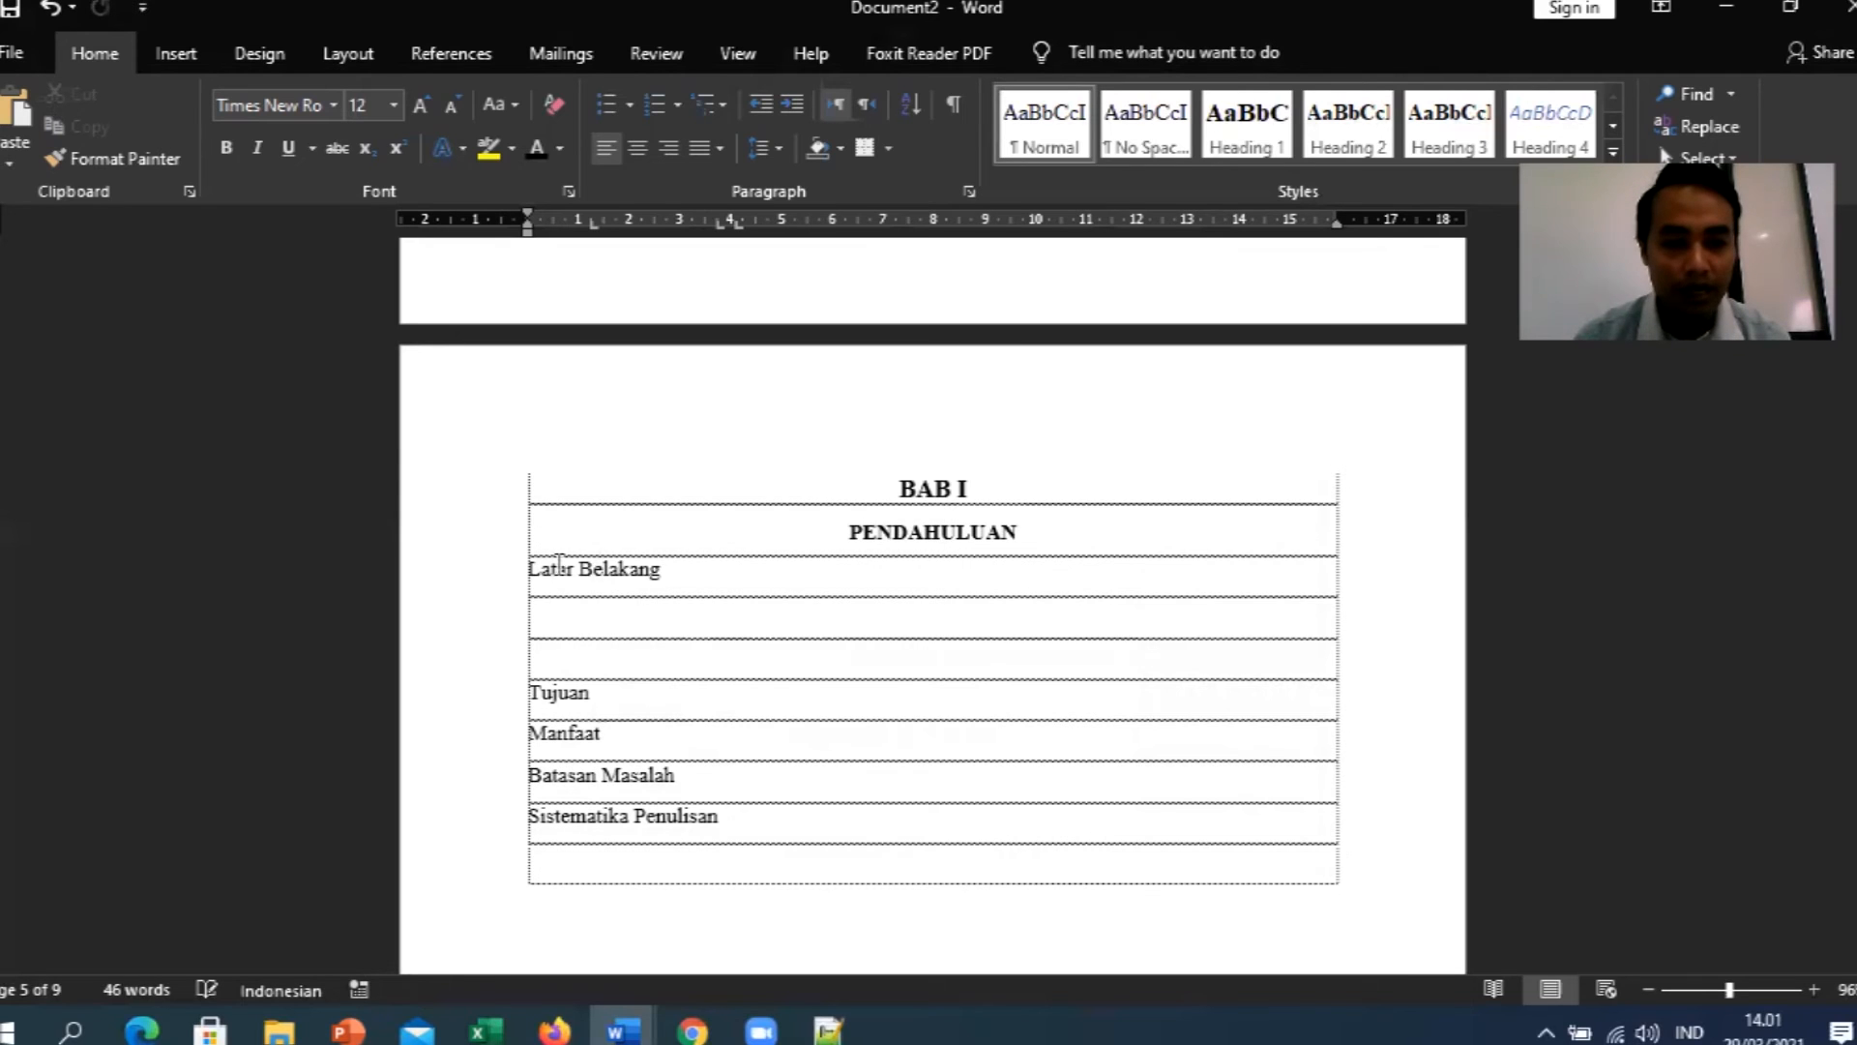
Apply the Heading 3 style to Latar Belakang and number it with the 1.1, 1.2, 1.3 format.
drag(664, 568, 524, 556)
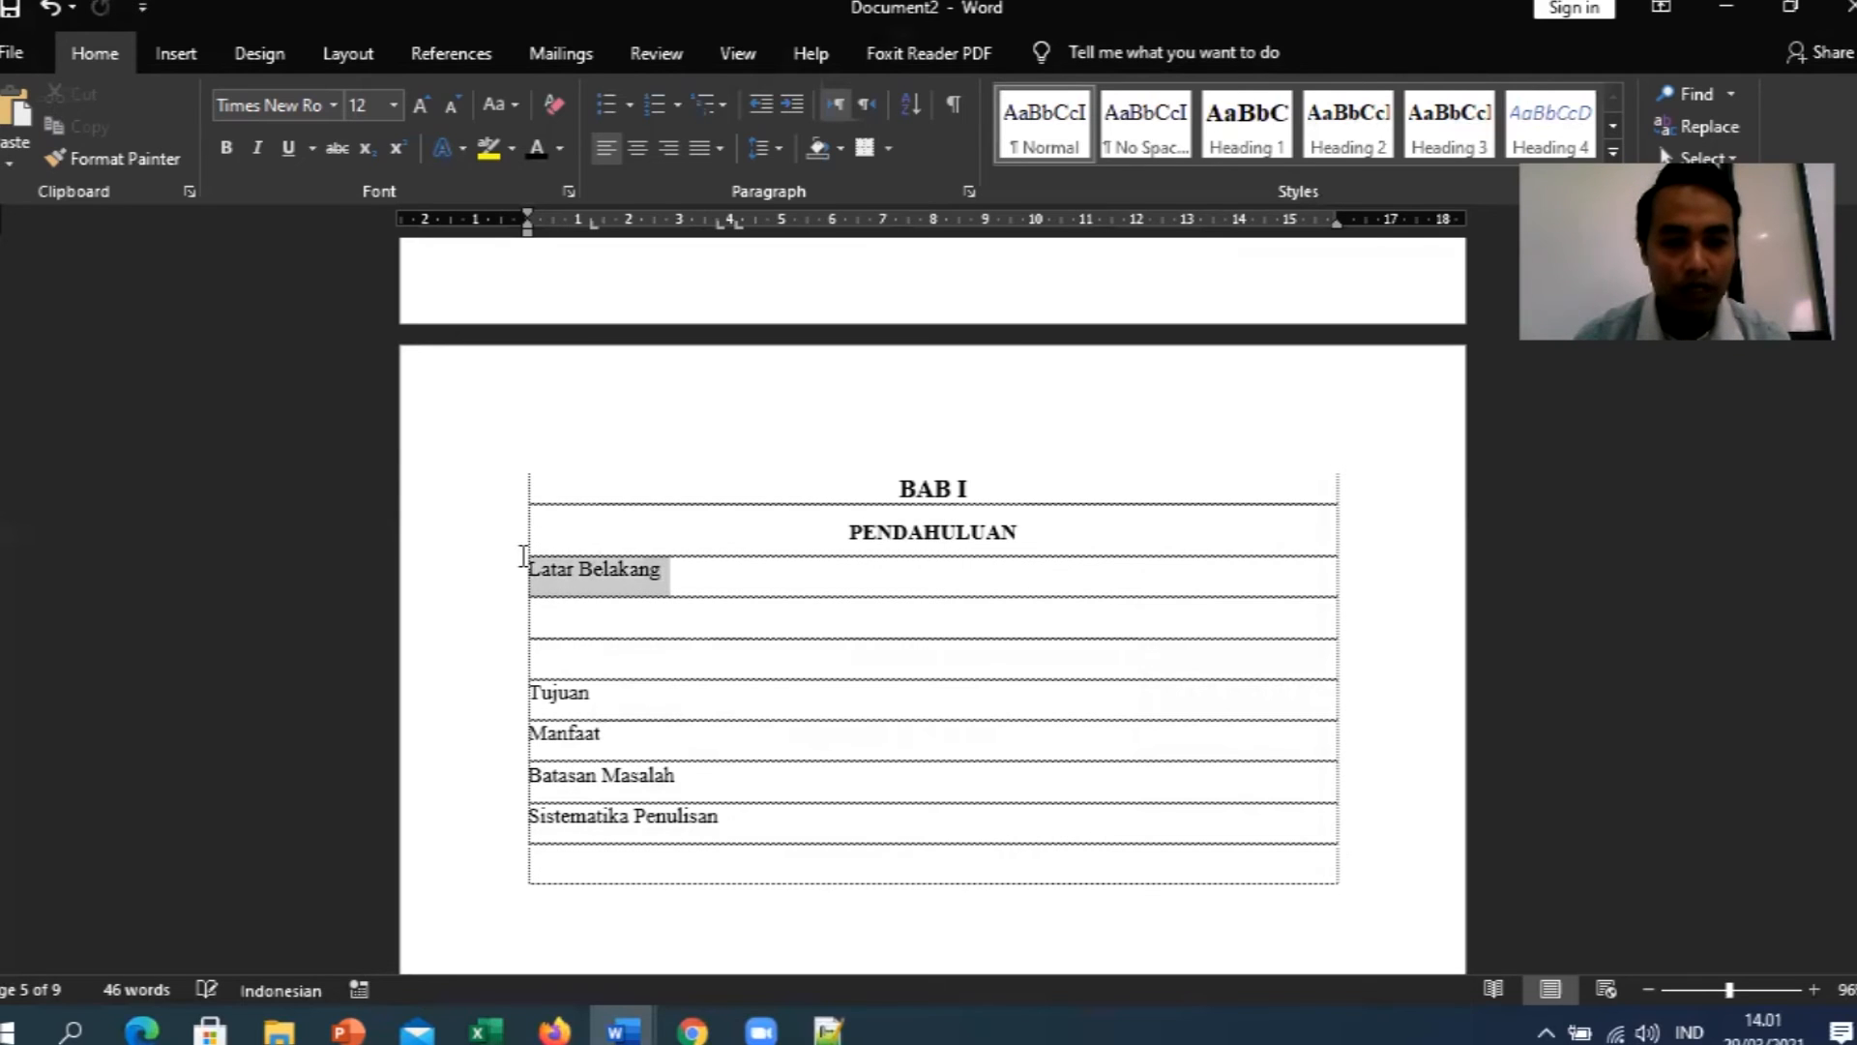
click(1447, 131)
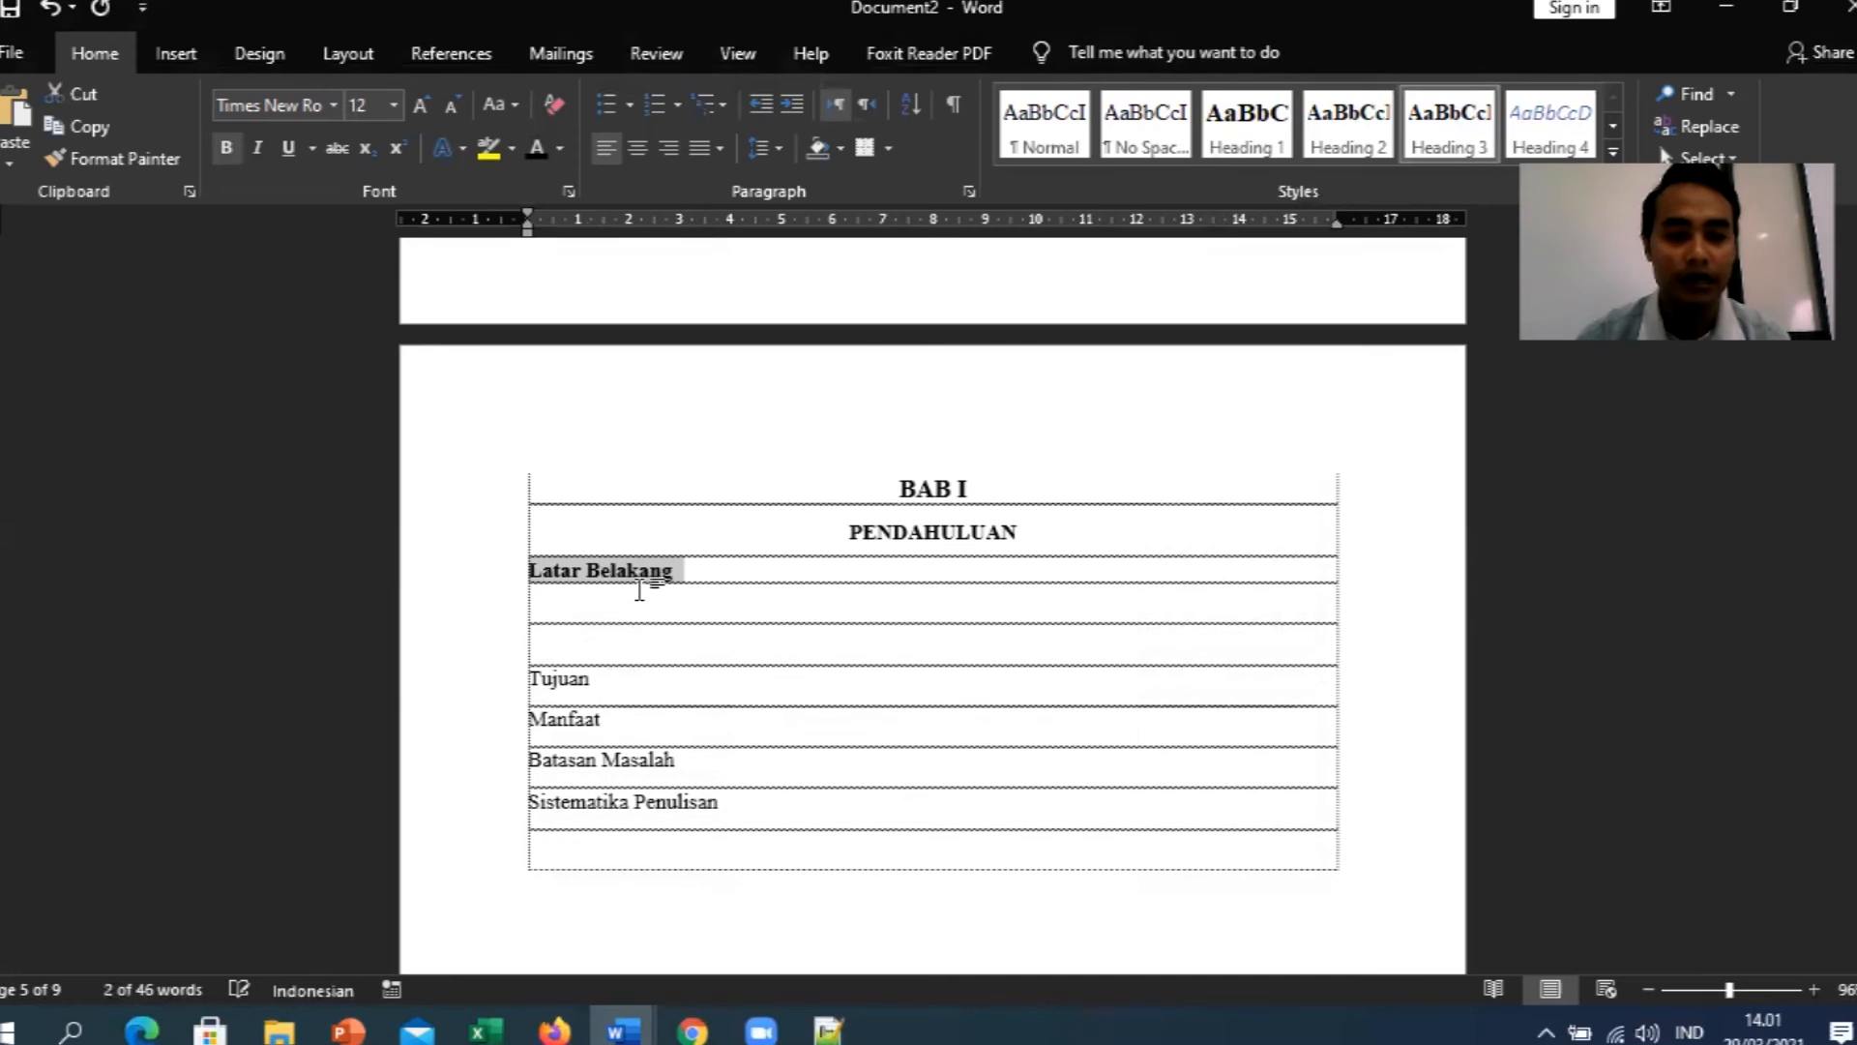
click(712, 579)
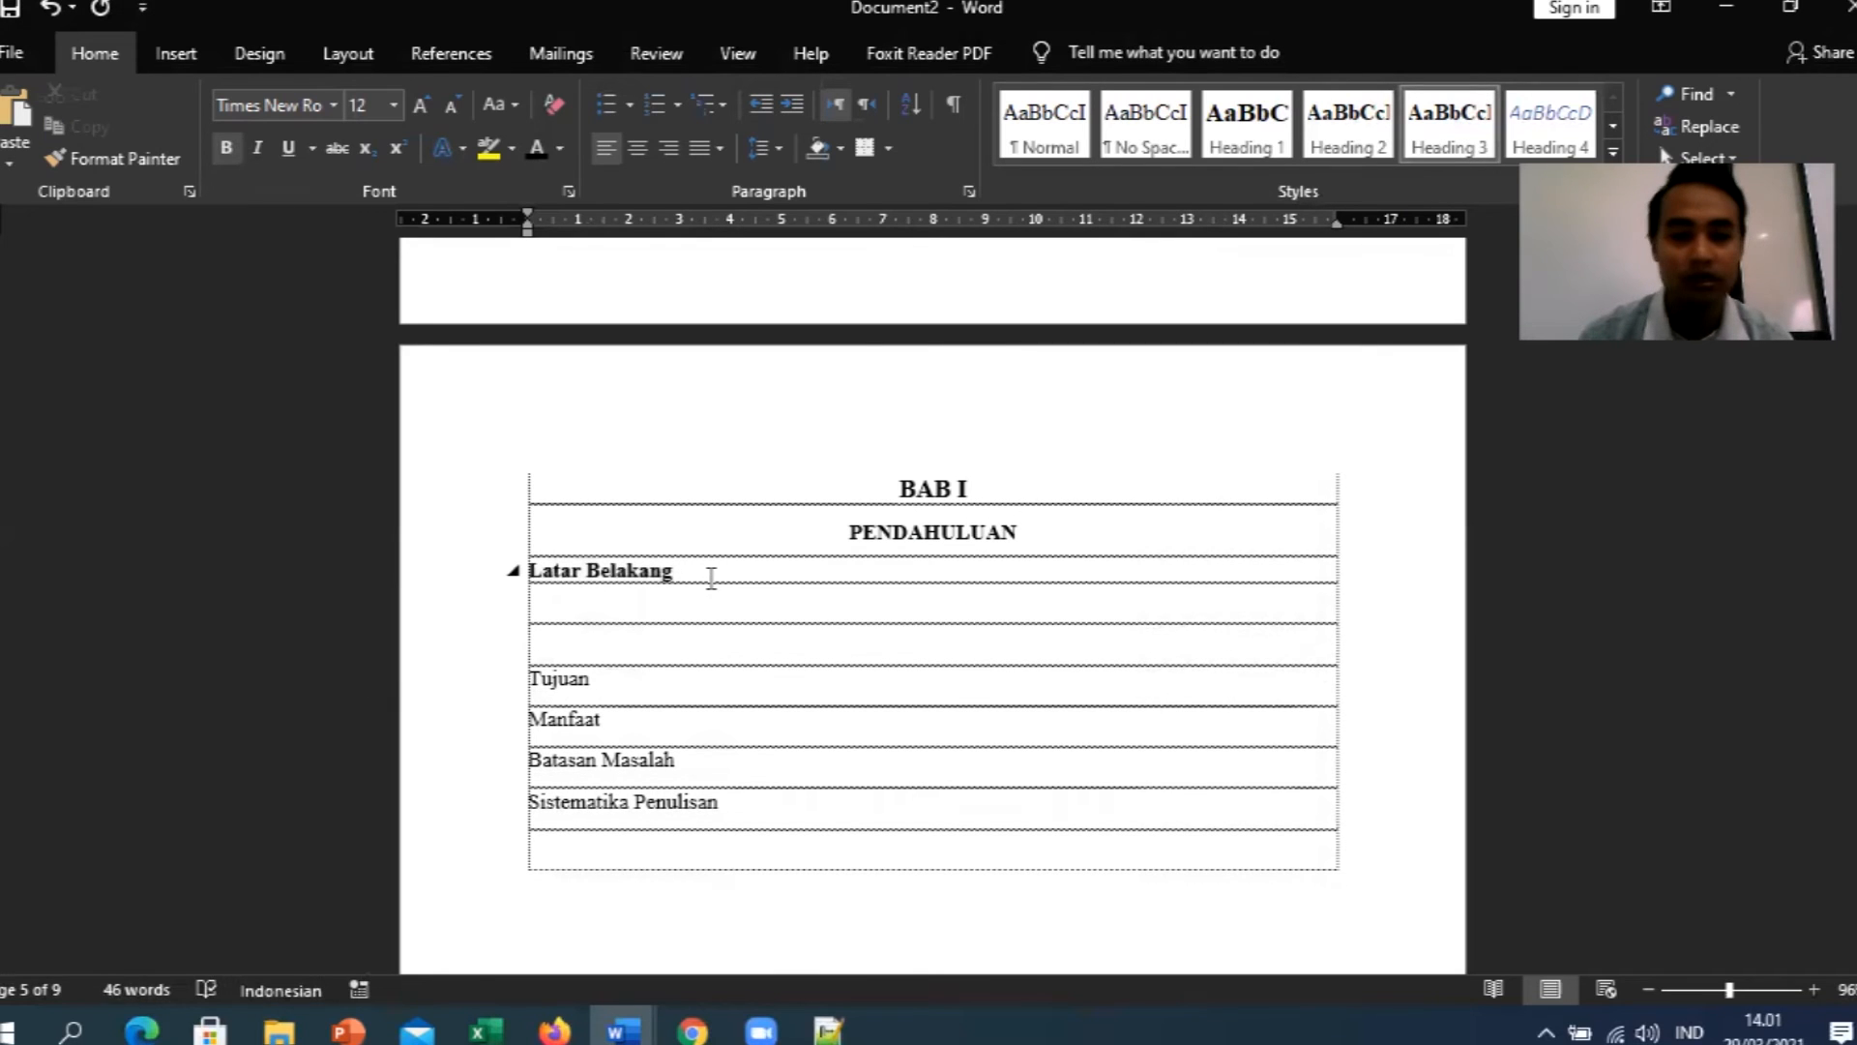
click(636, 102)
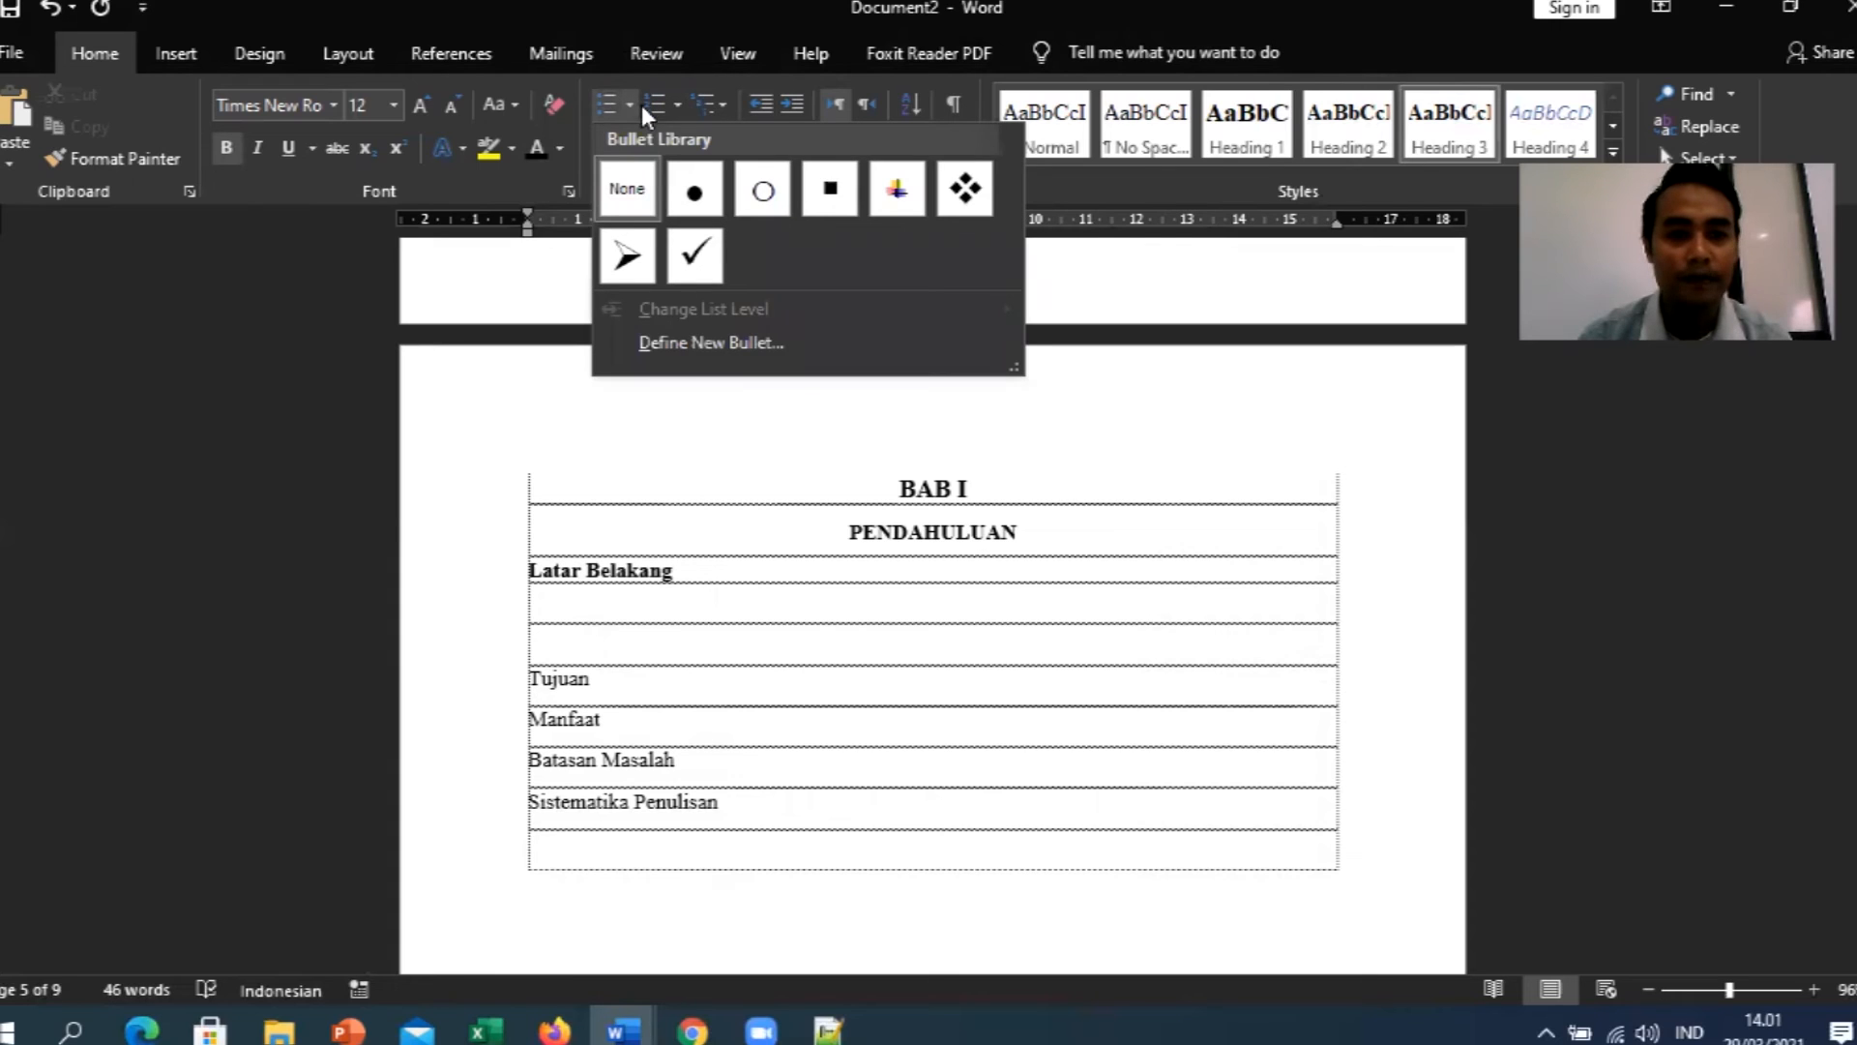
click(679, 102)
click(679, 102)
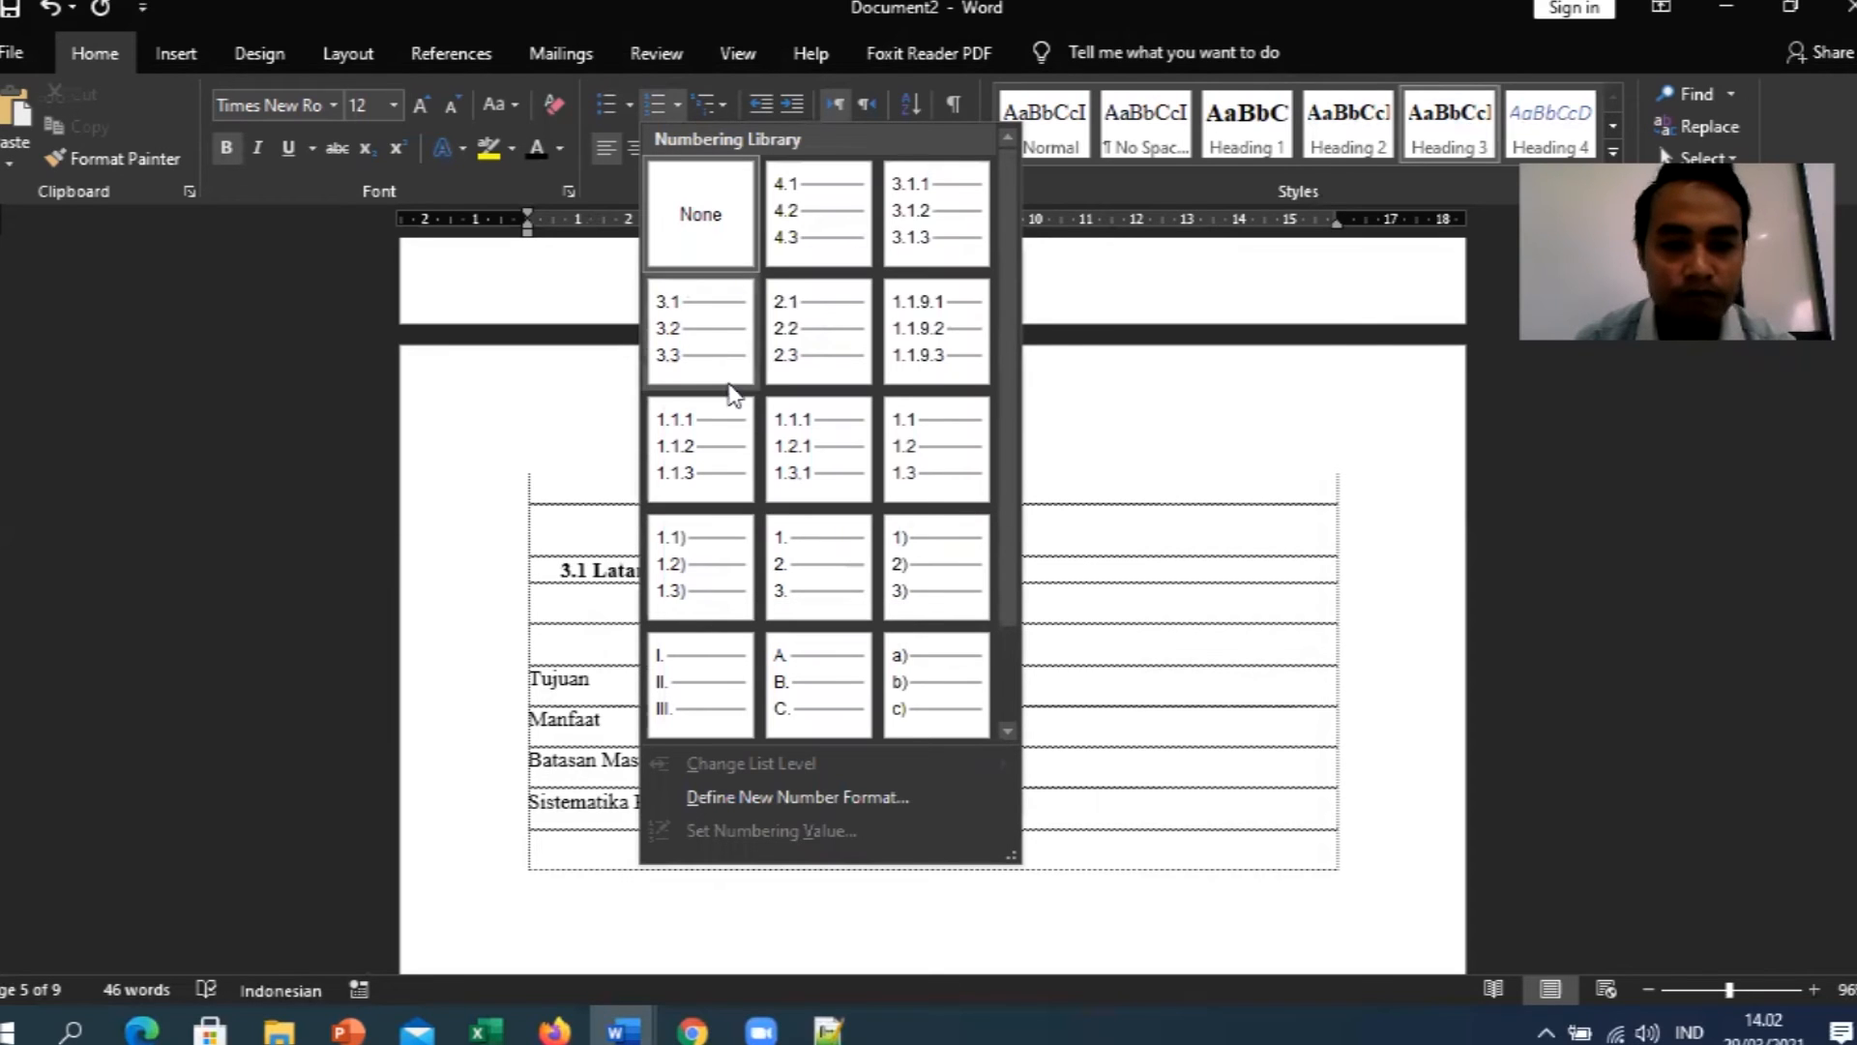
click(958, 464)
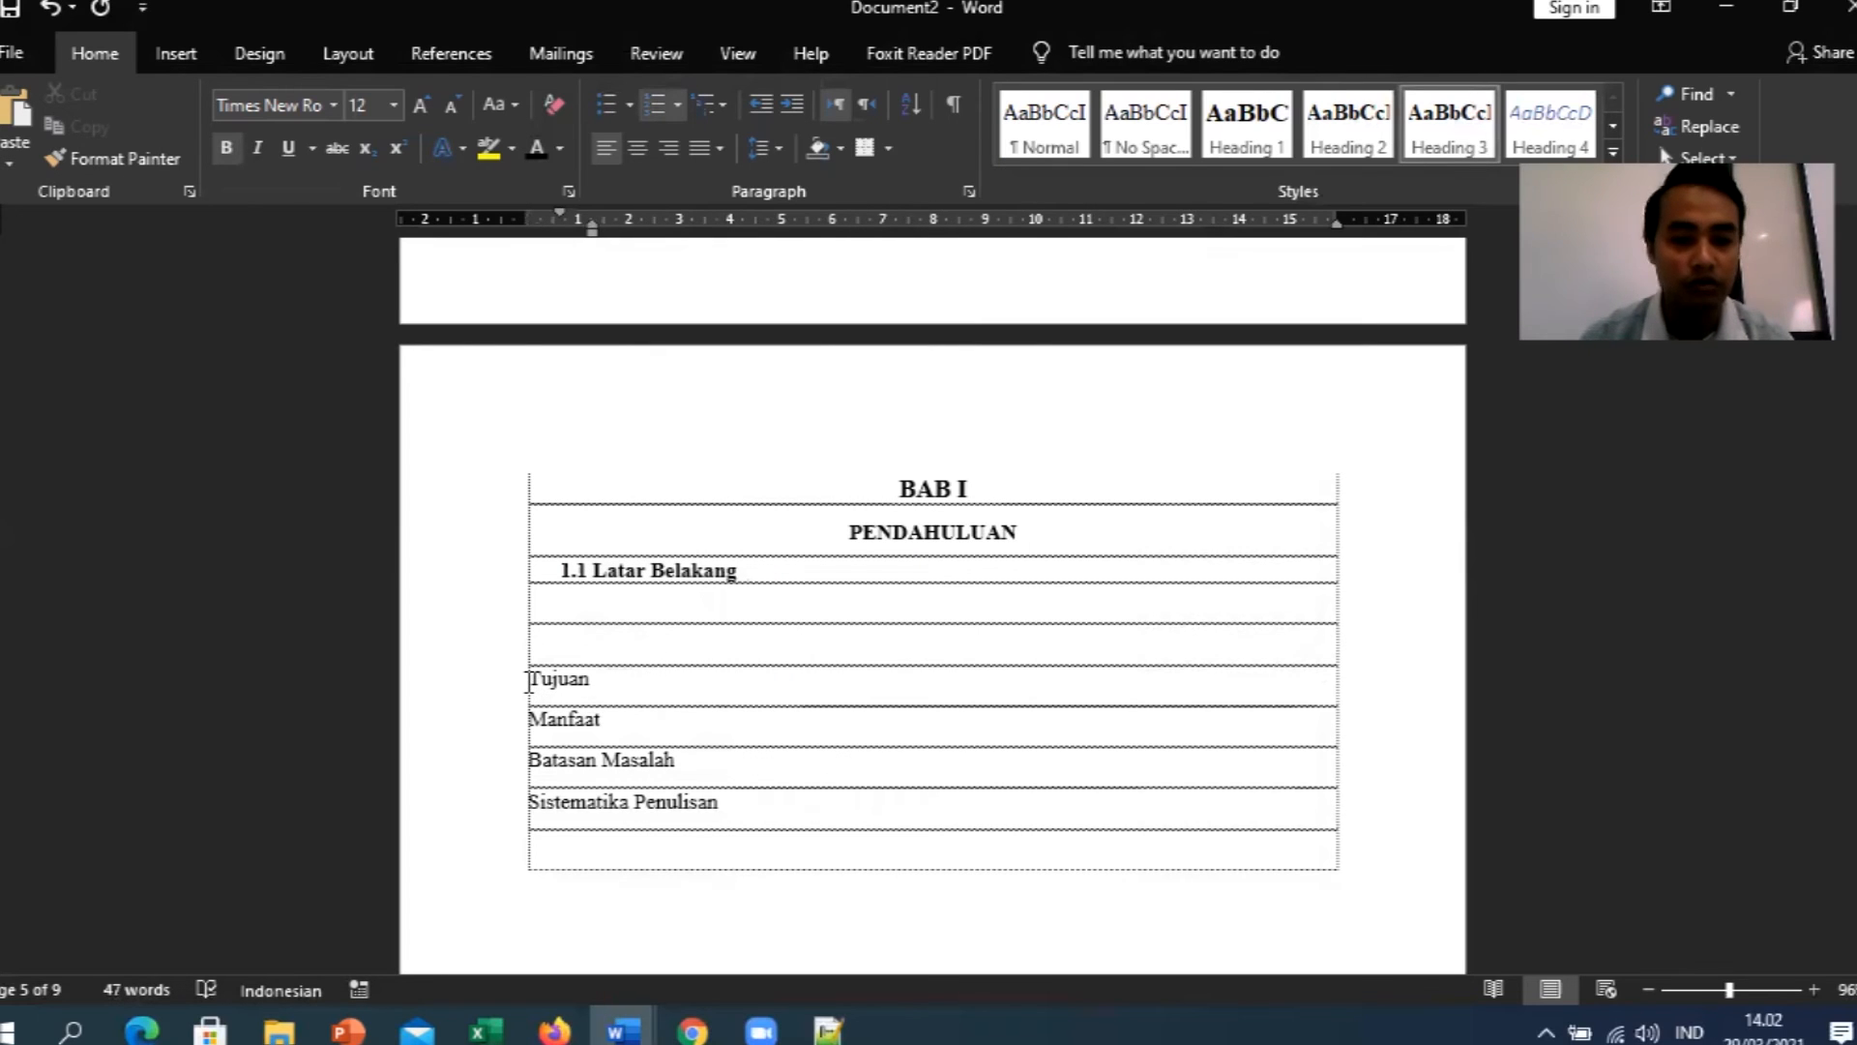
Remove the blank lines above Tujuan and continue the numbered Heading 3 list with it as item 1.2.
key(BackSpace)
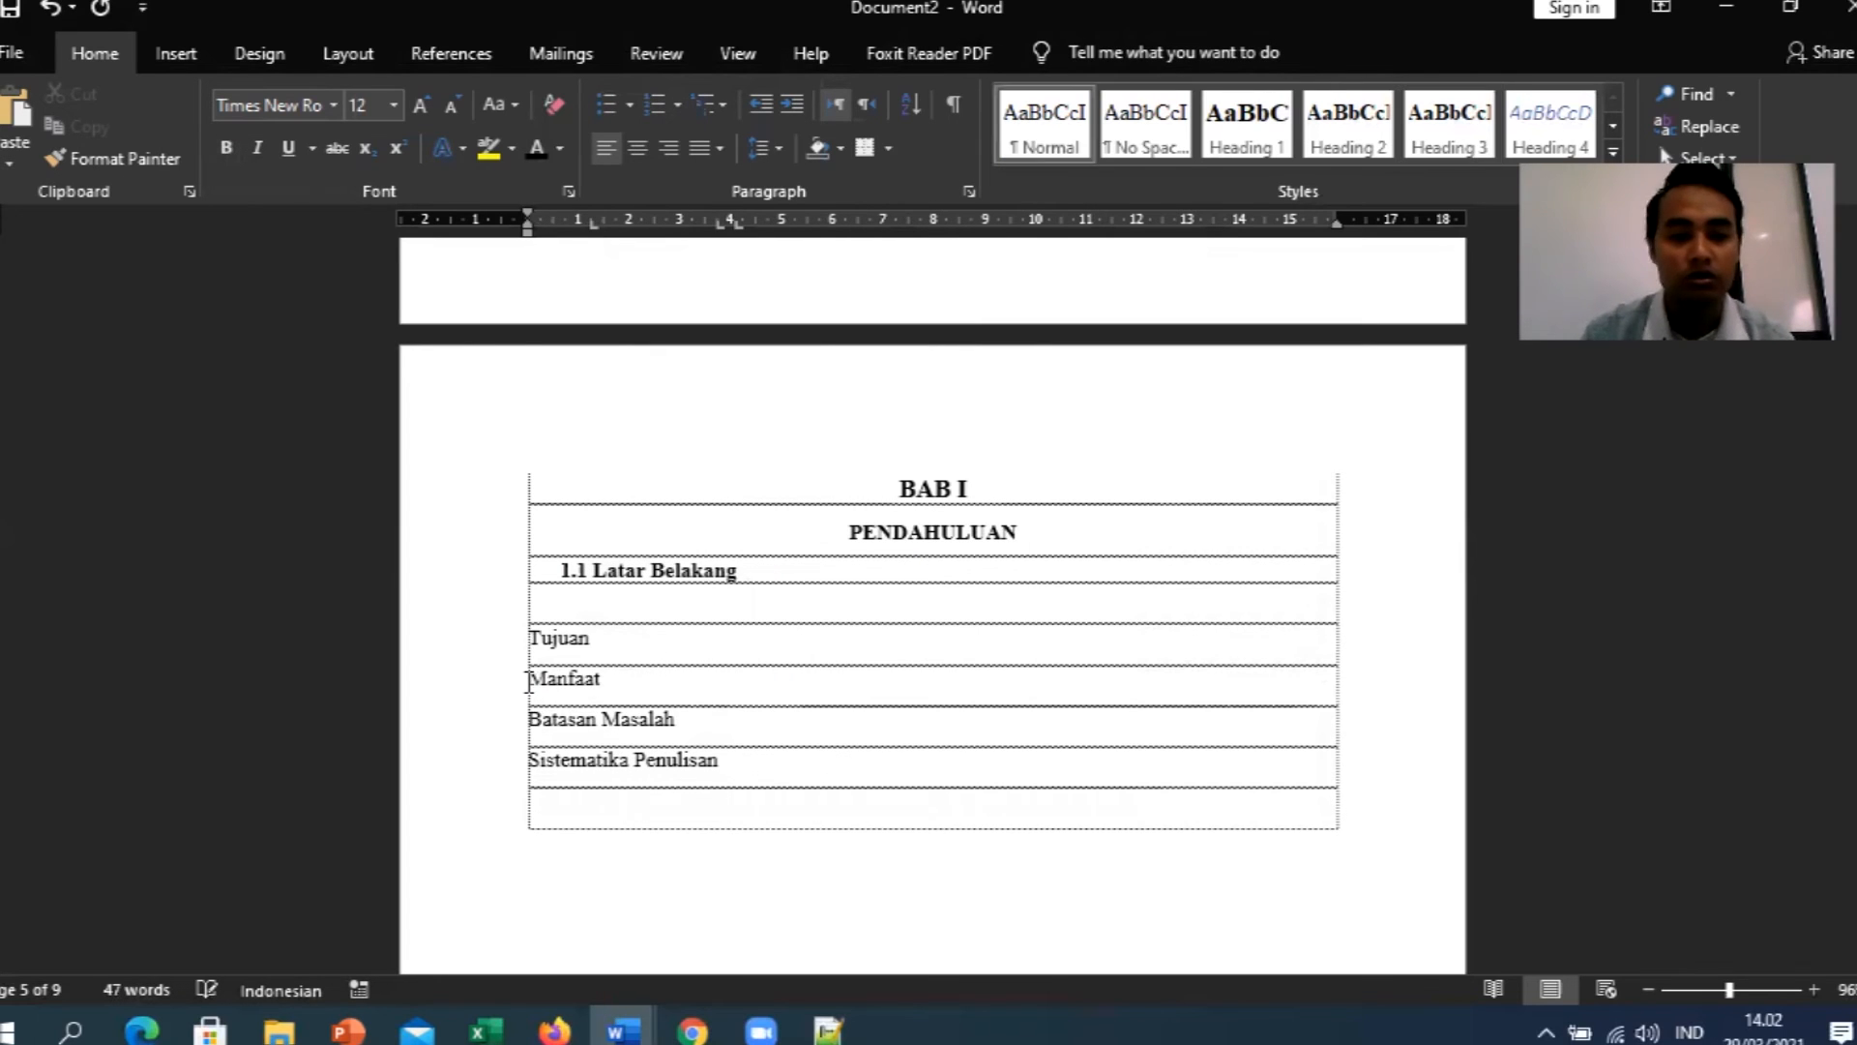
key(BackSpace)
key(BackSpace)
key(Return)
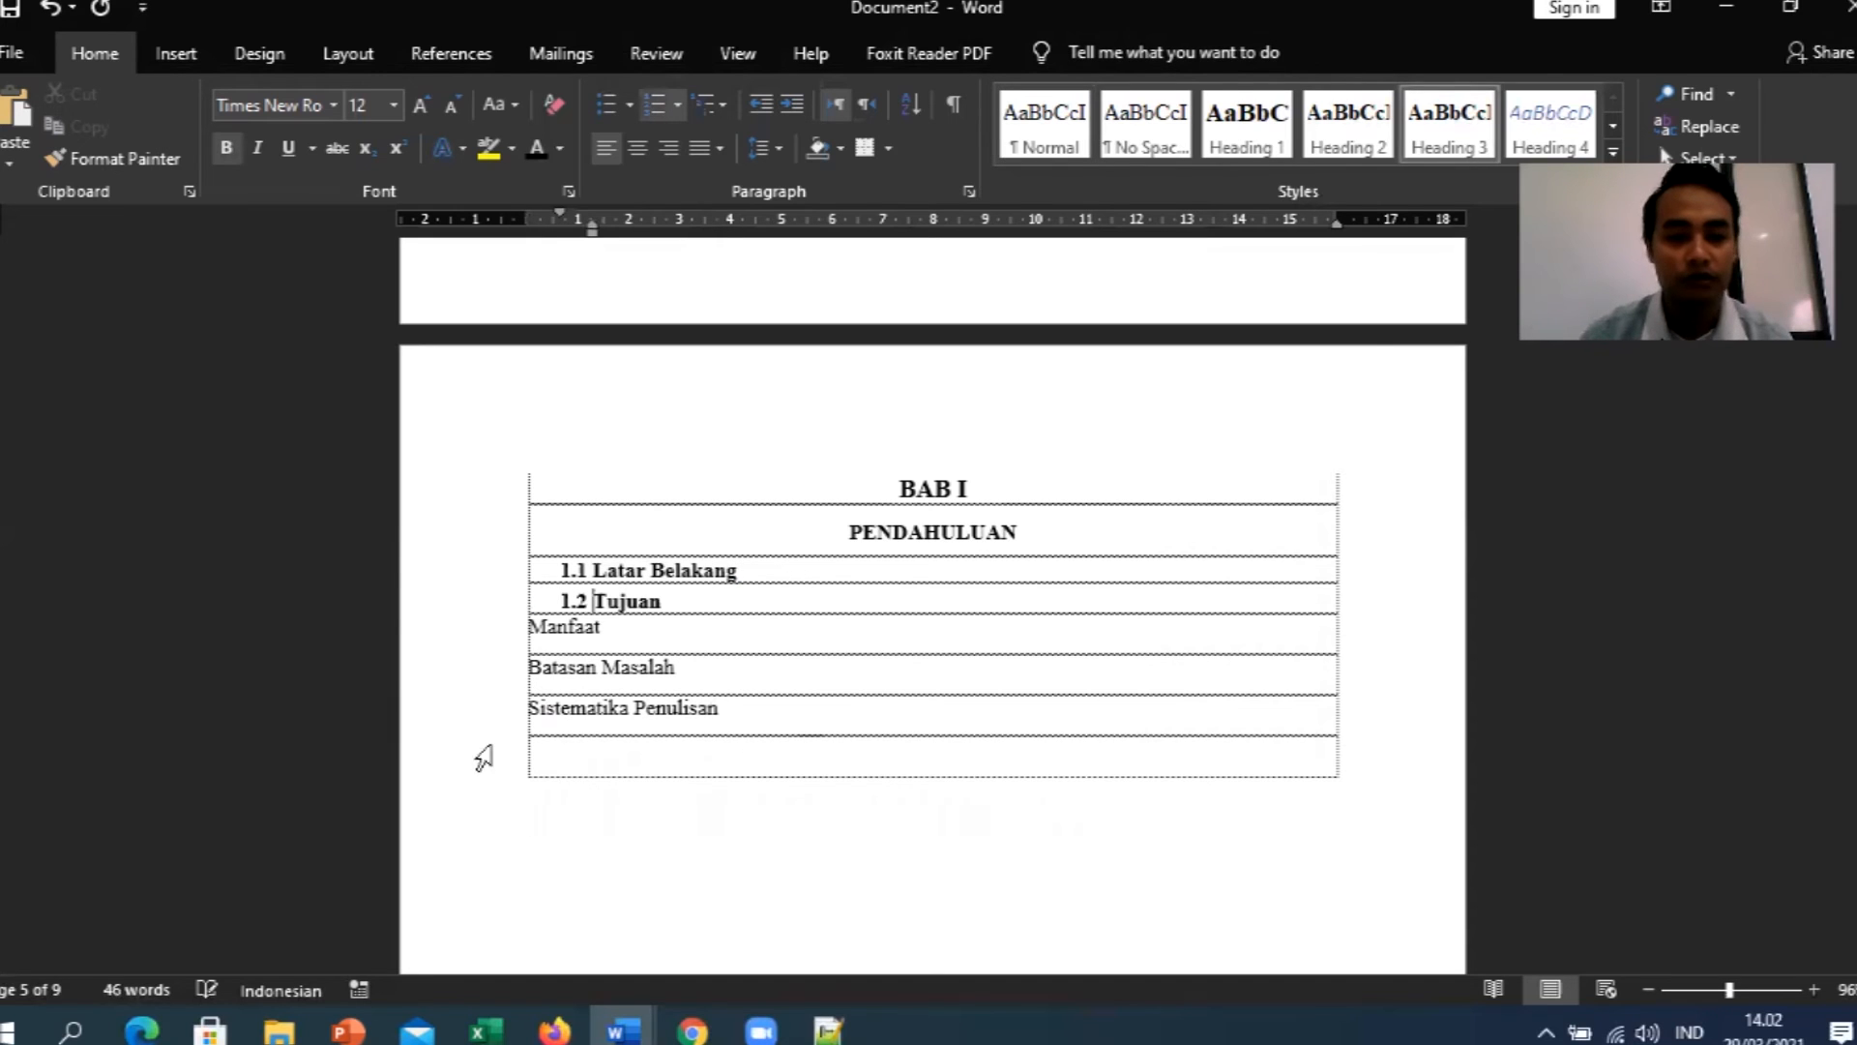
Bring Manfaat and Batasan Masalah into the numbered Heading 3 list as items 1.3 and 1.4.
click(535, 626)
key(BackSpace)
key(Return)
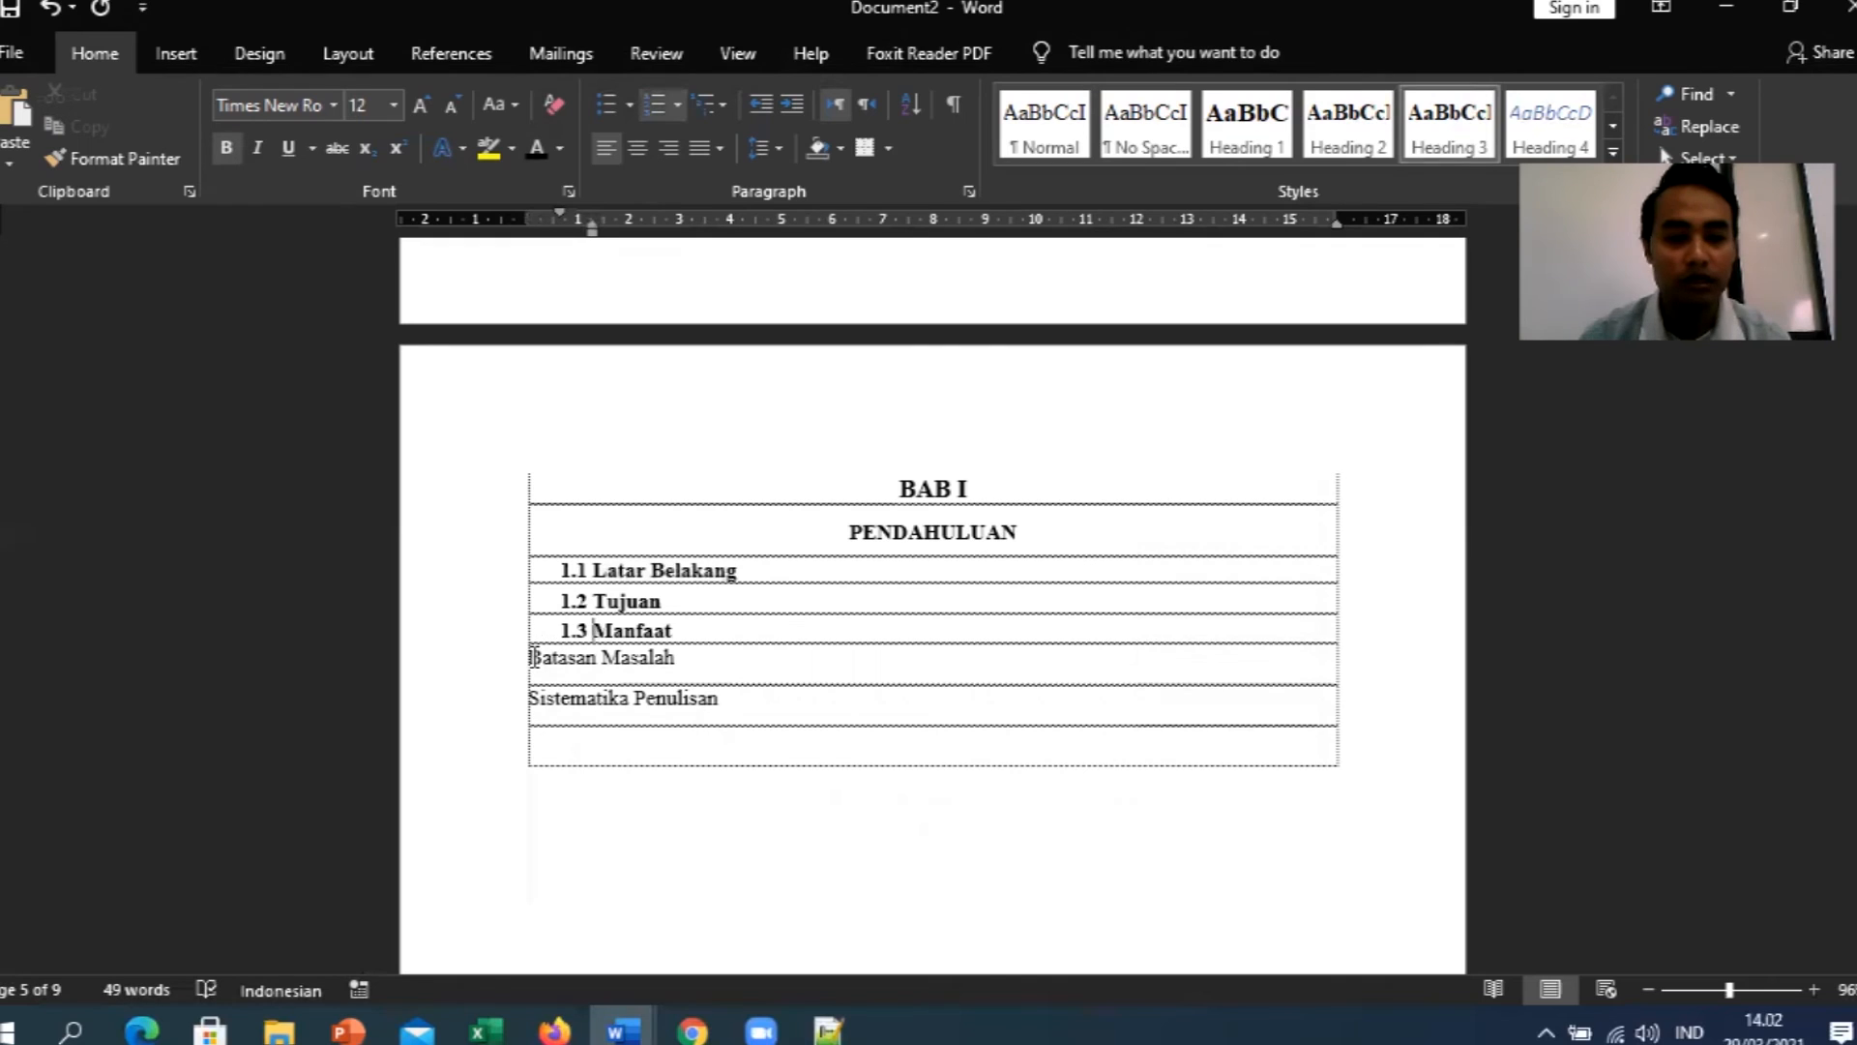
click(534, 657)
key(BackSpace)
key(Return)
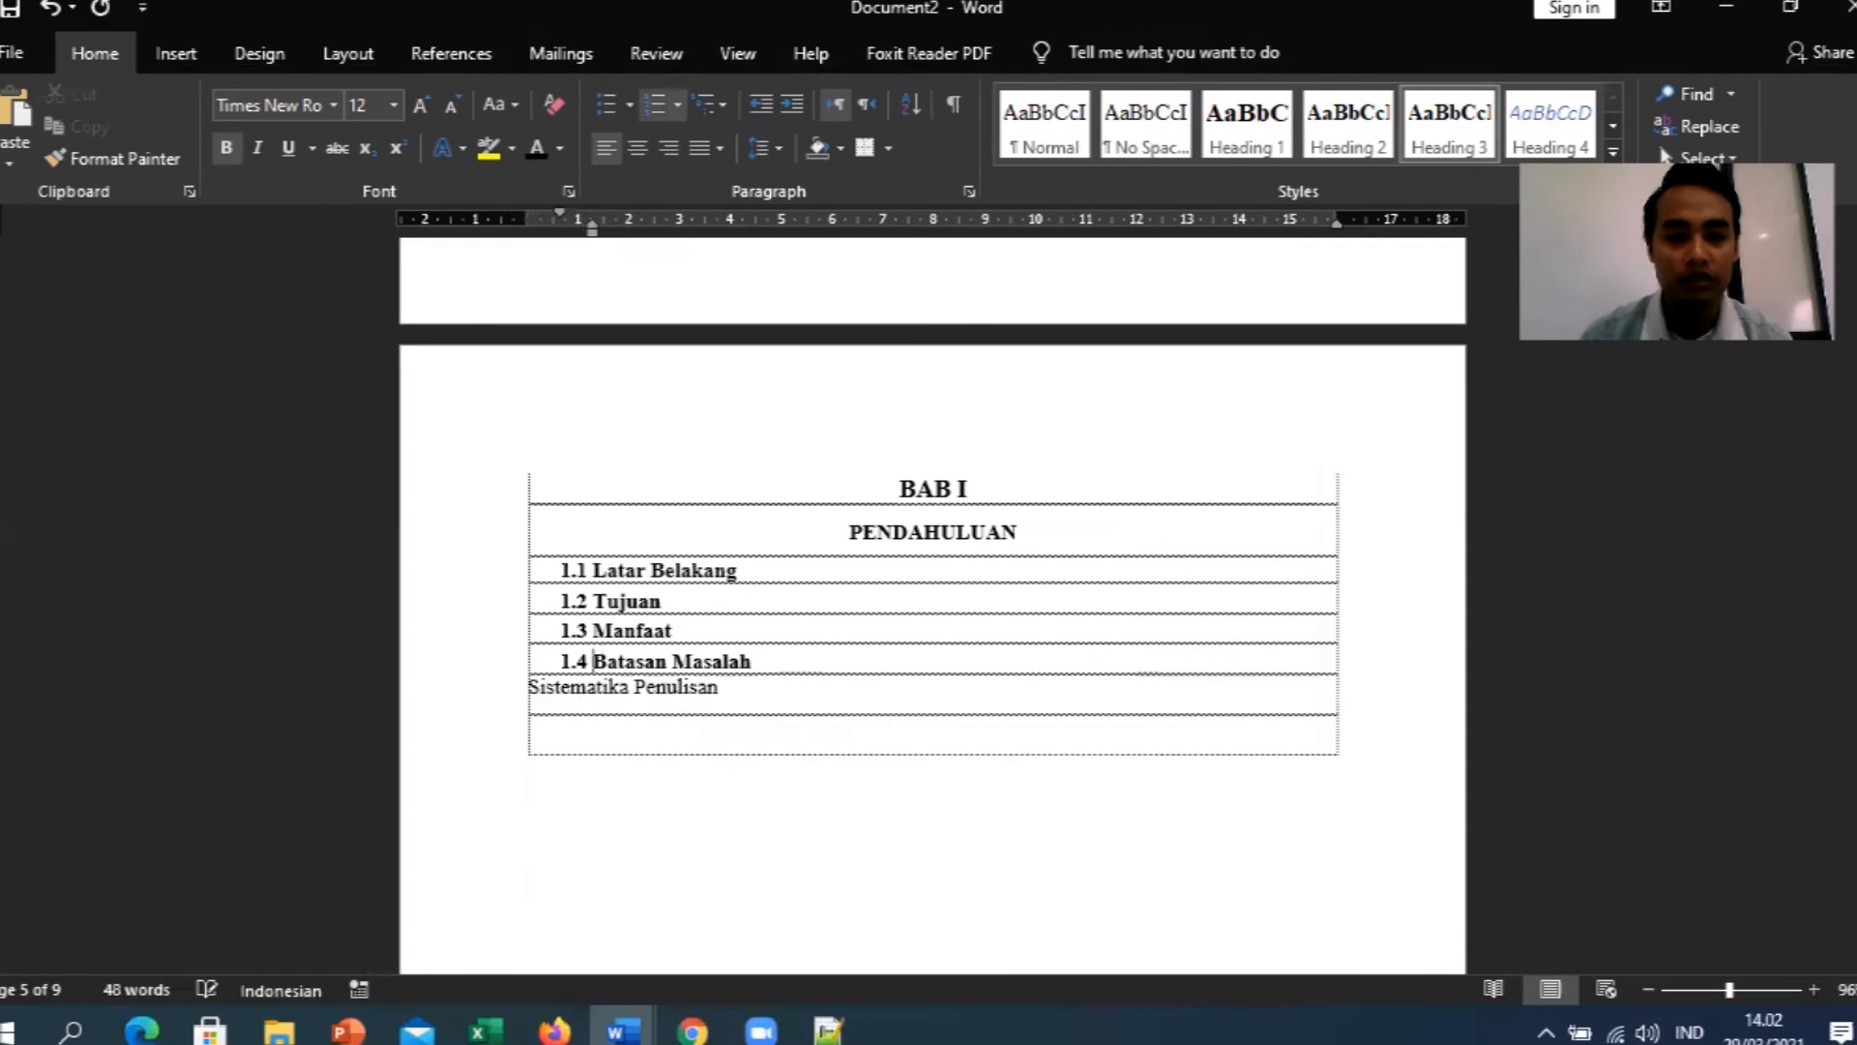
Bring Sistematika Penulisan into the numbered Heading 3 list as item 1.5.
key(BackSpace)
key(Return)
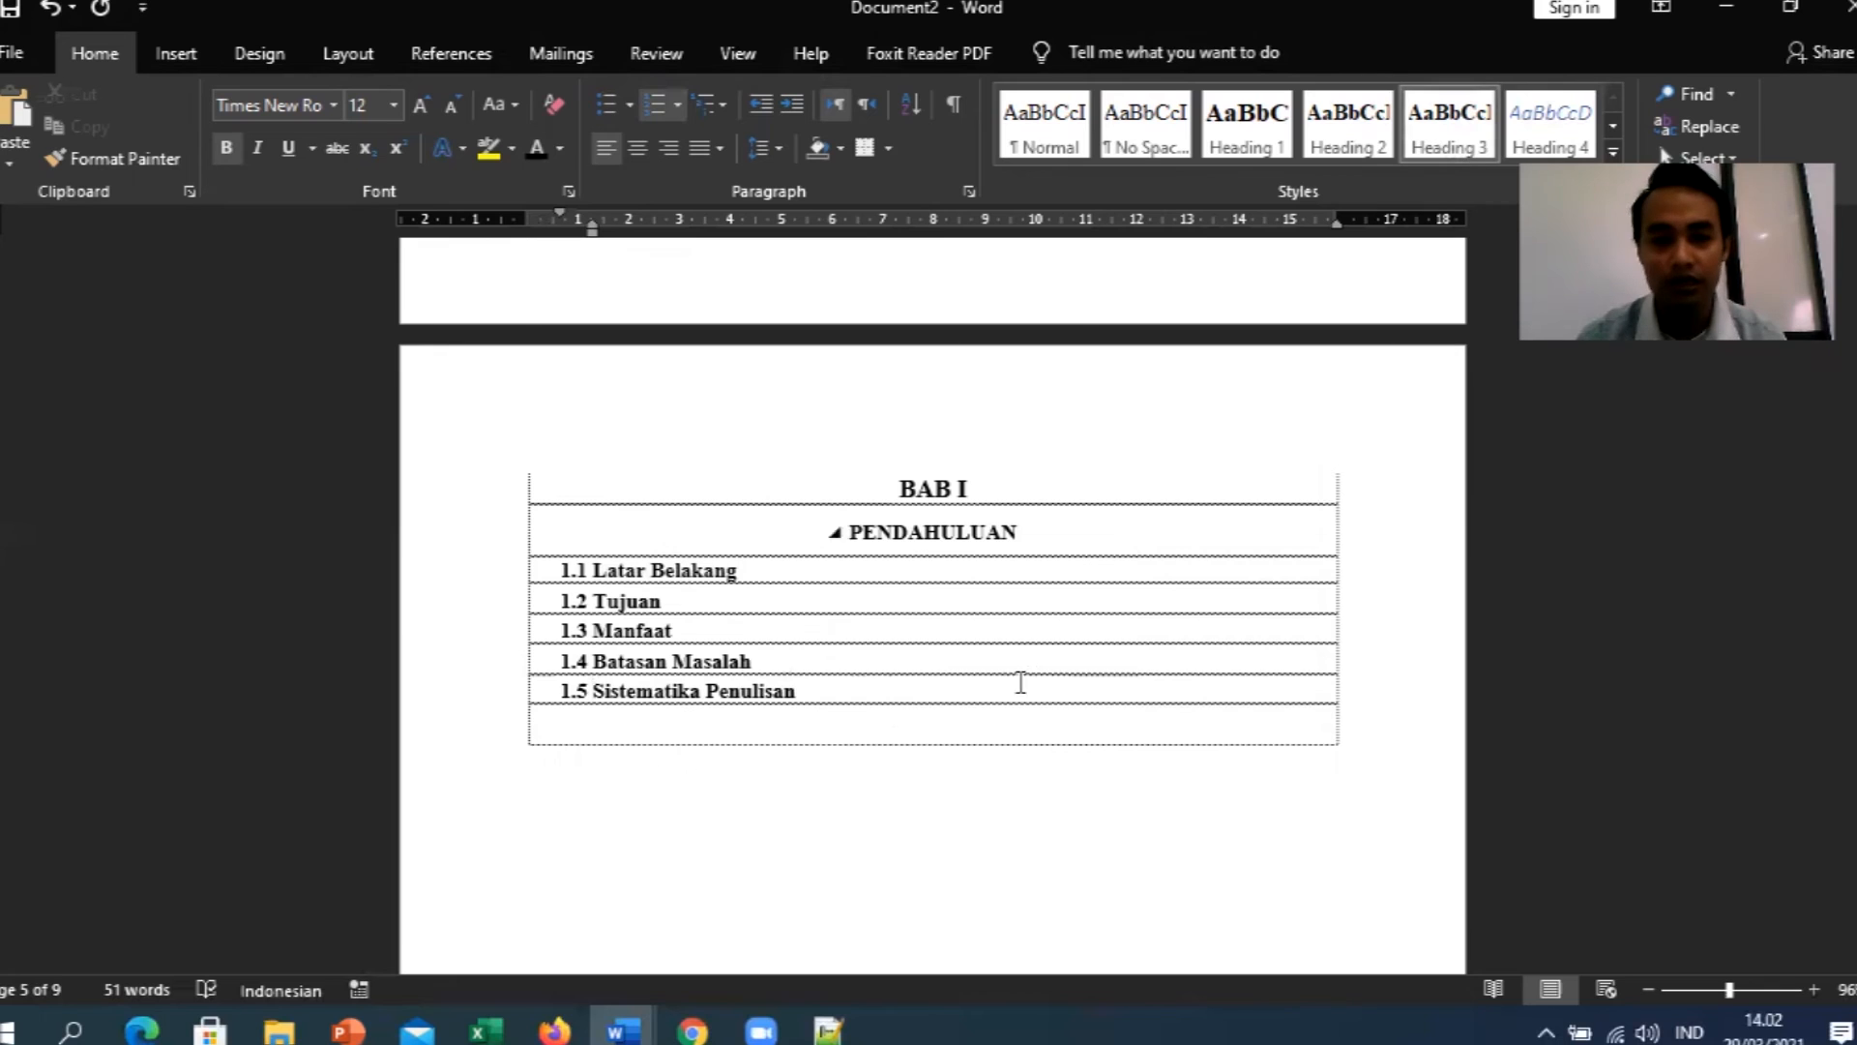
Add a blank line below the Daftar Isi heading and insert the built-in Automatic Table 1 table of contents there.
scroll(1004, 672, up, 1)
scroll(1004, 672, up, 20)
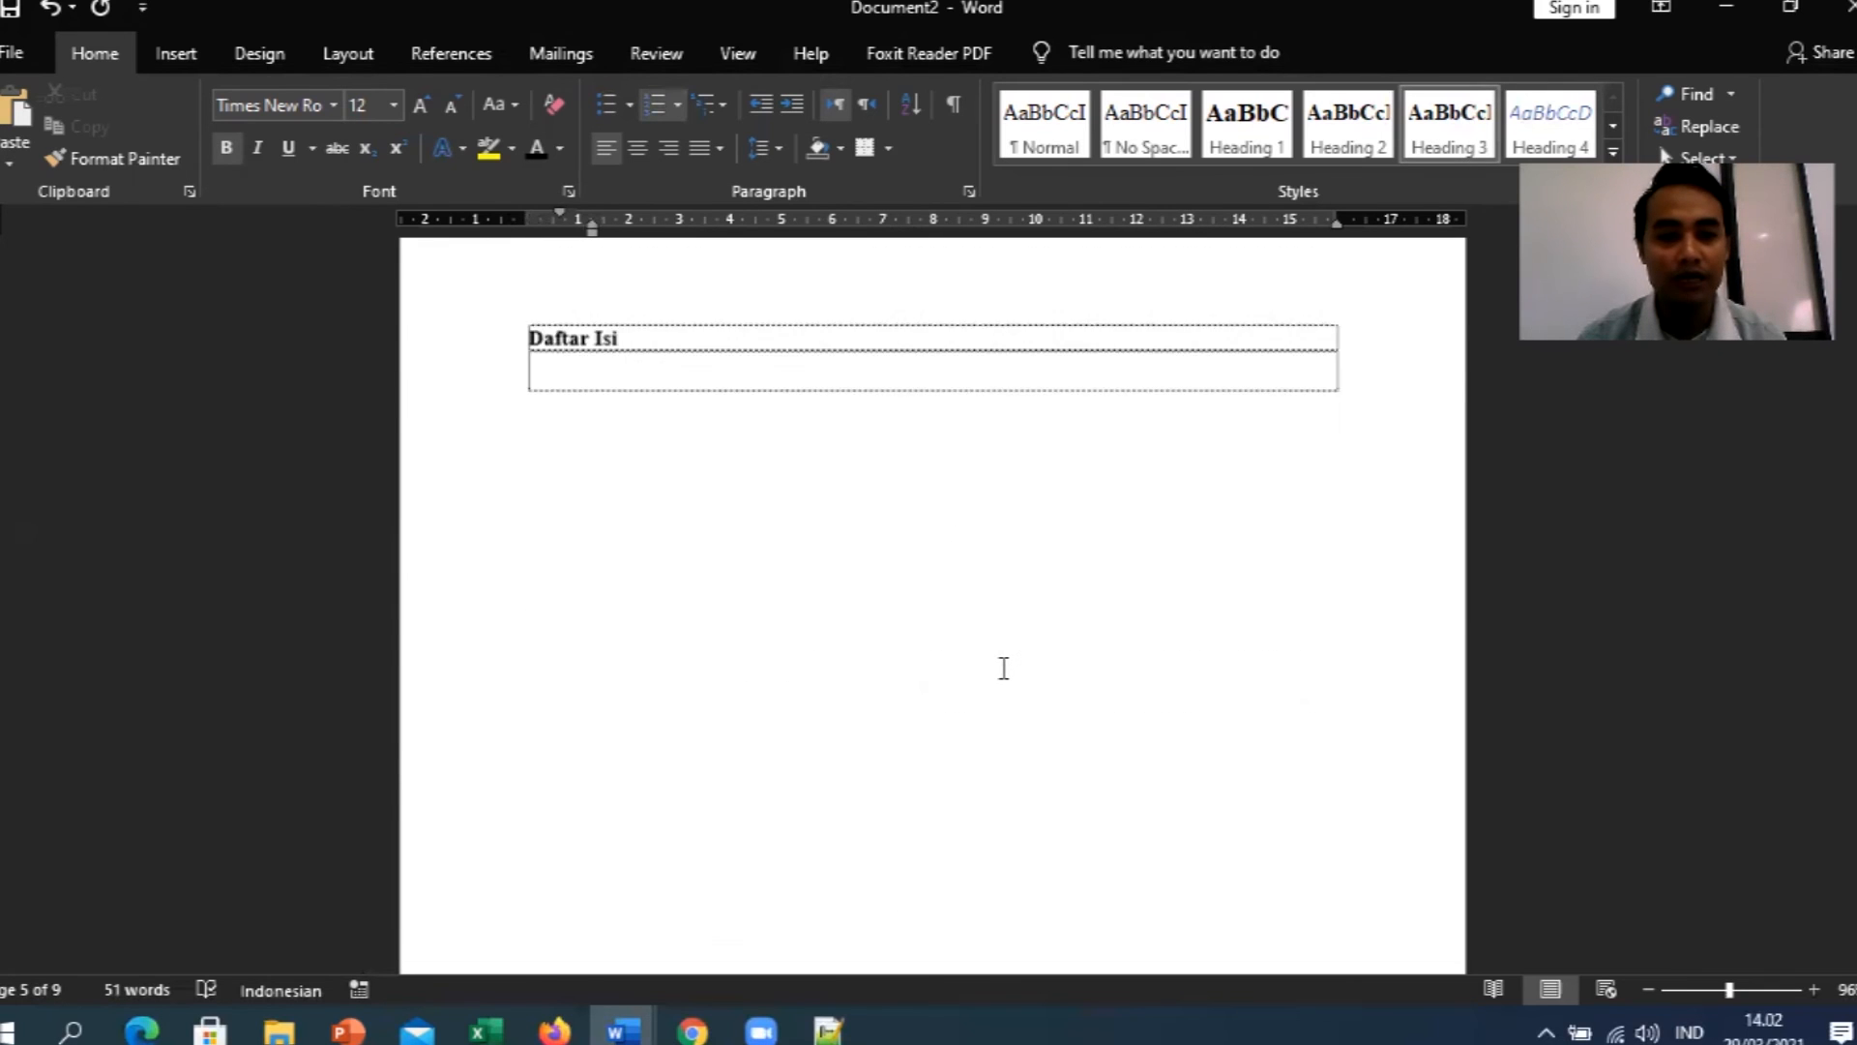
scroll(1005, 668, up, 1)
scroll(967, 671, down, 5)
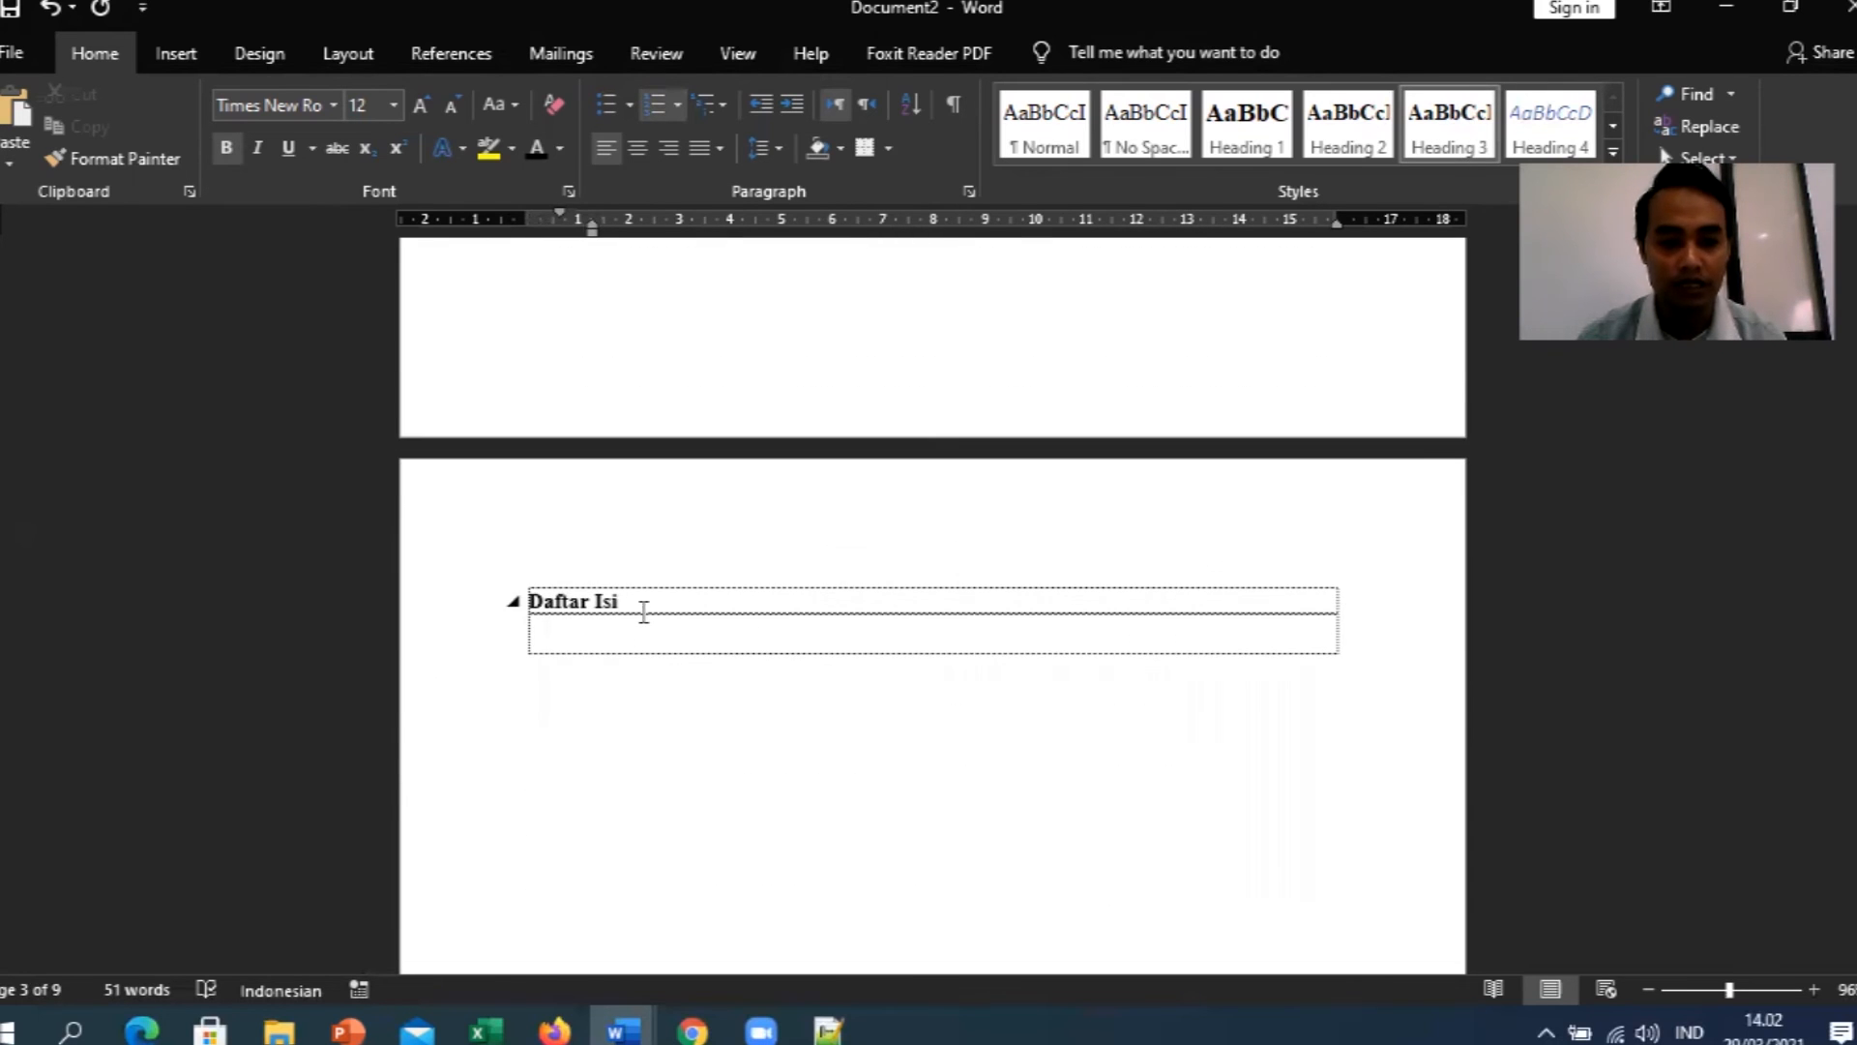
key(Return)
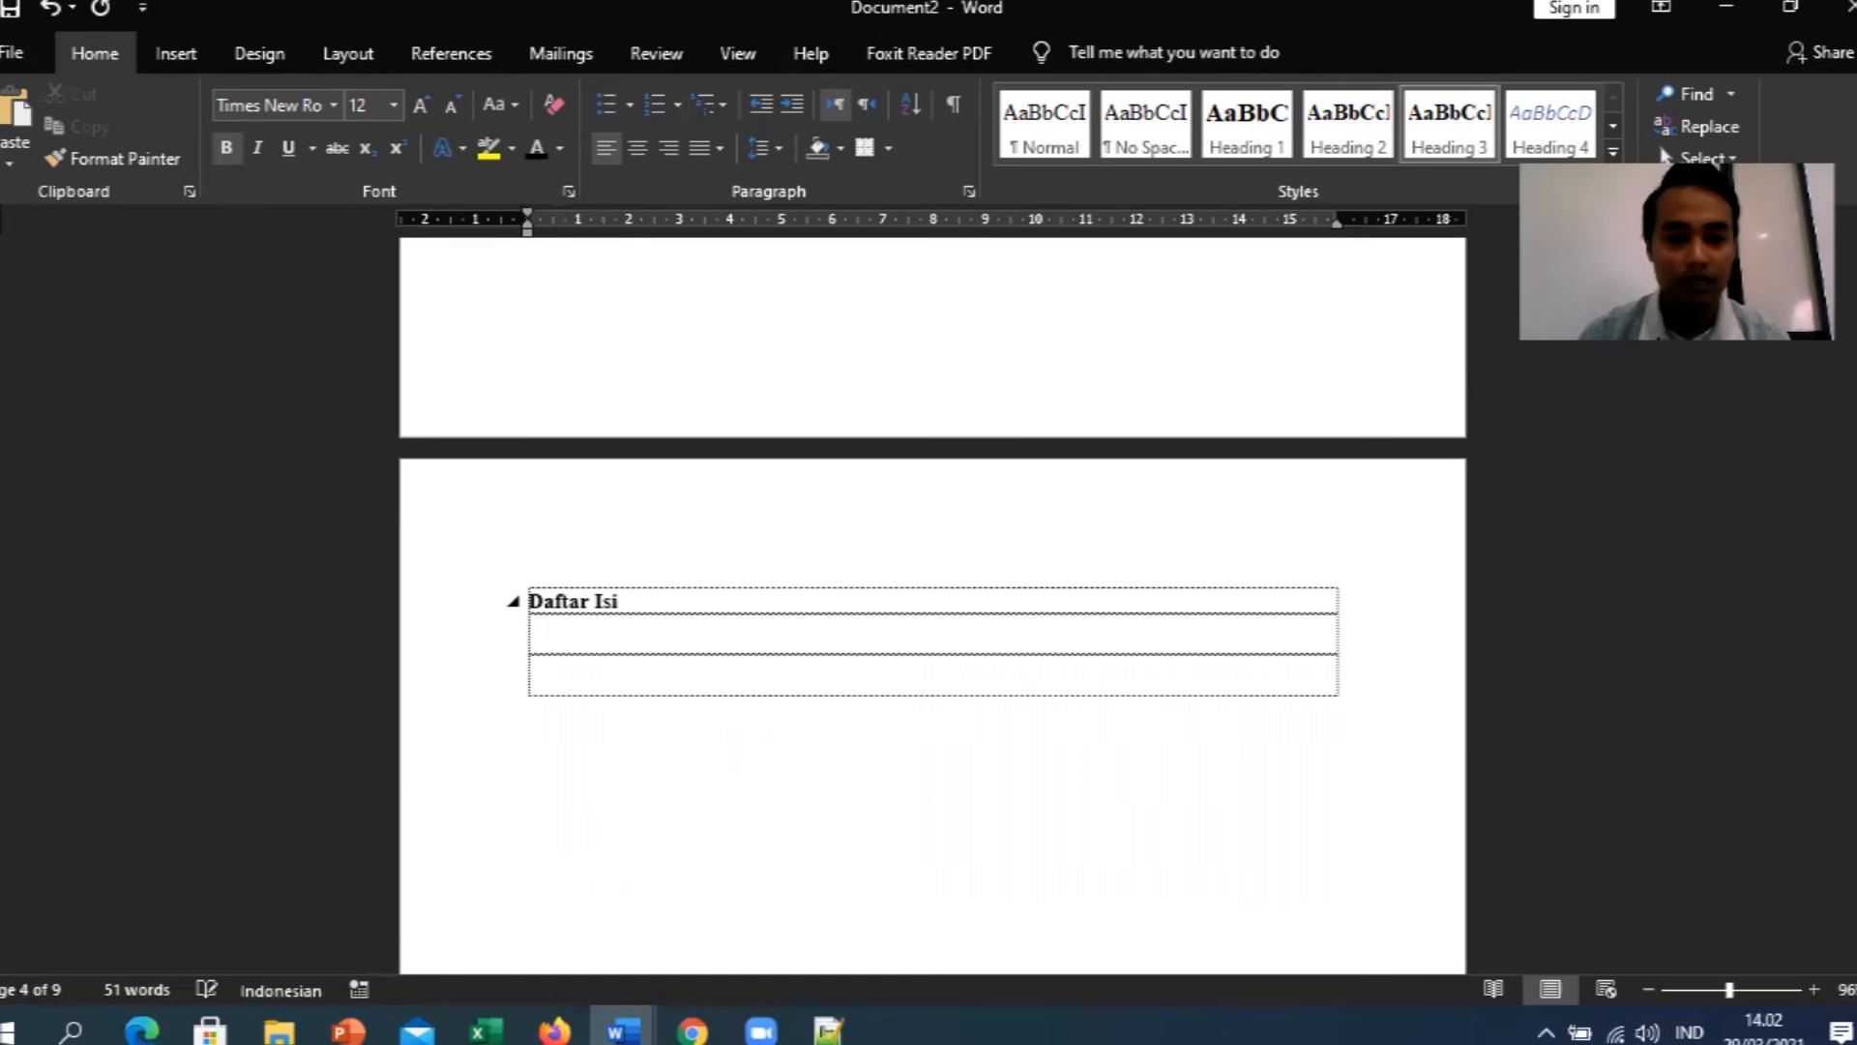
click(1326, 668)
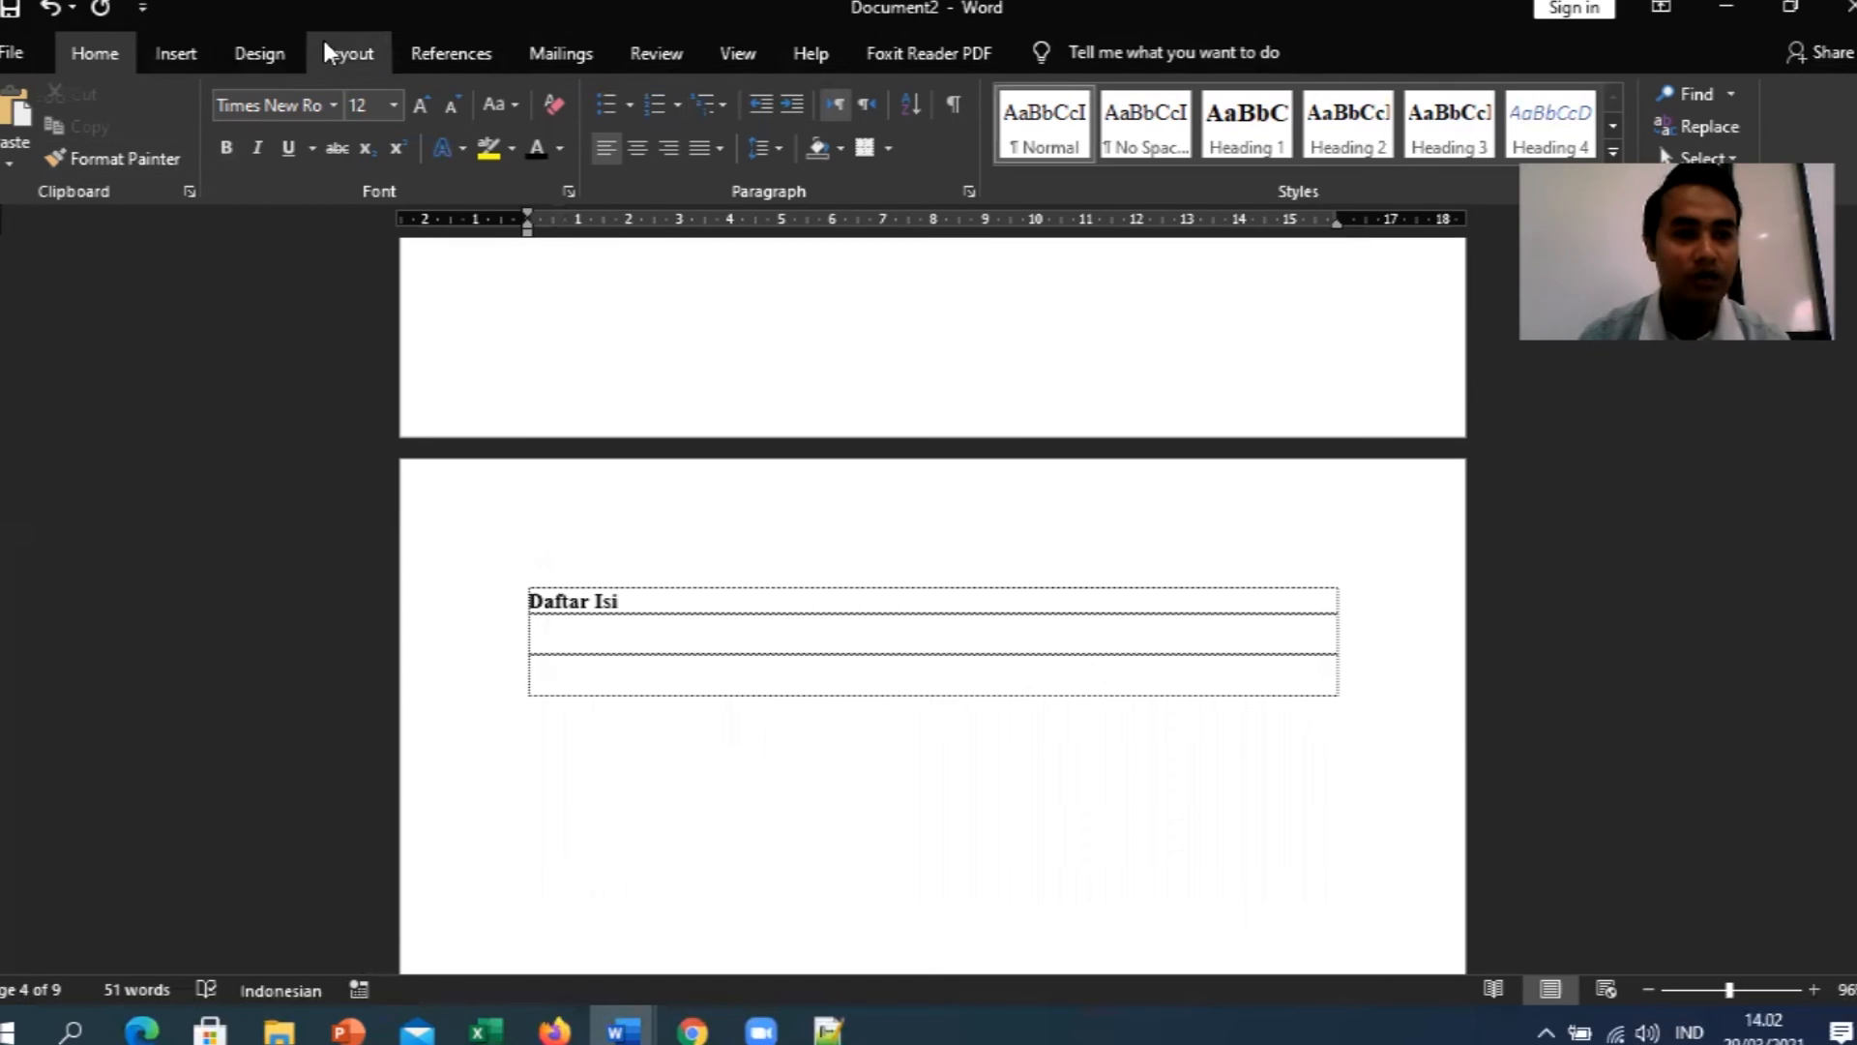
click(418, 55)
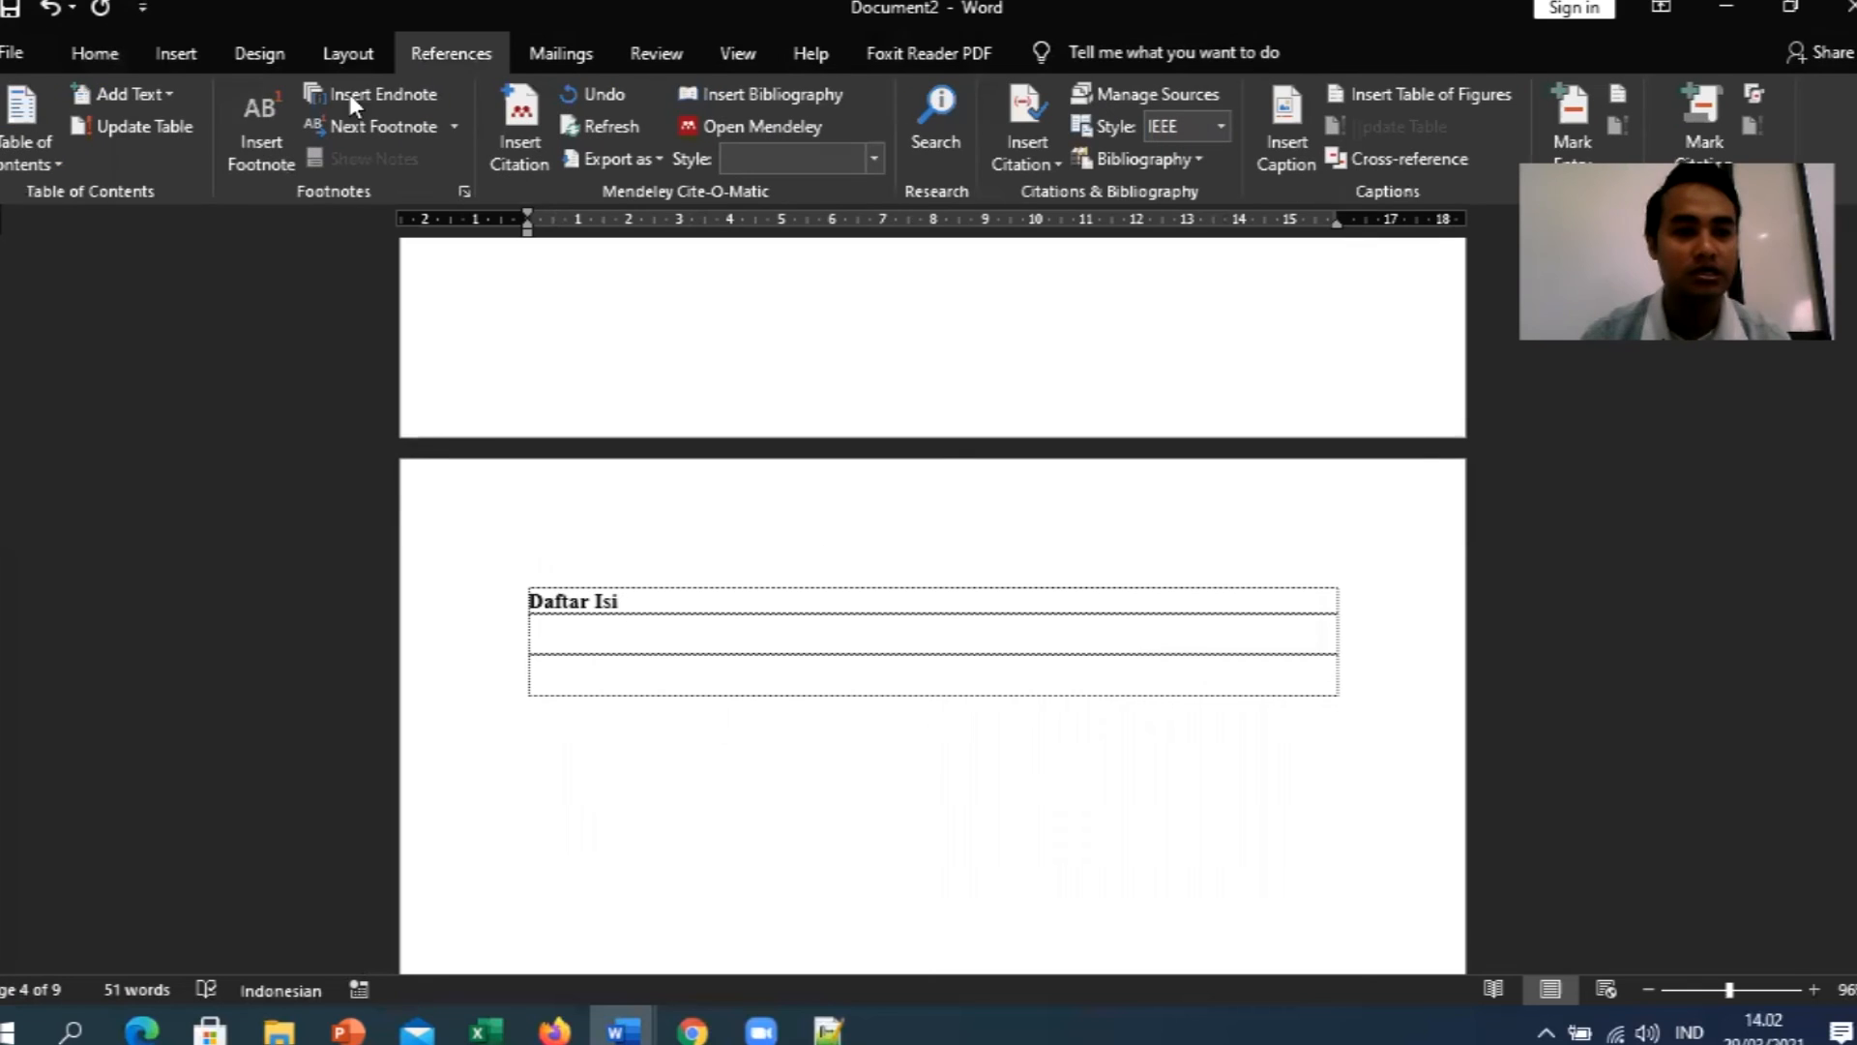
click(43, 164)
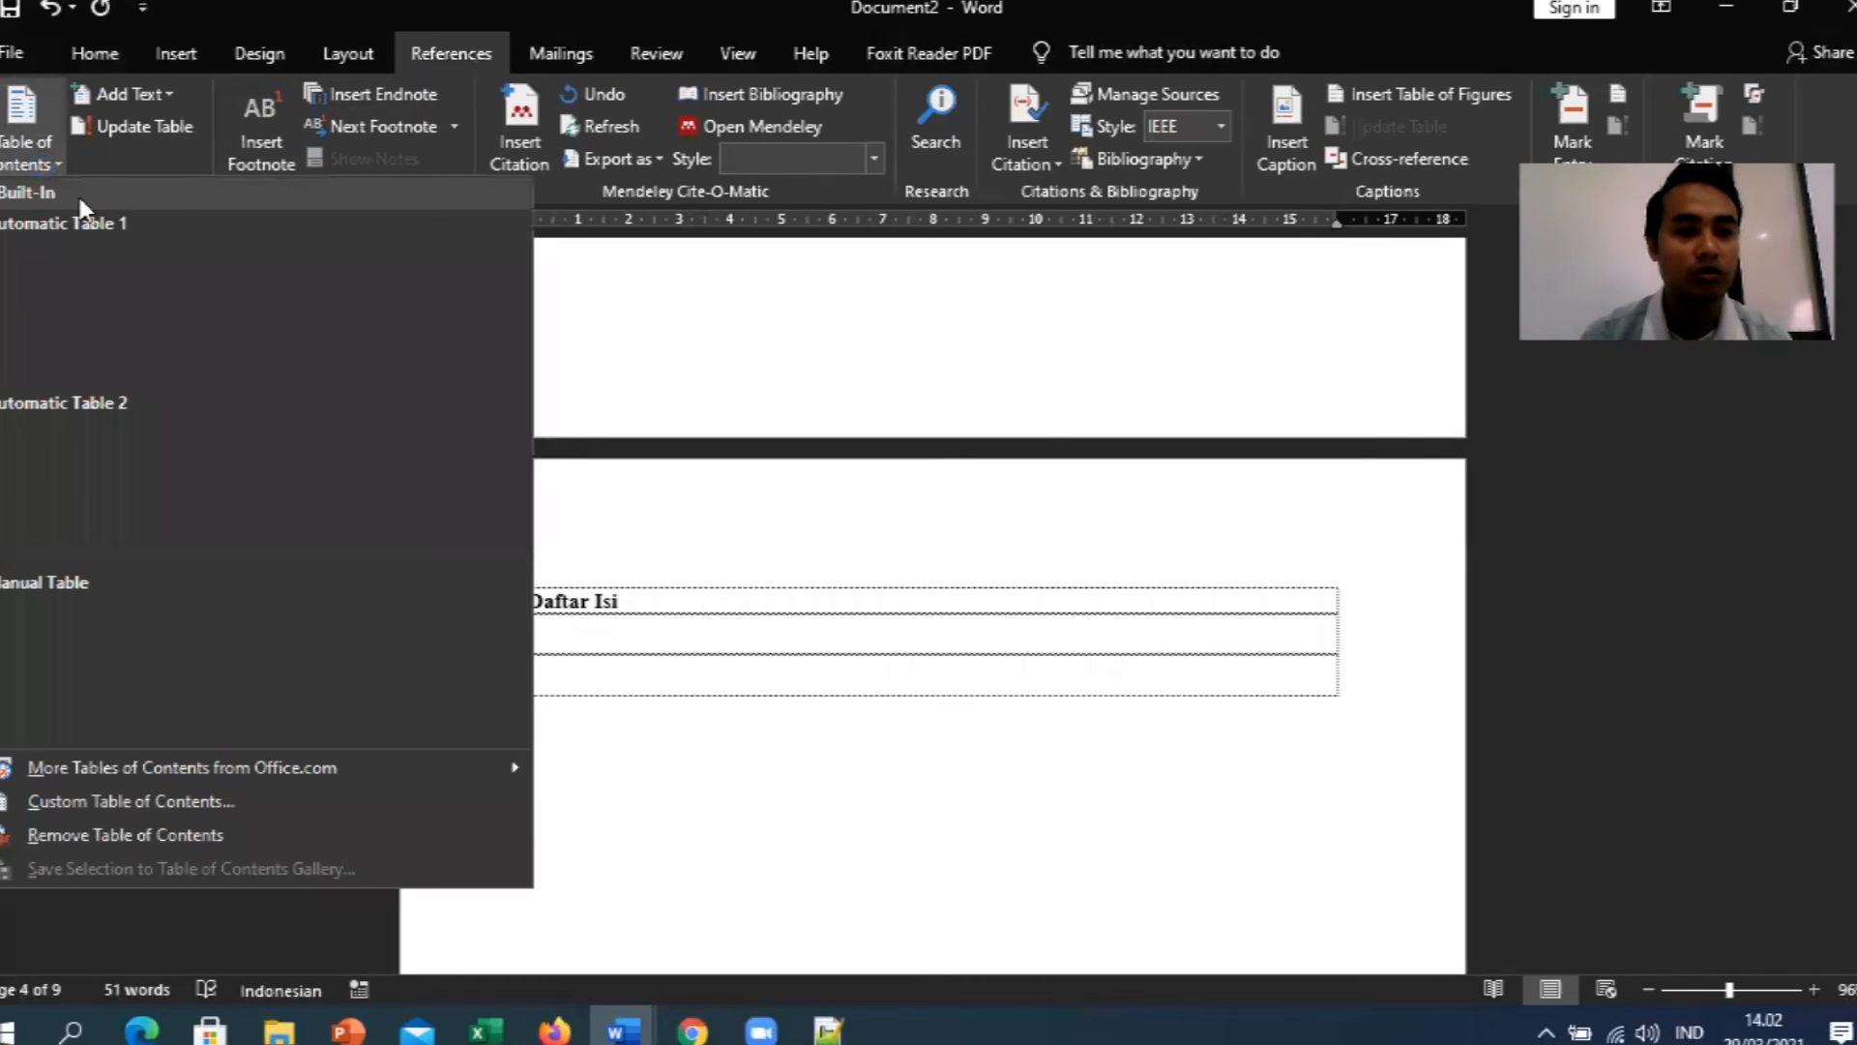
click(158, 336)
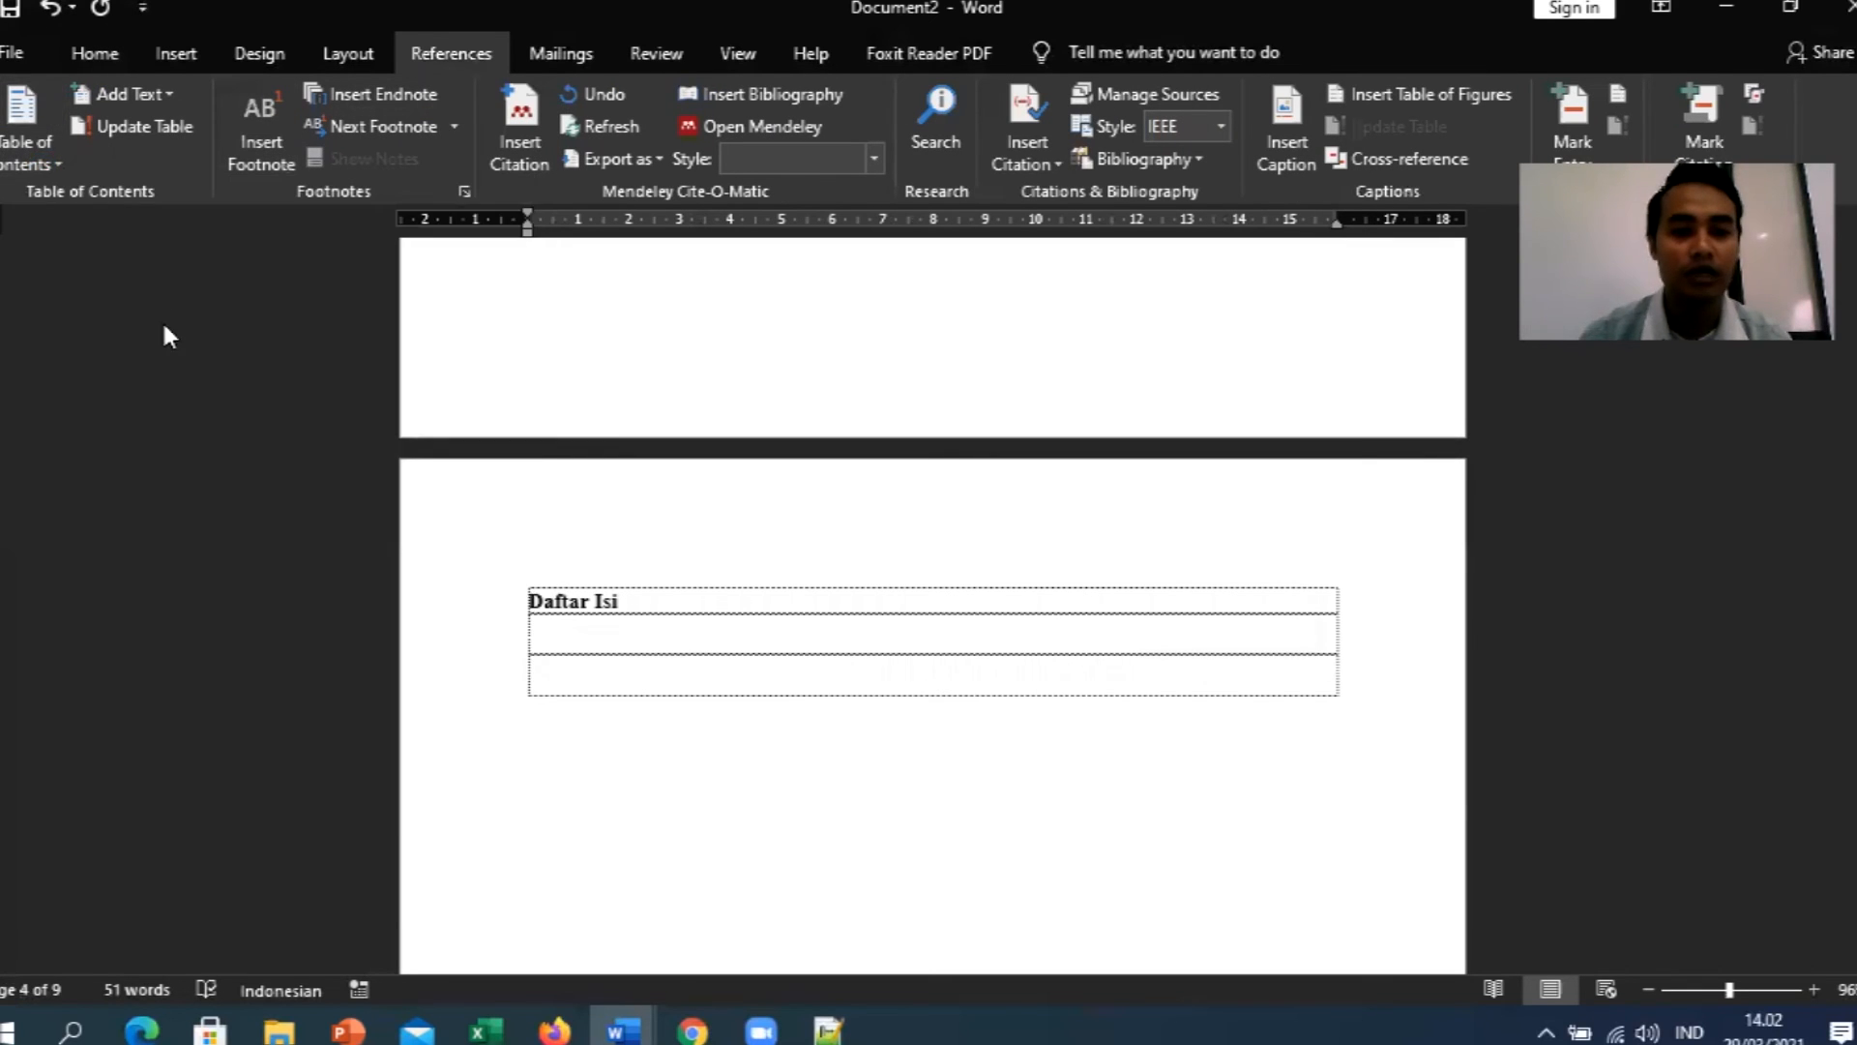
Insert three page breaks directly before the BAB I heading to move the chapter further back in the document.
scroll(153, 332, down, 5)
scroll(1069, 578, up, 8)
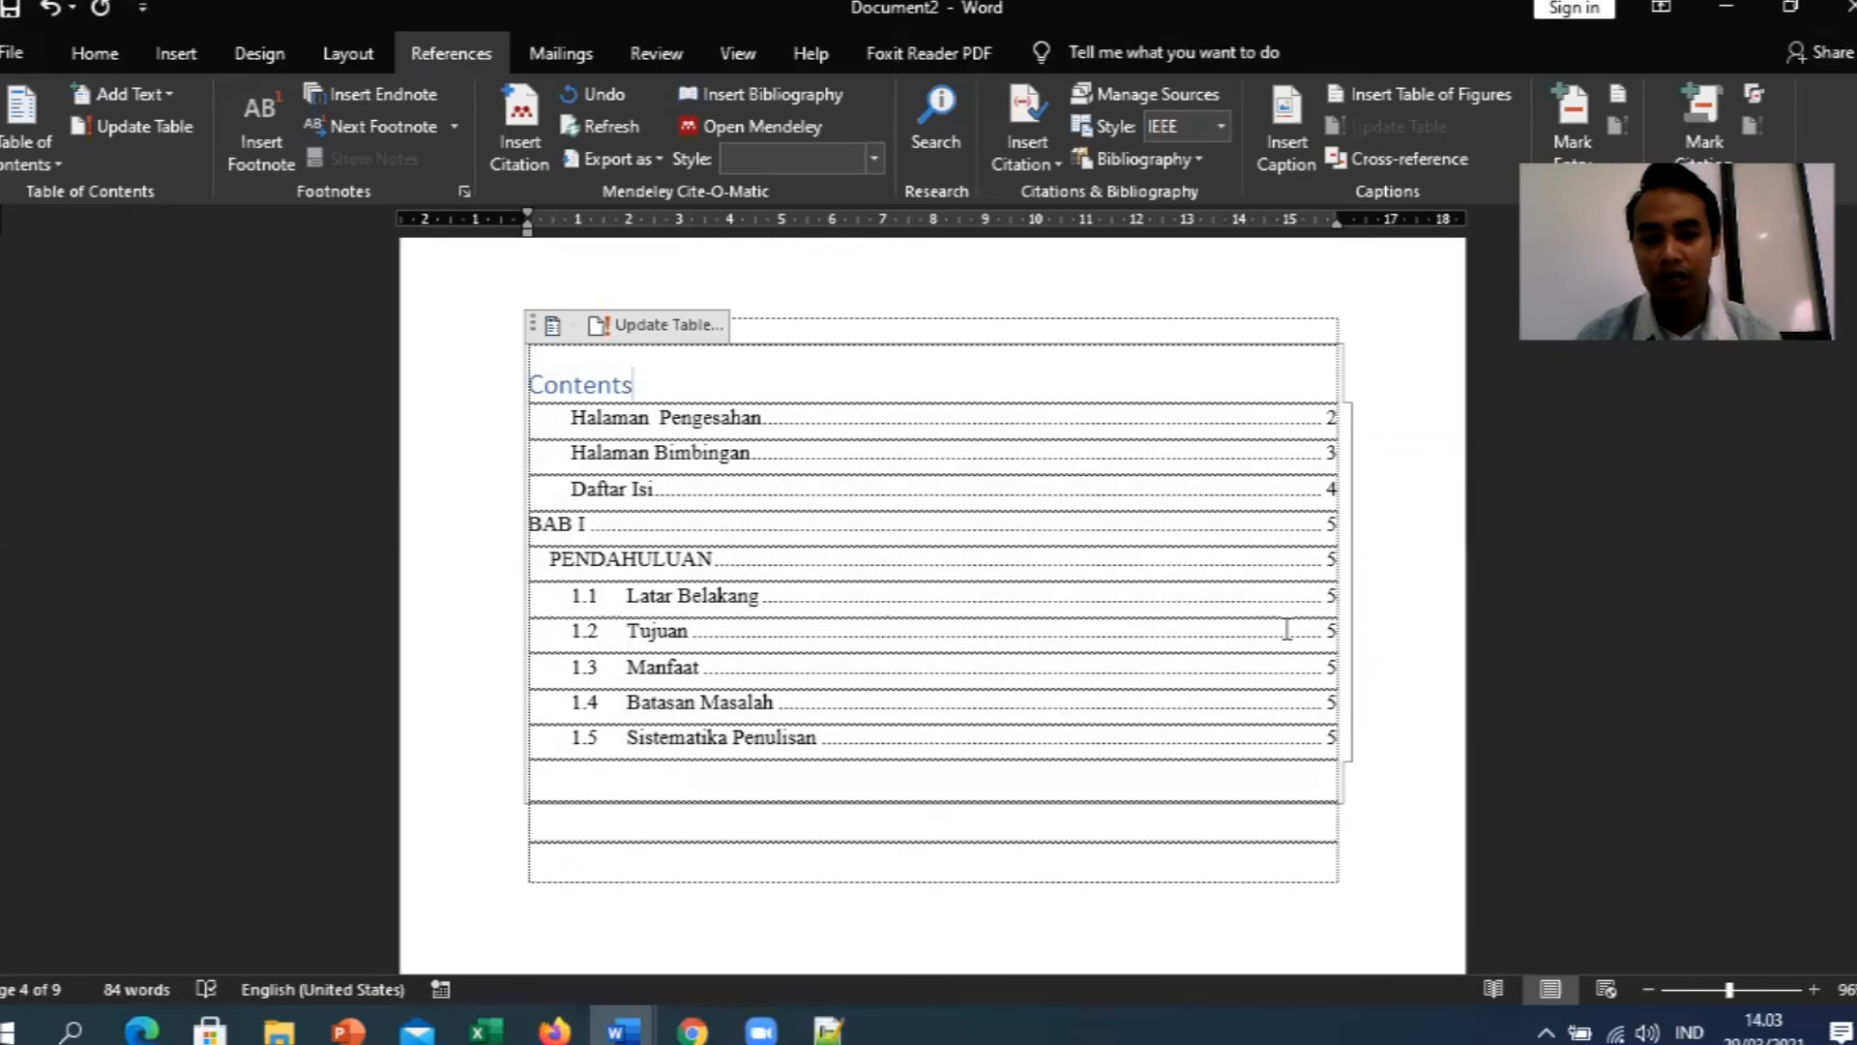
scroll(778, 630, down, 5)
scroll(778, 636, down, 3)
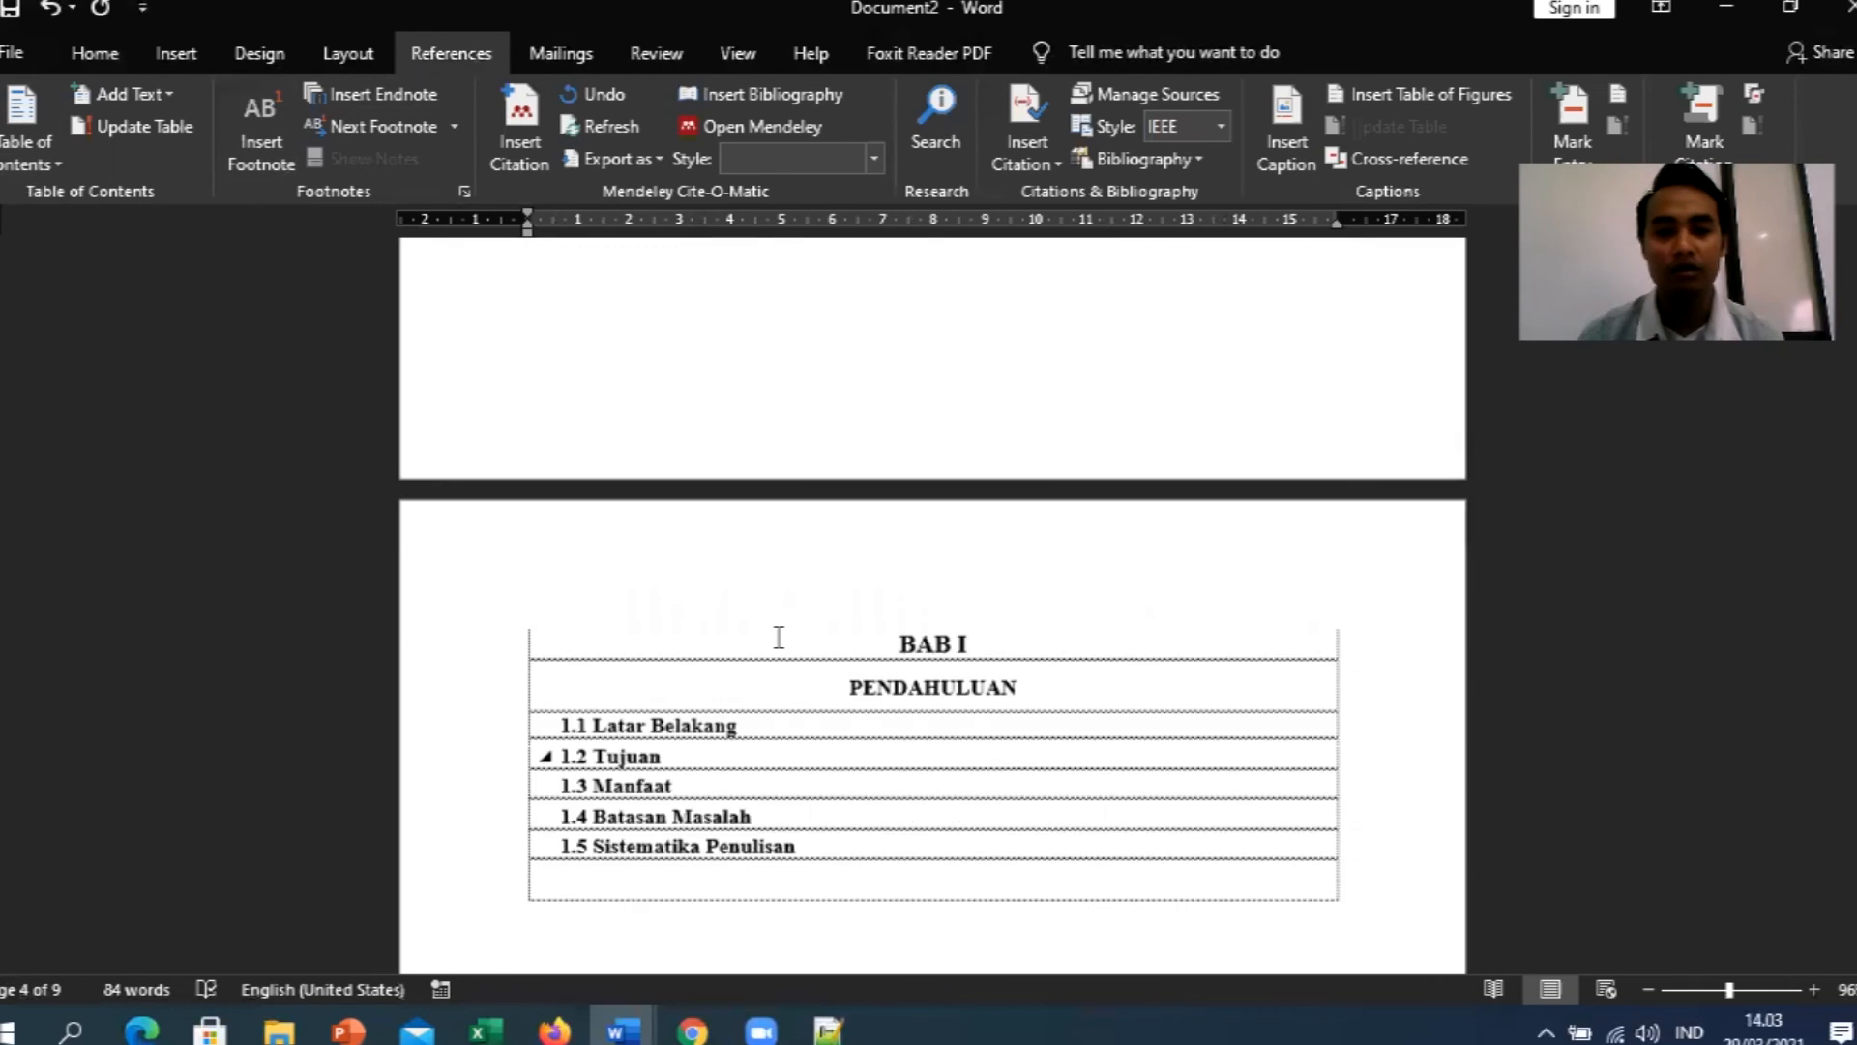
click(883, 472)
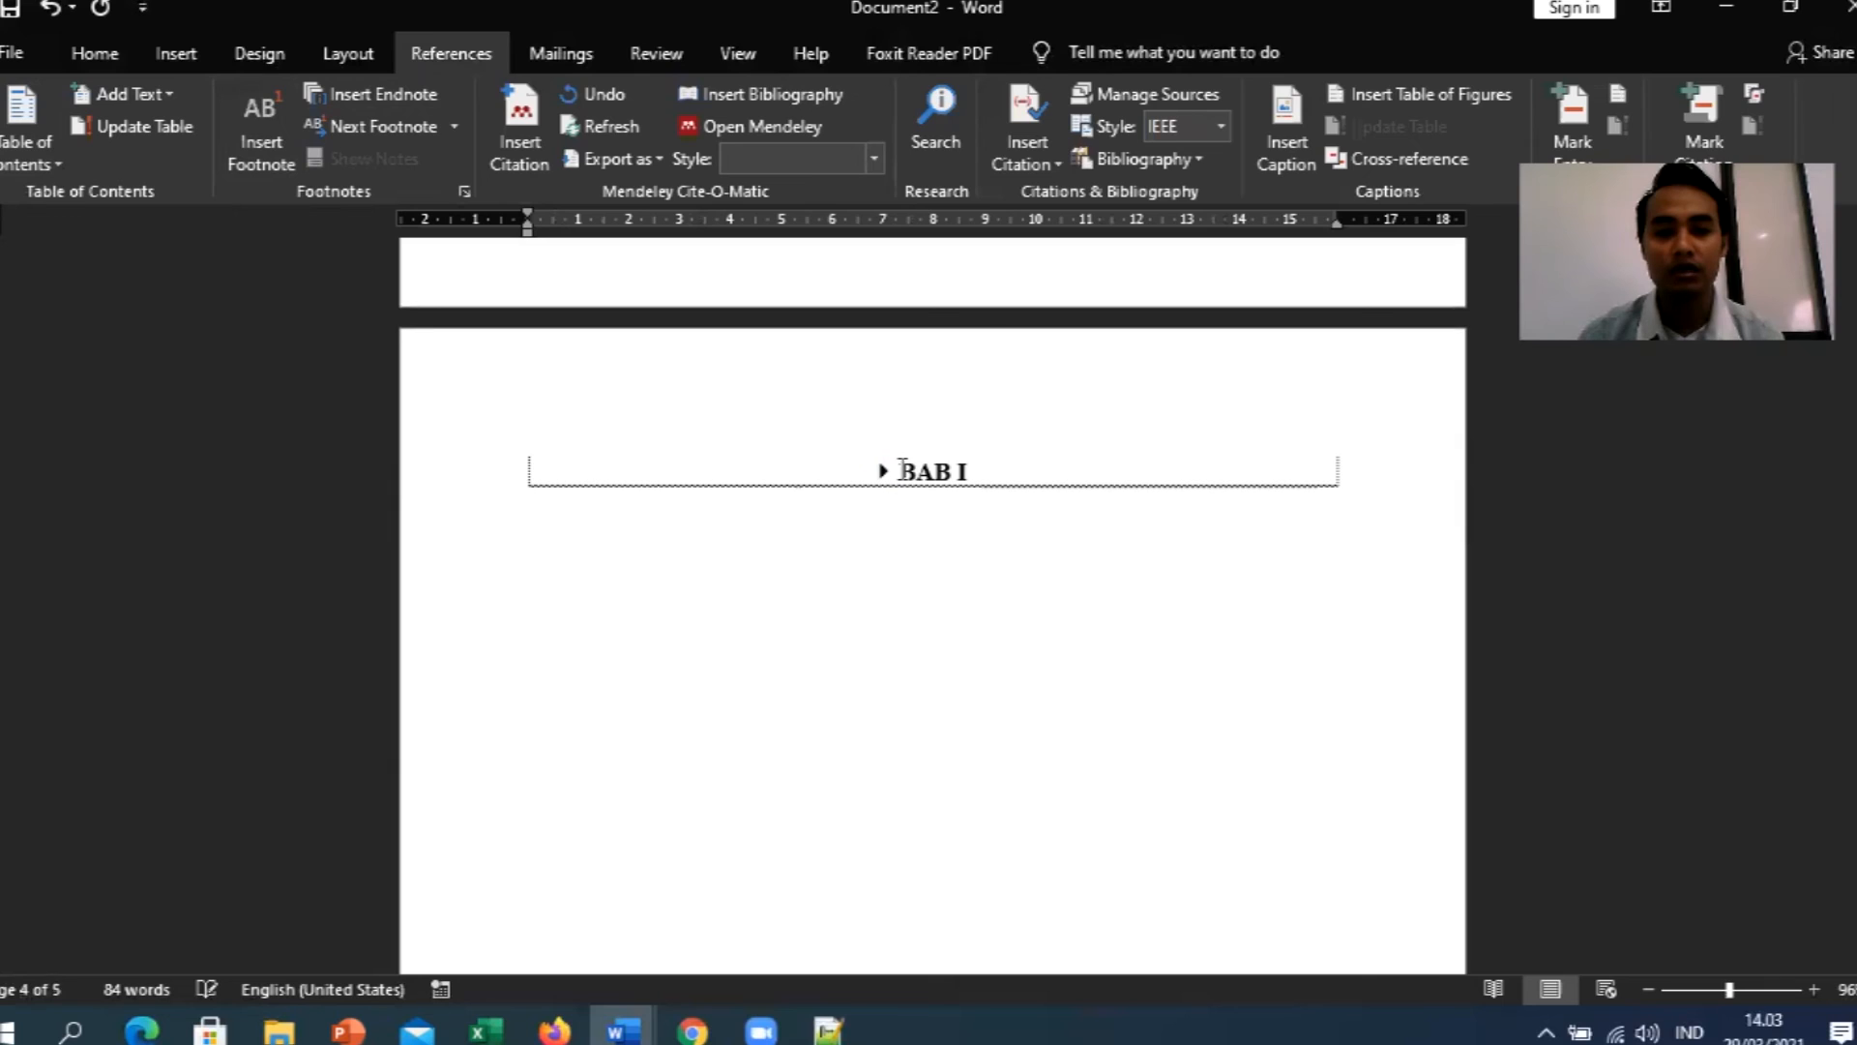
click(883, 474)
click(911, 472)
key(ctrl+Return)
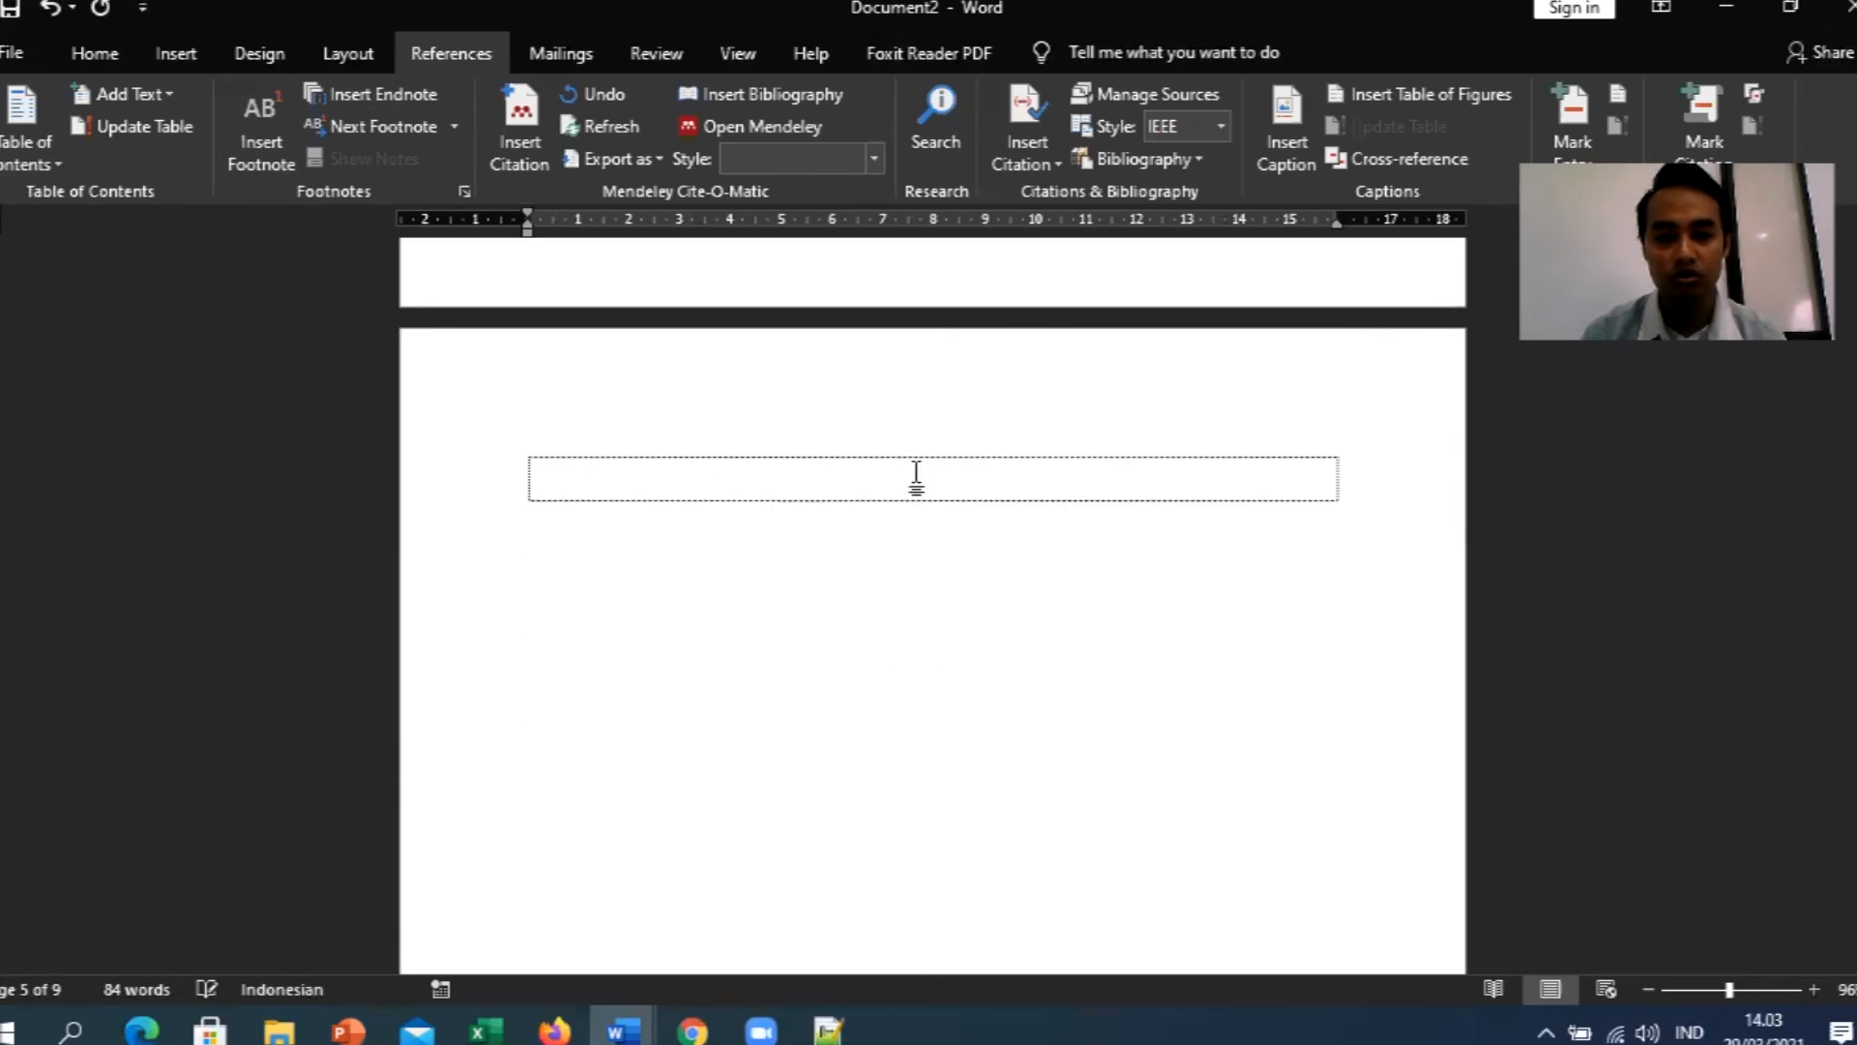
scroll(916, 474, down, 8)
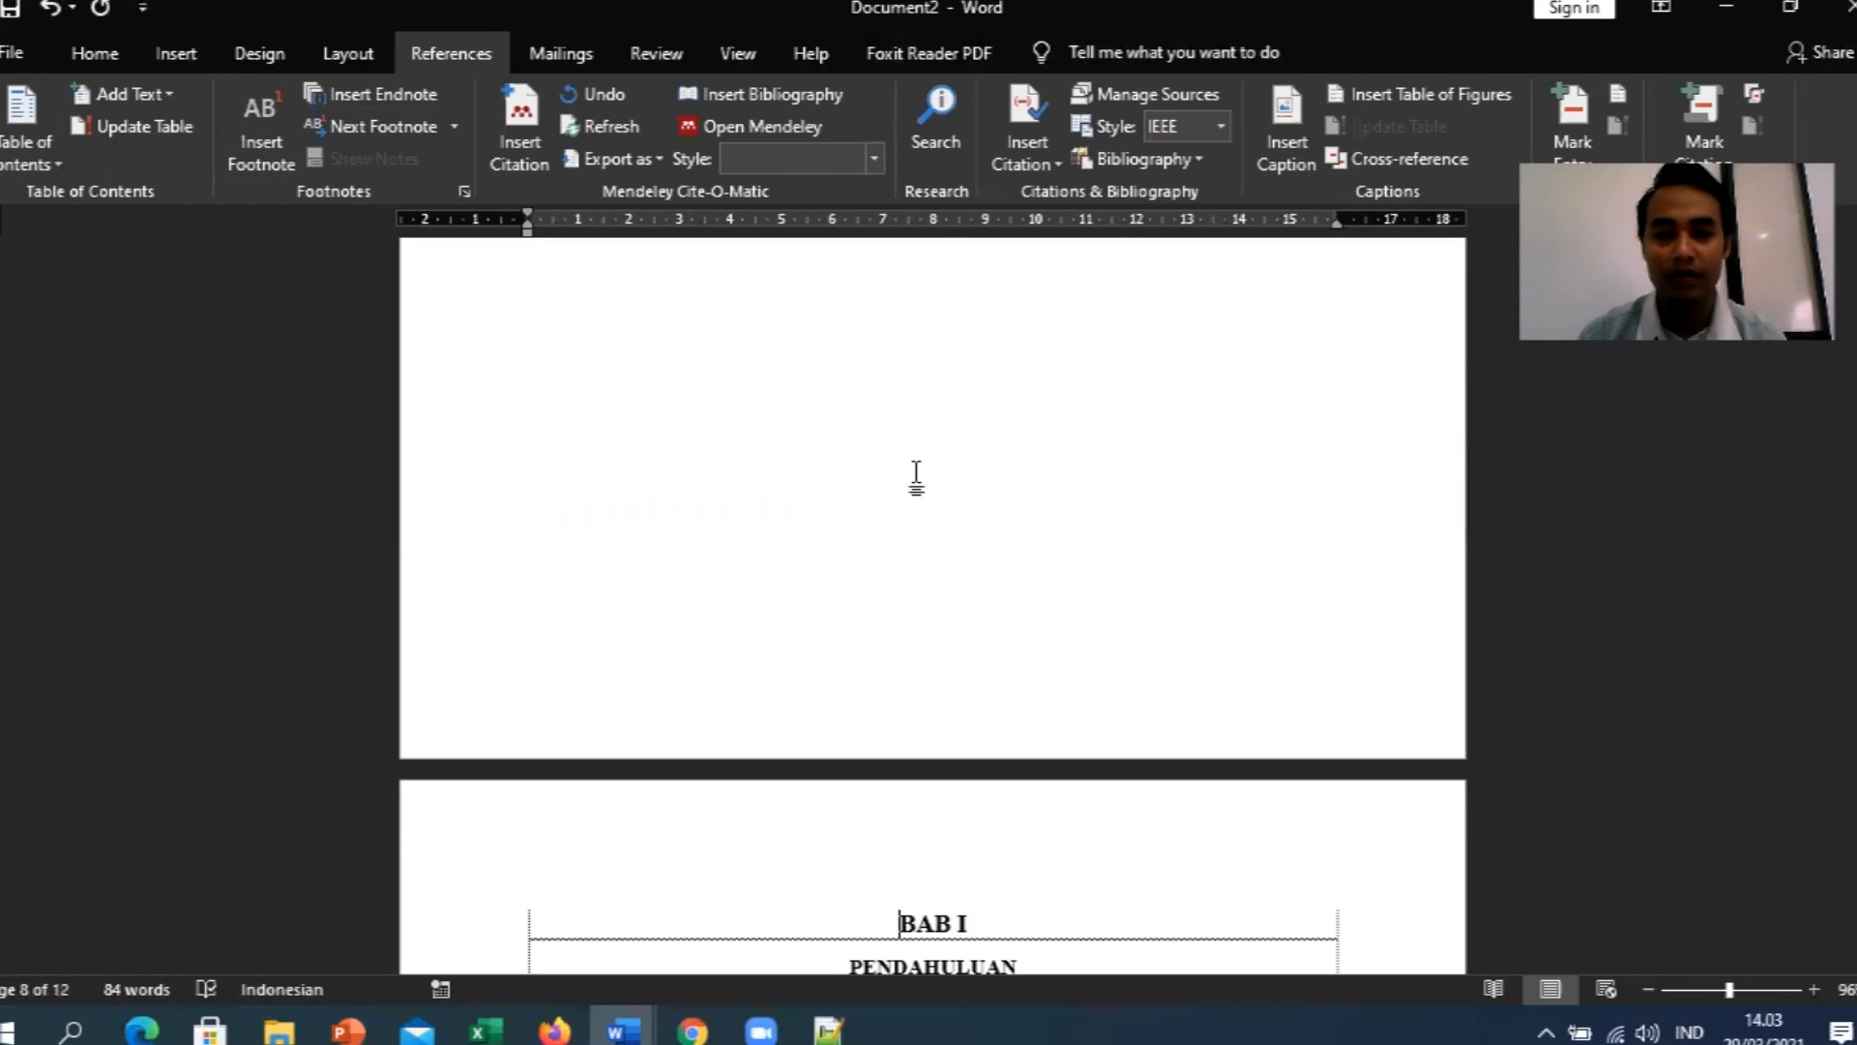
Update the table of contents under Daftar Isi with the "Update page numbers only" option.
scroll(916, 478, up, 20)
scroll(916, 478, up, 15)
click(1348, 689)
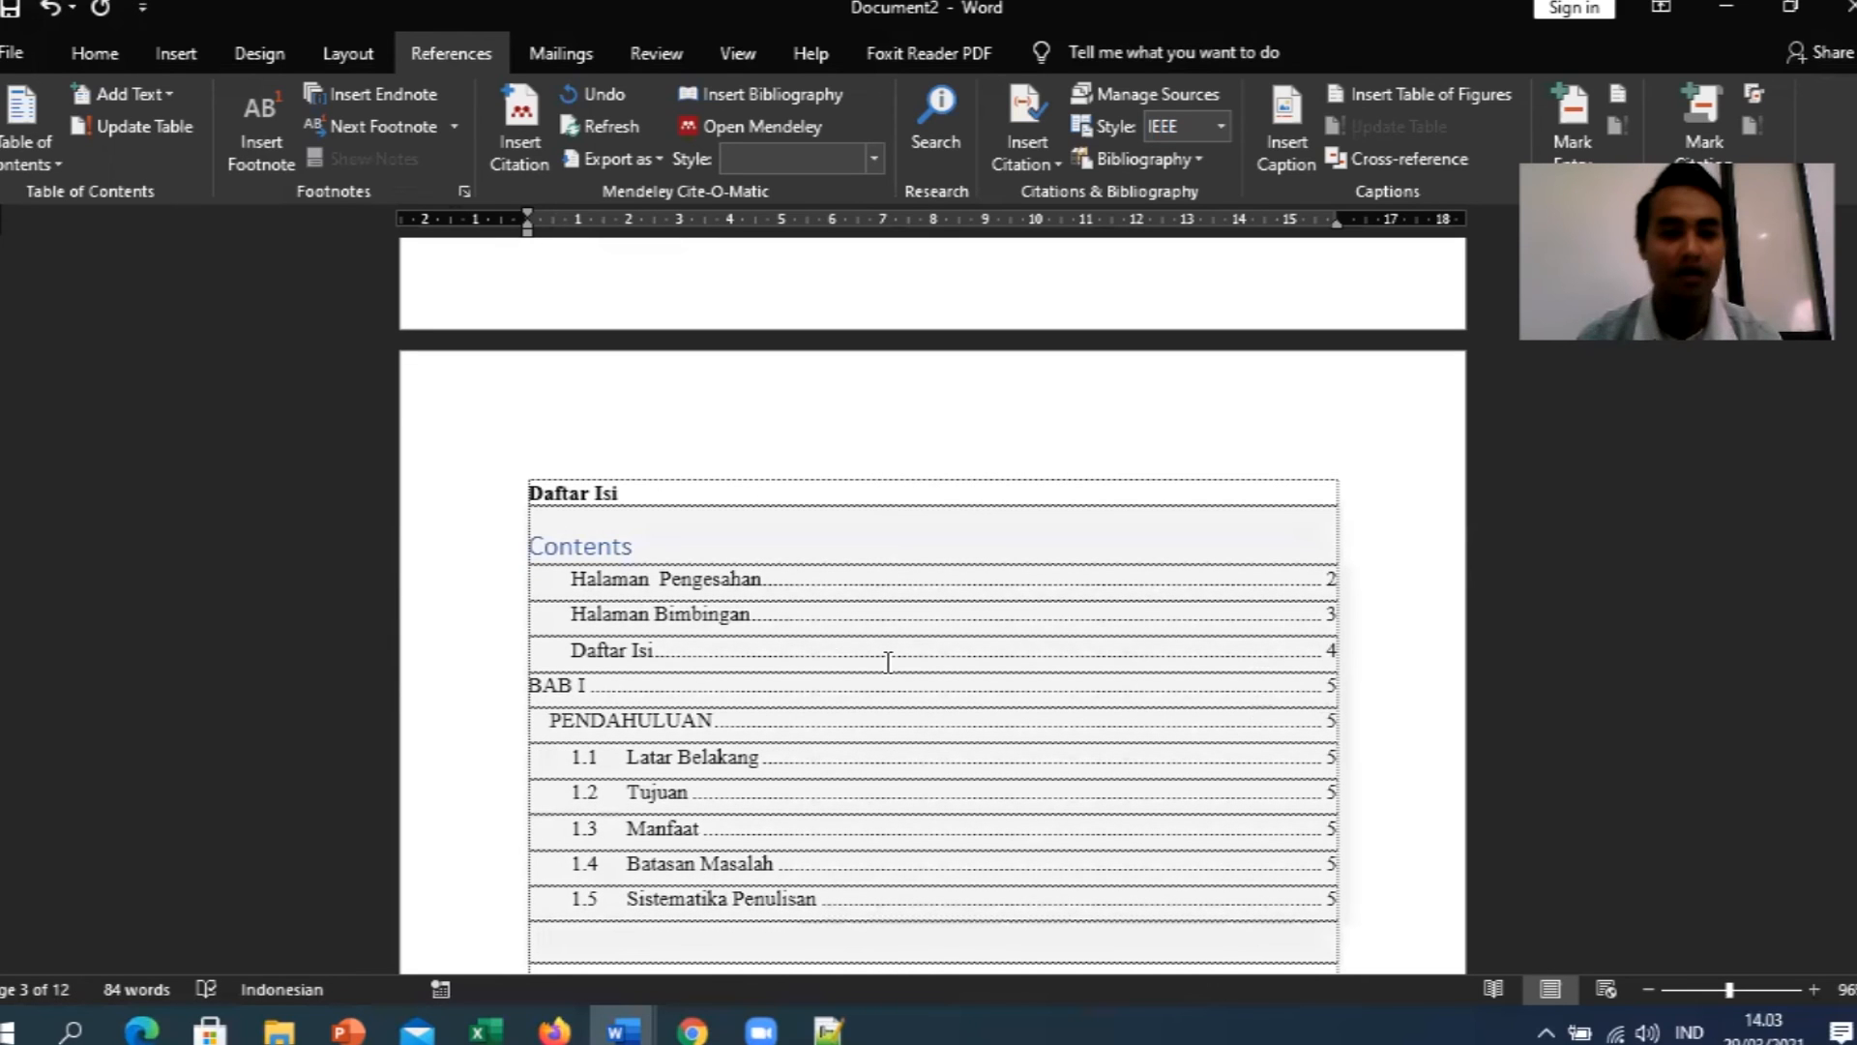
click(671, 545)
click(658, 485)
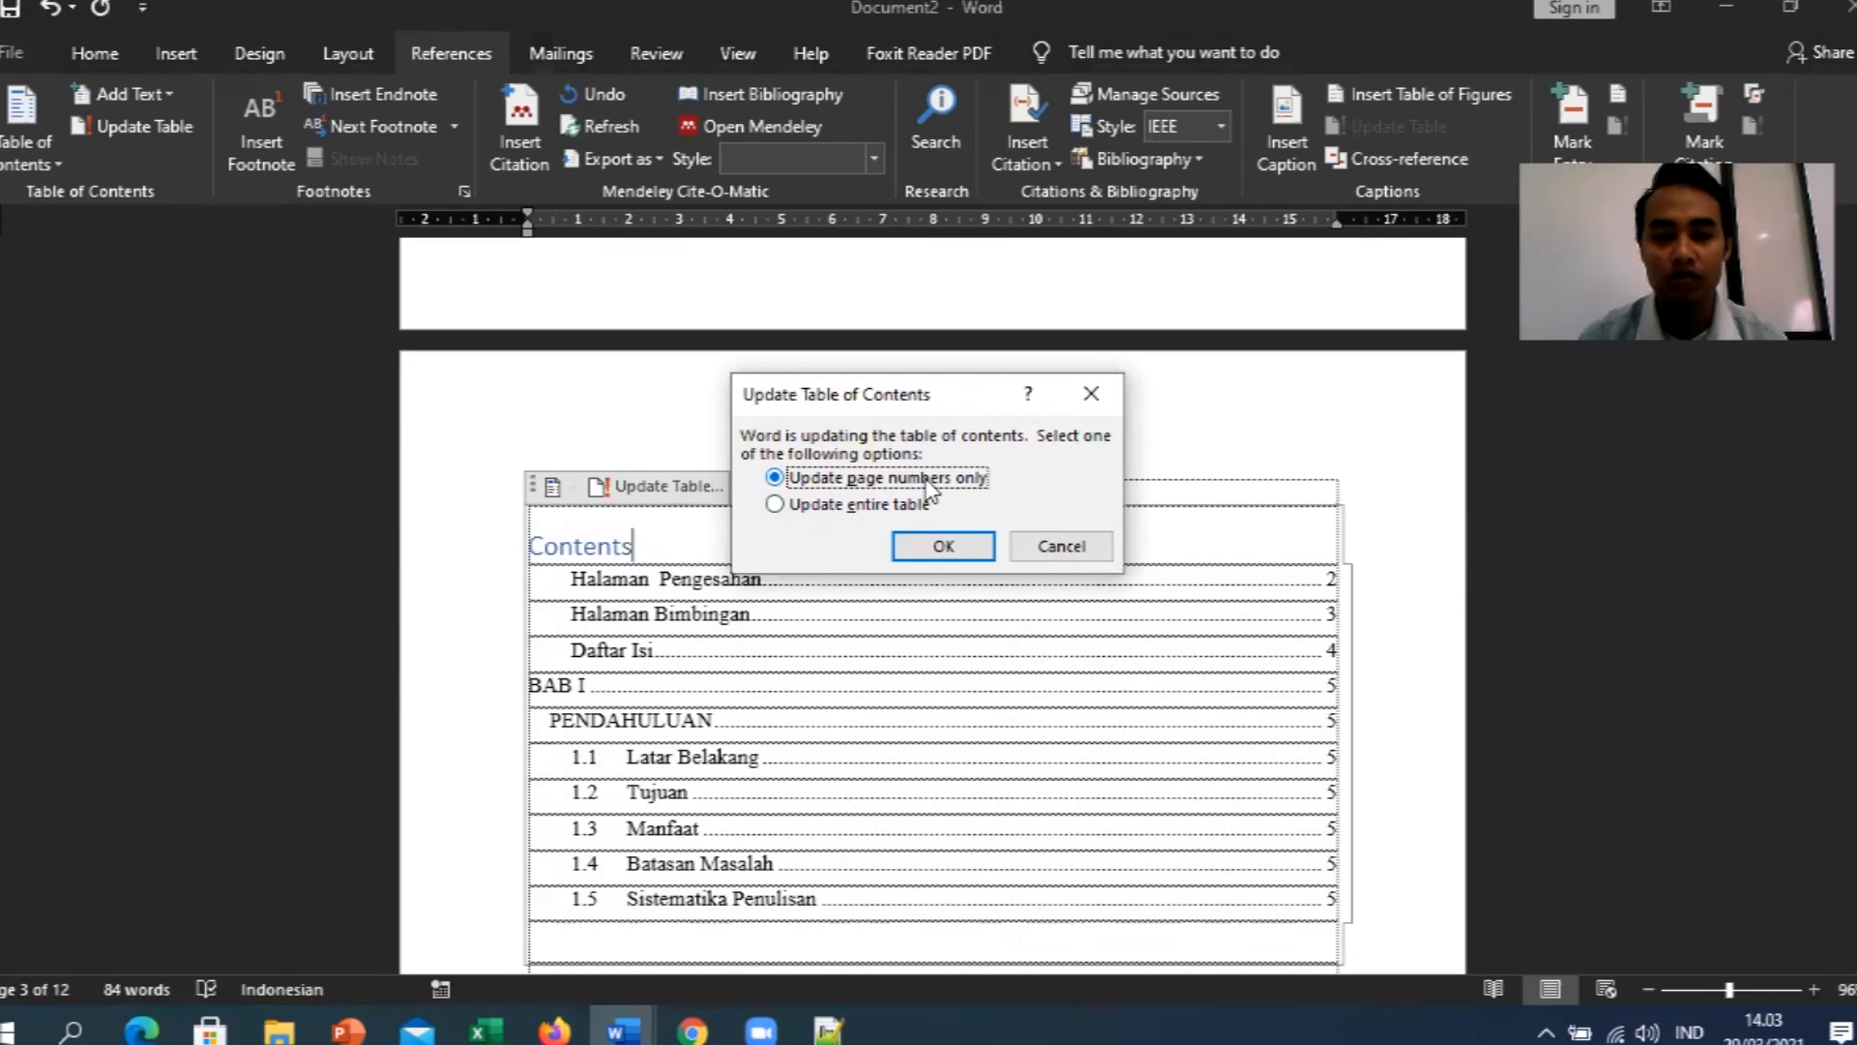
click(844, 505)
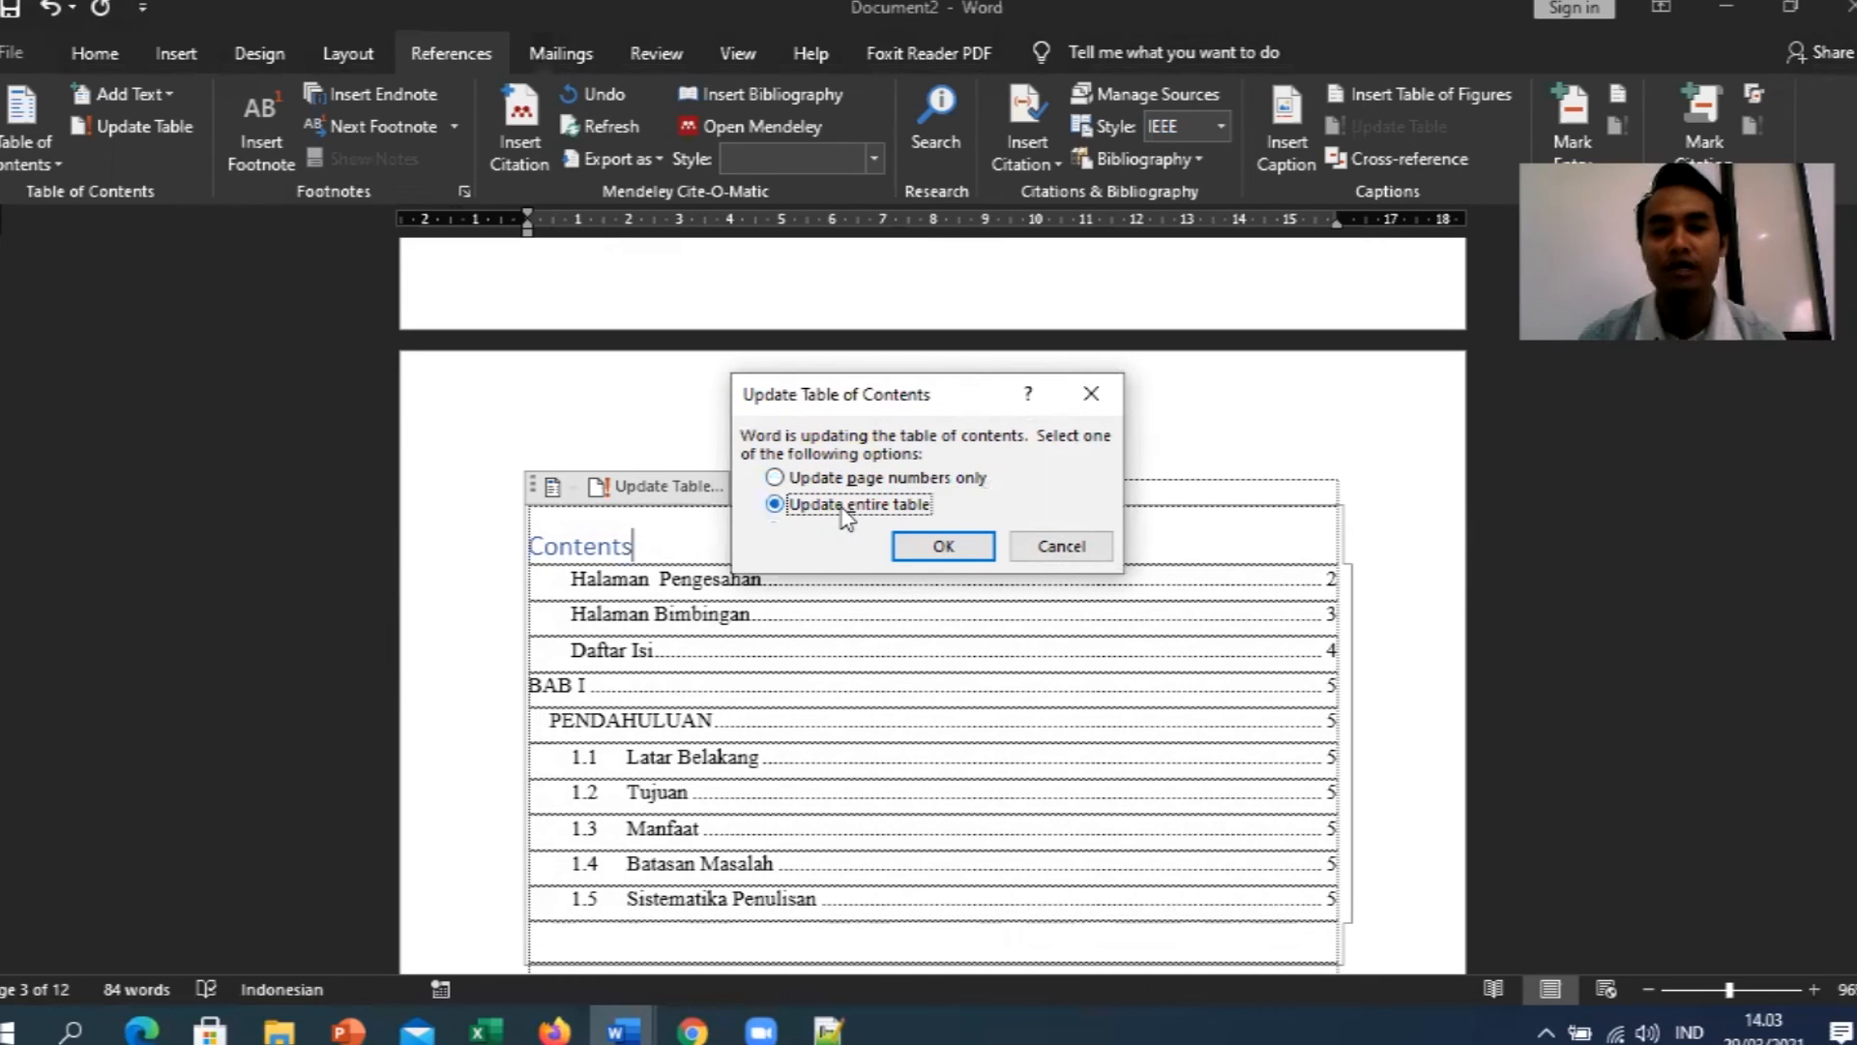
click(845, 477)
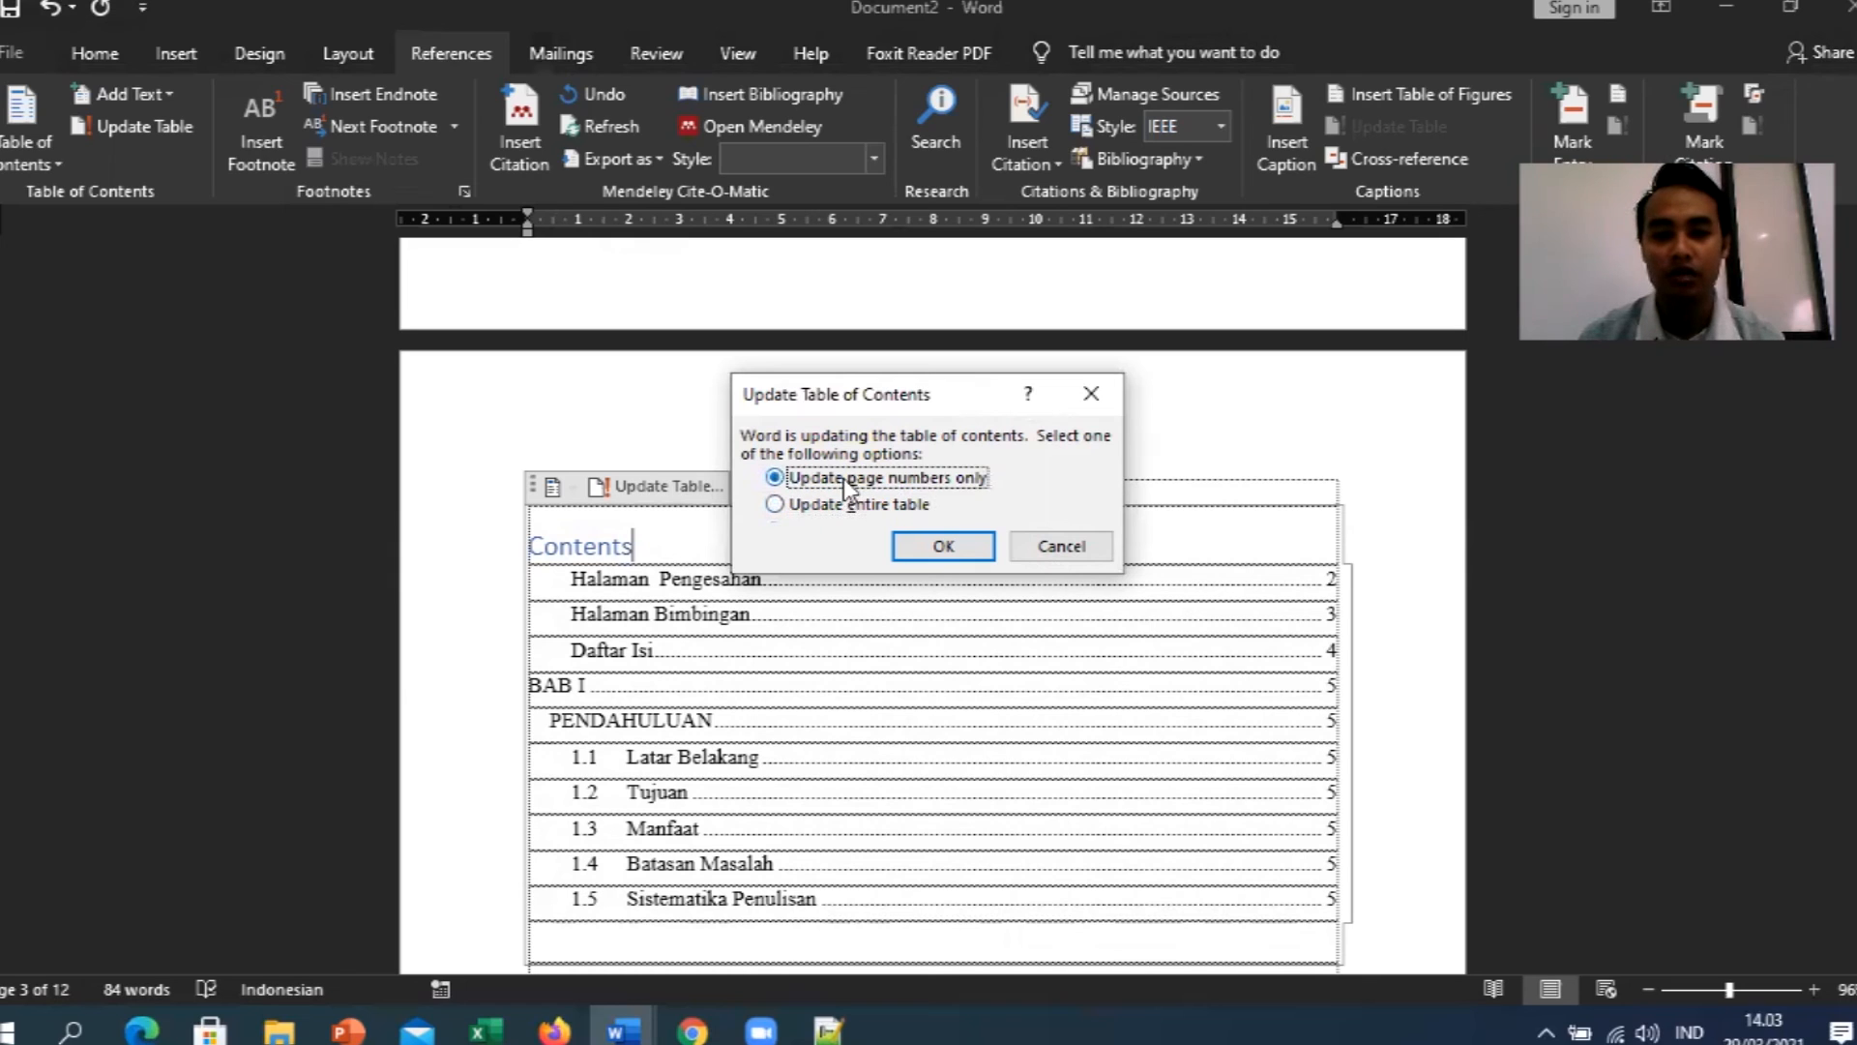
click(946, 546)
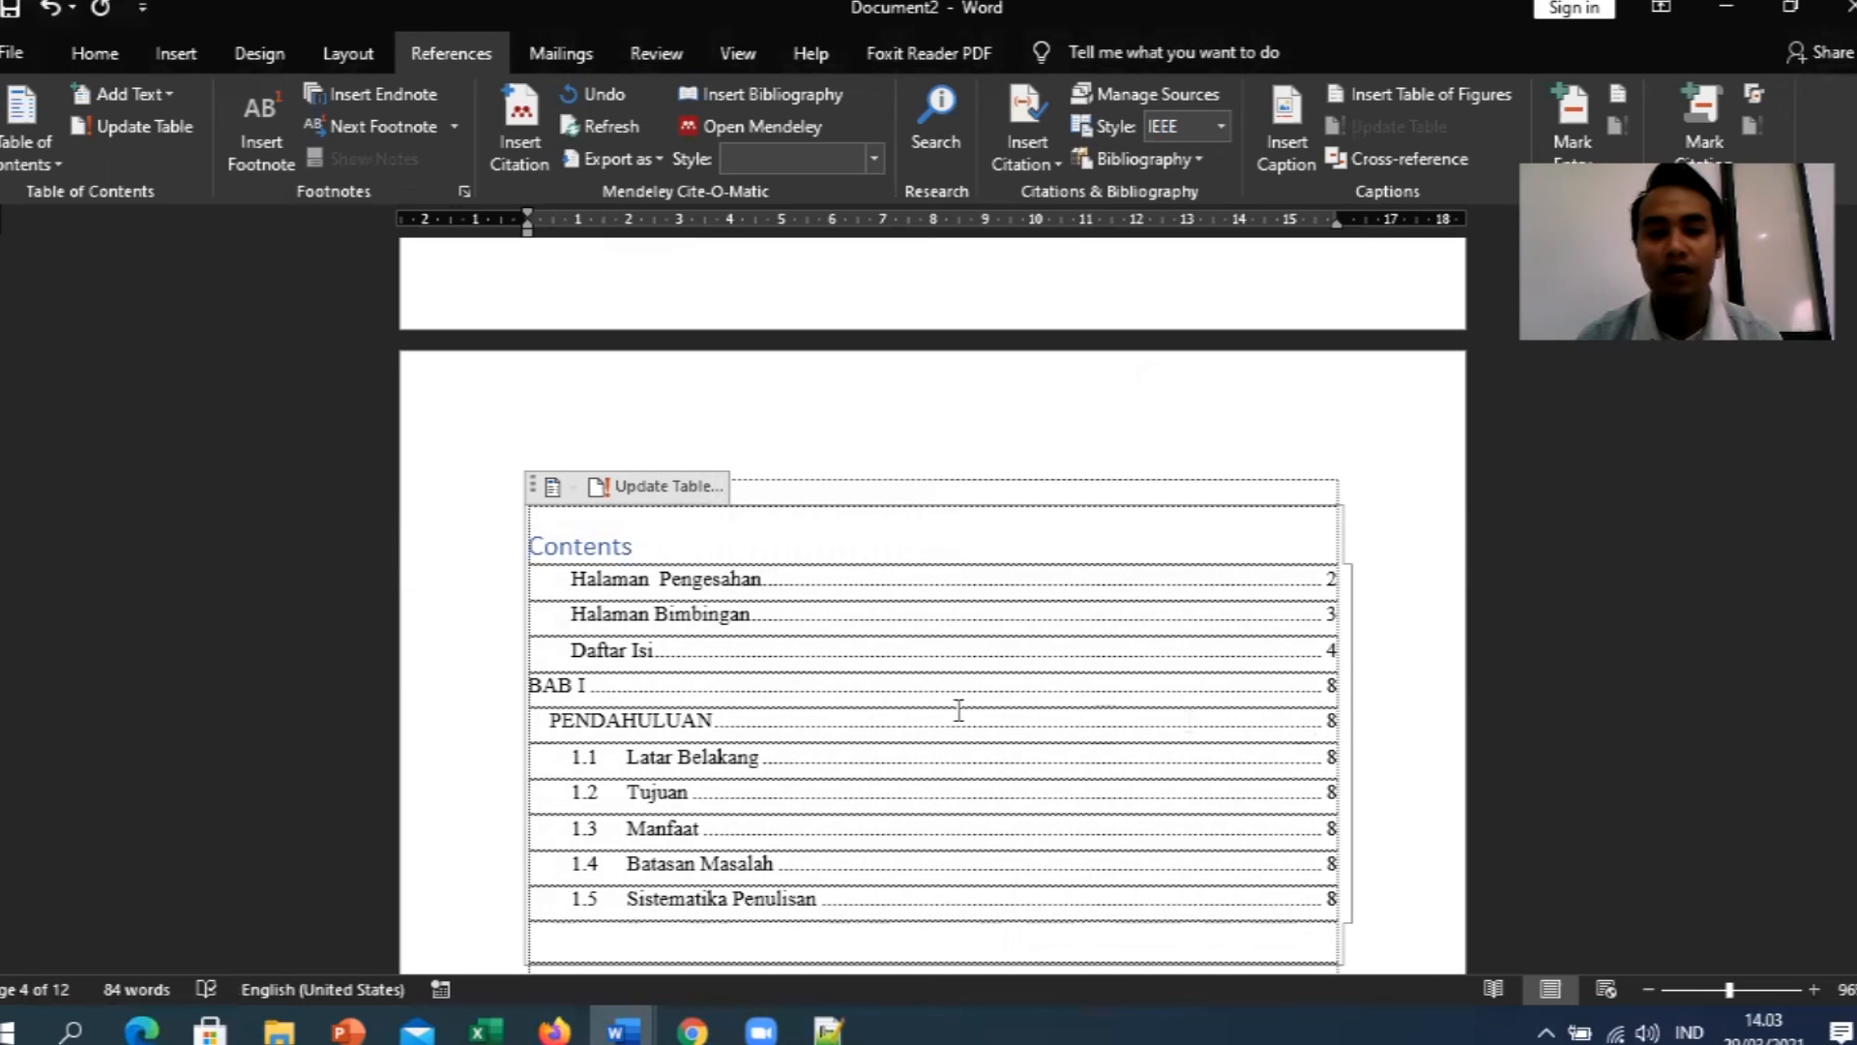
Apply the Heading 1 style to BAB II and the Heading 2 style to the KAJIAN TEORI title.
scroll(953, 701, down, 5)
scroll(950, 690, down, 10)
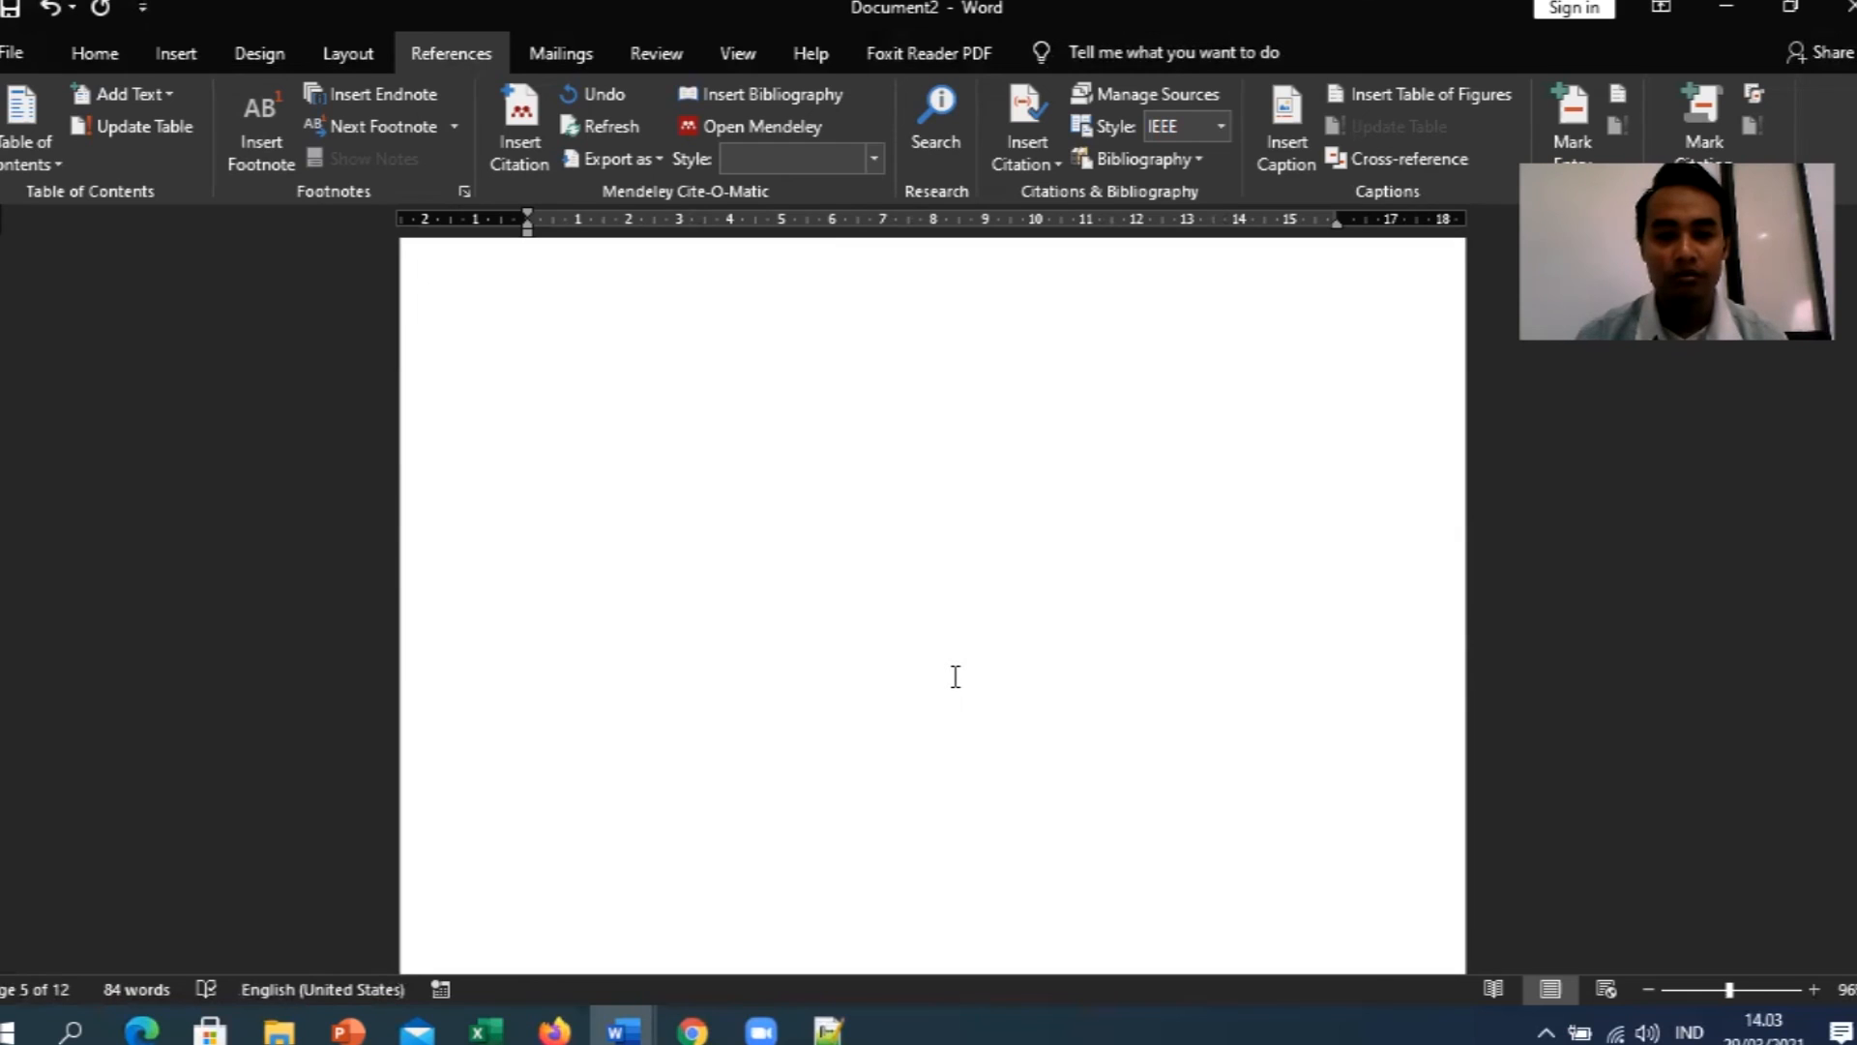
scroll(955, 676, down, 6)
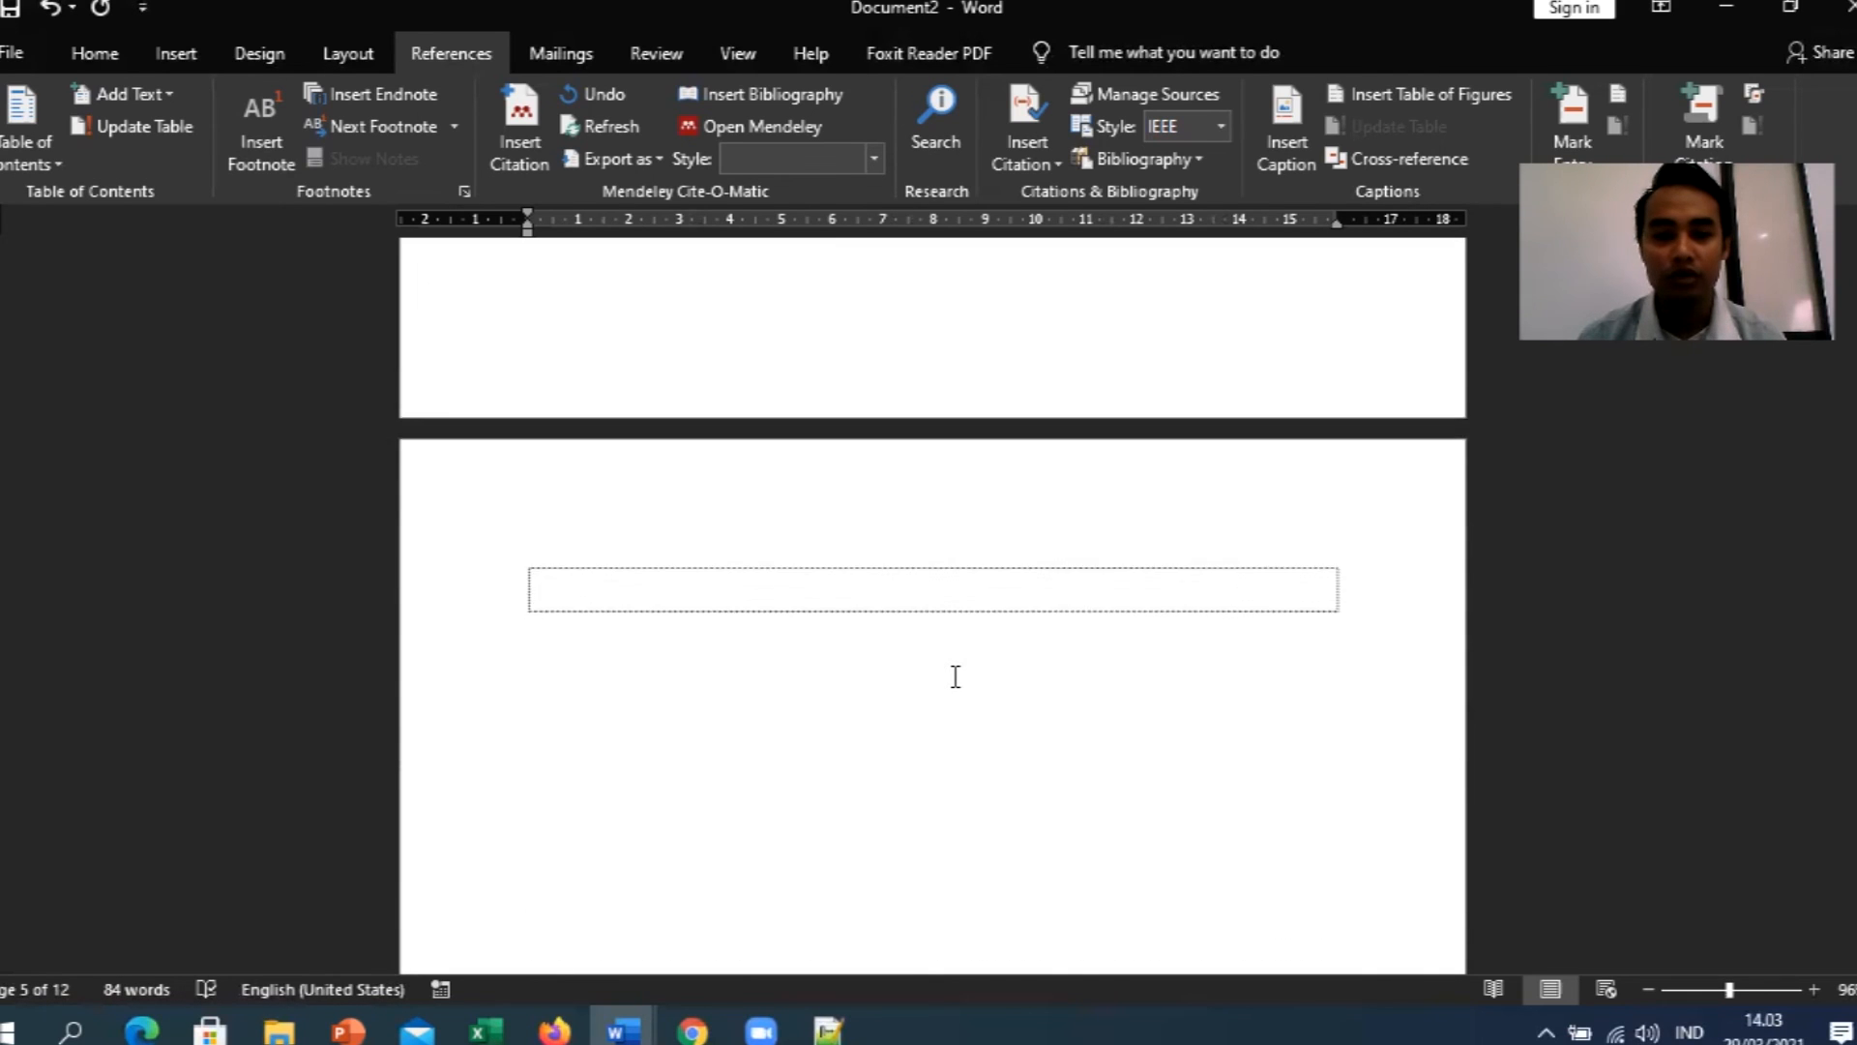
scroll(955, 676, down, 5)
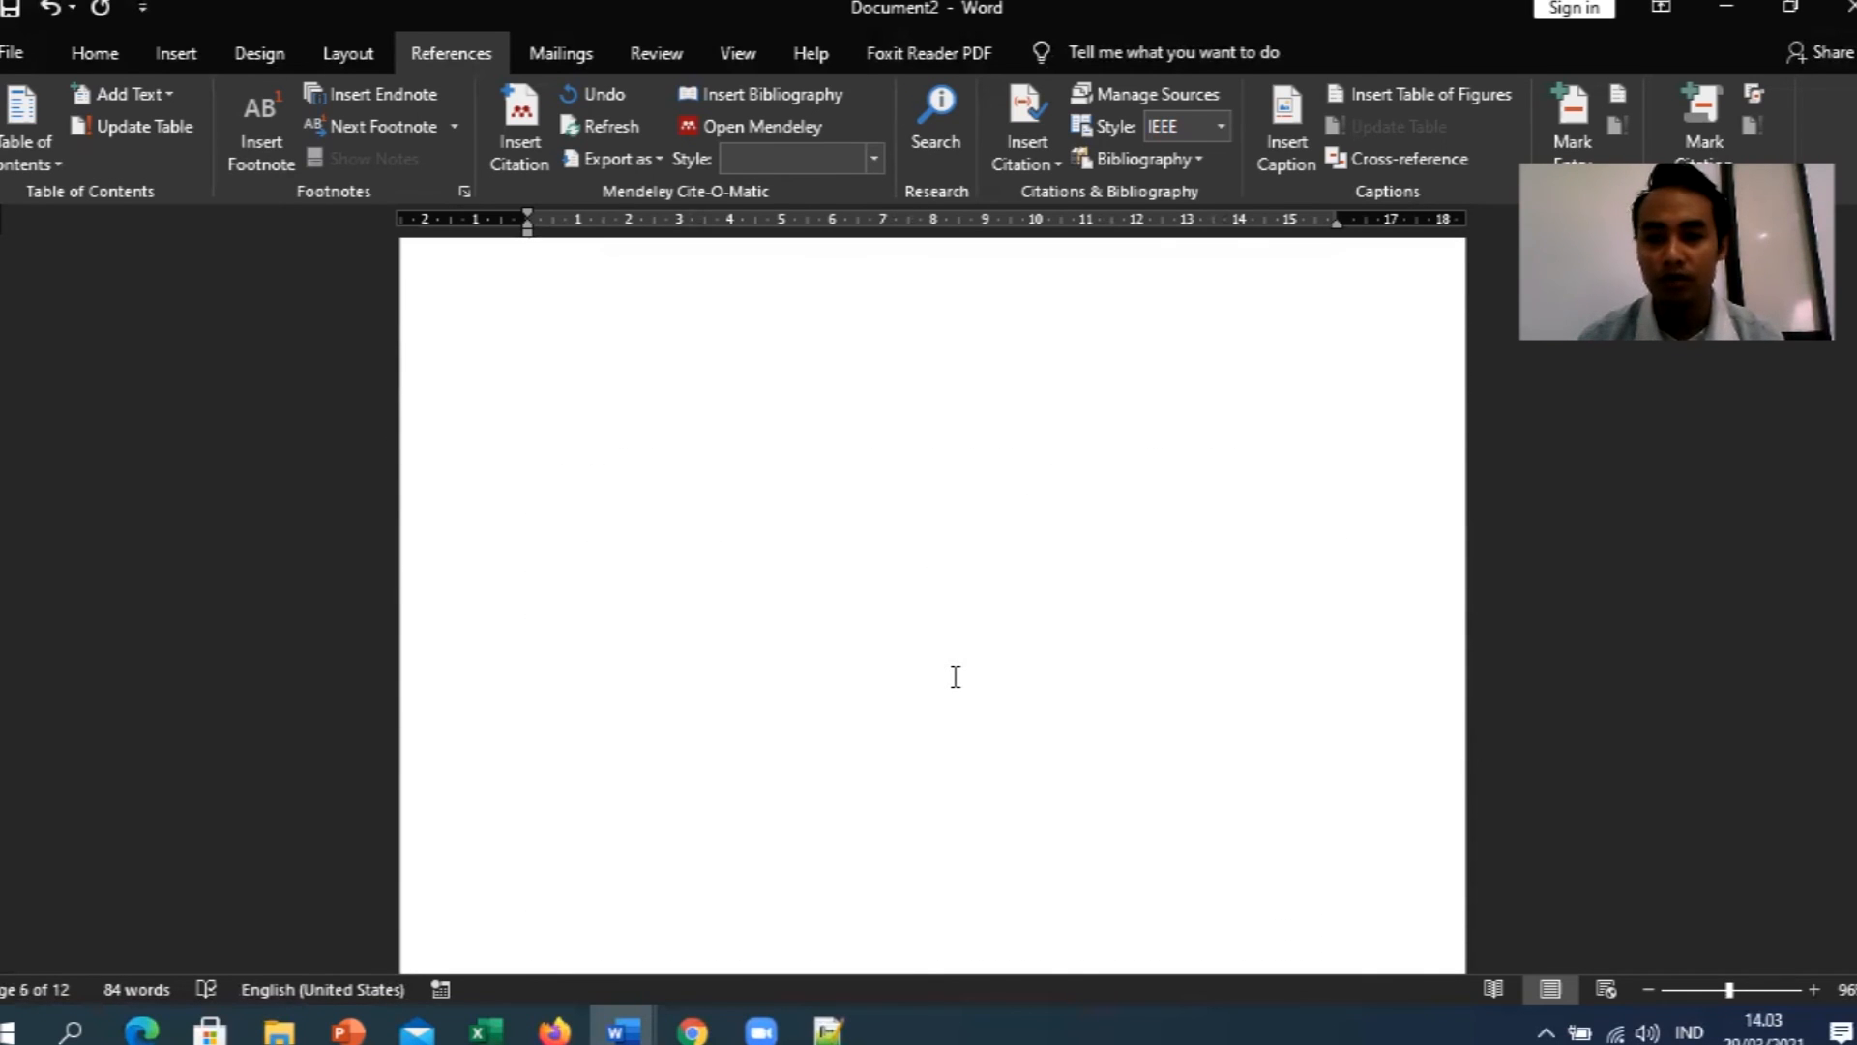
scroll(955, 676, down, 8)
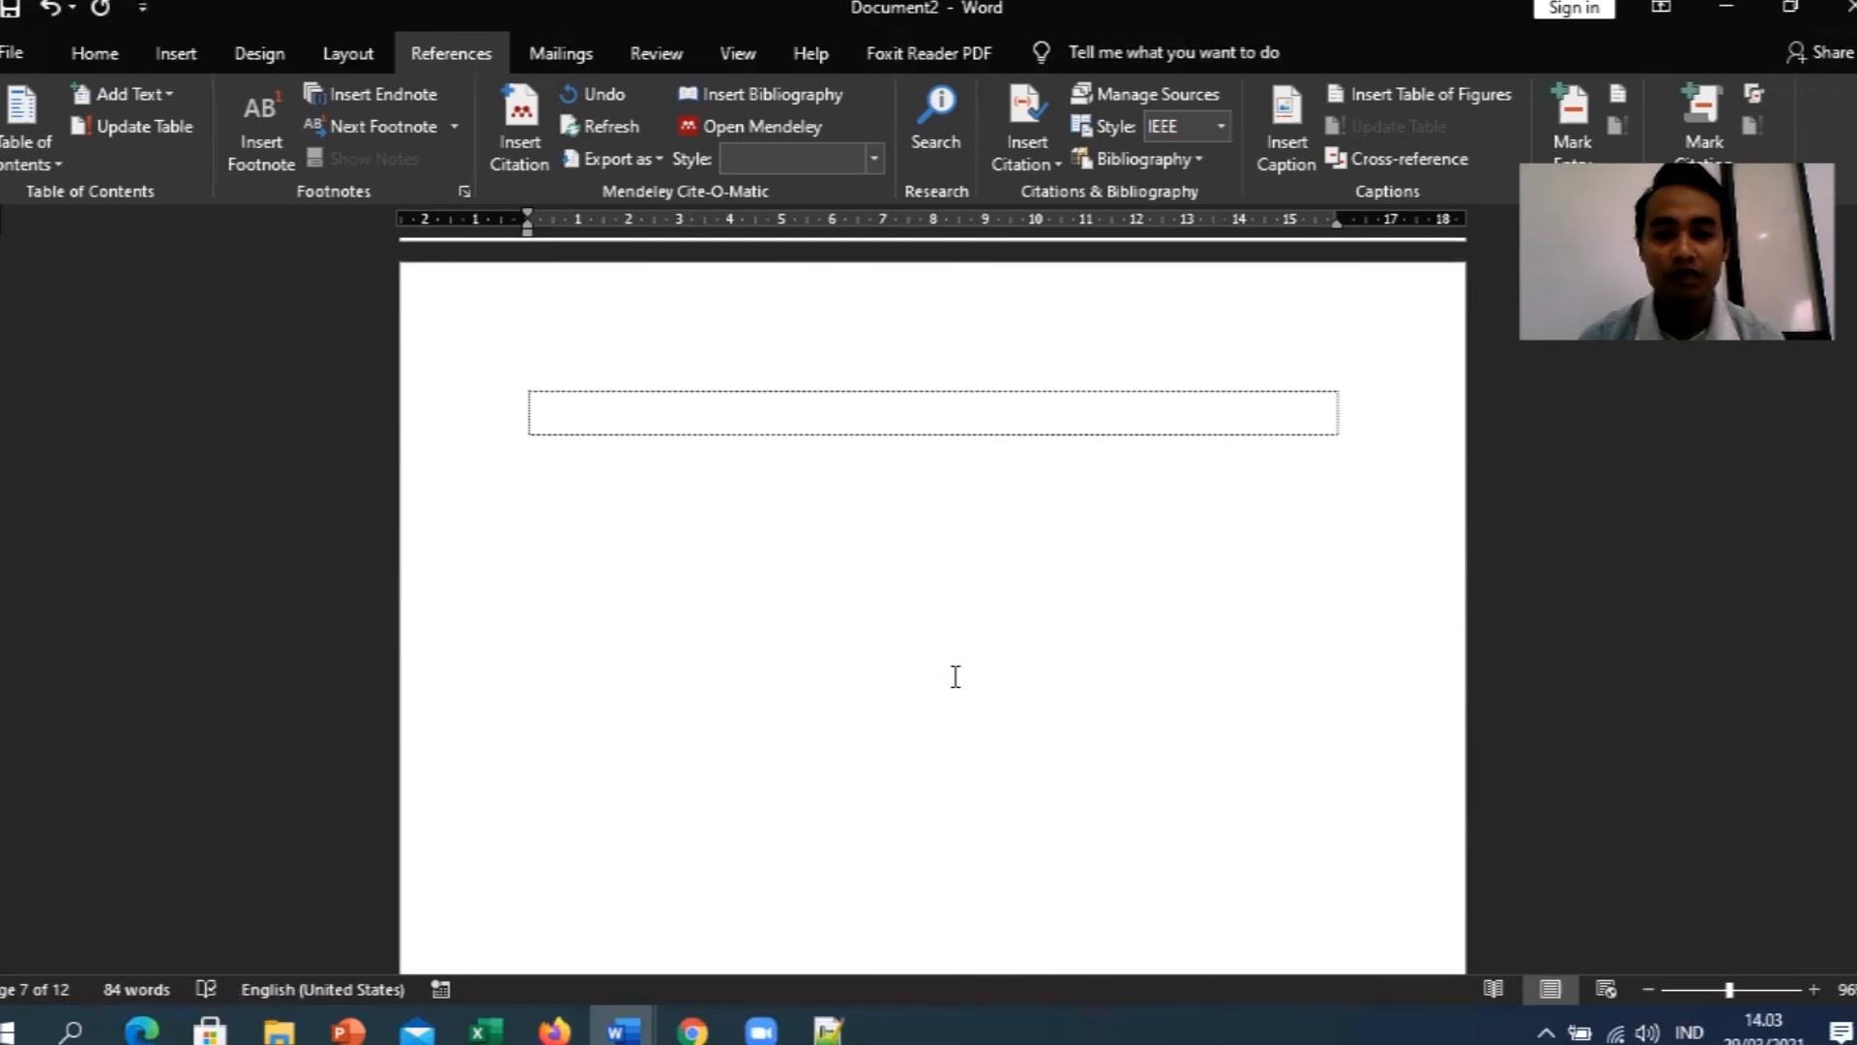
scroll(955, 676, down, 3)
scroll(954, 676, down, 8)
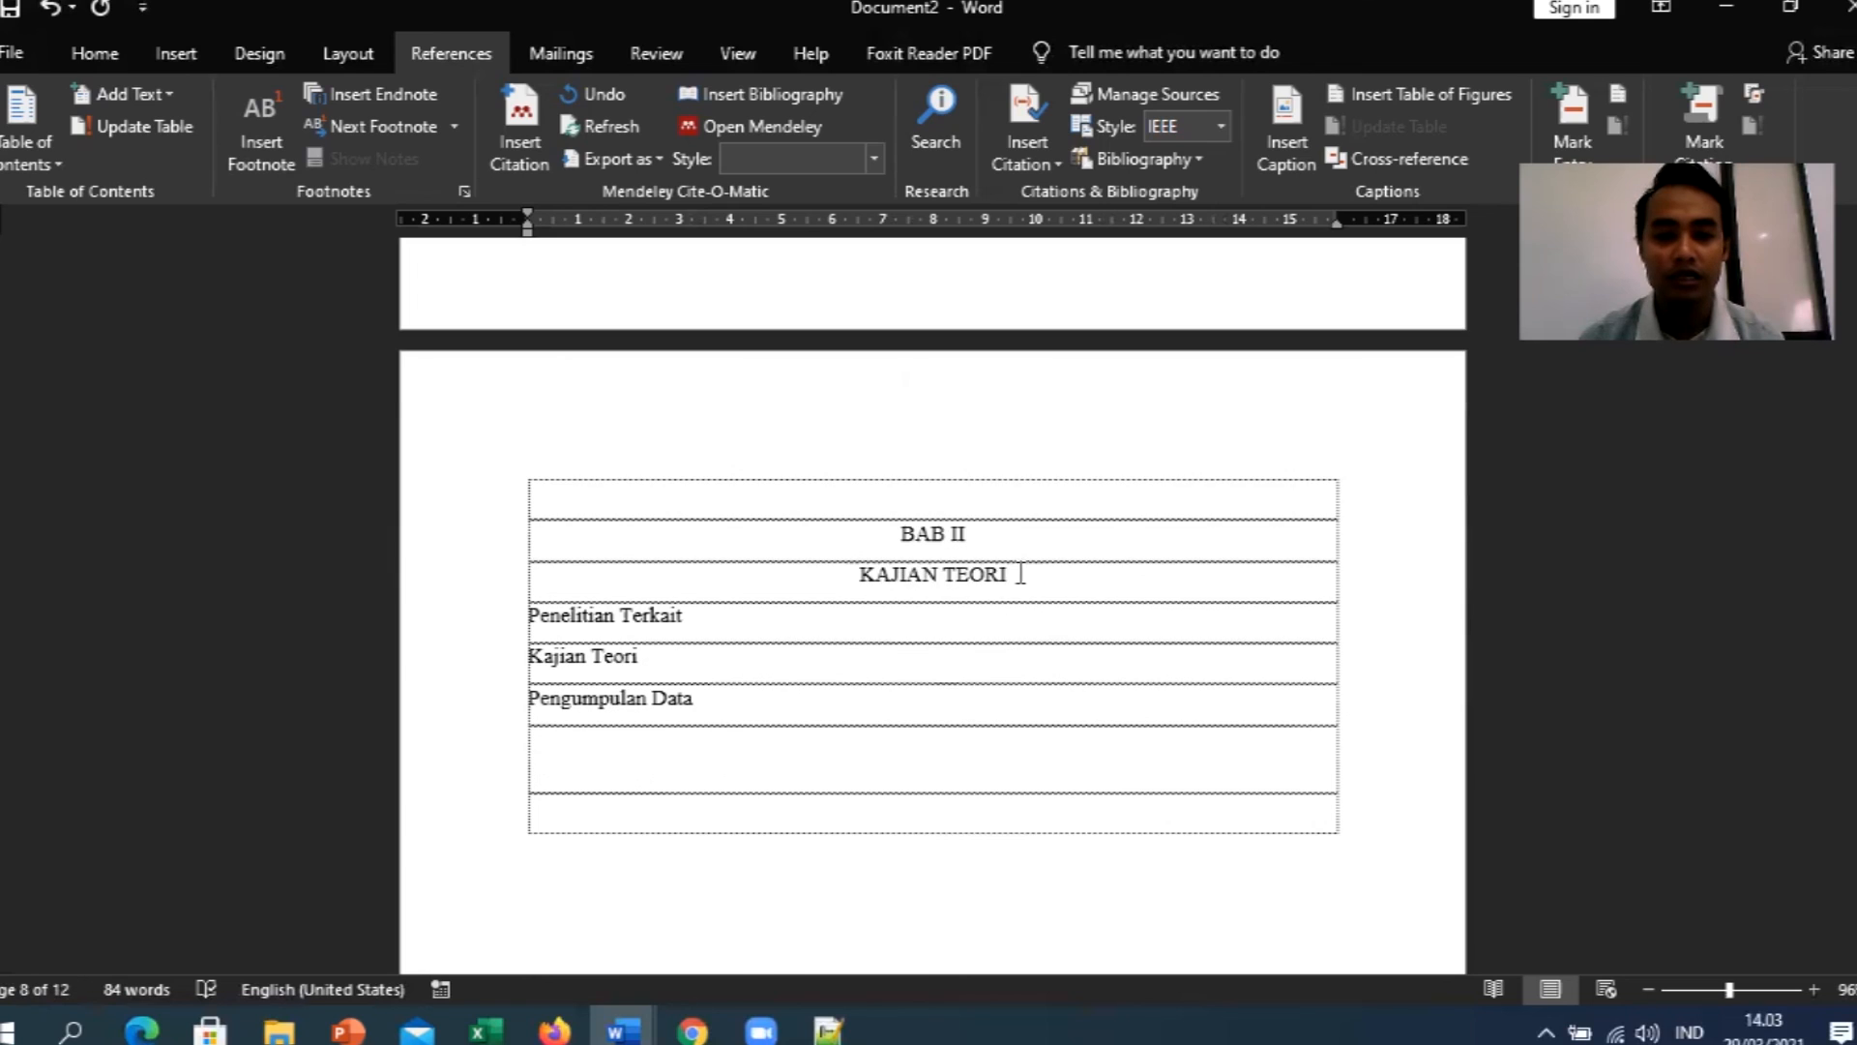
drag(1021, 574, 873, 525)
drag(993, 534, 895, 530)
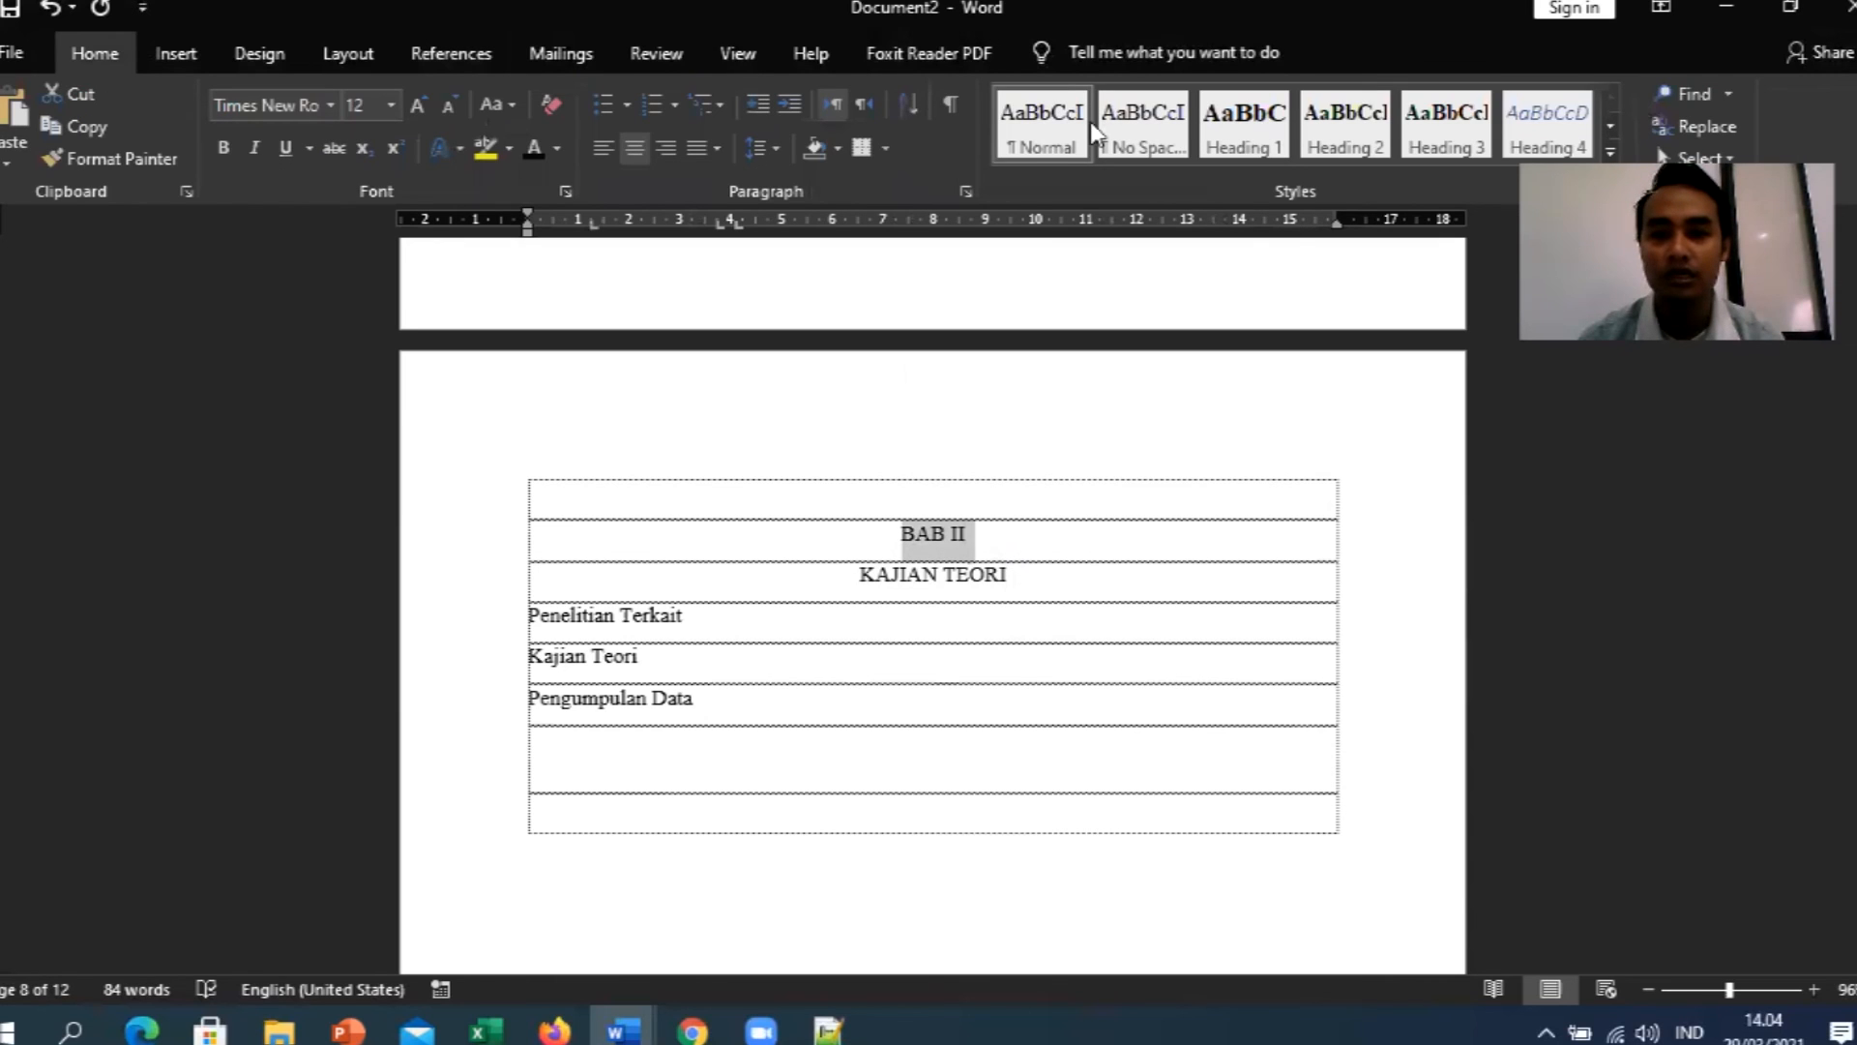
click(1248, 142)
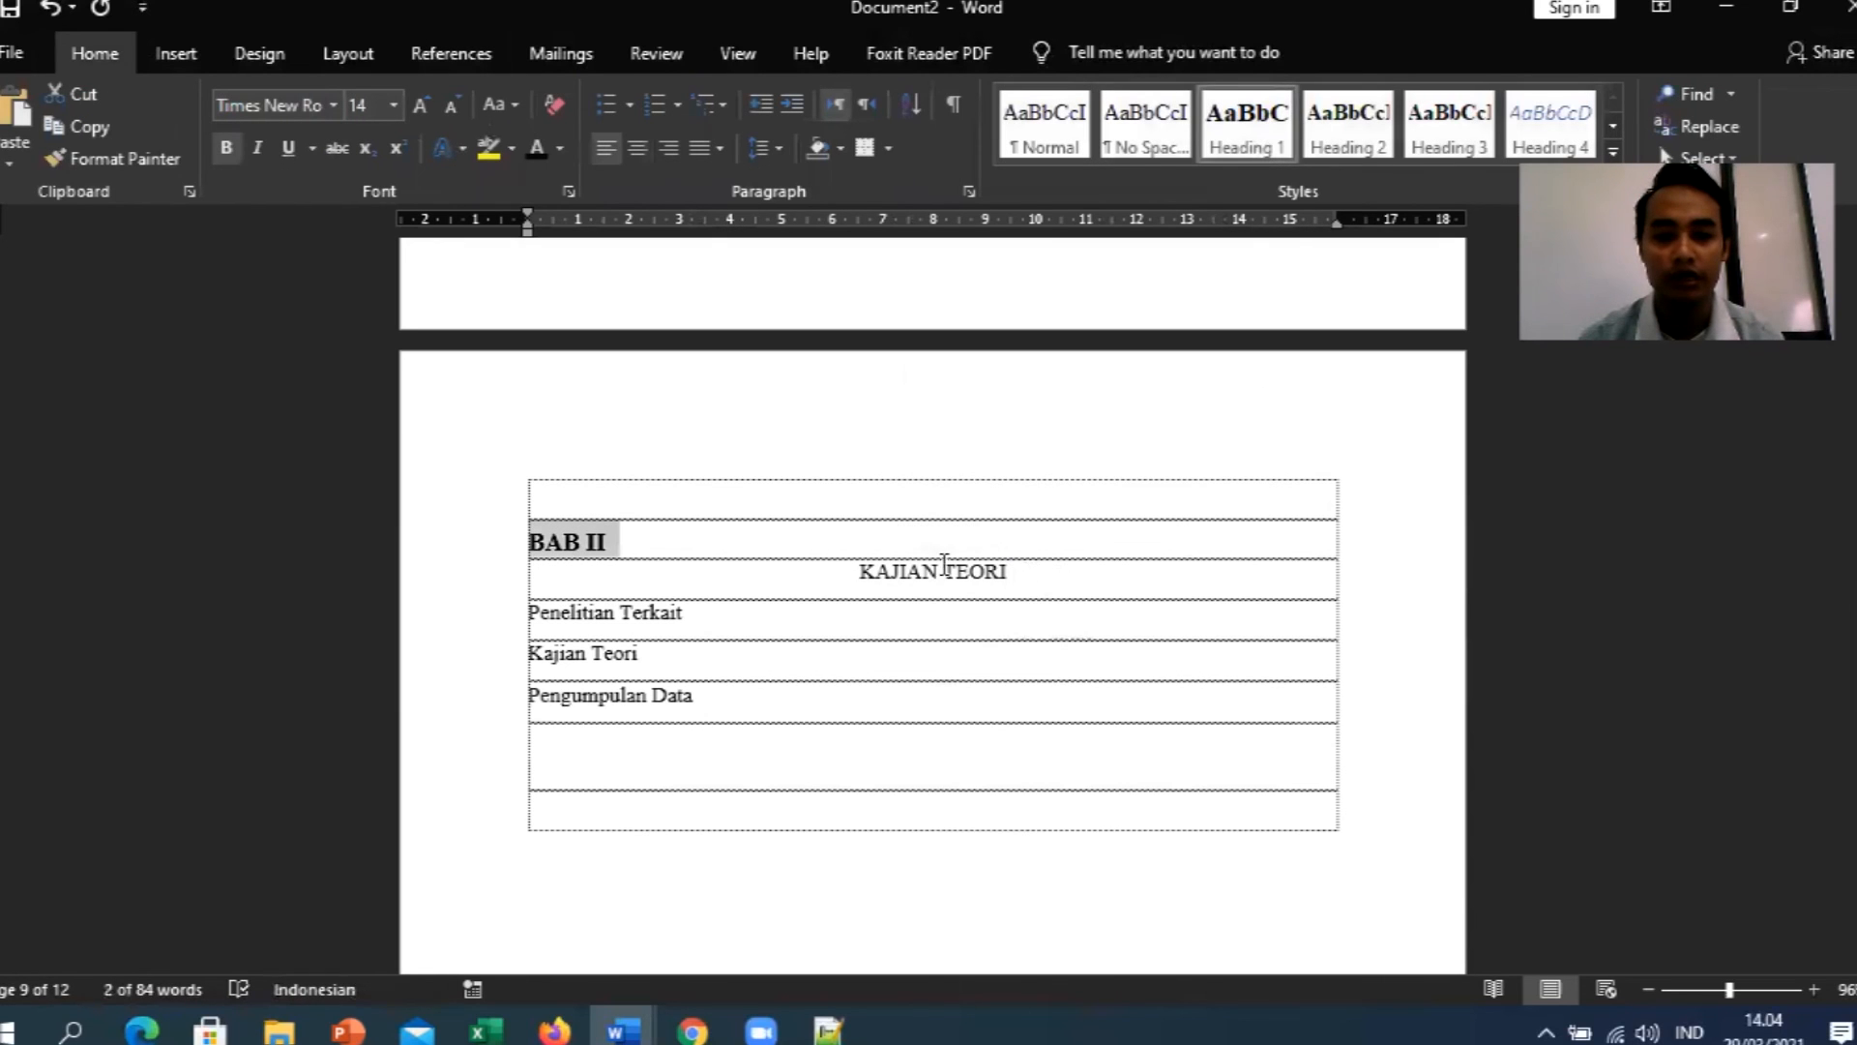
drag(1014, 570, 880, 558)
click(1349, 126)
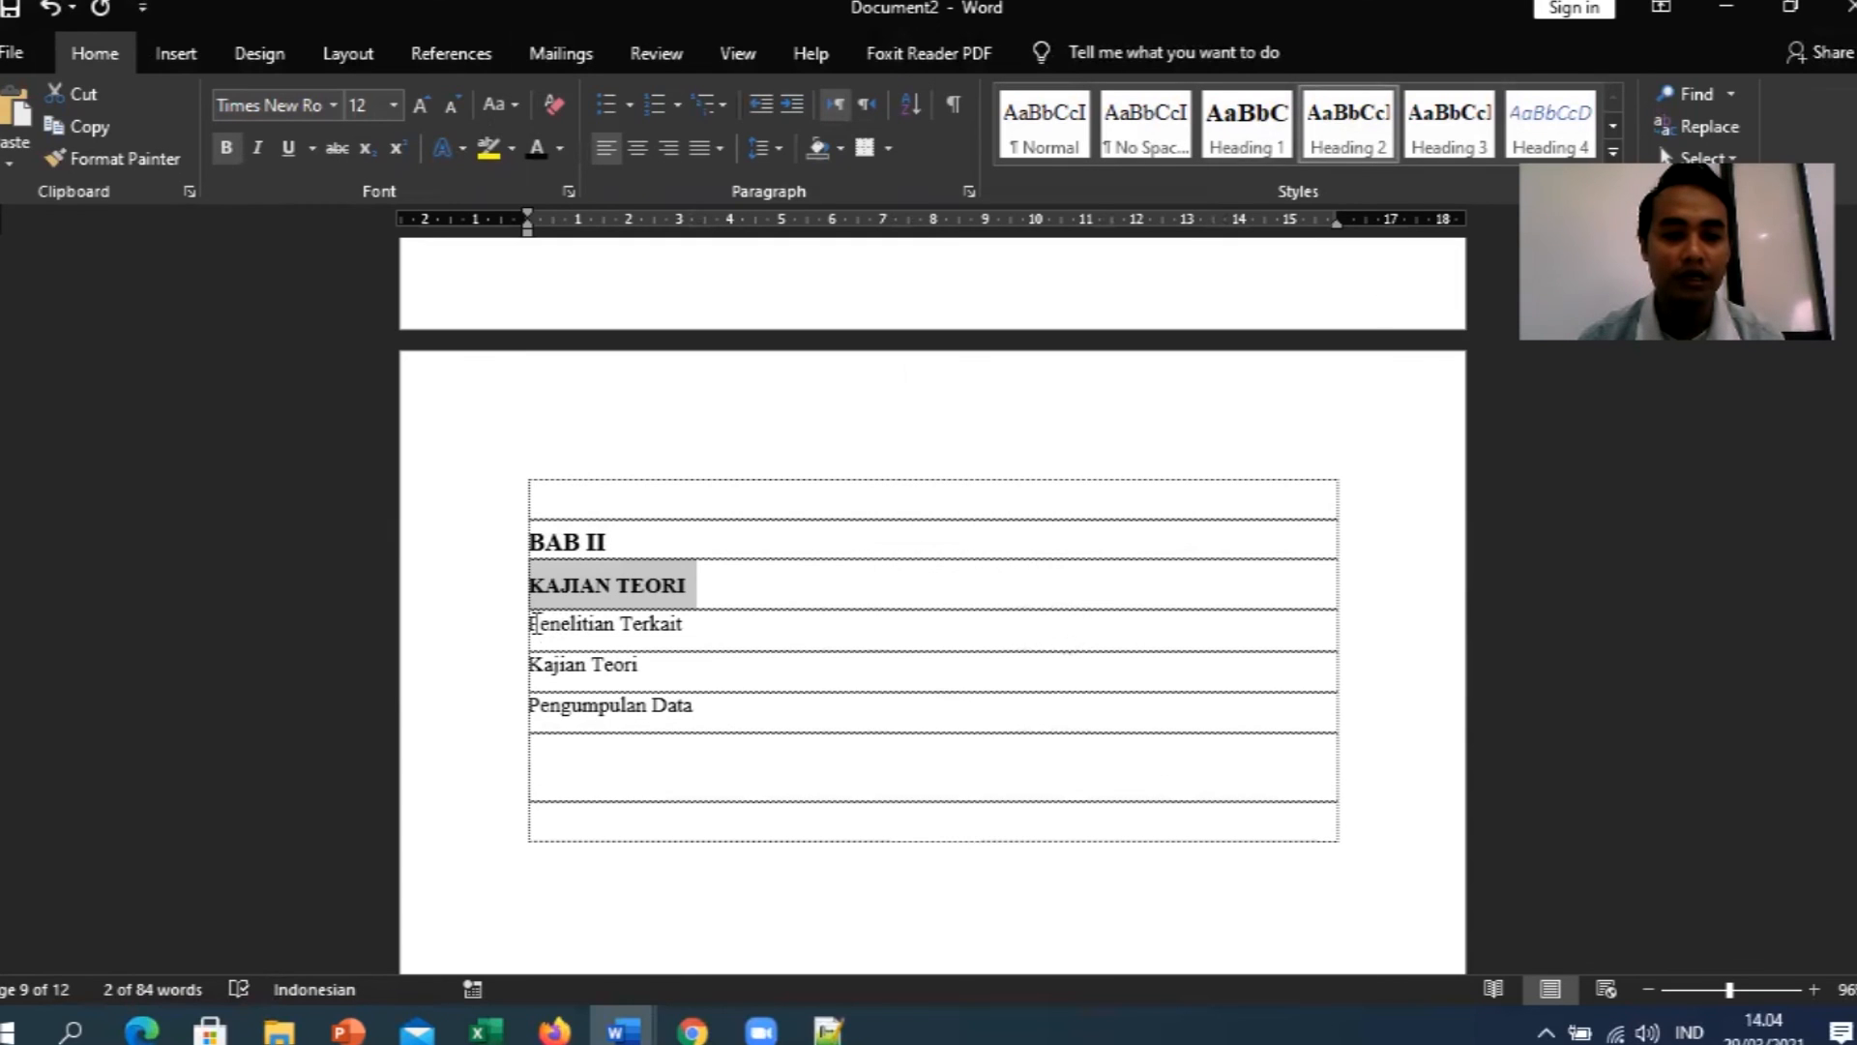
Apply Heading 3 to Penelitian Terkait, Kajian Teori and Pengumpulan Data, and centre the BAB II and KAJIAN TEORI titles.
drag(534, 623, 692, 708)
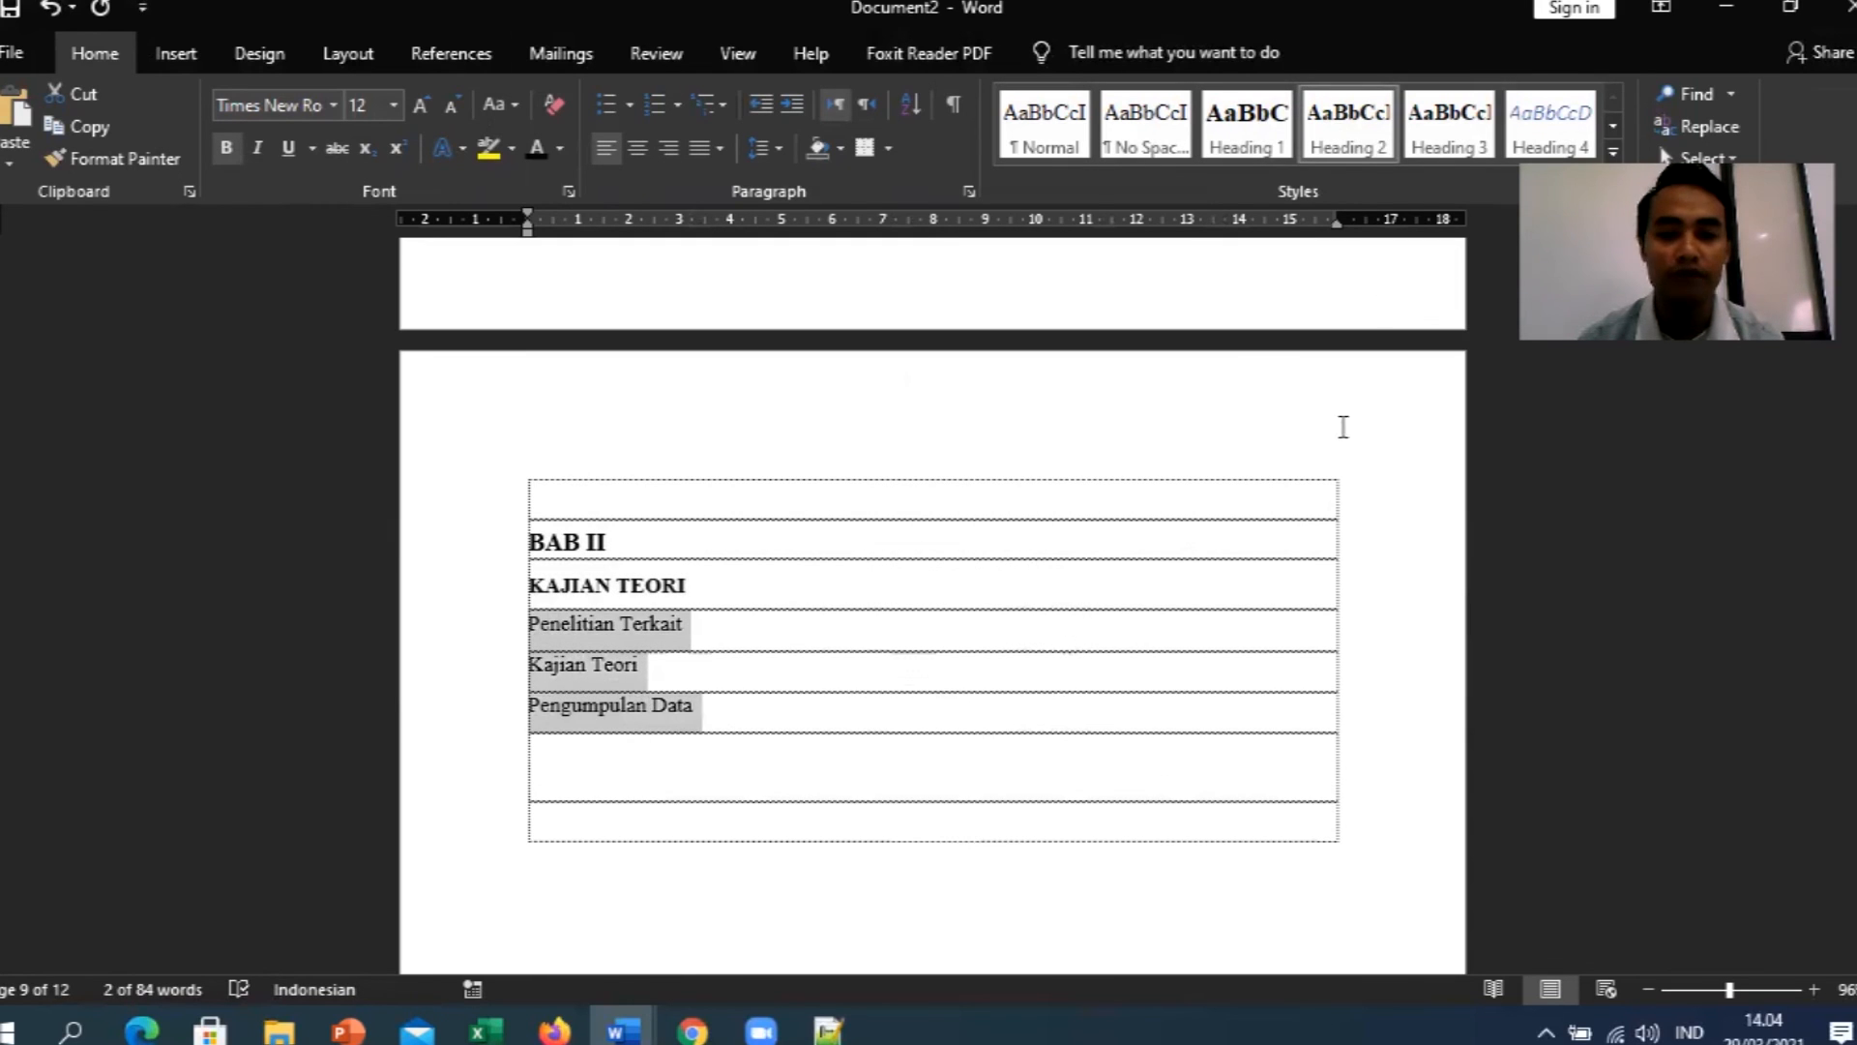
click(1448, 131)
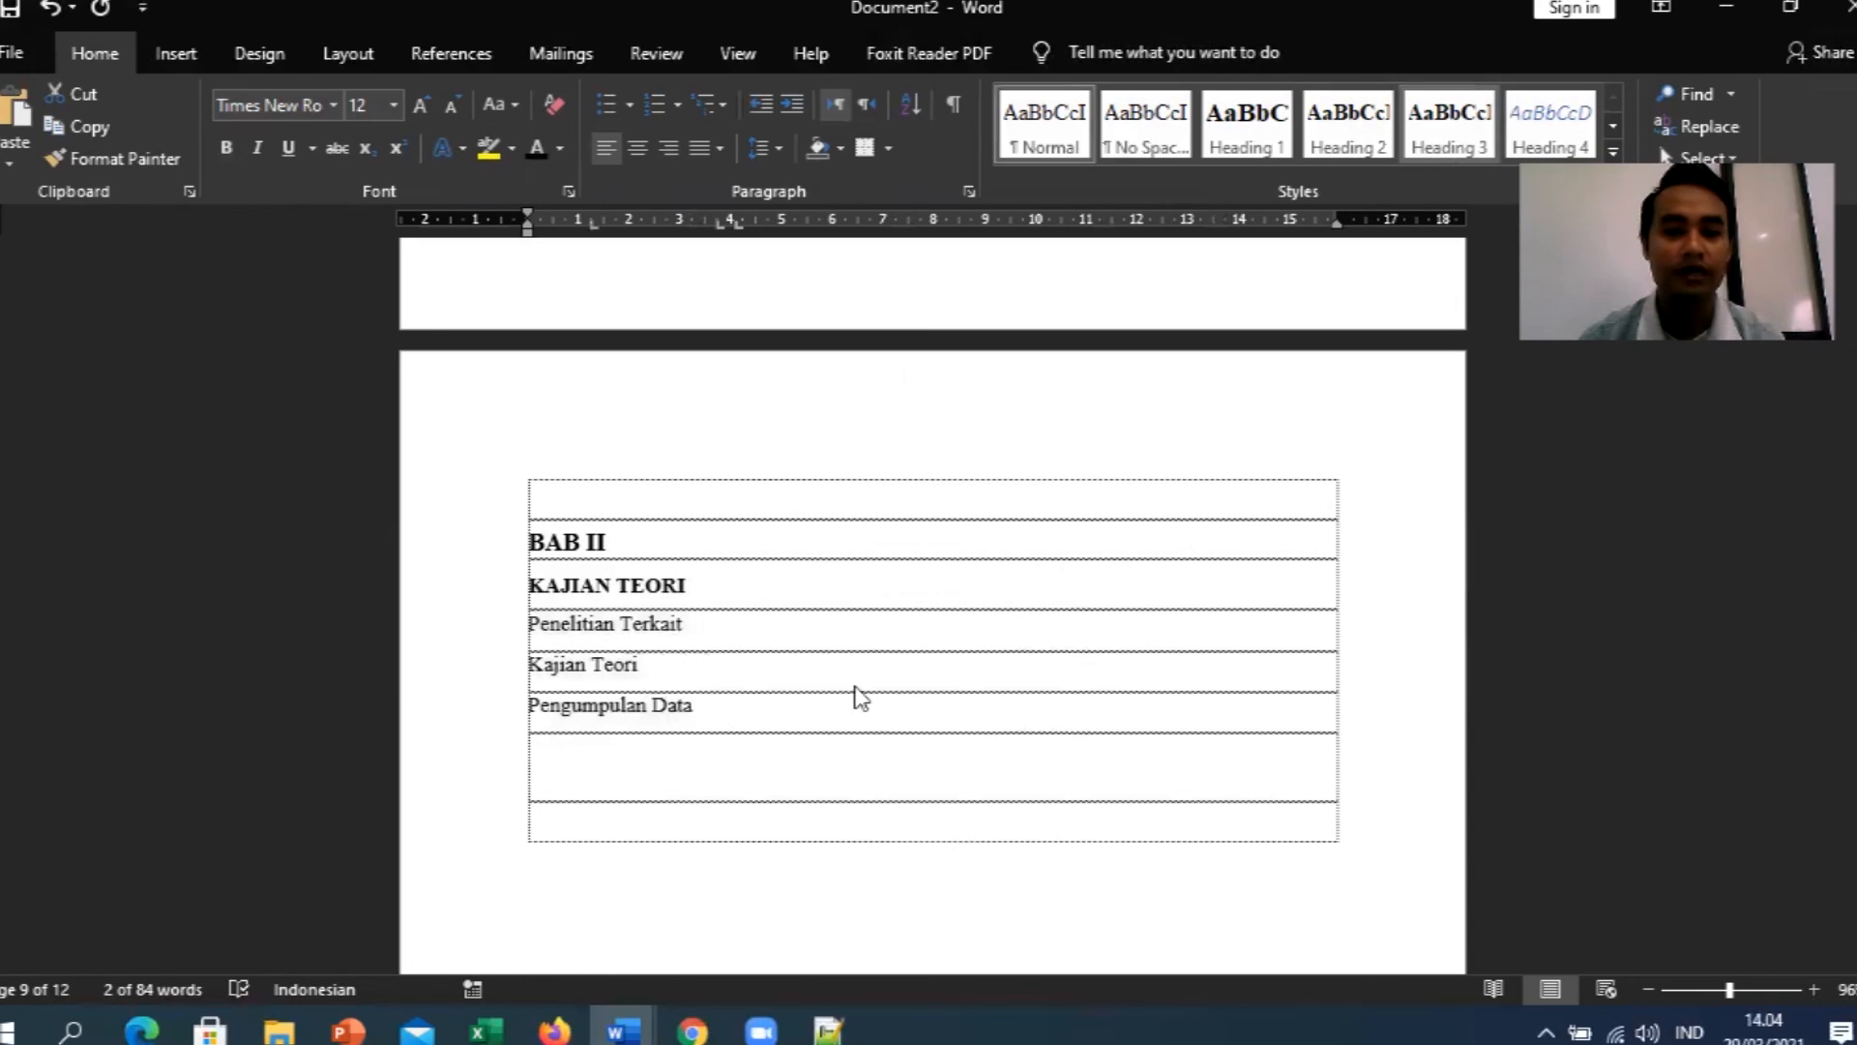
drag(729, 593, 552, 530)
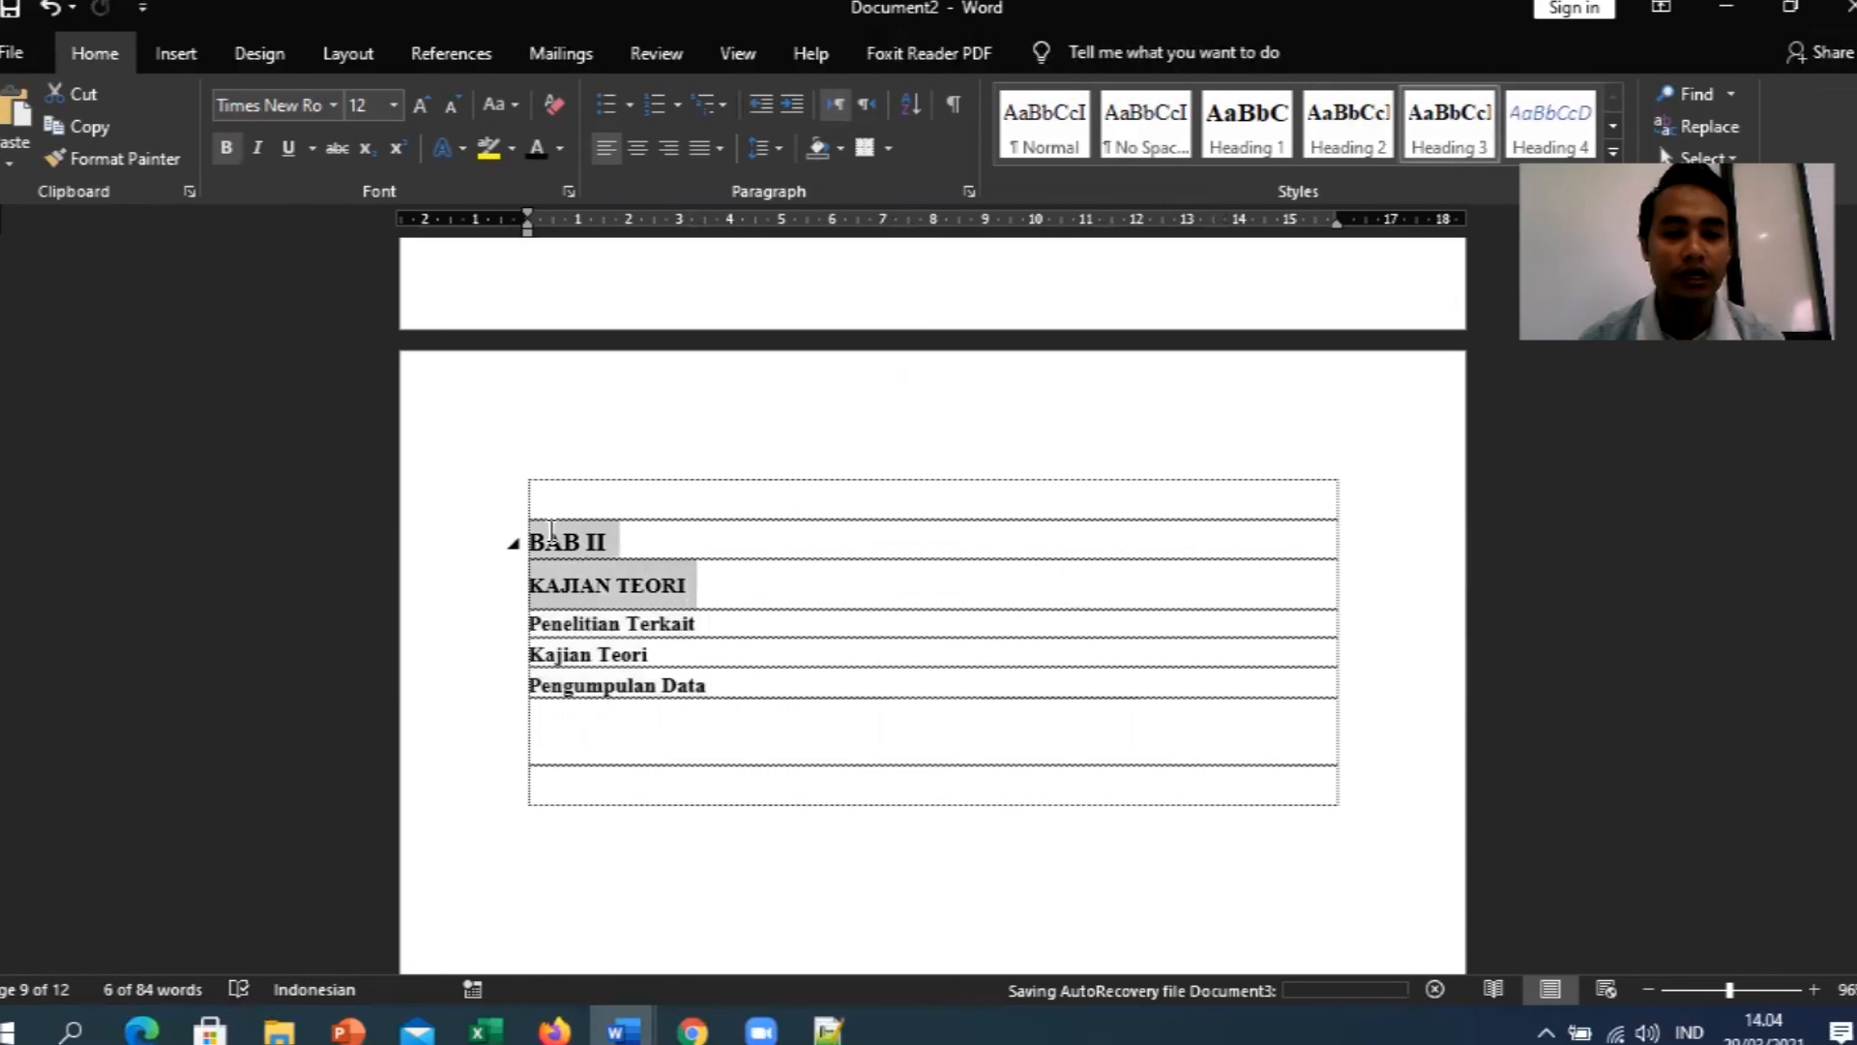
key(ctrl+e)
Number the Penelitian Terkait subheading with the 2.1, 2.2, 2.3 format.
click(684, 652)
click(571, 615)
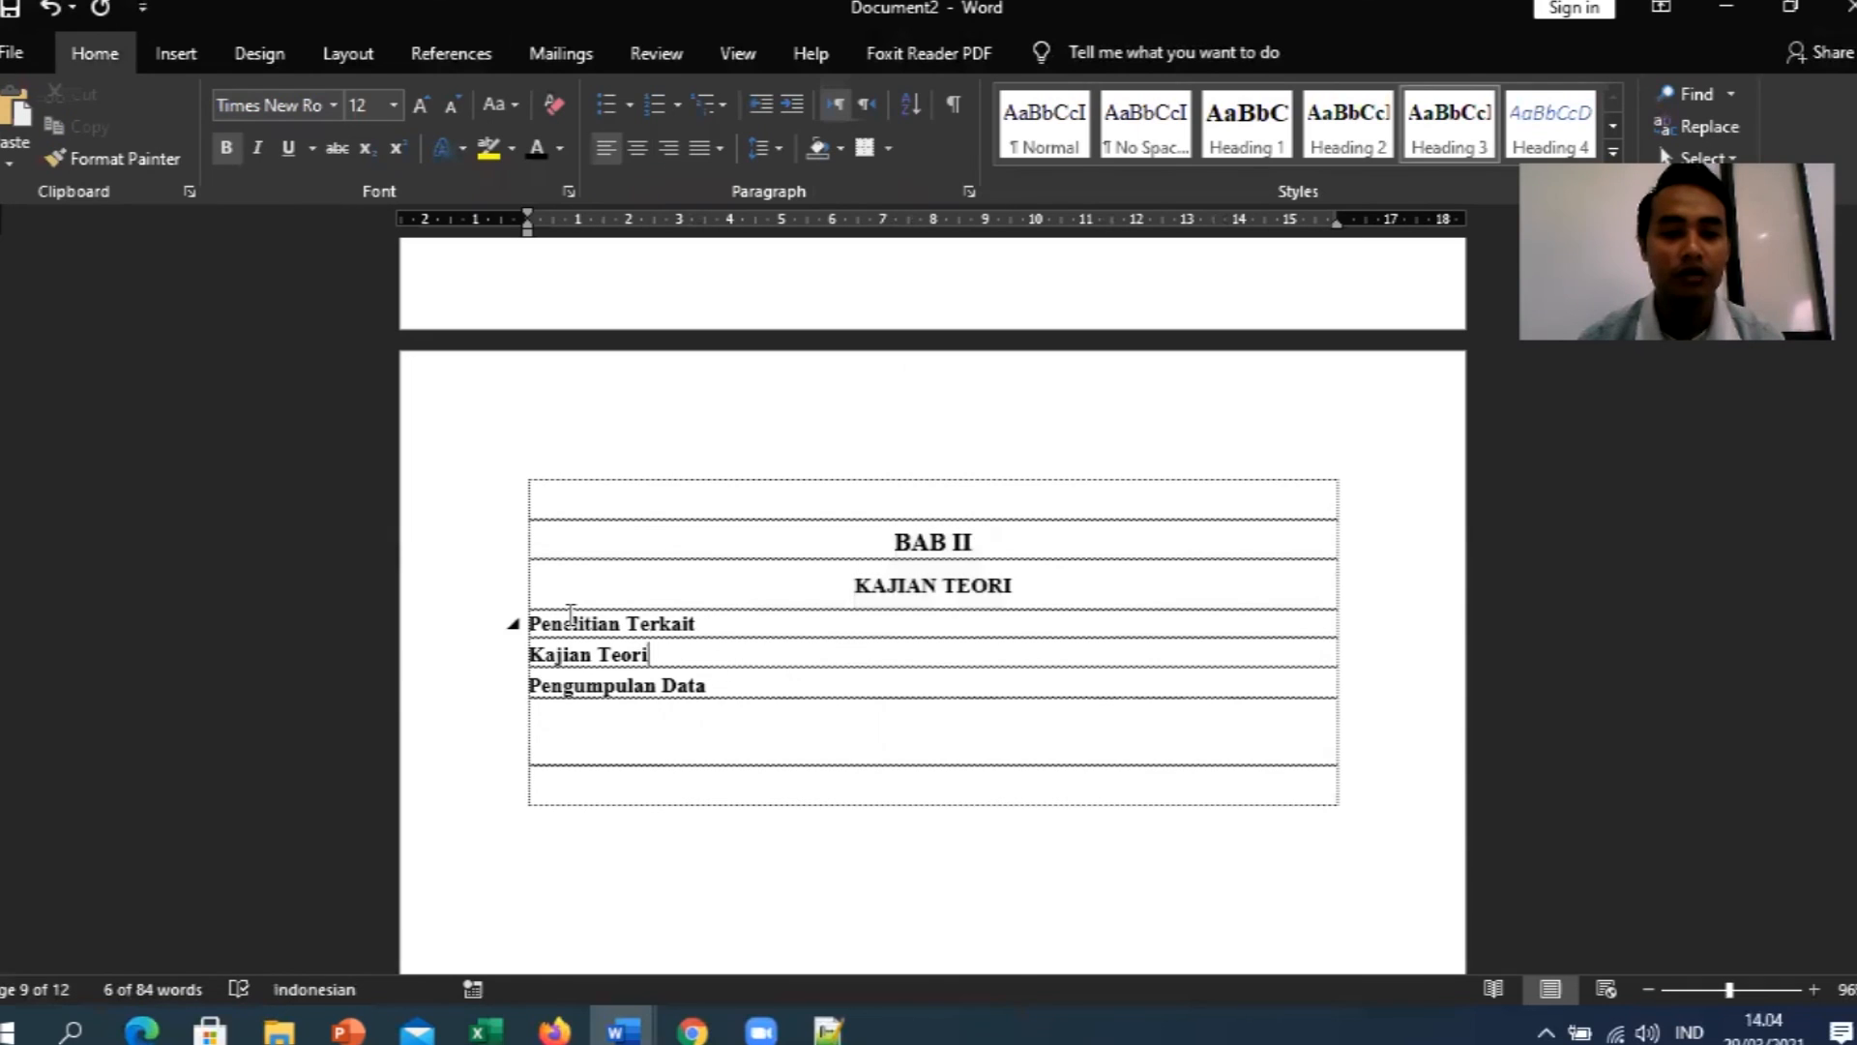
click(677, 105)
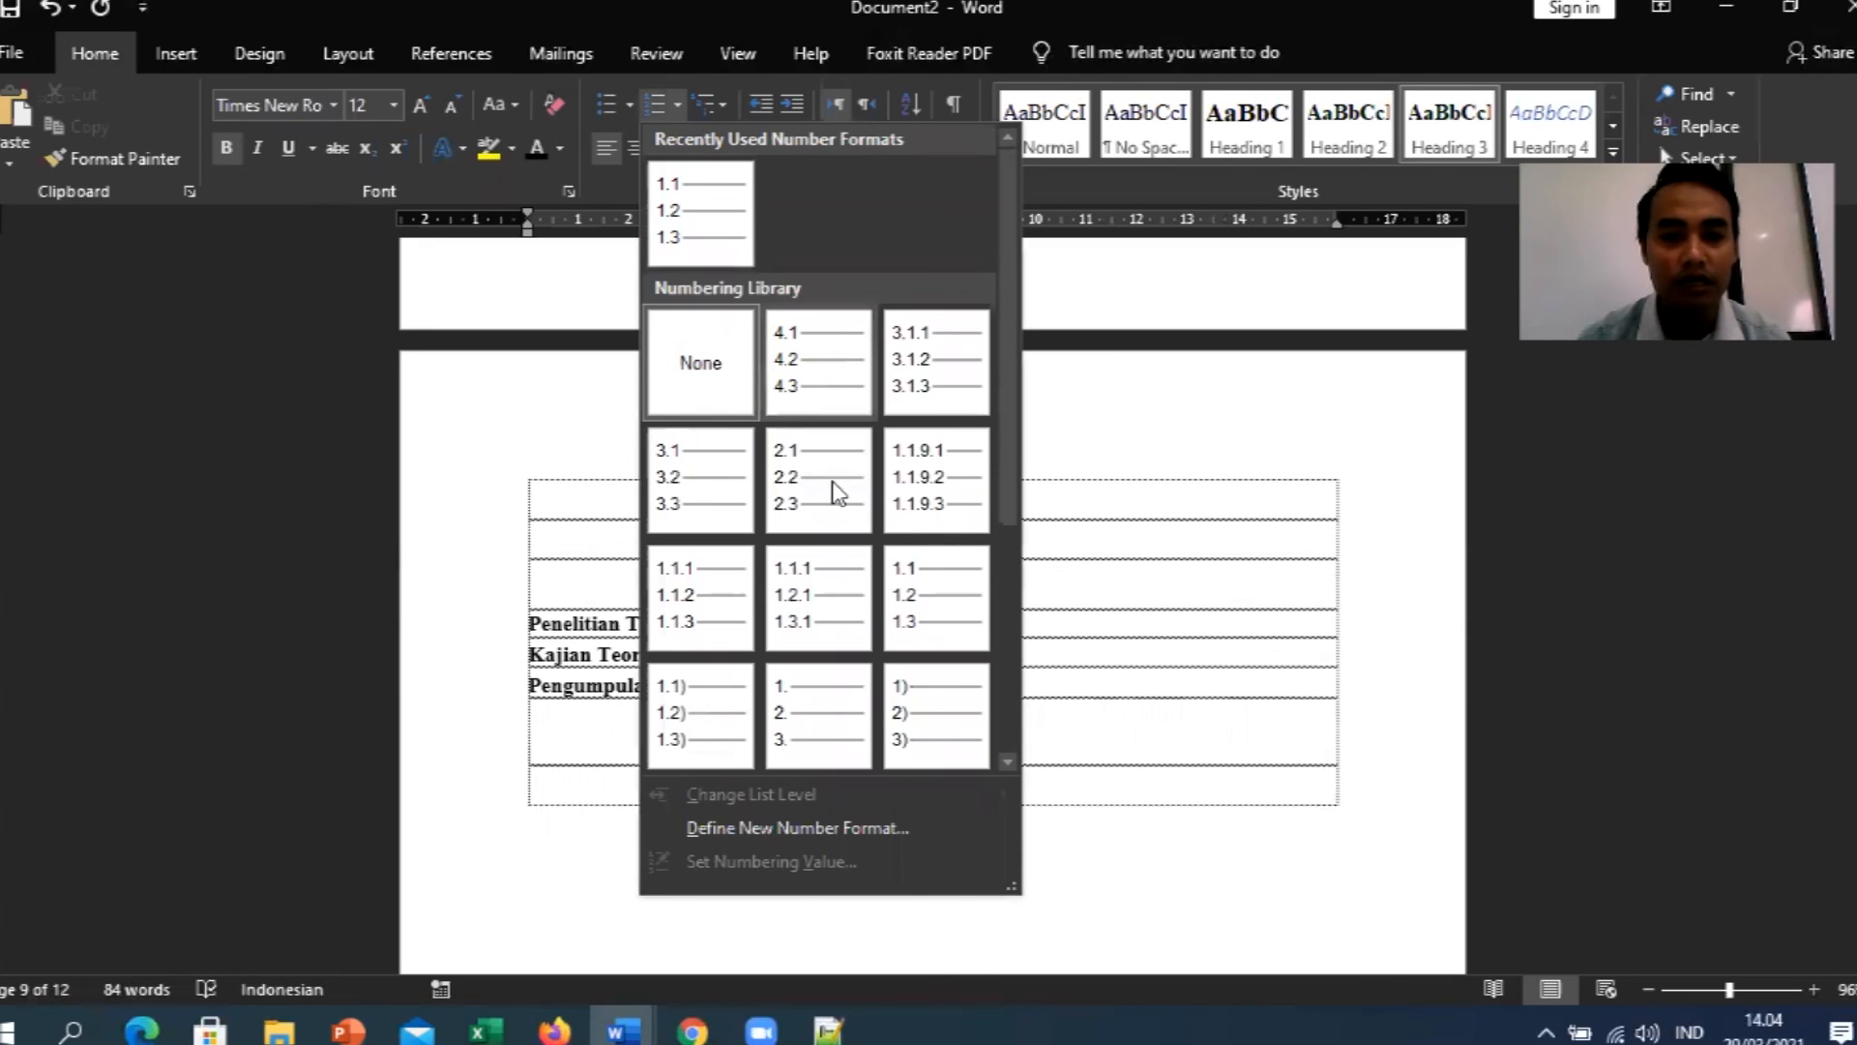
Bring Kajian Teori and Pengumpulan Data into the numbered Heading 3 list as items 2.2 and 2.3.
click(520, 695)
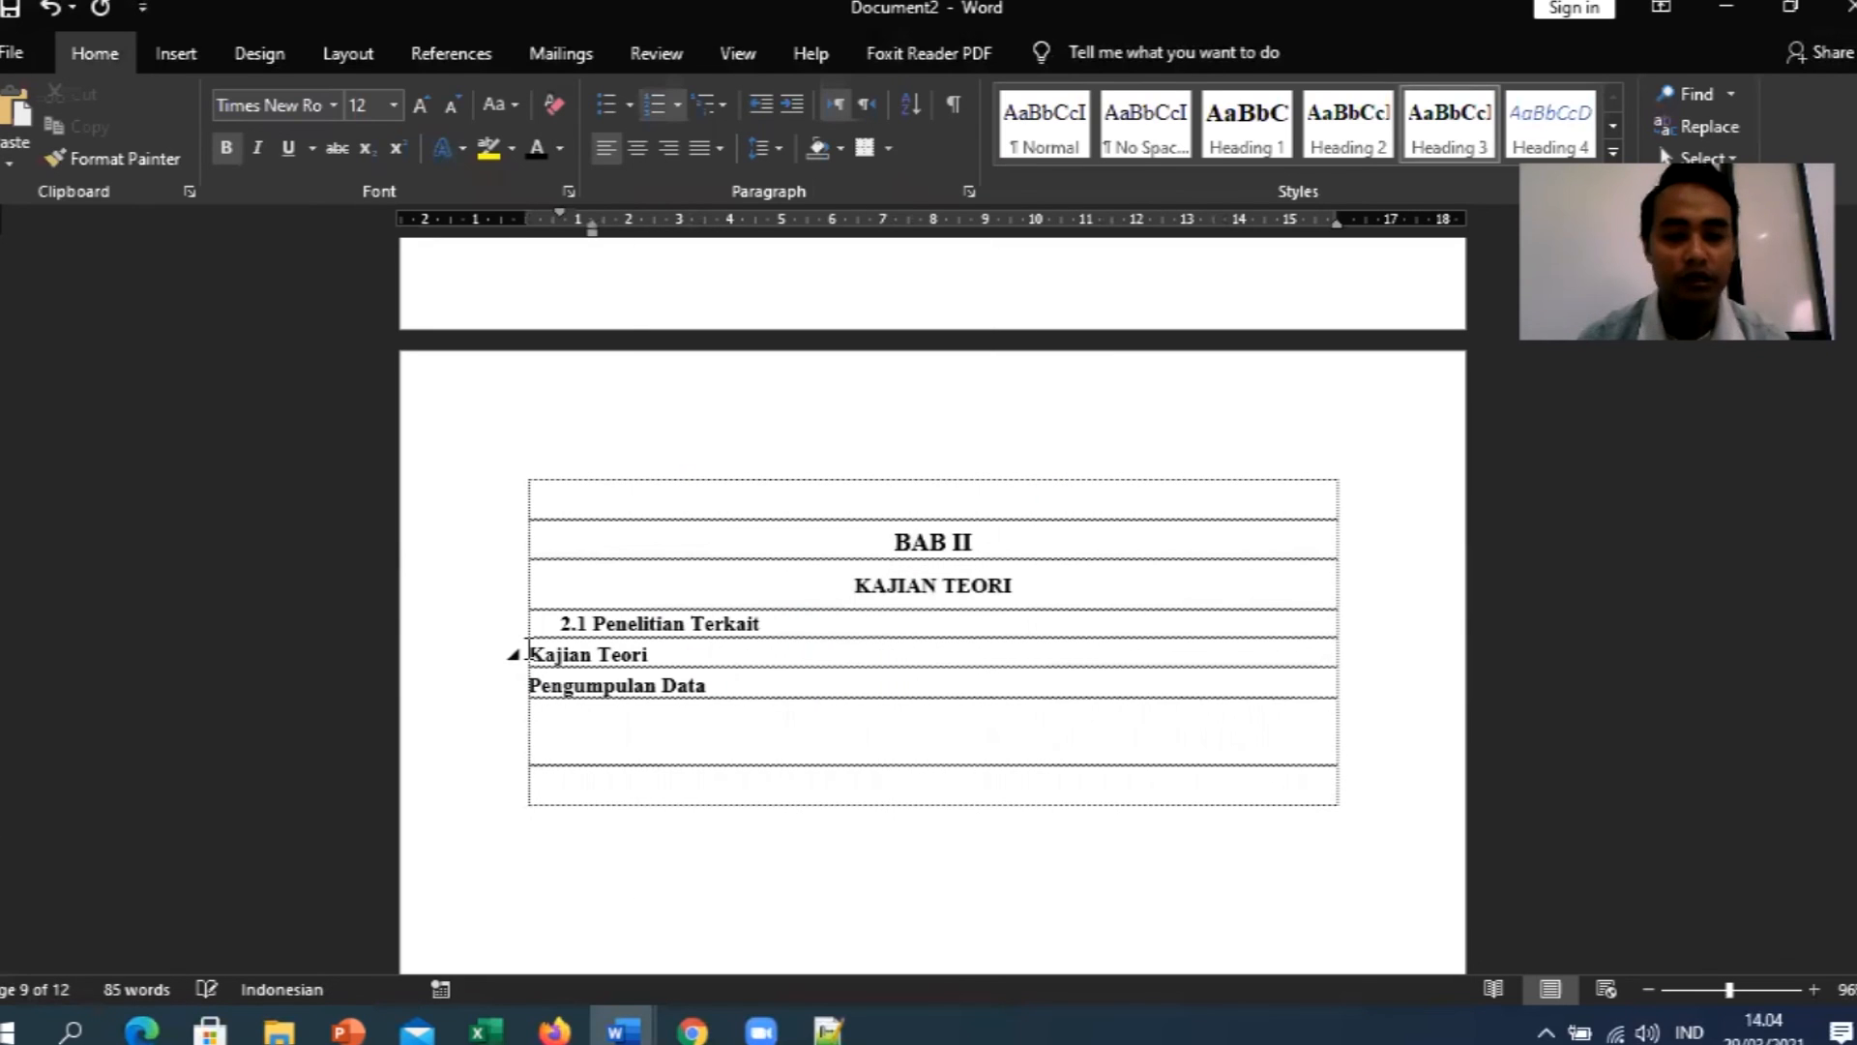
key(BackSpace)
key(Return)
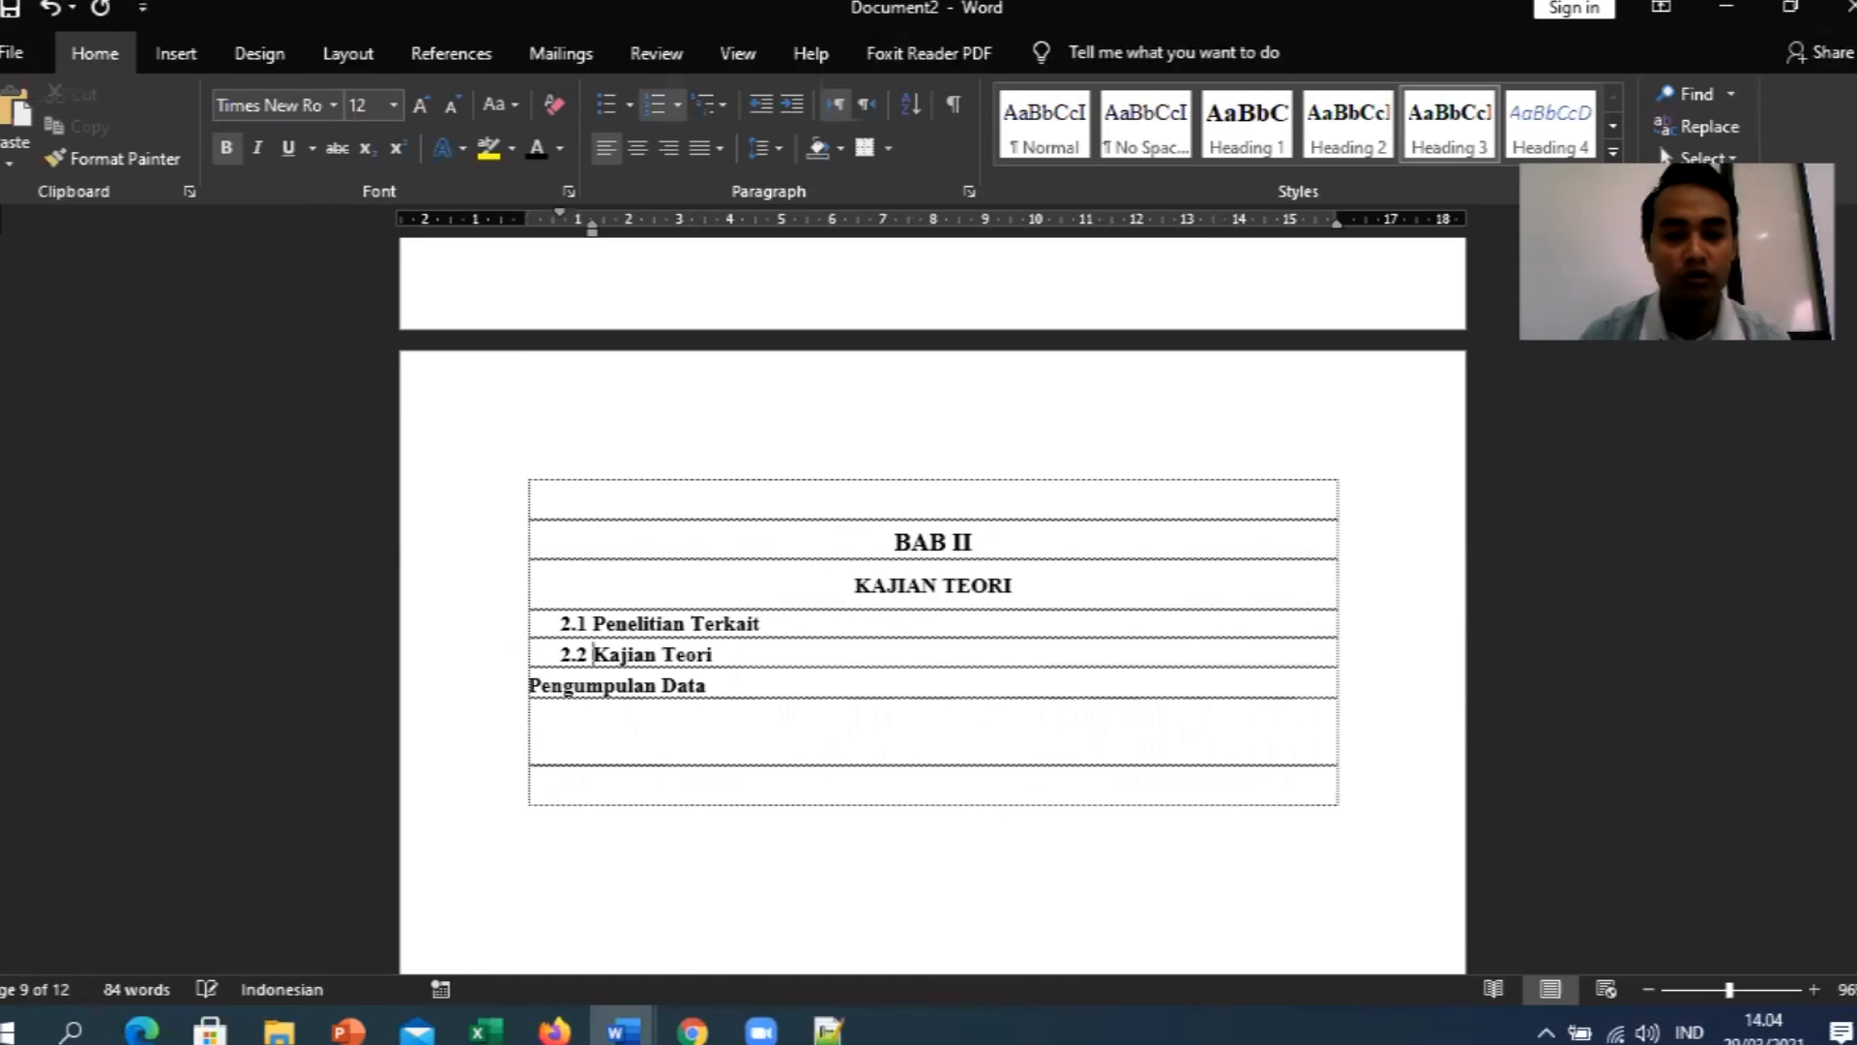
click(530, 685)
key(BackSpace)
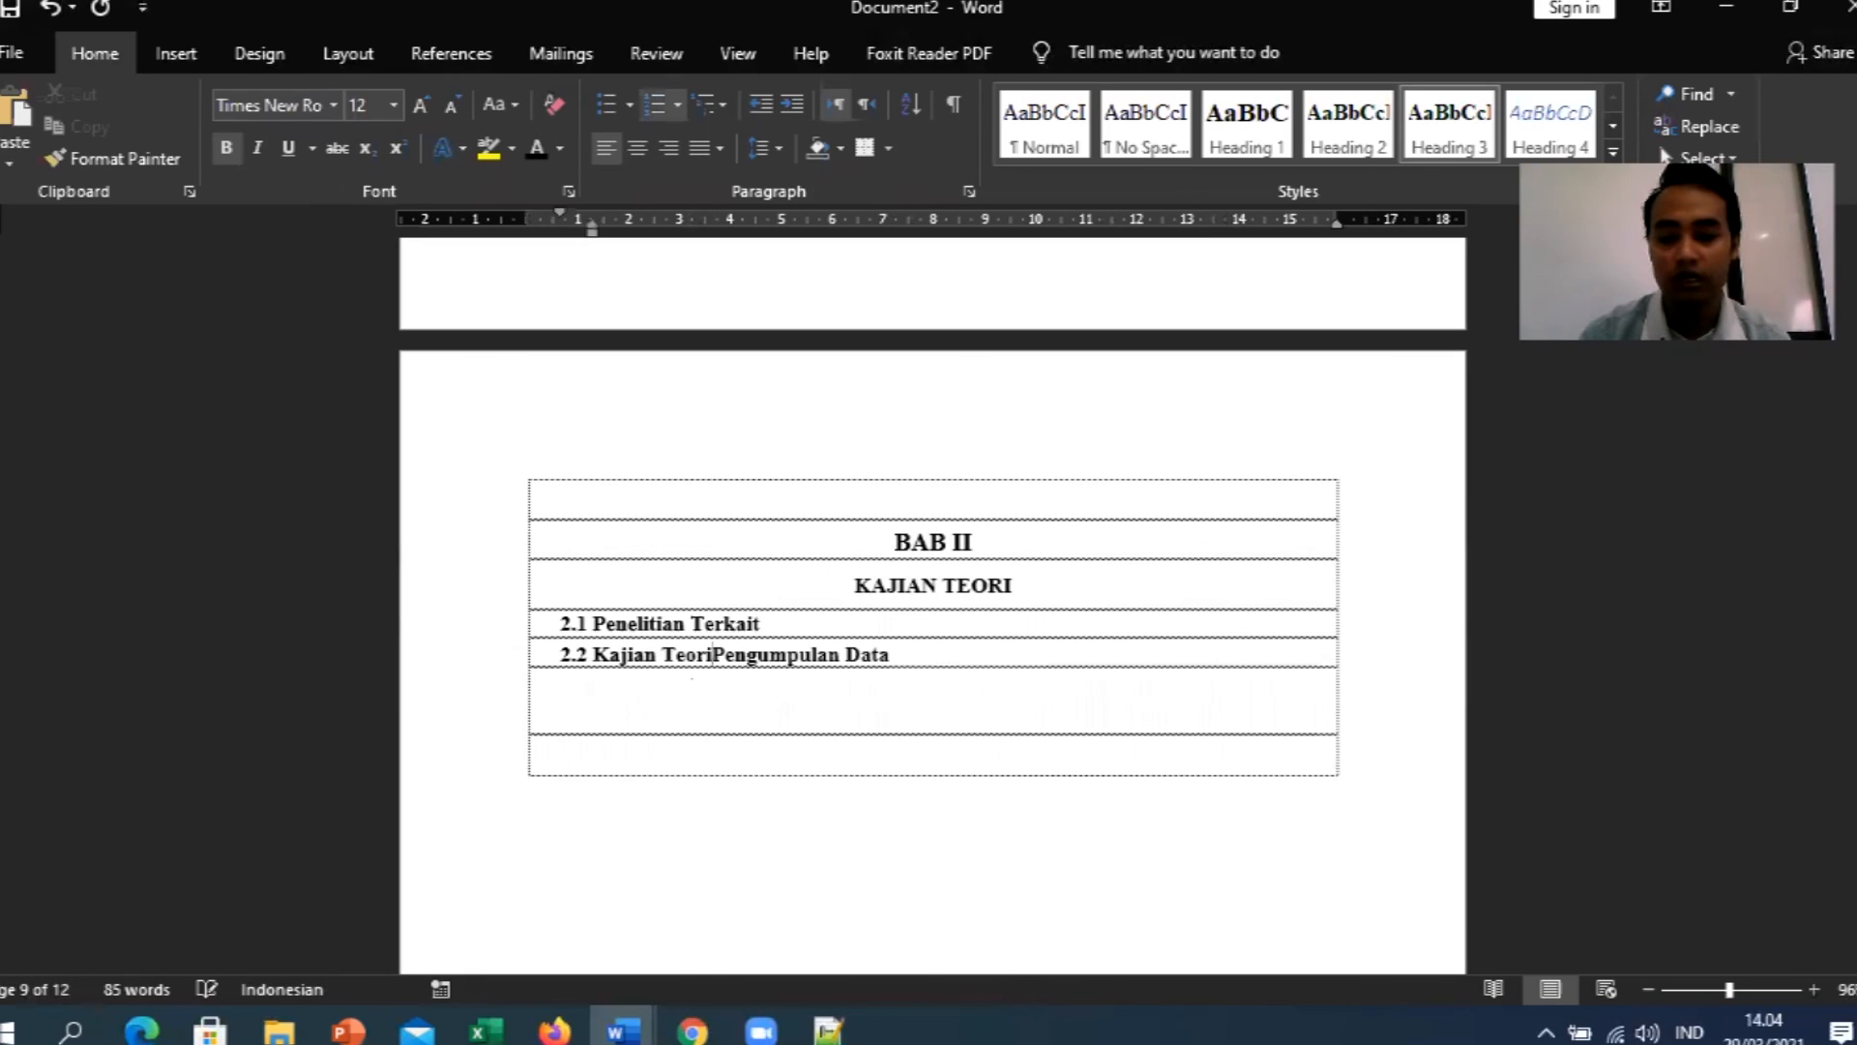
key(Return)
scroll(1281, 642, up, 5)
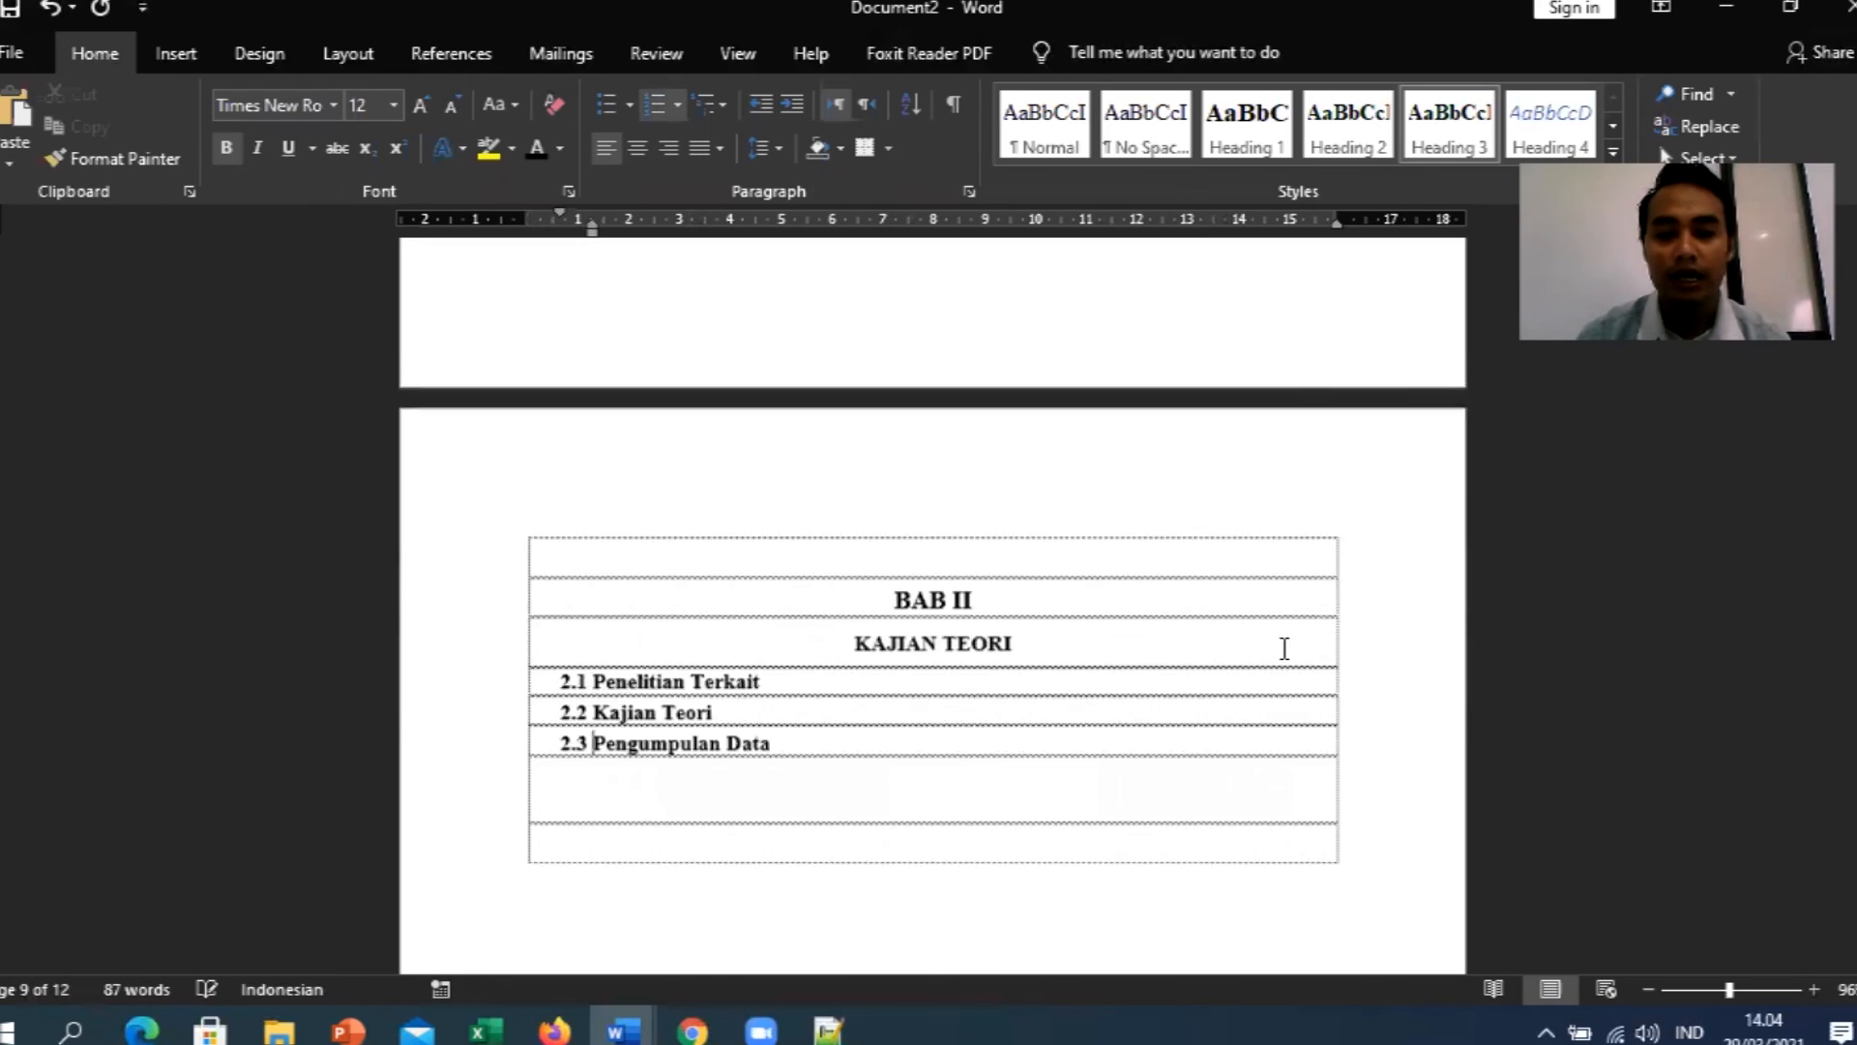
Update the entire table of contents so it includes the BAB II headings and subheadings.
drag(1853, 701, 1853, 503)
scroll(1032, 611, up, 1)
scroll(1032, 611, up, 3)
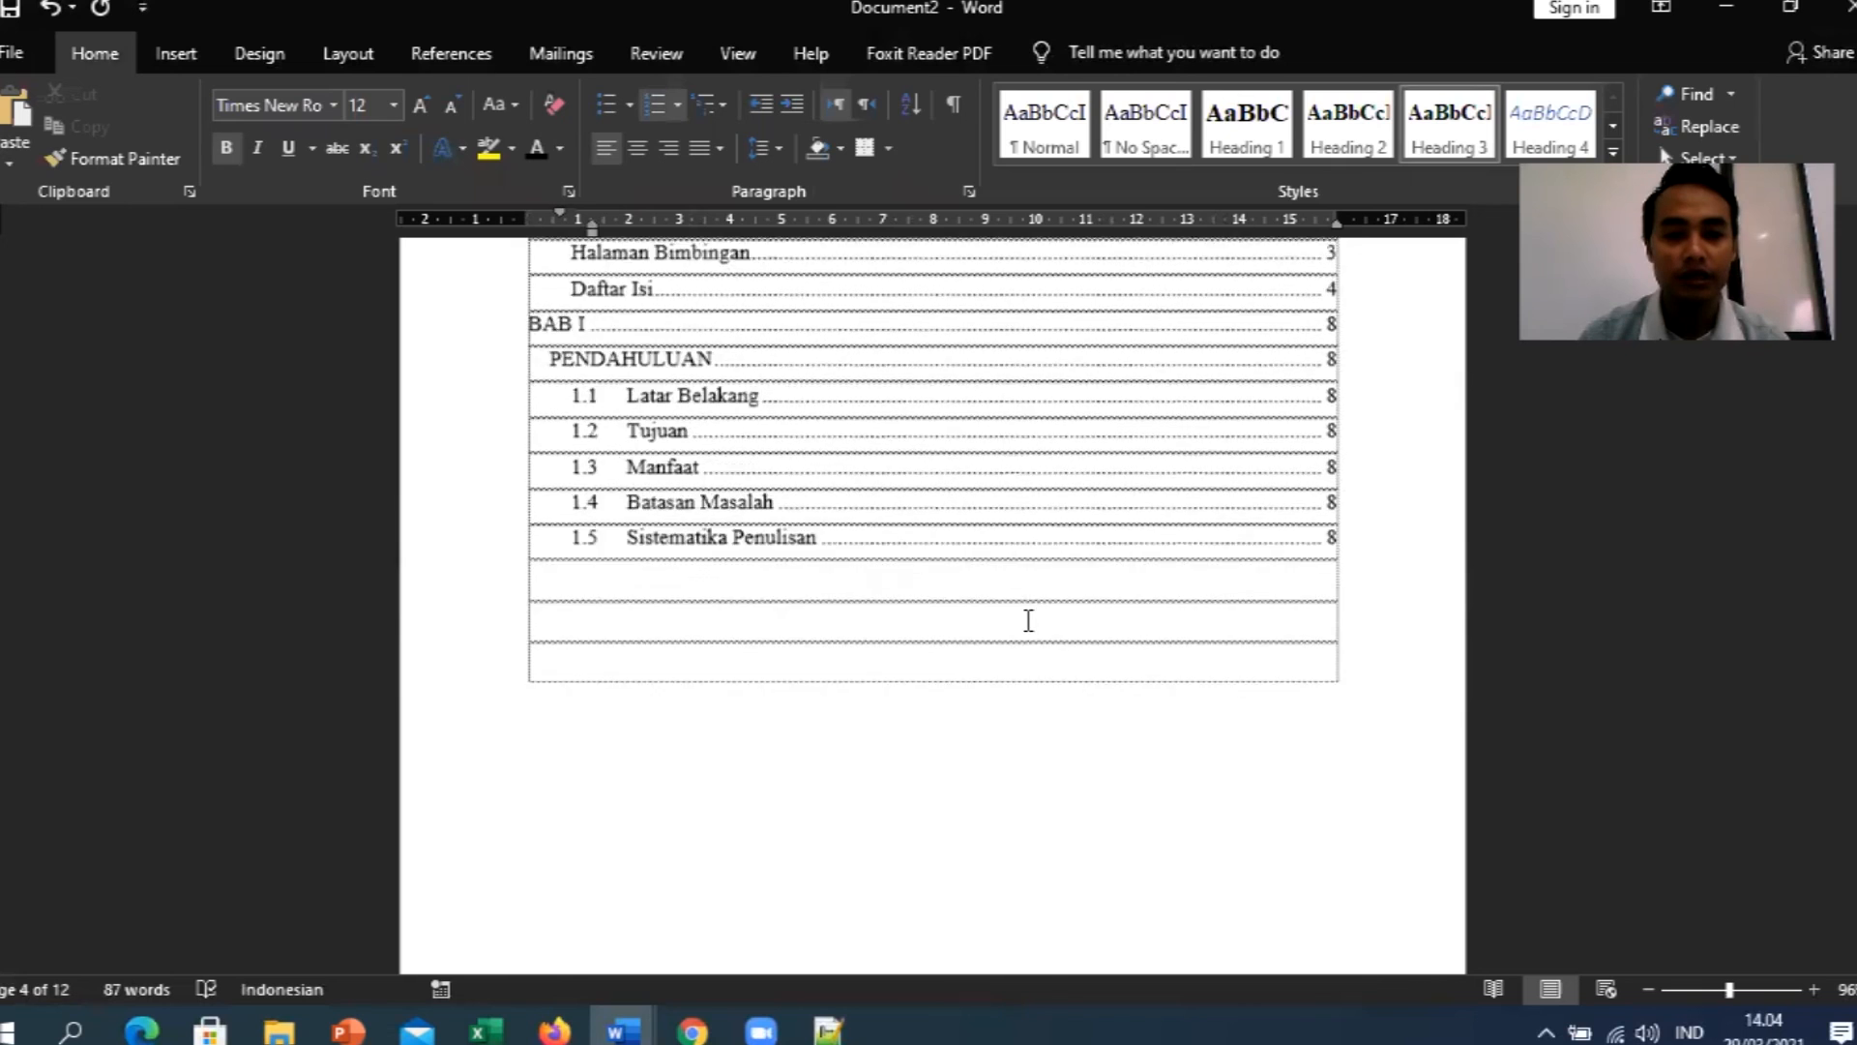
click(1027, 621)
scroll(718, 474, up, 2)
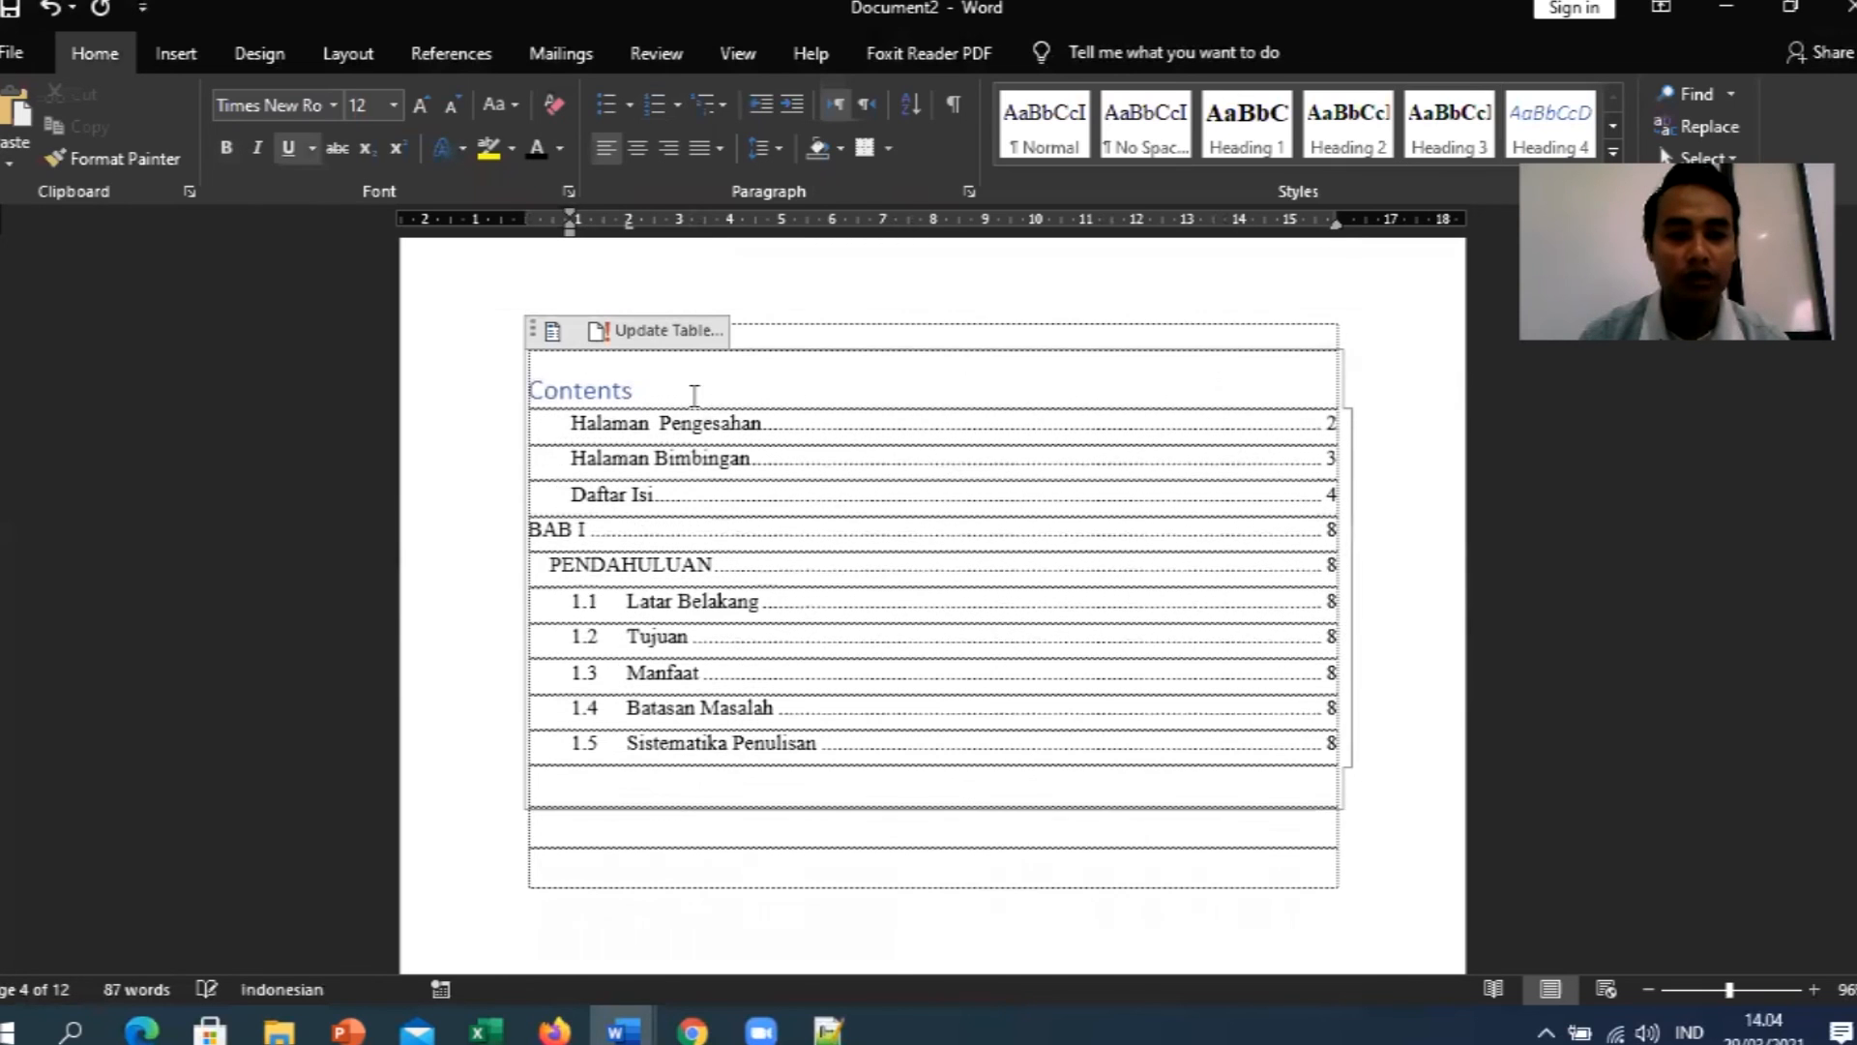
click(667, 338)
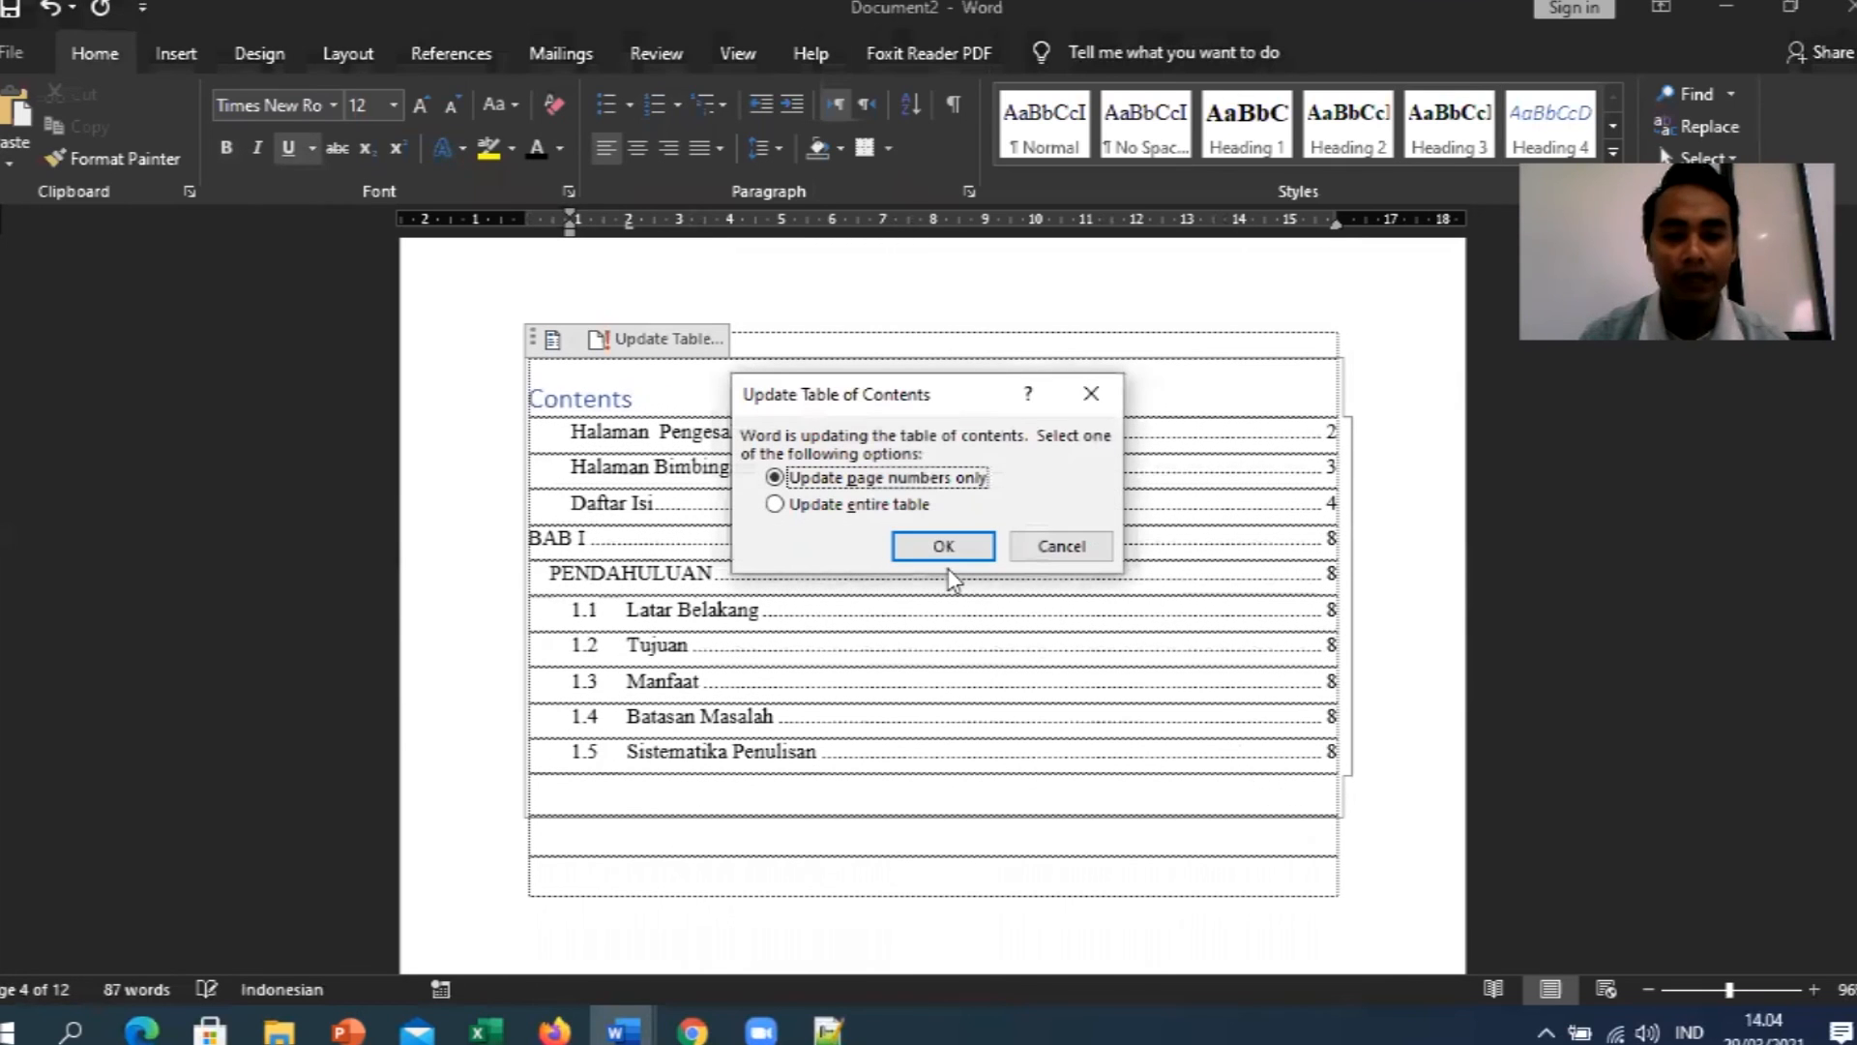
click(837, 508)
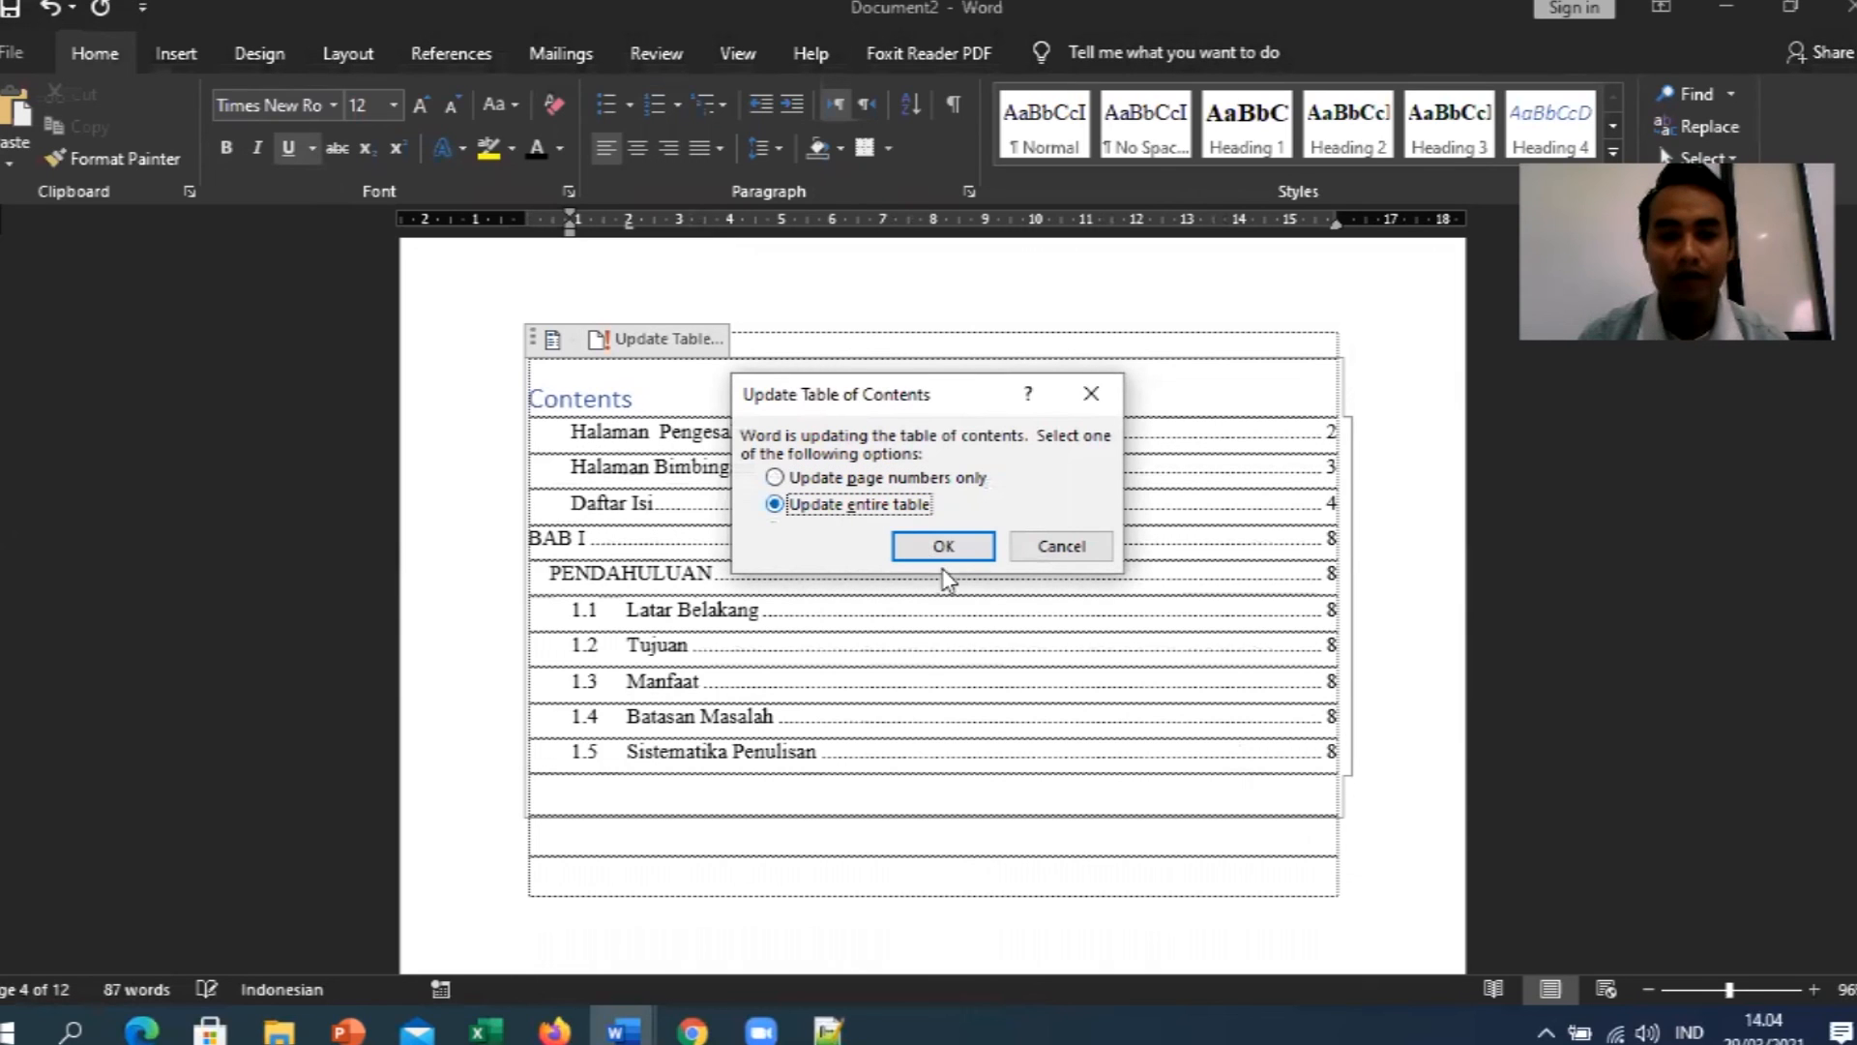
click(944, 547)
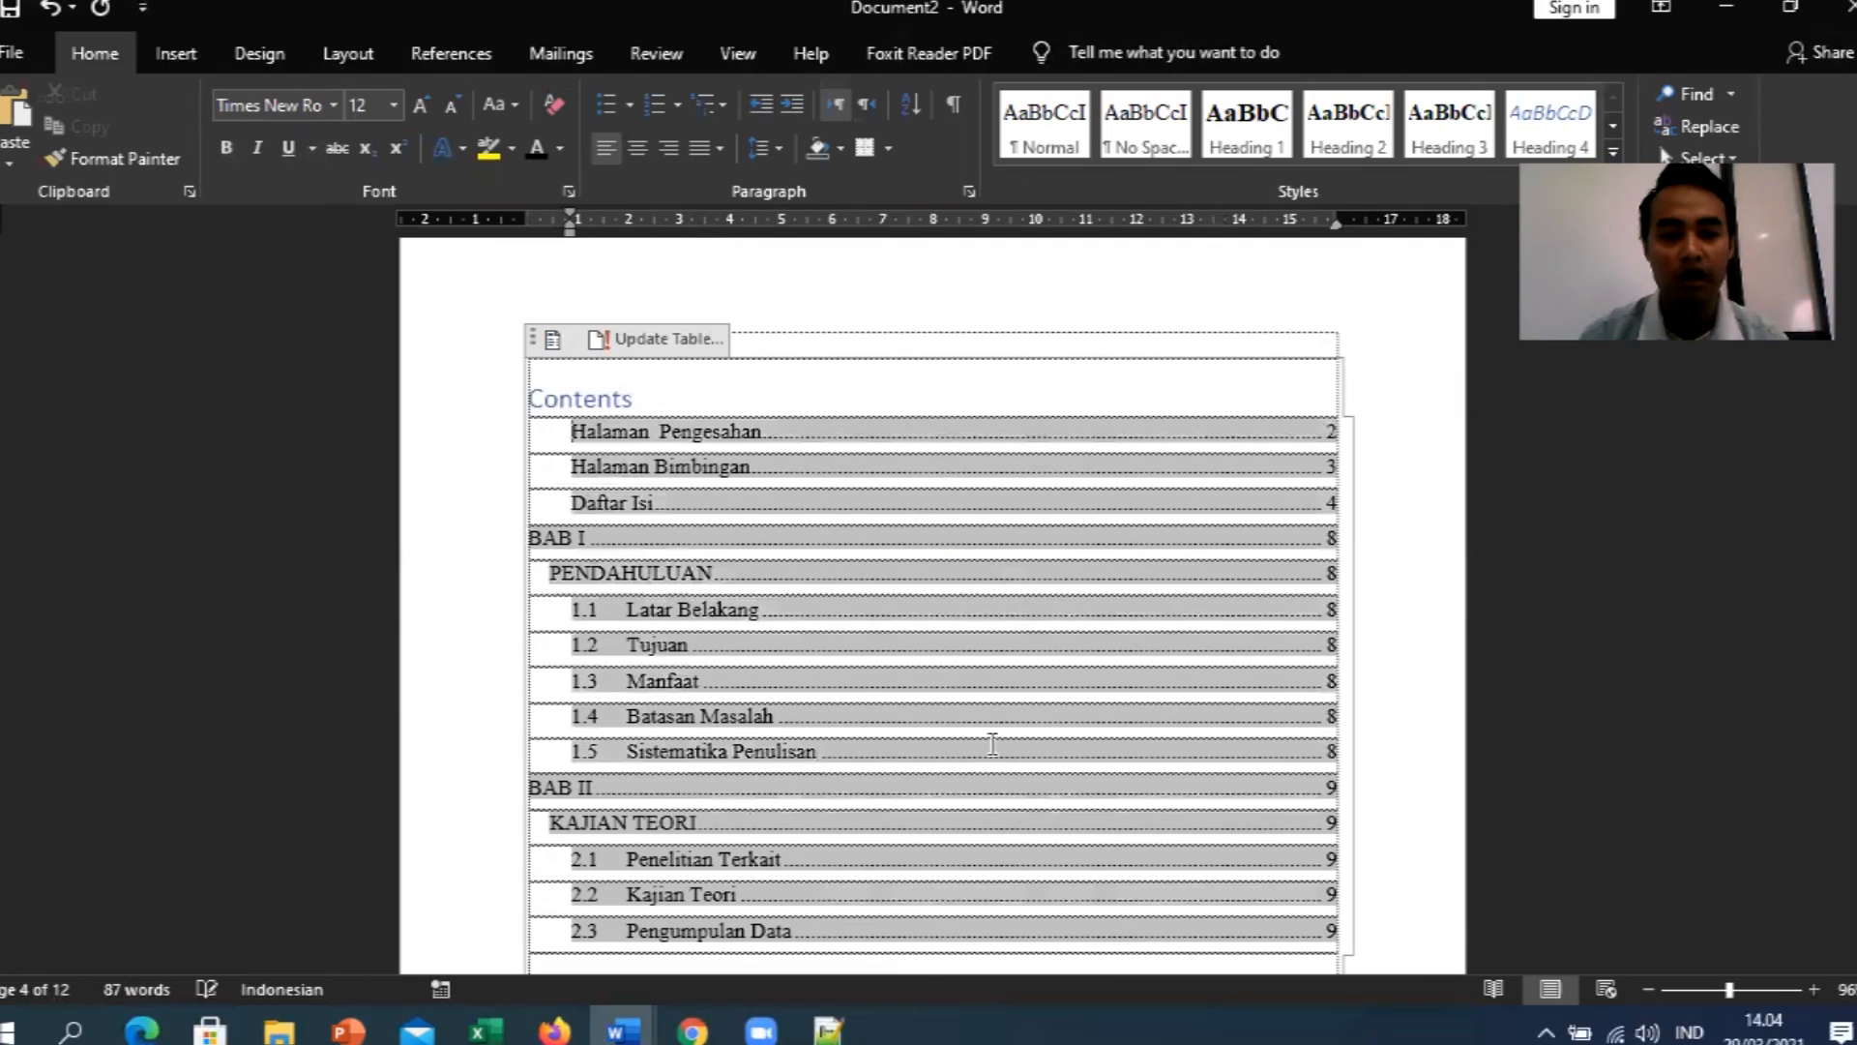
scroll(987, 750, down, 2)
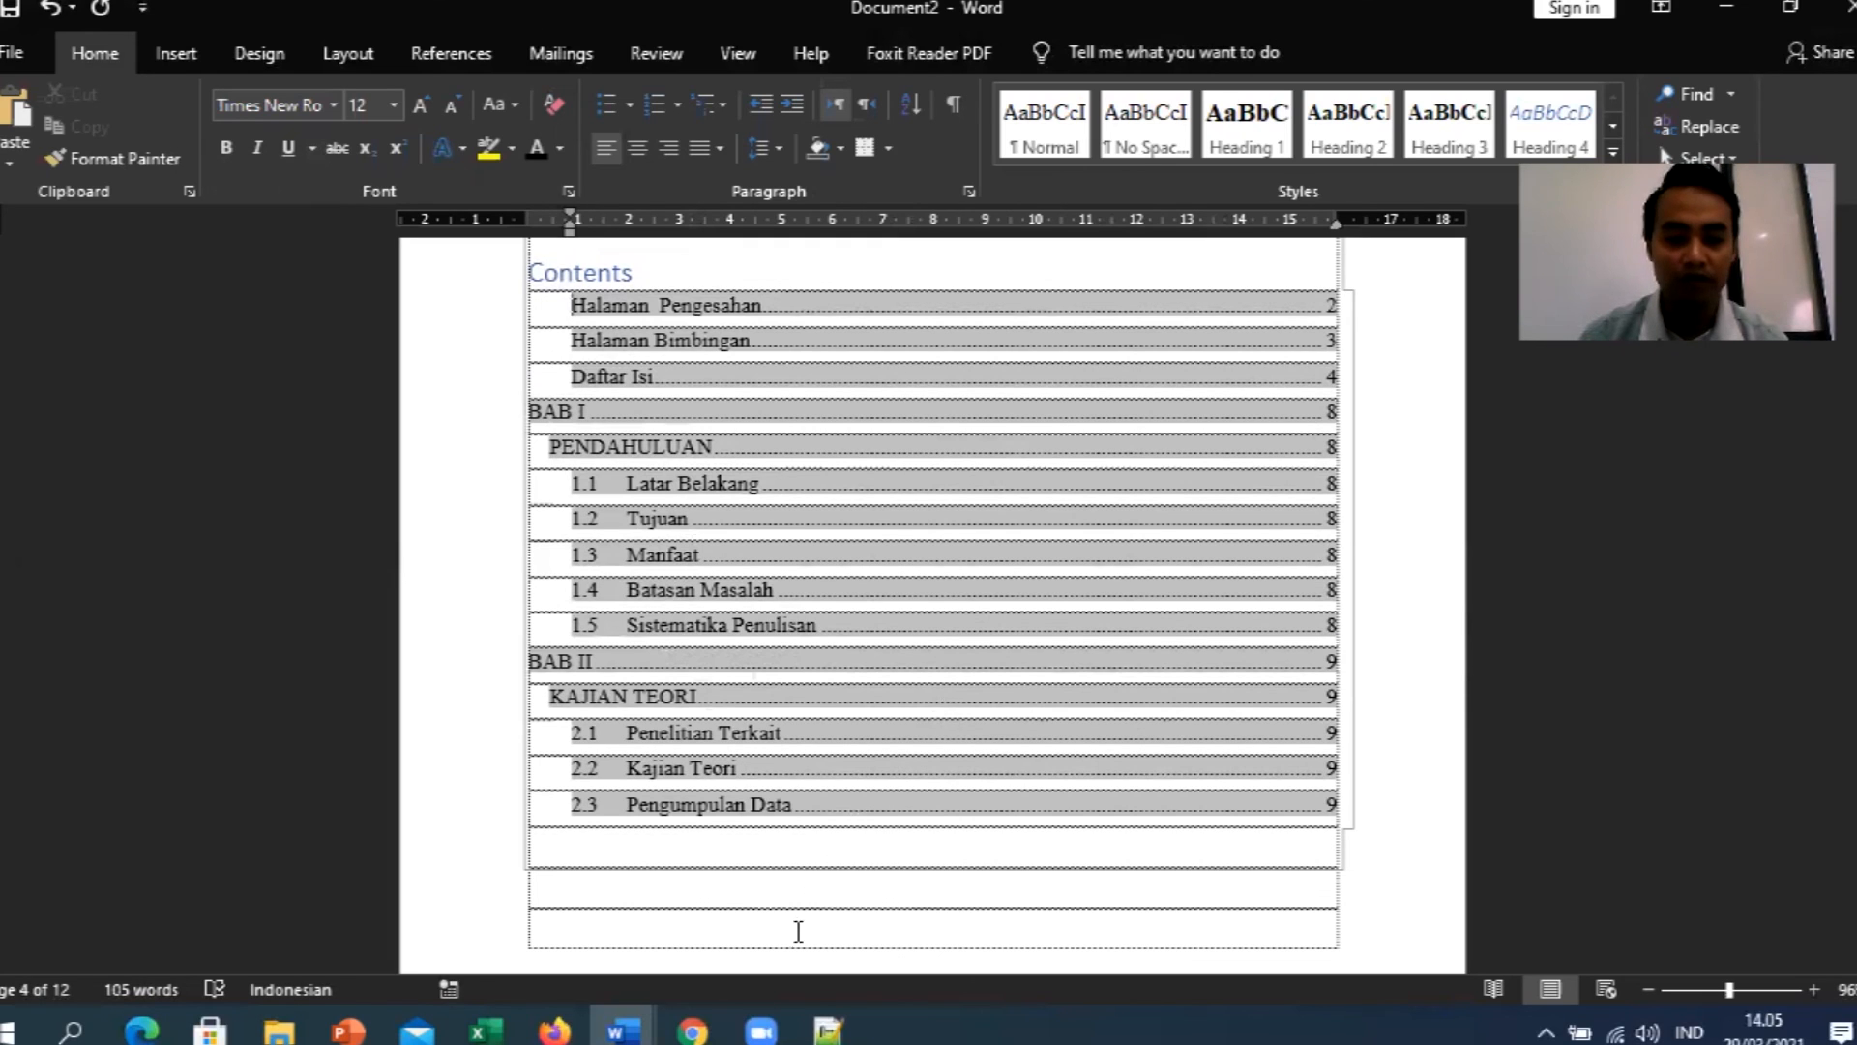
mouse_move(786, 1028)
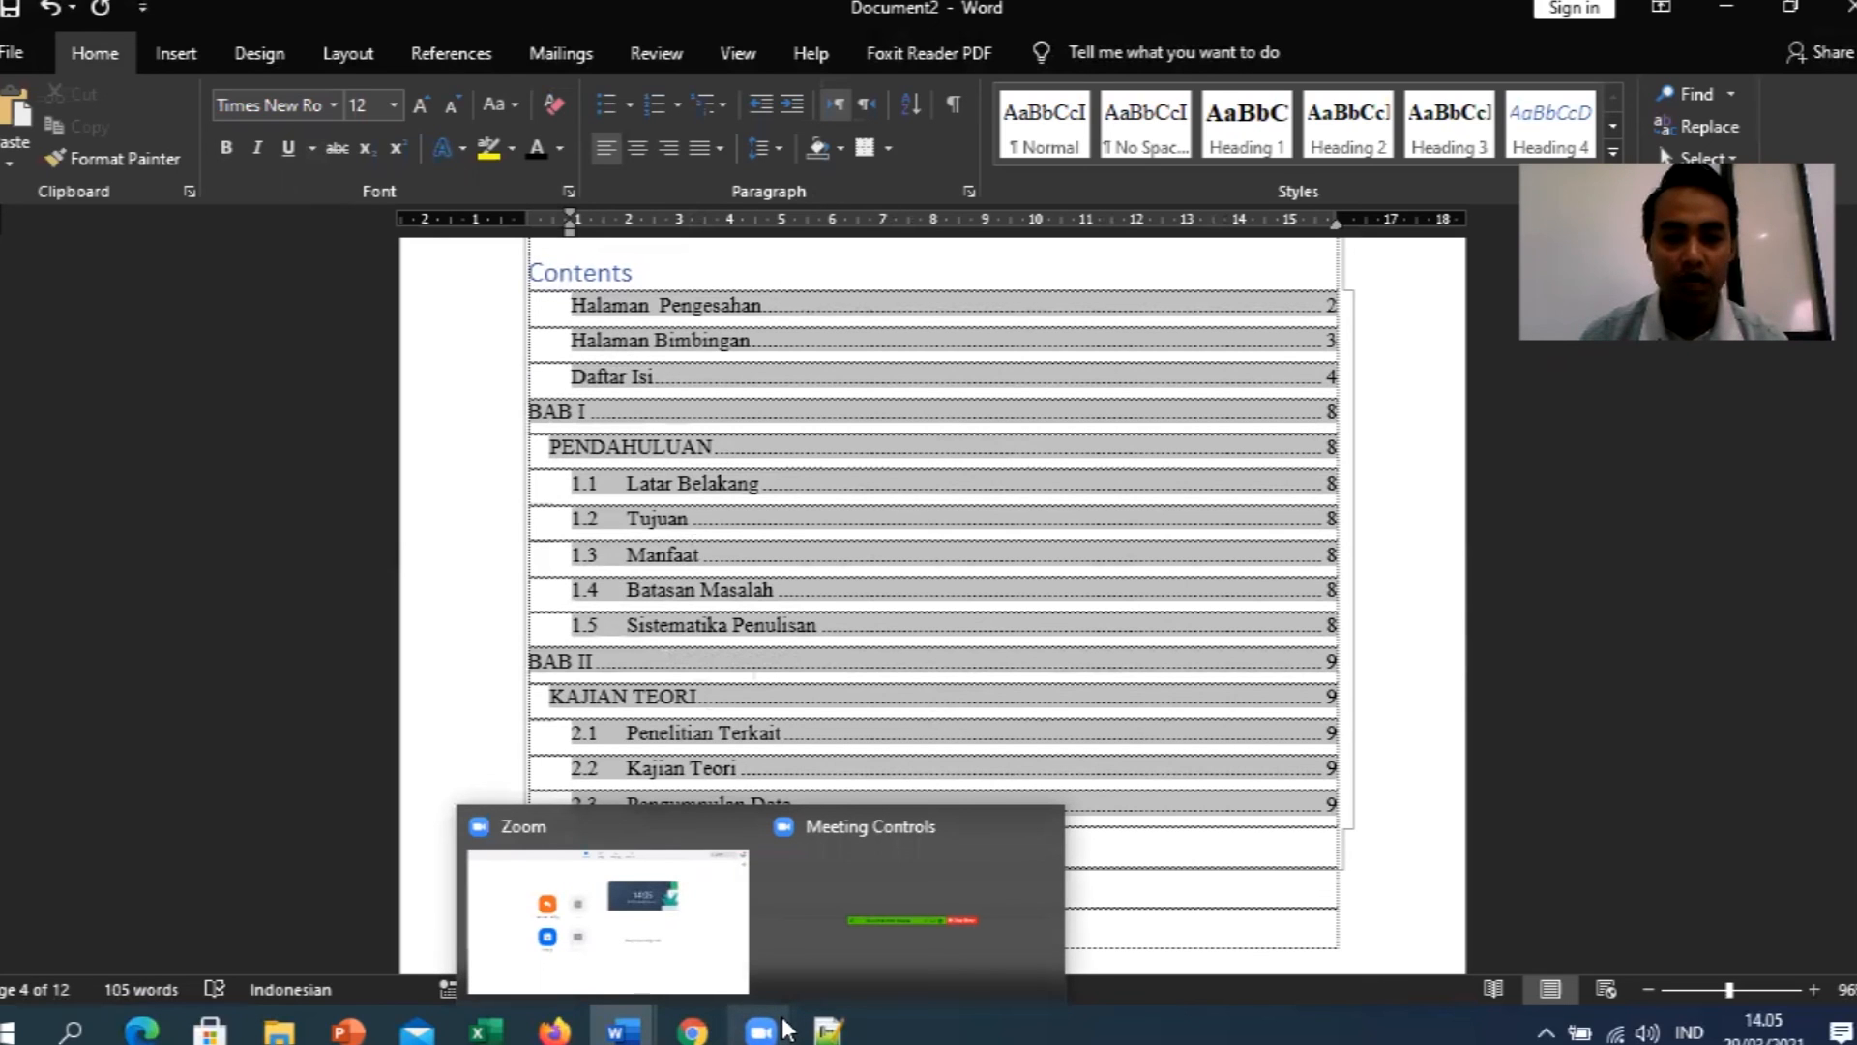
click(736, 925)
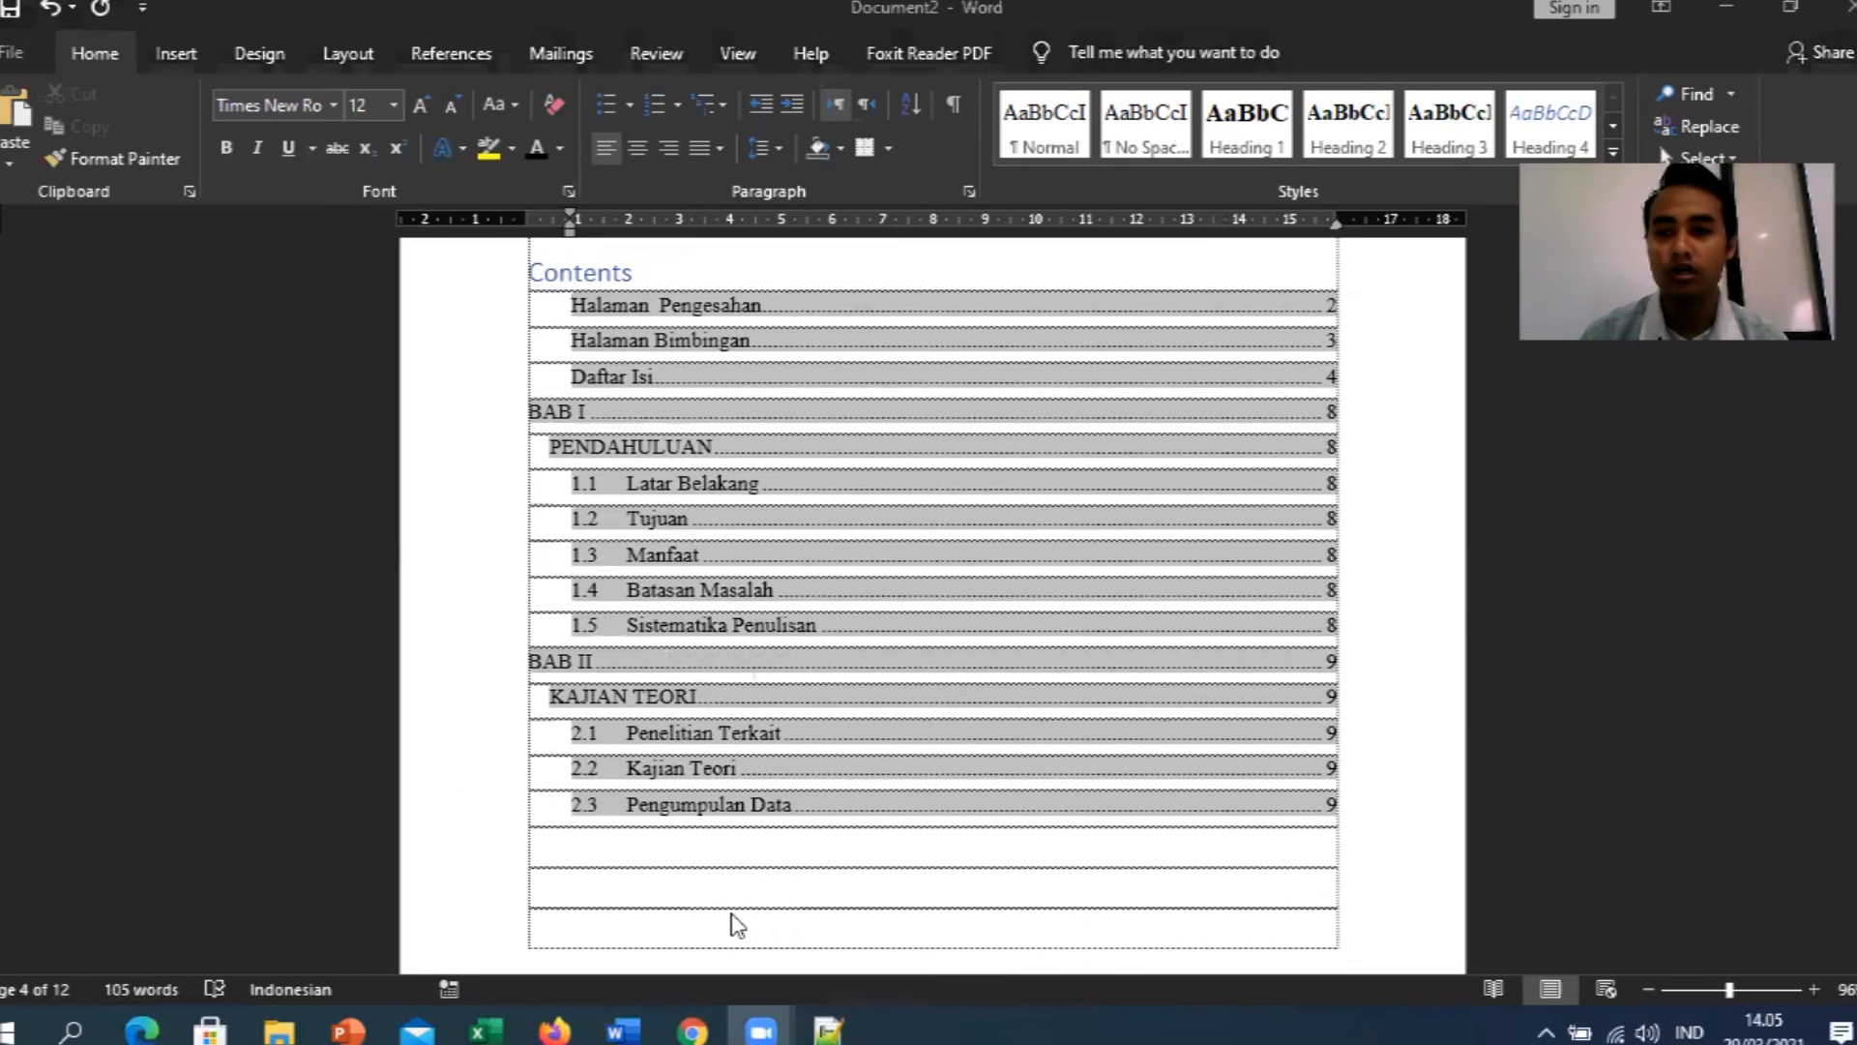